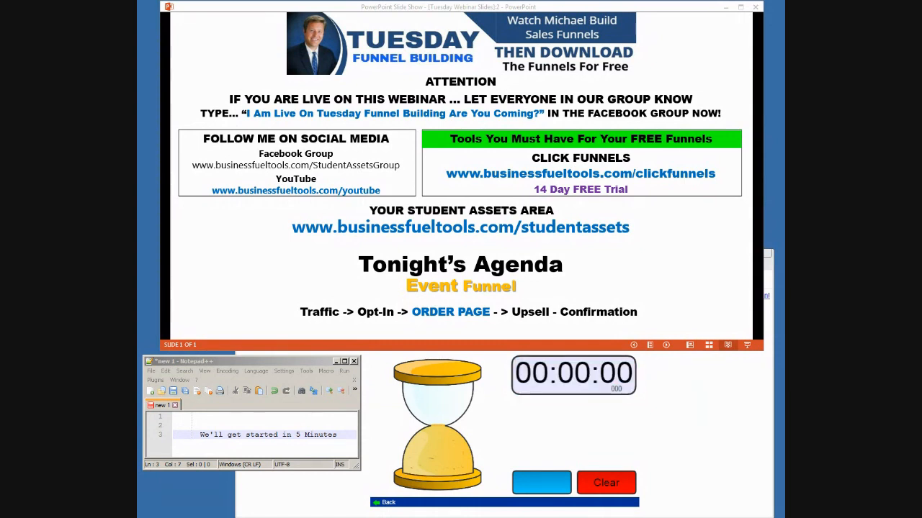
Reset the finished countdown, close the egg timer page and minimize the slide show
{"action": "left_click", "coordinate": [606, 483]}
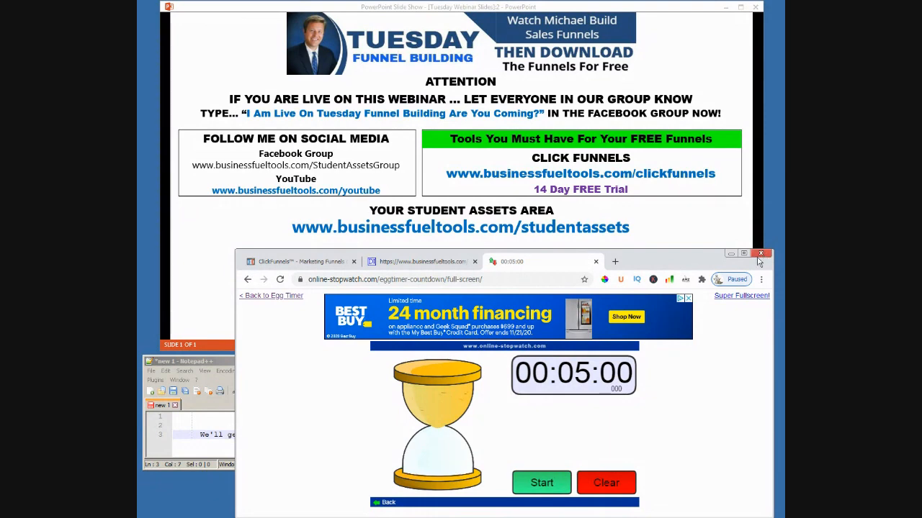
{"action": "left_click", "coordinate": [596, 261]}
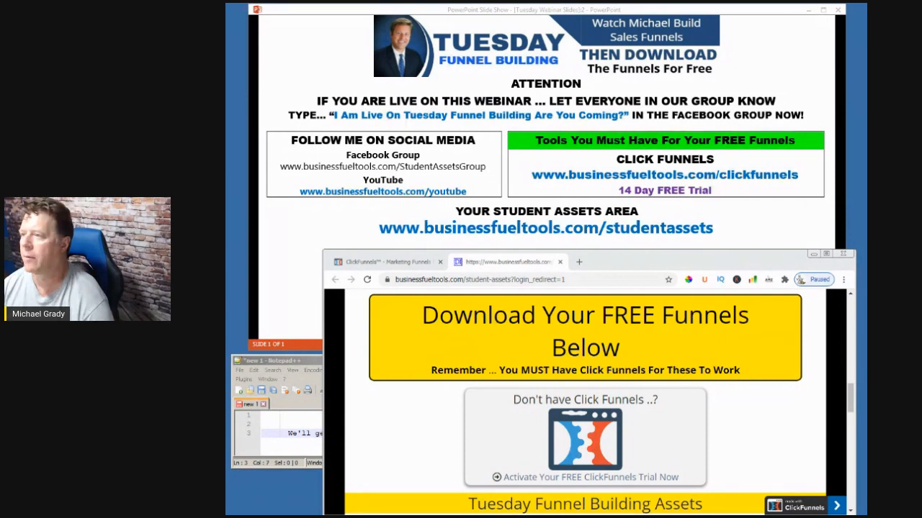
{"action": "left_click", "coordinate": [809, 10]}
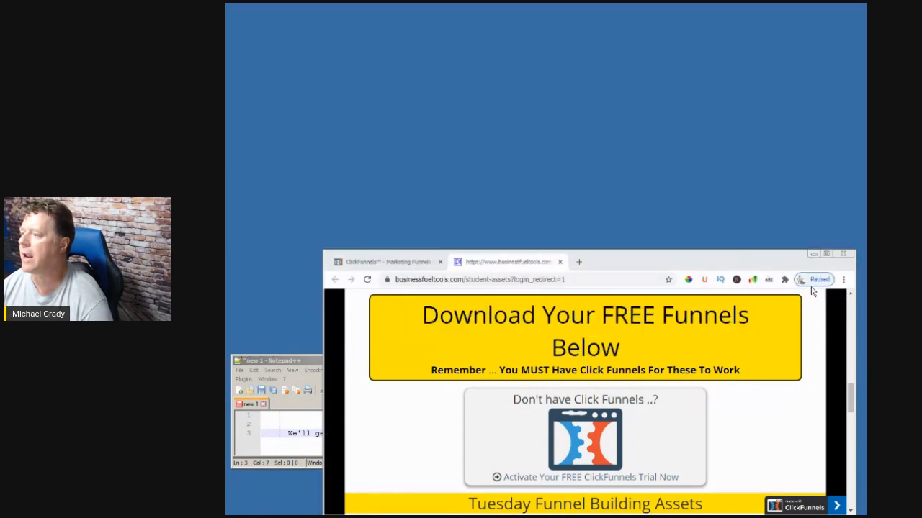
Close the Notepad++ note without saving it, and maximize the browser window with the student assets page
{"action": "left_click_drag", "start_coordinate": [775, 264], "coordinate": [724, 90]}
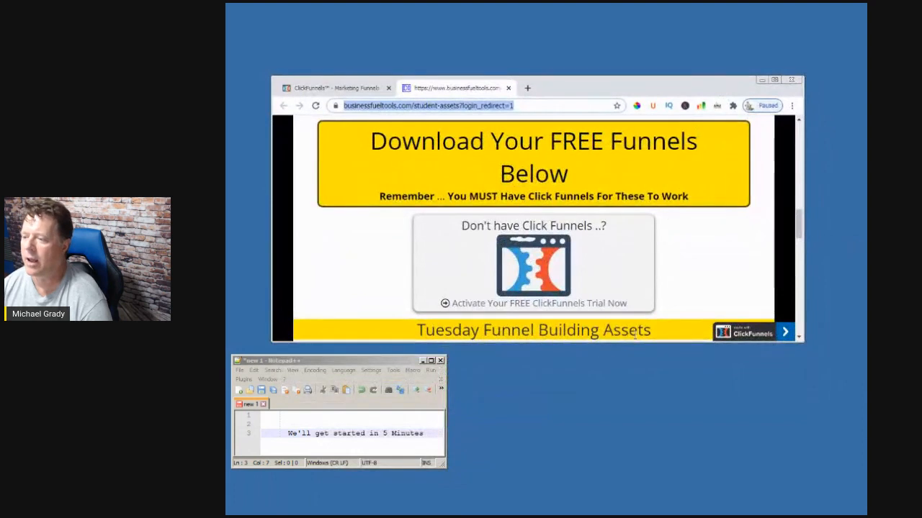
{"action": "left_click", "coordinate": [440, 360]}
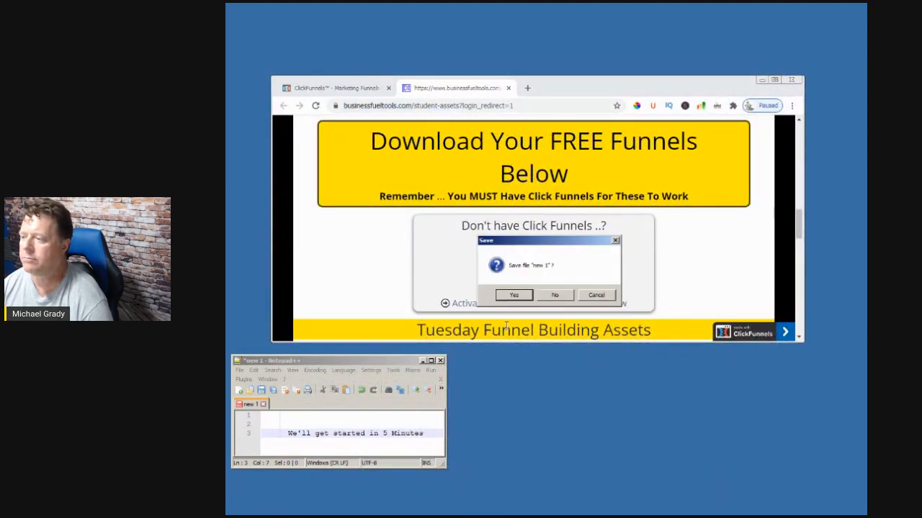
{"action": "left_click", "coordinate": [542, 298]}
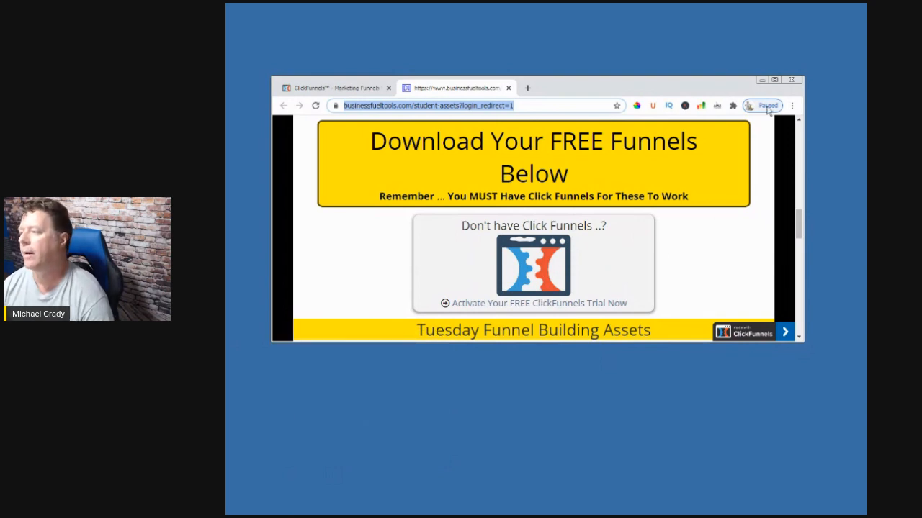
{"action": "left_click", "coordinate": [775, 82]}
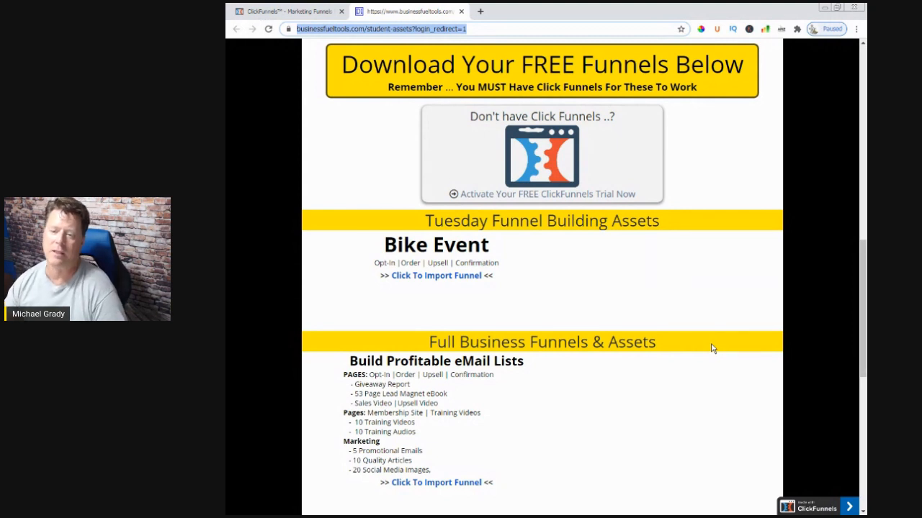
Switch to the Tuesday Webinar Slides in PowerPoint to point out the student assets address, and minimize the presentation
{"action": "left_click", "coordinate": [368, 514]}
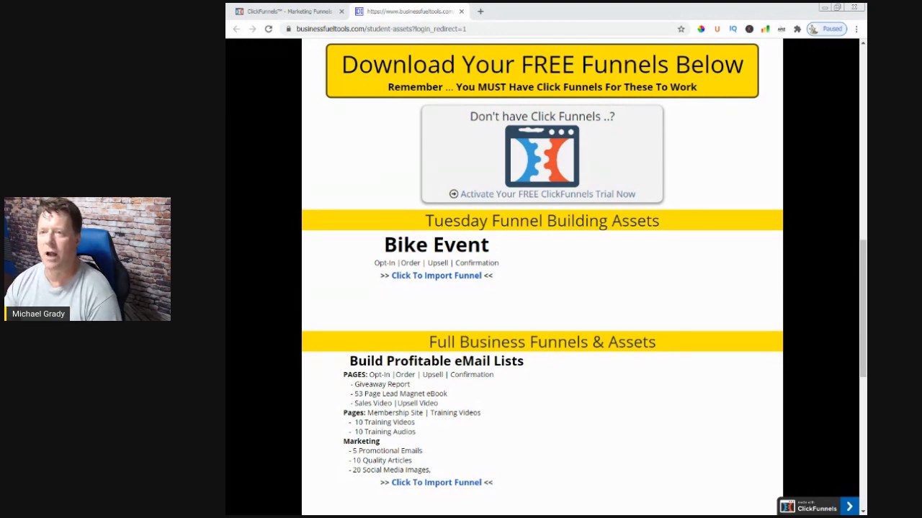
{"action": "left_click_drag", "start_coordinate": [231, 10], "coordinate": [519, 55]}
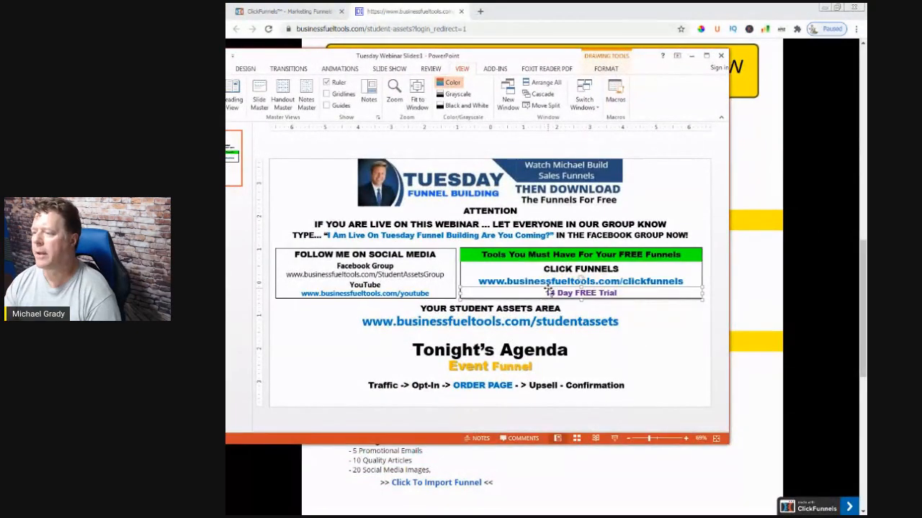
{"action": "left_click", "coordinate": [632, 321]}
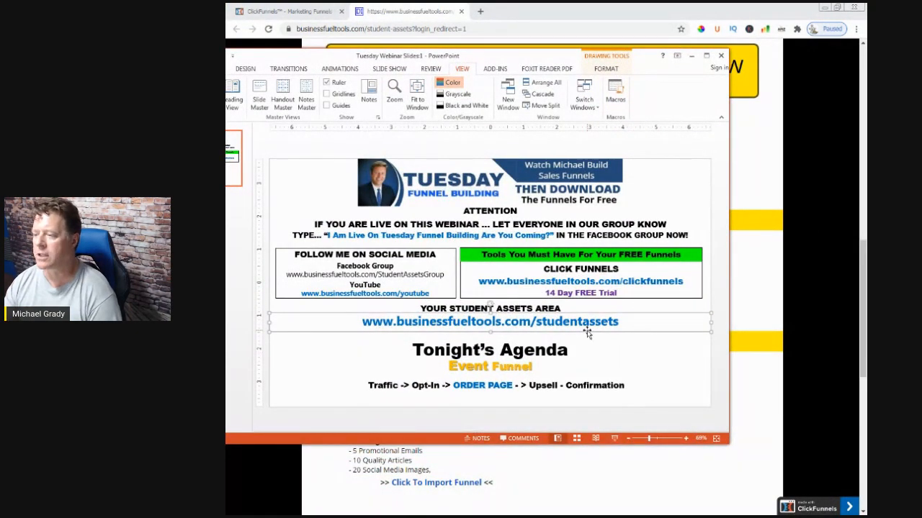
{"action": "left_click", "coordinate": [691, 55]}
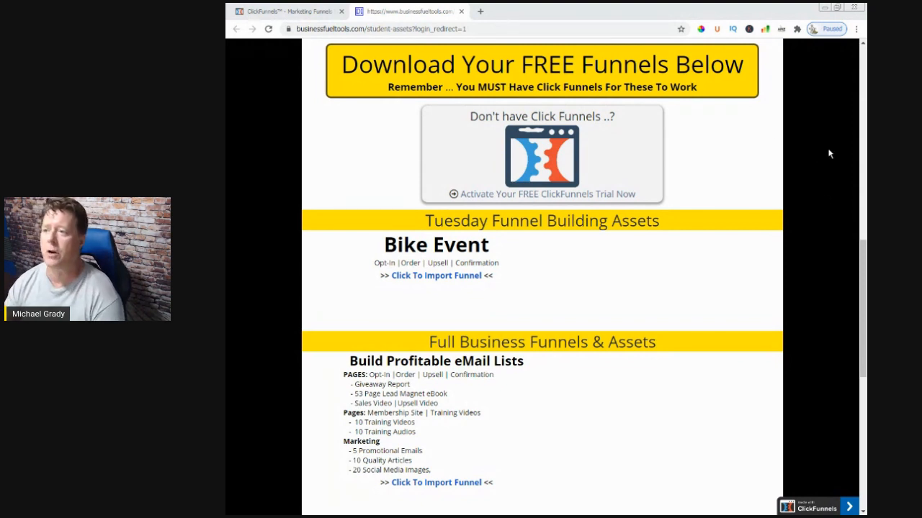
Switch to ClickFunnels and open the Event Funnel's Optin page in the page editor
{"action": "left_click", "coordinate": [322, 18]}
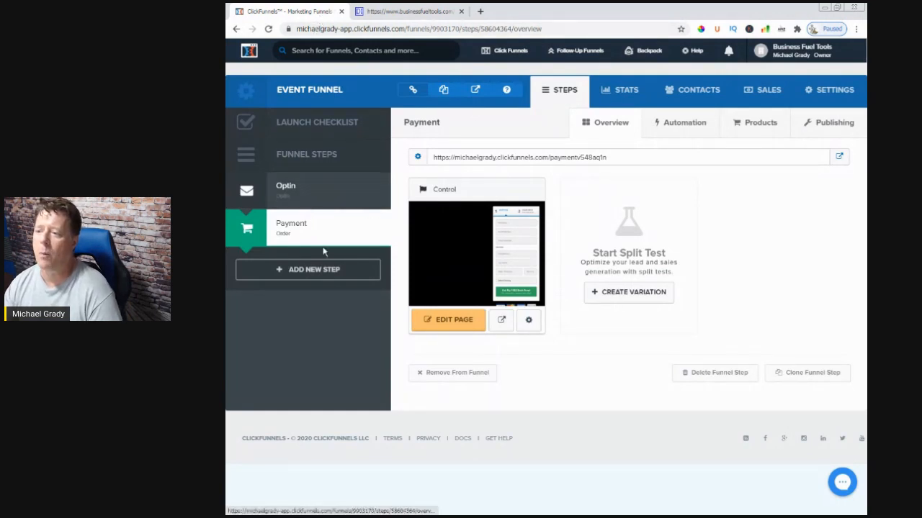
{"action": "left_click", "coordinate": [291, 190]}
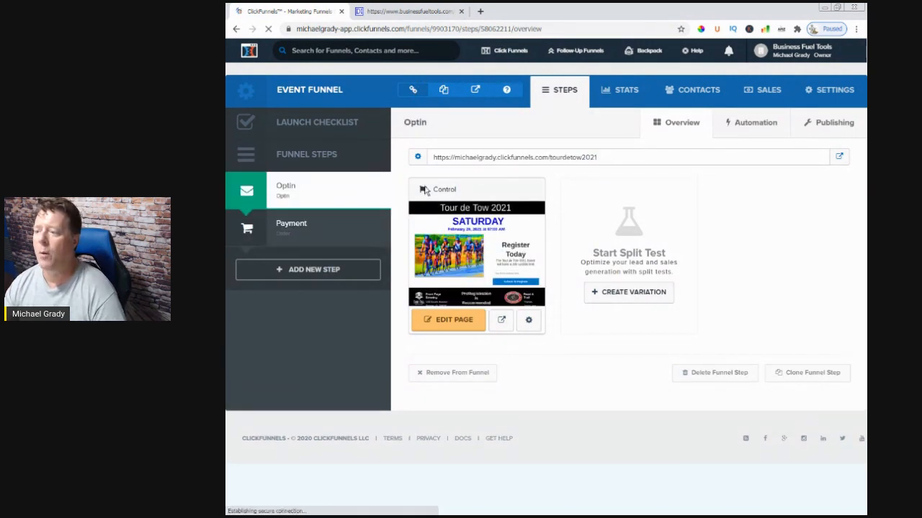
{"action": "left_click", "coordinate": [452, 322]}
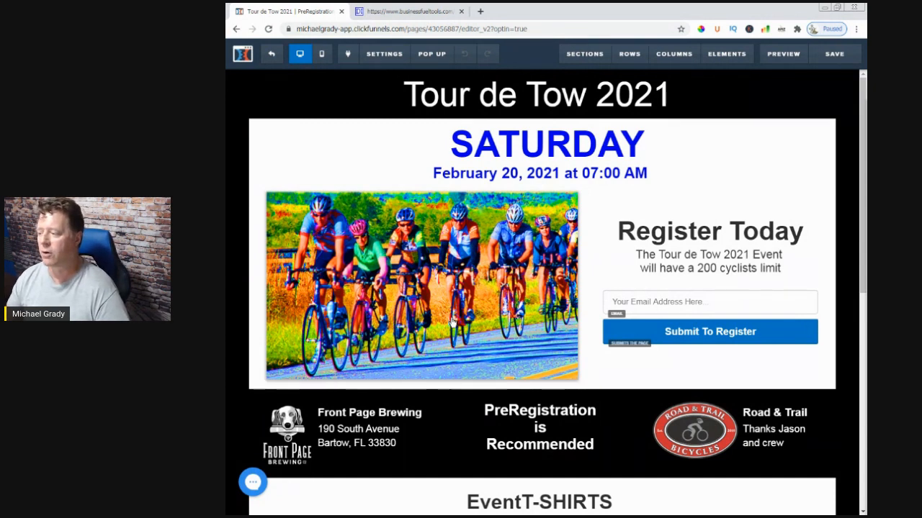
Examine the Tour de Tow 2021 opt-in page from the registration form through the T-shirt, ride support, rest stop, food and parking details
{"action": "scroll", "coordinate": [451, 322], "scroll_direction": "down", "scroll_amount": 3}
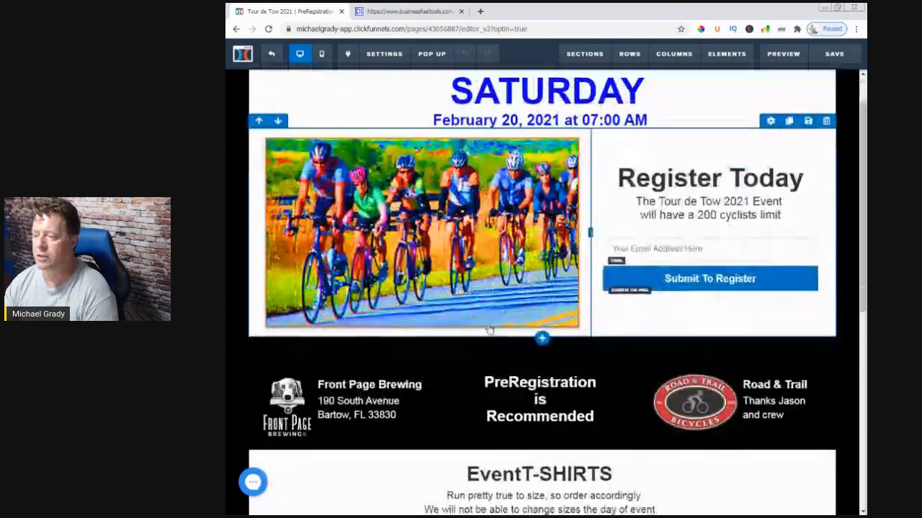
{"action": "scroll", "coordinate": [489, 329], "scroll_direction": "down", "scroll_amount": 3}
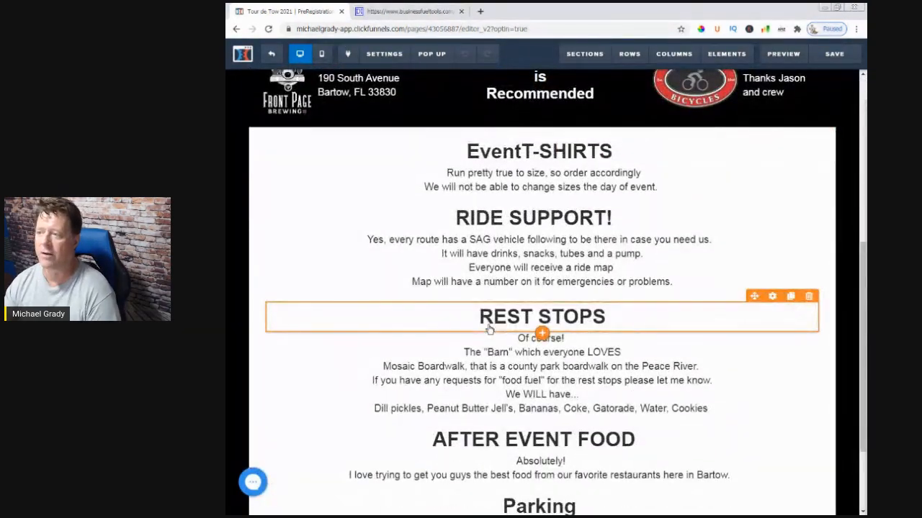
{"action": "scroll", "coordinate": [489, 329], "scroll_direction": "up", "scroll_amount": 1}
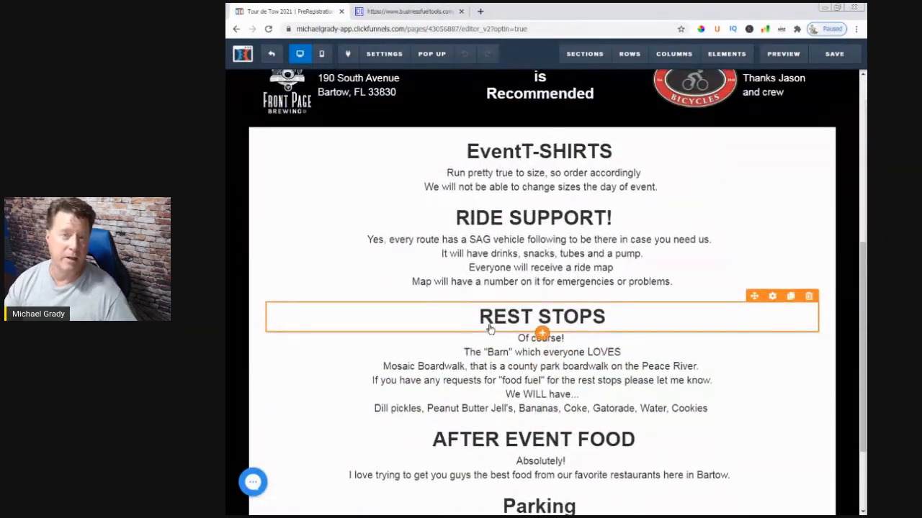
{"action": "scroll", "coordinate": [488, 328], "scroll_direction": "up", "scroll_amount": 1}
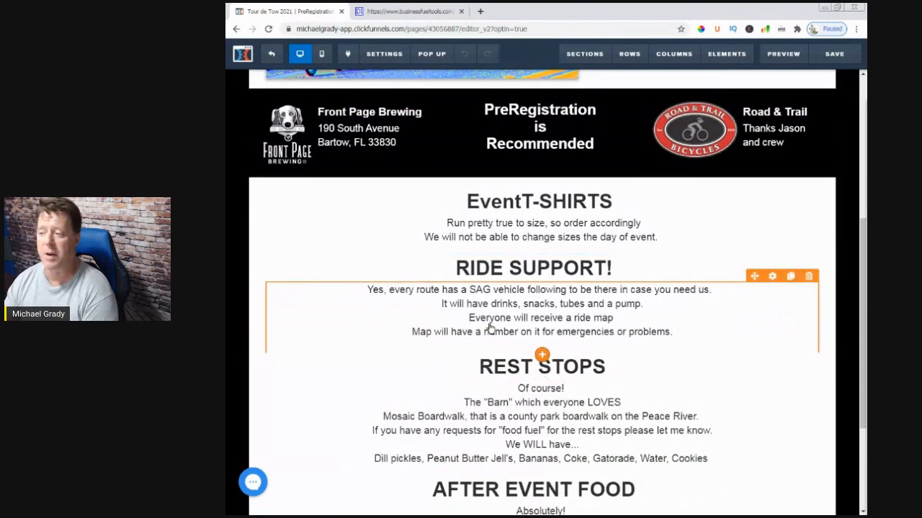
{"action": "scroll", "coordinate": [489, 328], "scroll_direction": "down", "scroll_amount": 1}
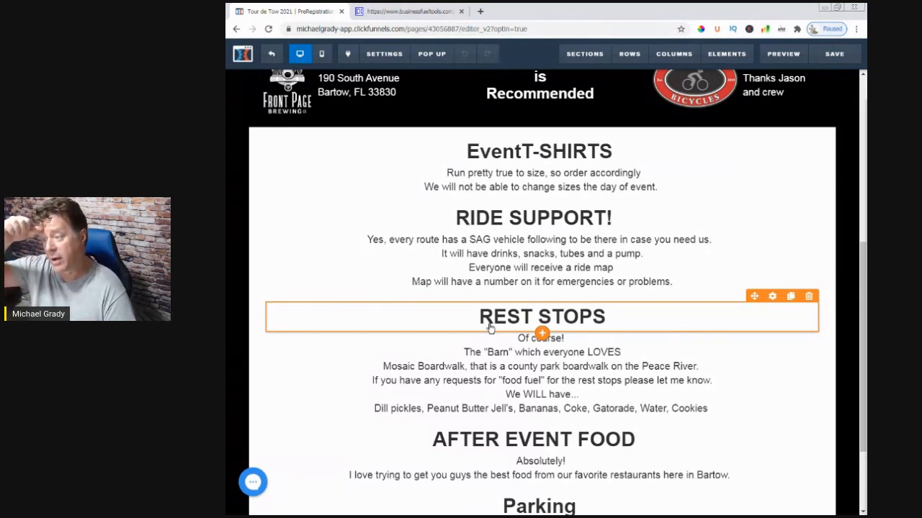
{"action": "scroll", "coordinate": [541, 338], "scroll_direction": "down", "scroll_amount": 1}
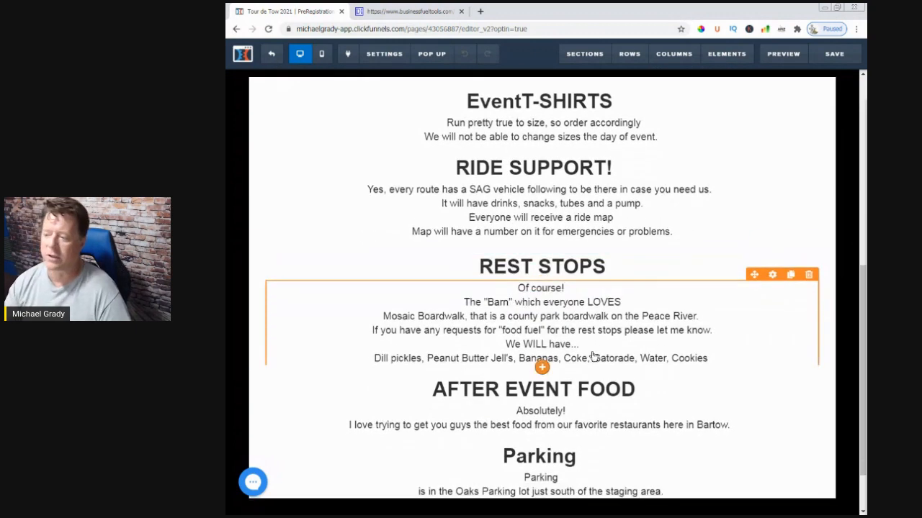
{"action": "scroll", "coordinate": [525, 438], "scroll_direction": "down", "scroll_amount": 1}
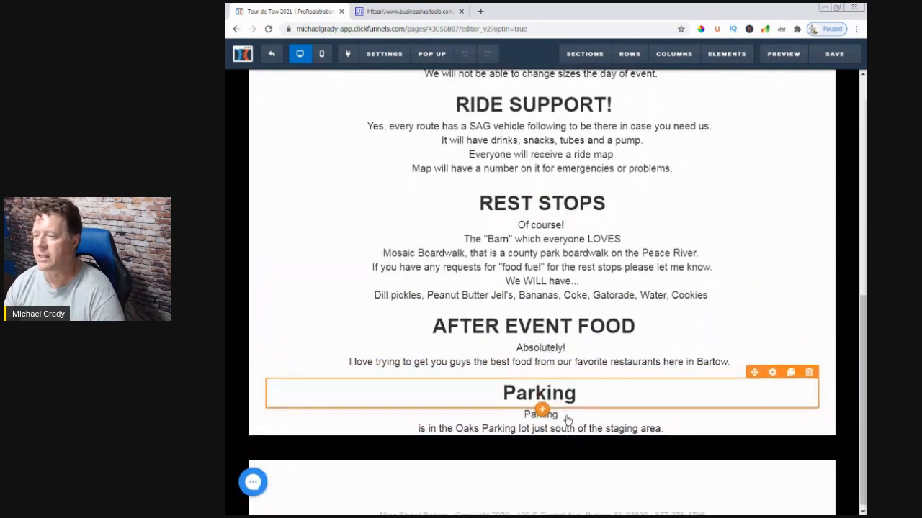
{"action": "scroll", "coordinate": [567, 422], "scroll_direction": "up", "scroll_amount": 1}
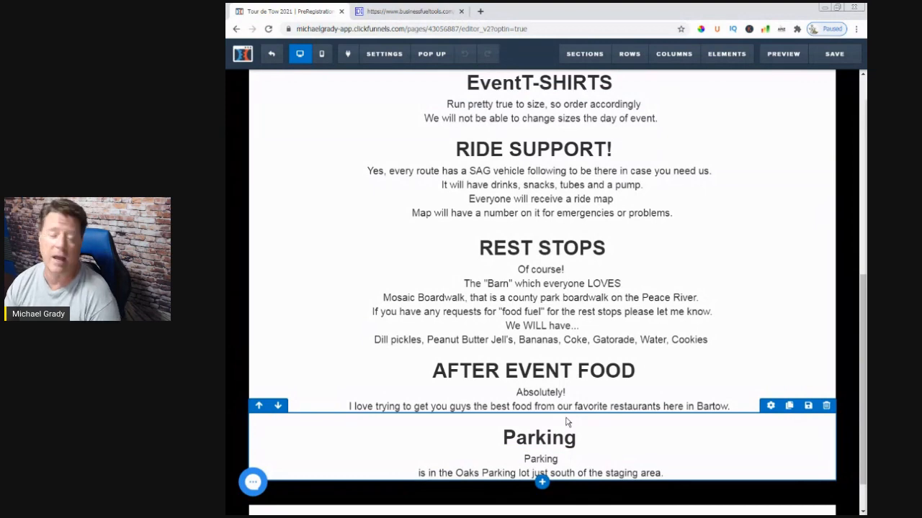
{"action": "scroll", "coordinate": [567, 422], "scroll_direction": "up", "scroll_amount": 6}
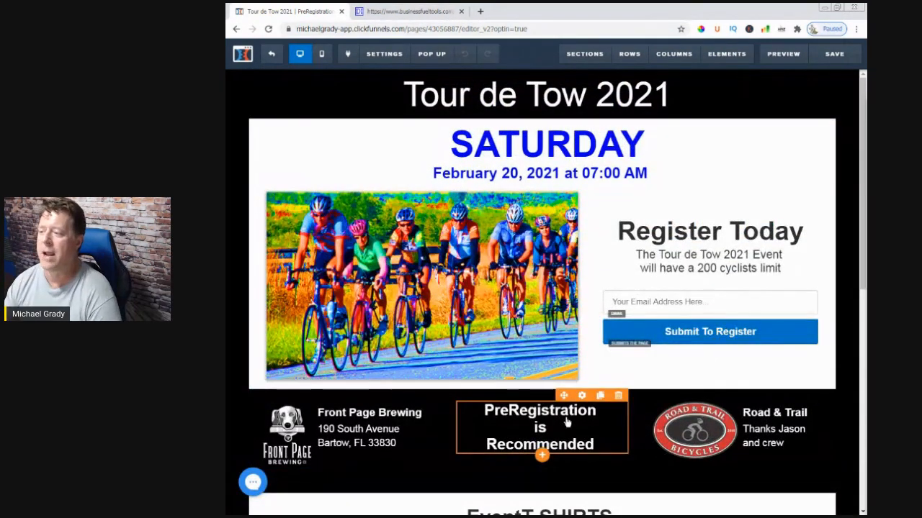
{"action": "scroll", "coordinate": [566, 422], "scroll_direction": "down", "scroll_amount": 1}
{"action": "scroll", "coordinate": [567, 422], "scroll_direction": "down", "scroll_amount": 6}
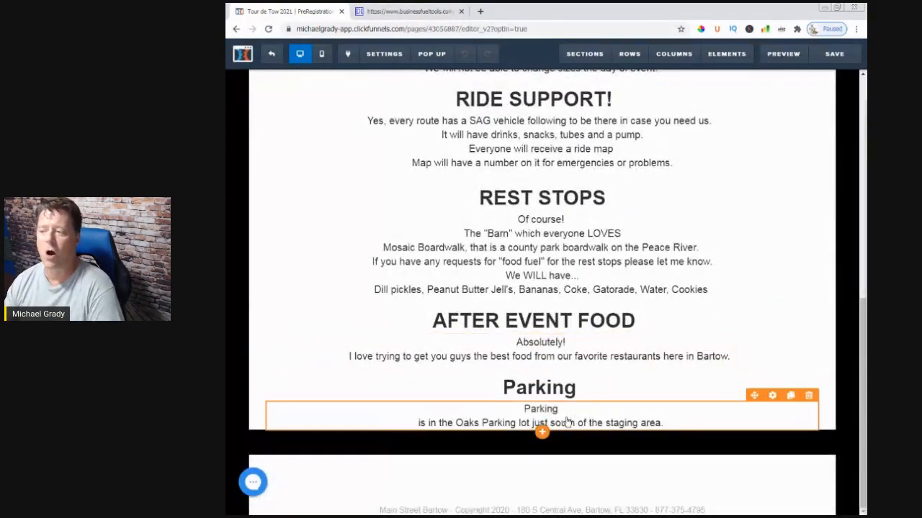
{"action": "scroll", "coordinate": [567, 422], "scroll_direction": "up", "scroll_amount": 7}
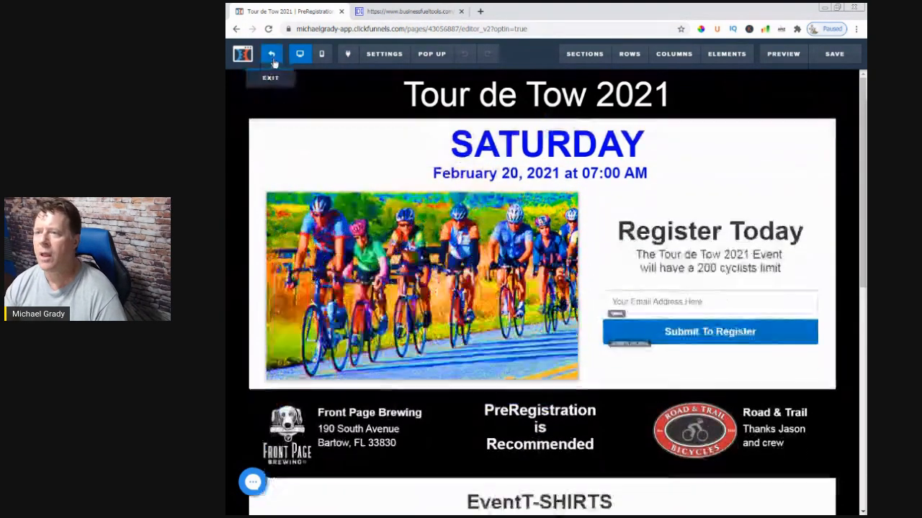
Leave the opt-in page editor and open the Event Funnel's Payment order page for editing
{"action": "left_click", "coordinate": [274, 61]}
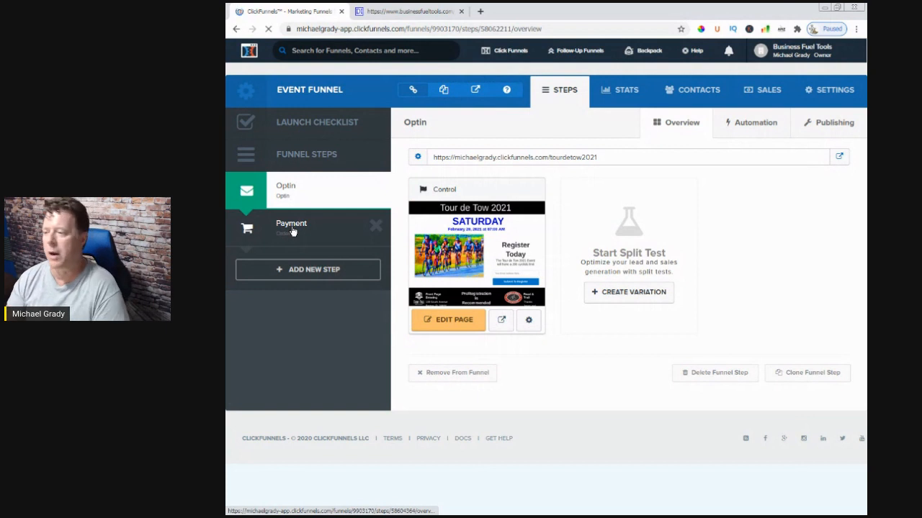
{"action": "left_click", "coordinate": [292, 231]}
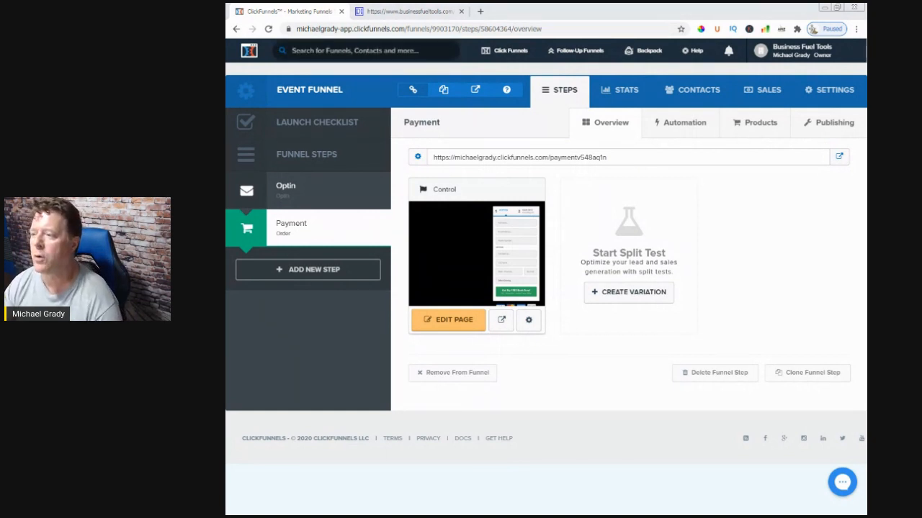
{"action": "left_click", "coordinate": [437, 324]}
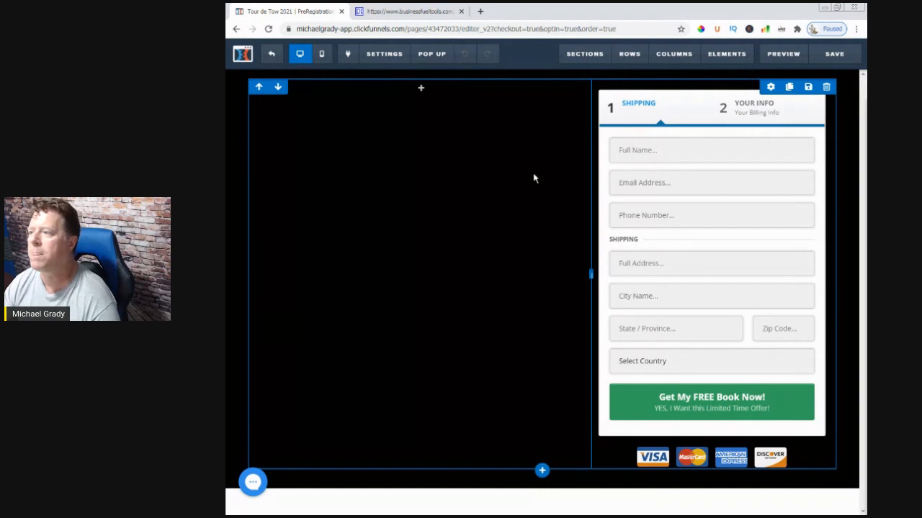
Add a full-width section above the order form and set its background color to black (#000000)
{"action": "left_click", "coordinate": [589, 76]}
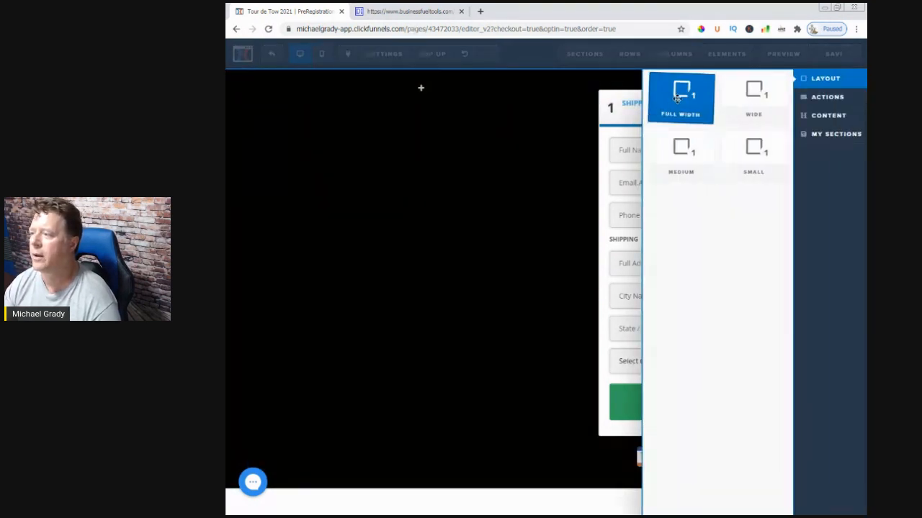
{"action": "left_click_drag", "start_coordinate": [677, 98], "coordinate": [531, 120]}
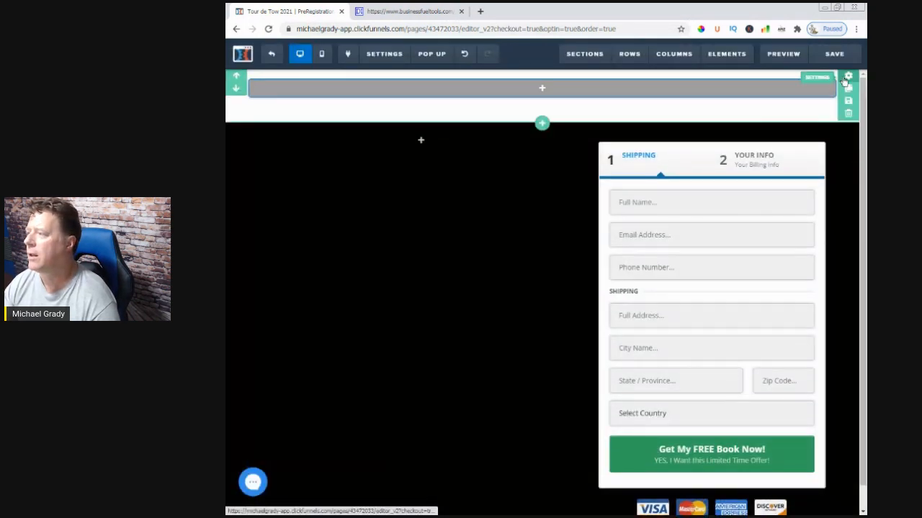
{"action": "left_click", "coordinate": [847, 77]}
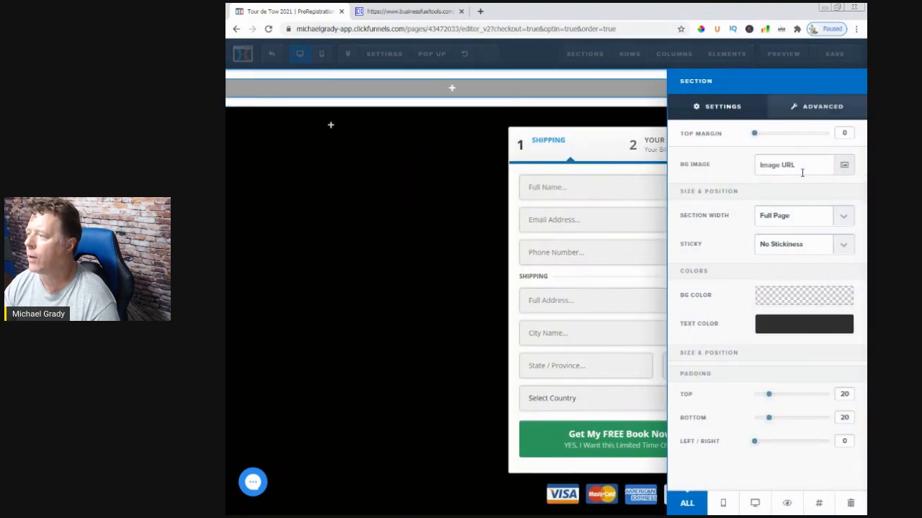
{"action": "left_click", "coordinate": [816, 302]}
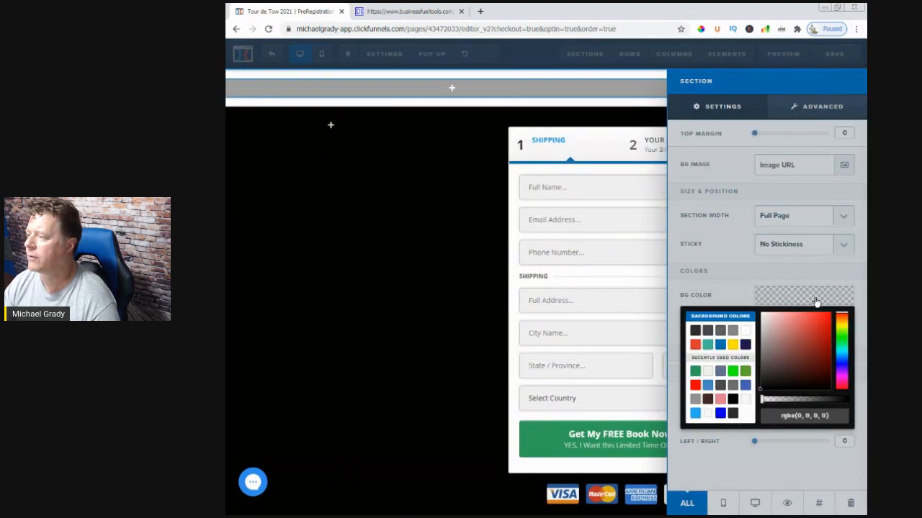
{"action": "left_click", "coordinate": [732, 399]}
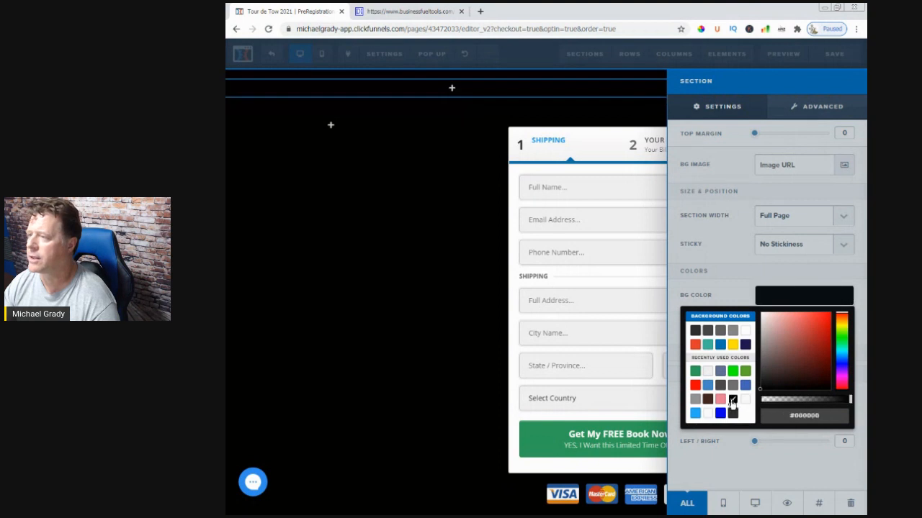
{"action": "left_click", "coordinate": [469, 307]}
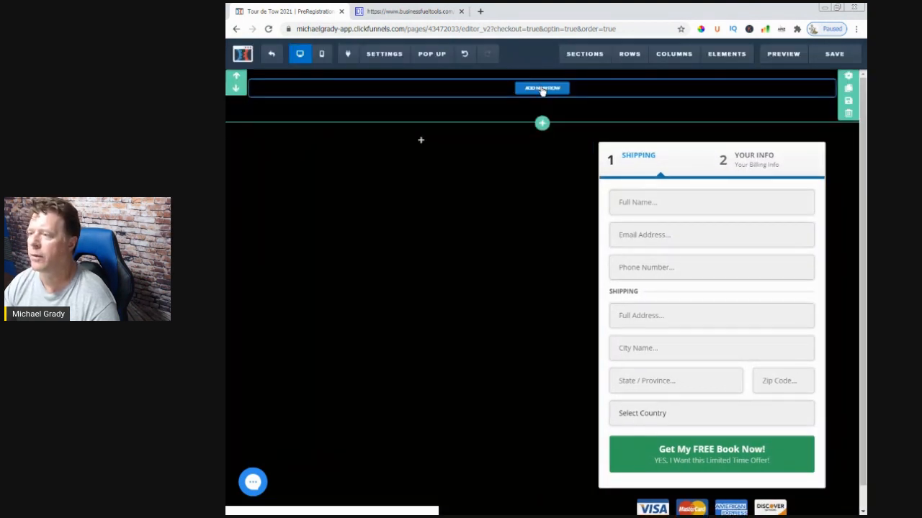
Add a one-column row to the black section above the order form and place a Headline element in it
{"action": "left_click", "coordinate": [541, 89]}
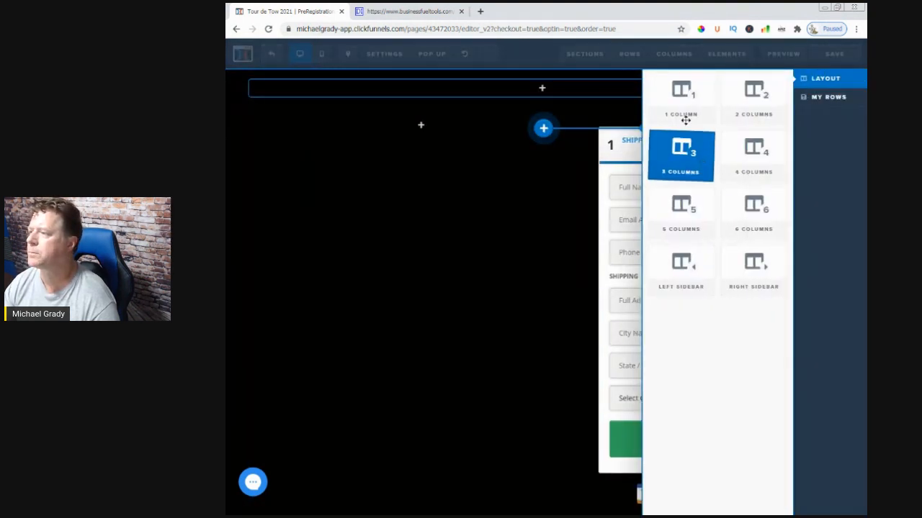
{"action": "left_click", "coordinate": [677, 98]}
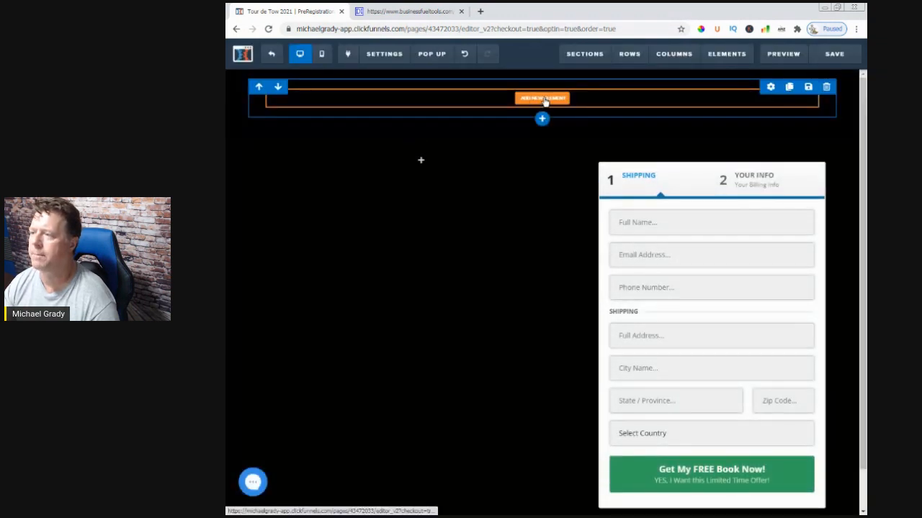
{"action": "left_click", "coordinate": [543, 99]}
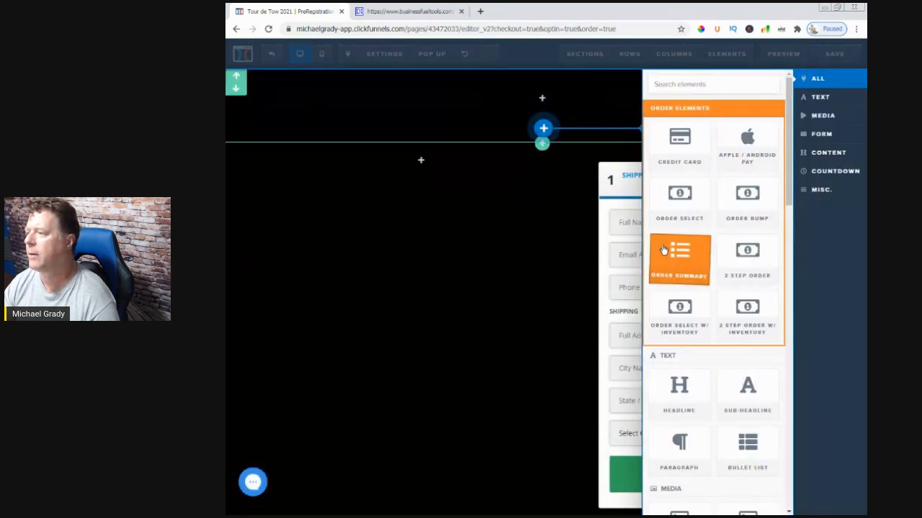
{"action": "left_click", "coordinate": [819, 97]}
{"action": "left_click", "coordinate": [690, 161]}
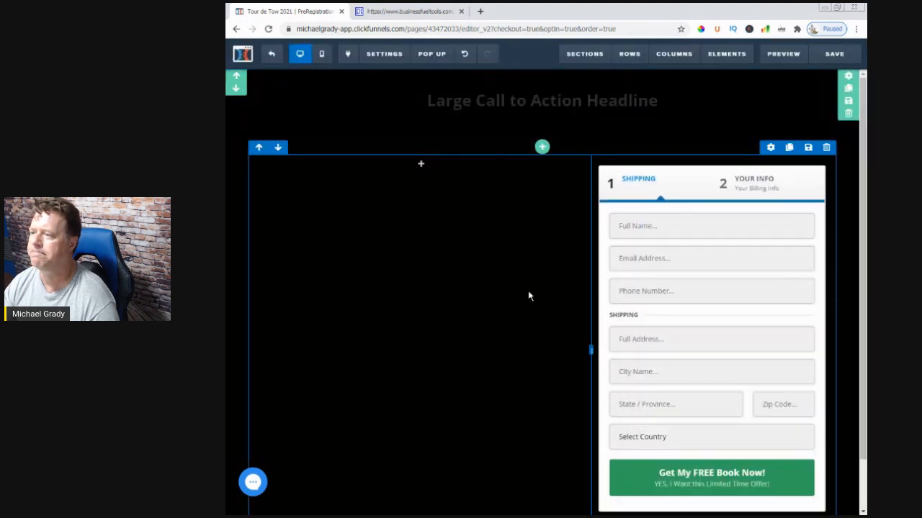
Replace the placeholder headline text with "Tour De Tow"
{"action": "left_click", "coordinate": [533, 103]}
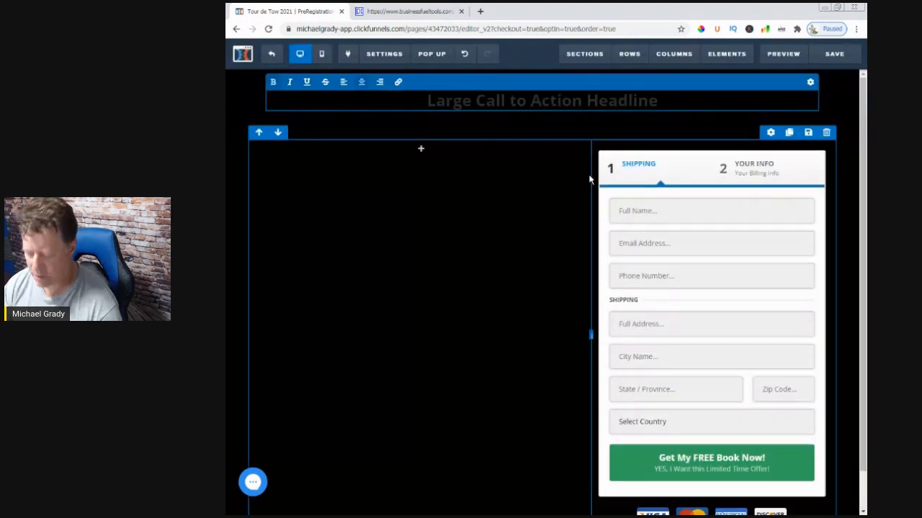
{"action": "key", "text": "ctrl+a"}
{"action": "key", "text": "BackSpace"}
{"action": "type", "text": "T"}
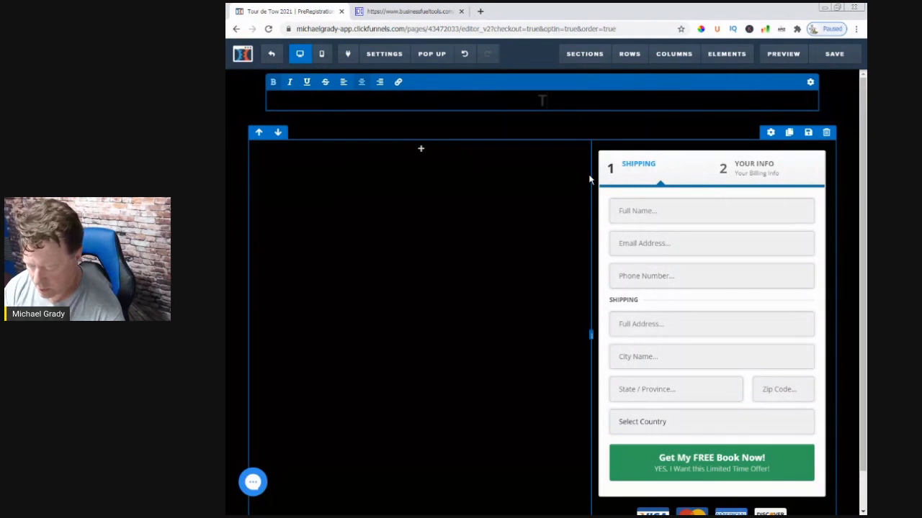
{"action": "type", "text": "our De Tw"}
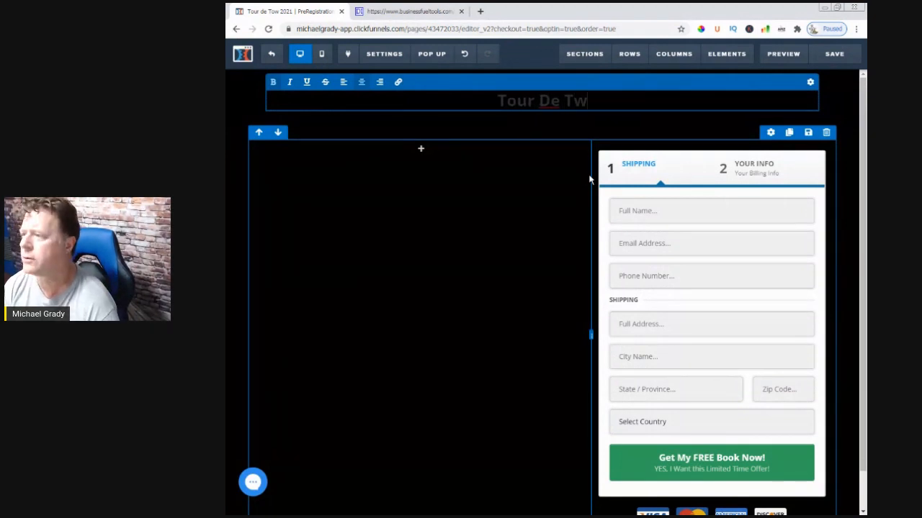
{"action": "key", "text": "BackSpace"}
{"action": "type", "text": "ow"}
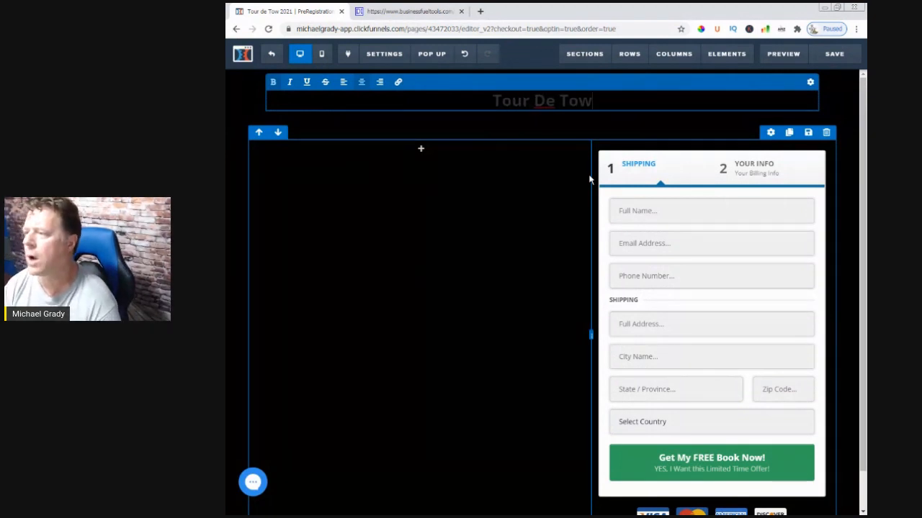
{"action": "left_click", "coordinate": [502, 124]}
{"action": "mouse_move", "coordinate": [527, 108]}
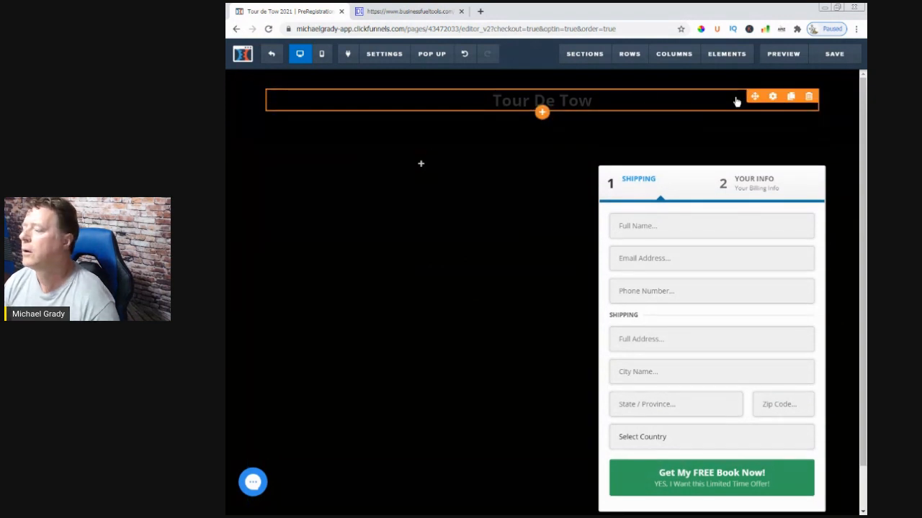
Set the Tour De Tow headline's text color to white and its font size to 66
{"action": "left_click", "coordinate": [772, 97]}
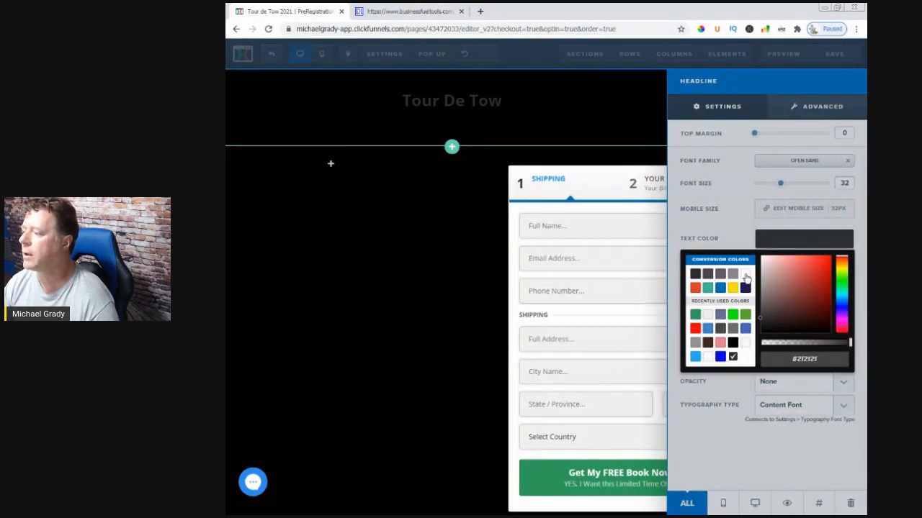
{"action": "left_click", "coordinate": [746, 278]}
{"action": "left_click", "coordinate": [745, 192]}
{"action": "left_click_drag", "start_coordinate": [782, 186], "coordinate": [820, 184]}
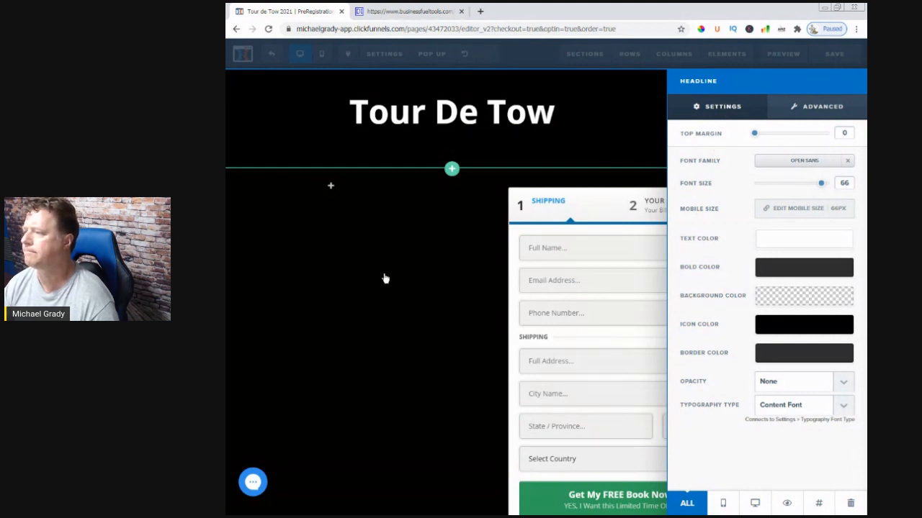
{"action": "left_click", "coordinate": [416, 245]}
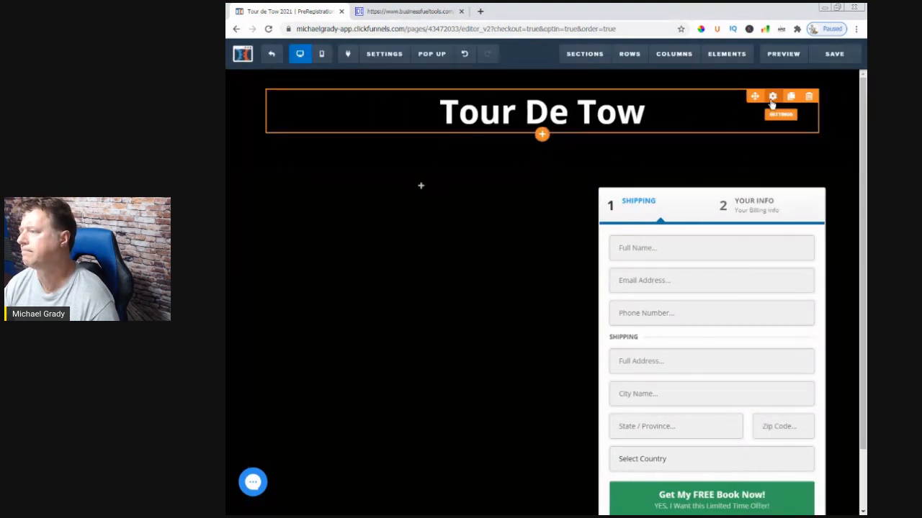
{"action": "left_click", "coordinate": [772, 96]}
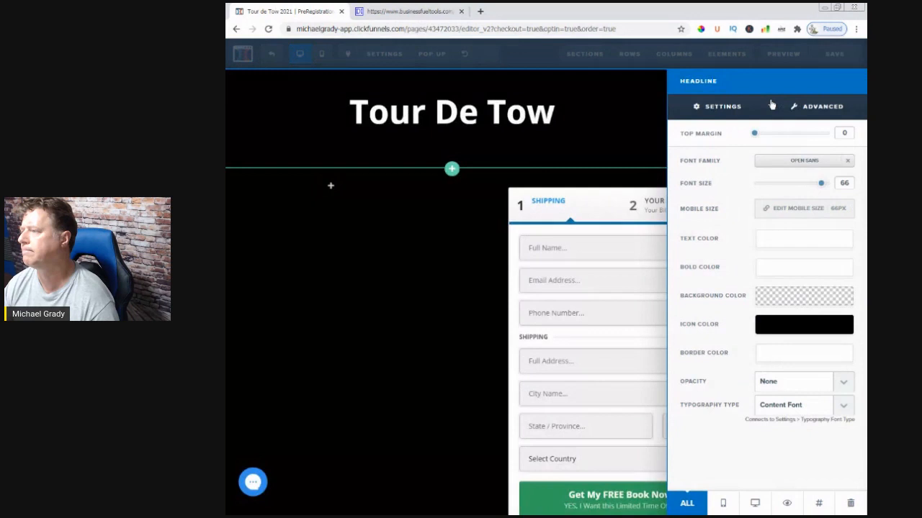
{"action": "left_click", "coordinate": [543, 132]}
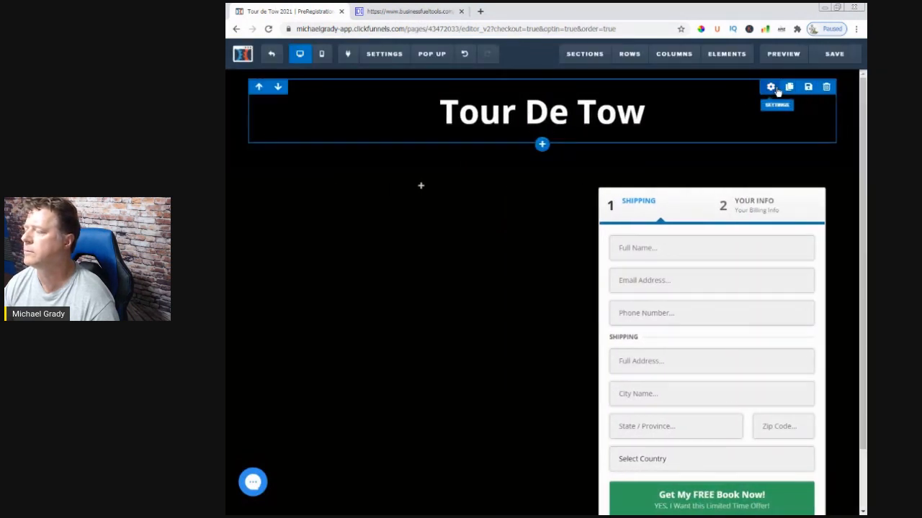
Set the top and bottom padding of the headline's one-column row to 0
{"action": "left_click", "coordinate": [773, 88]}
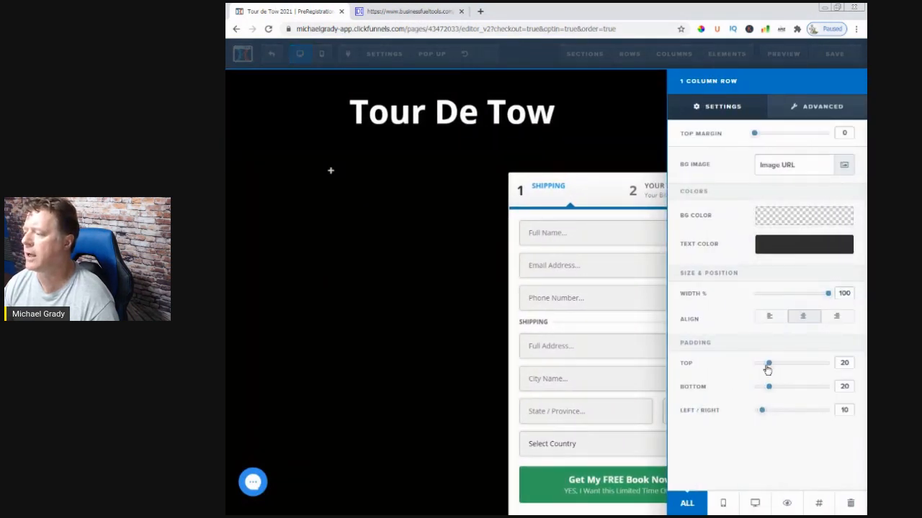
{"action": "left_click_drag", "start_coordinate": [767, 370], "coordinate": [745, 370]}
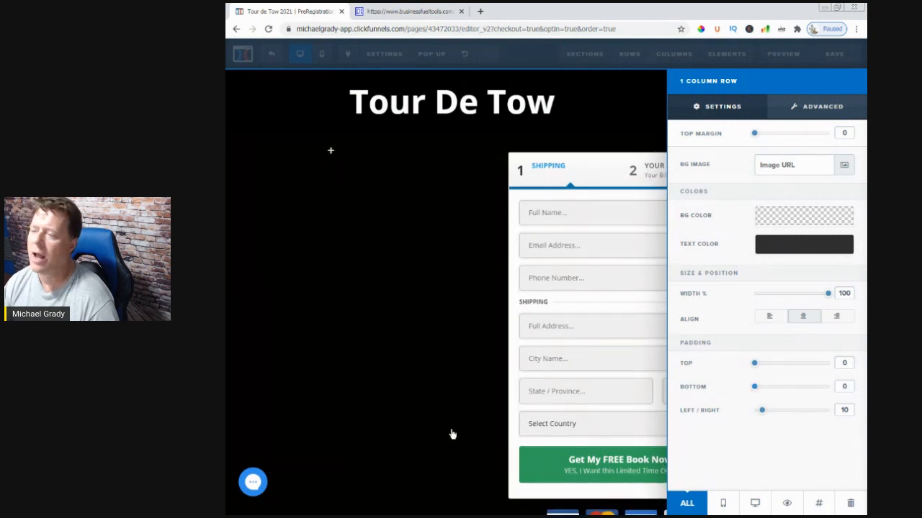
{"action": "left_click", "coordinate": [389, 369]}
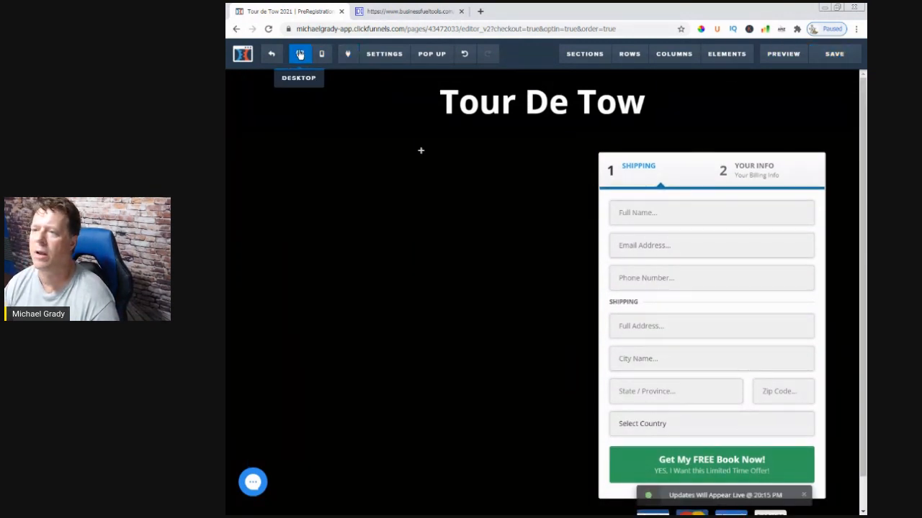
Leave the order page editor and open the Event Funnel's Optin page for editing
{"action": "left_click", "coordinate": [272, 56]}
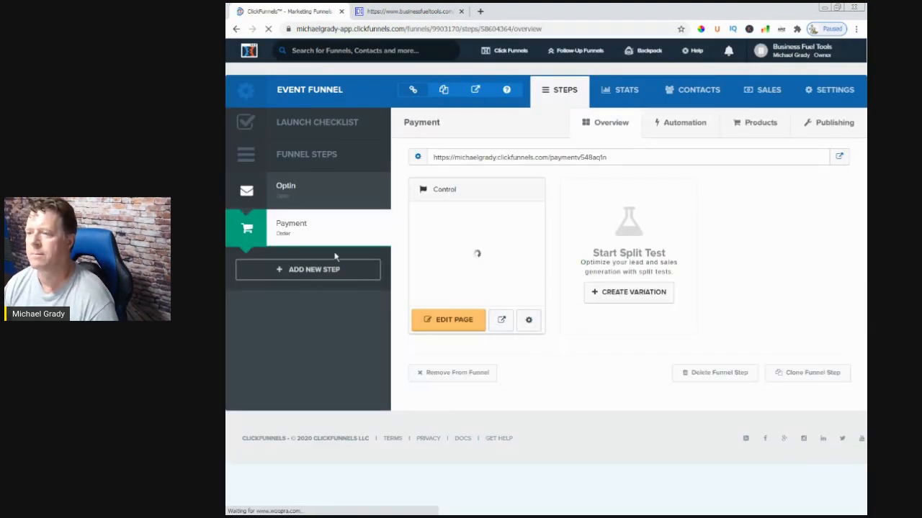
{"action": "left_click", "coordinate": [285, 189]}
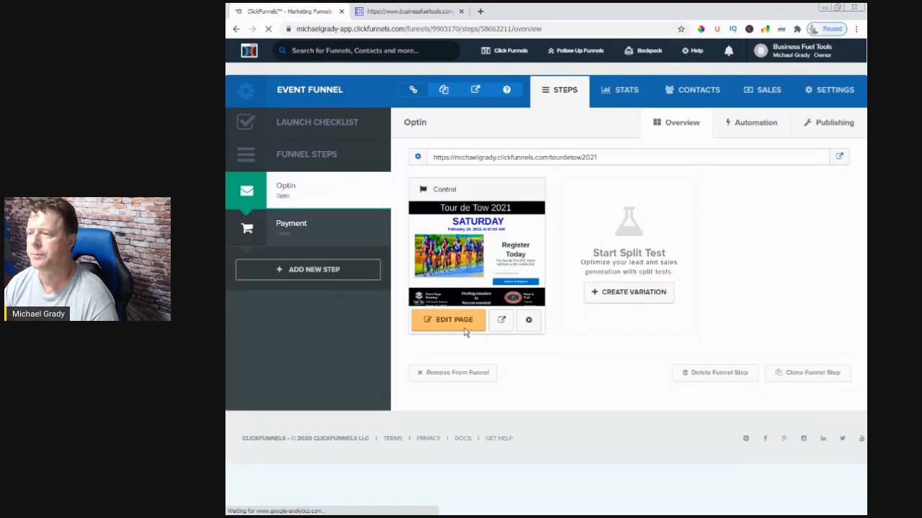
{"action": "left_click", "coordinate": [462, 324]}
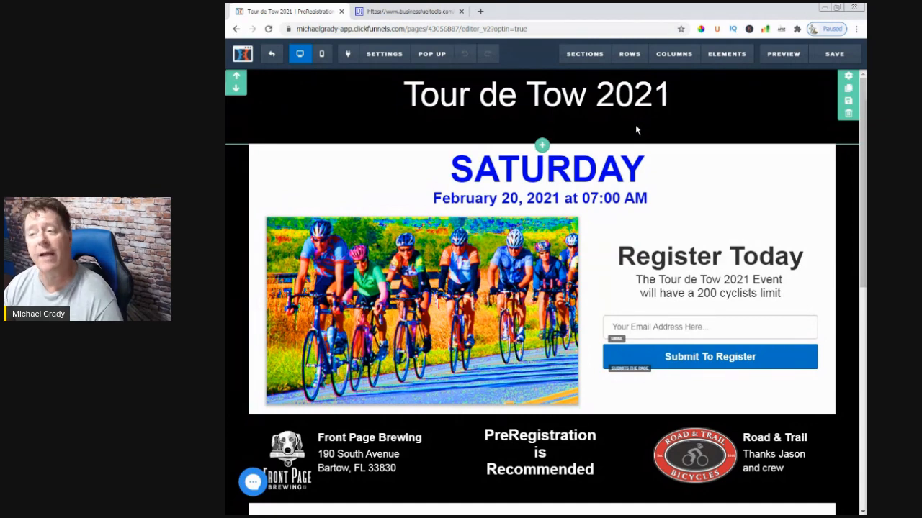
Save the Tour de Tow 2021 header section of the opt-in page as a template named "HEADER - Tour De Tow"
{"action": "left_click", "coordinate": [848, 107]}
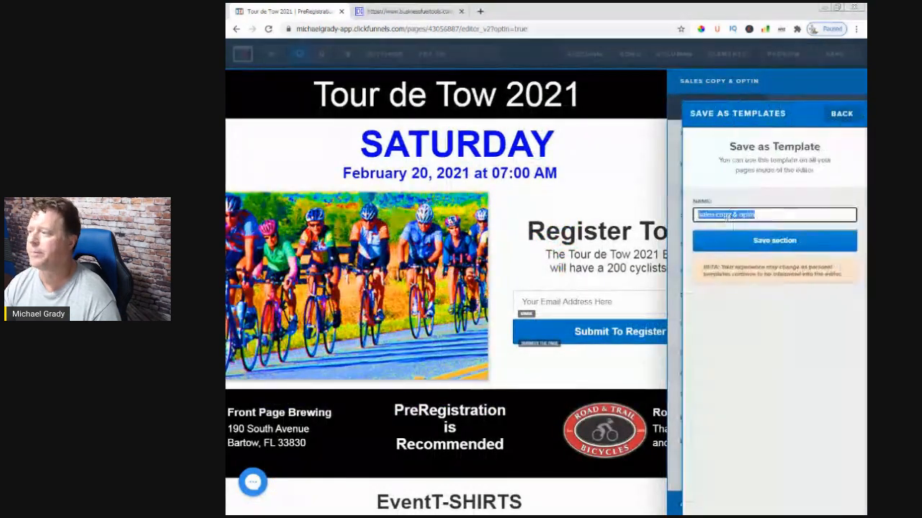
{"action": "left_click", "coordinate": [724, 215]}
{"action": "left_click_drag", "start_coordinate": [755, 214], "coordinate": [582, 212]}
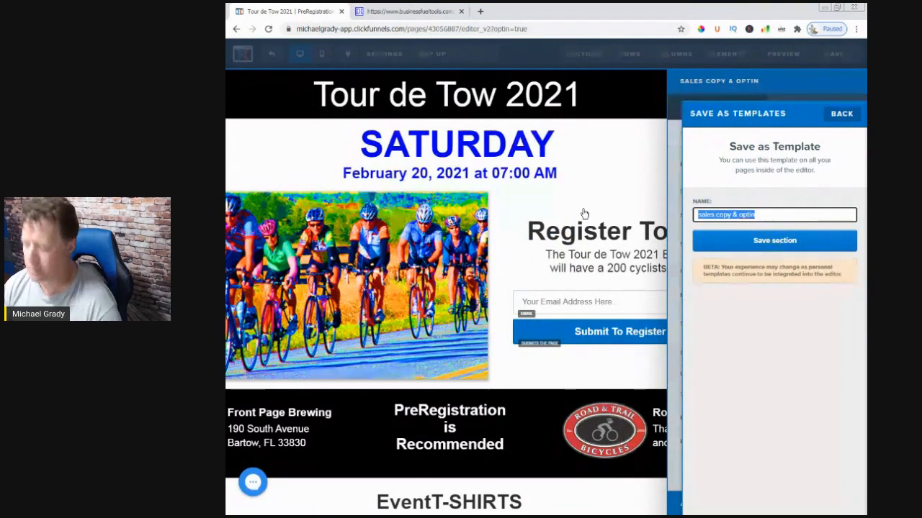
{"action": "type", "text": "T"}
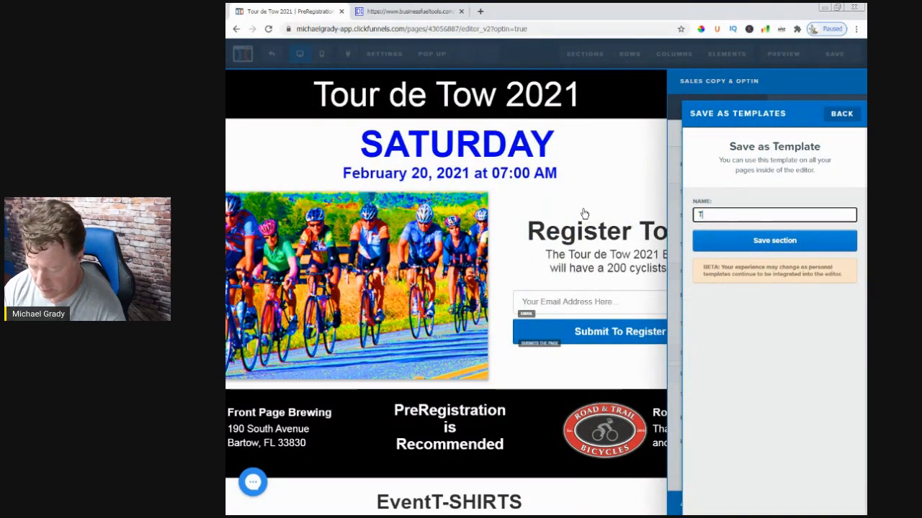
{"action": "type", "text": "our De Tow"}
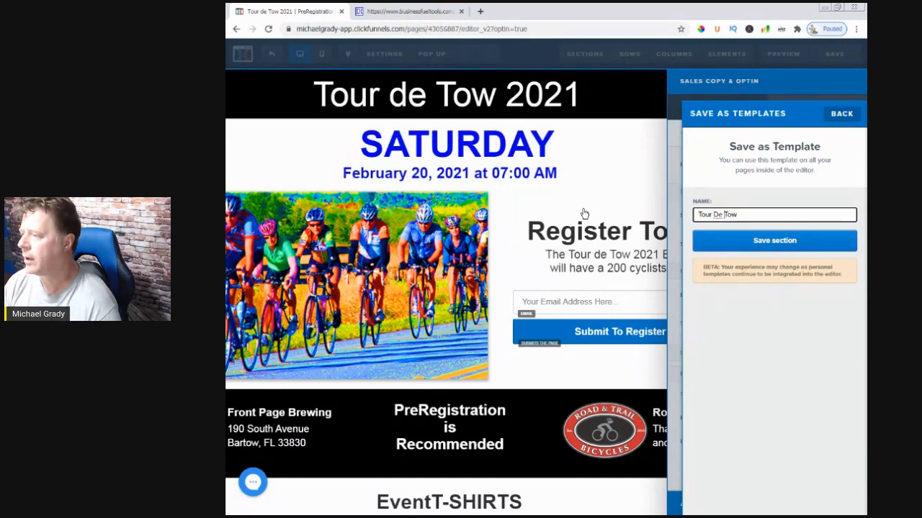
{"action": "type", "text": "HEADER"}
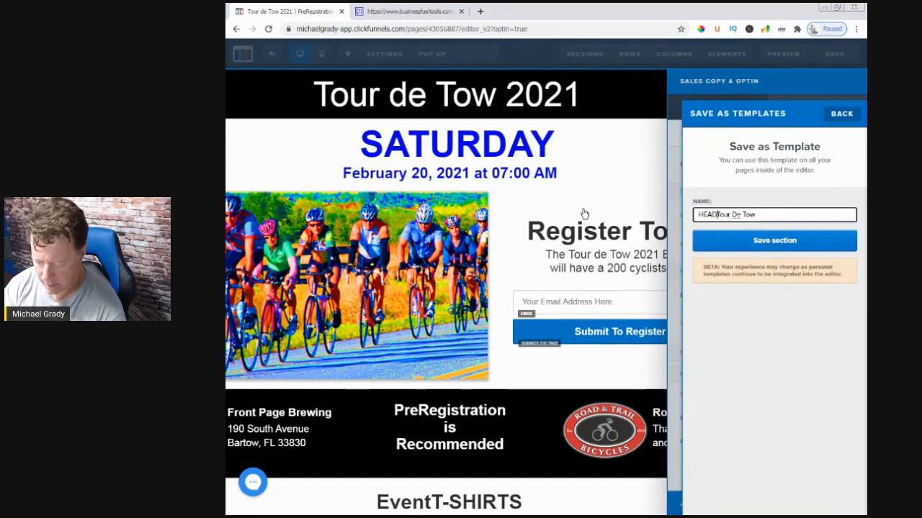
{"action": "type", "text": " -"}
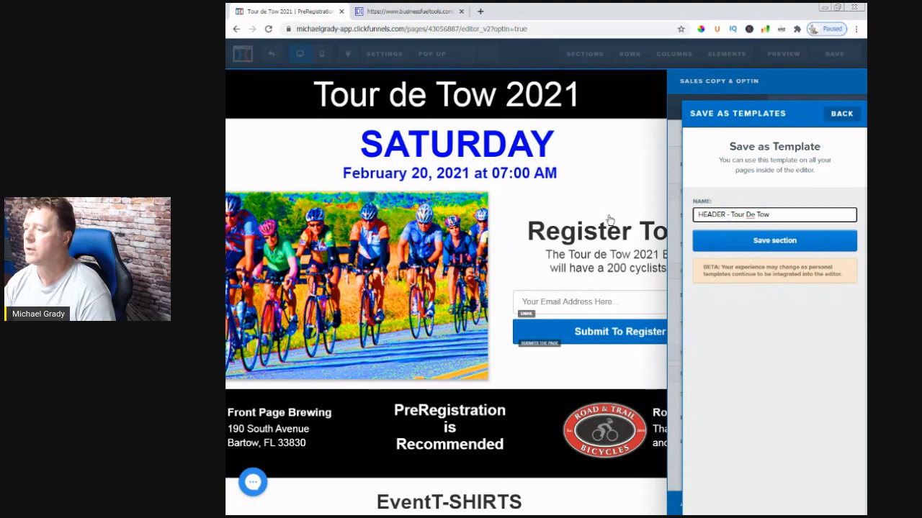
{"action": "left_click", "coordinate": [742, 250]}
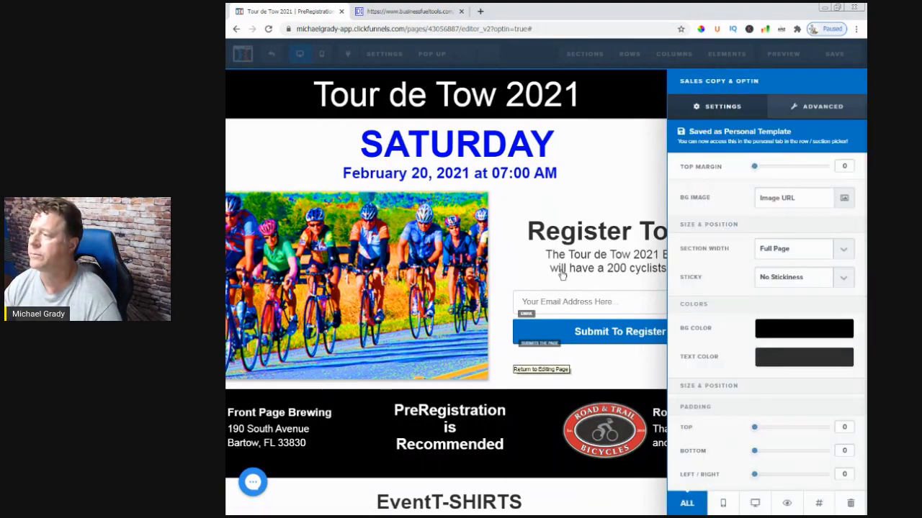
{"action": "left_click", "coordinate": [611, 189]}
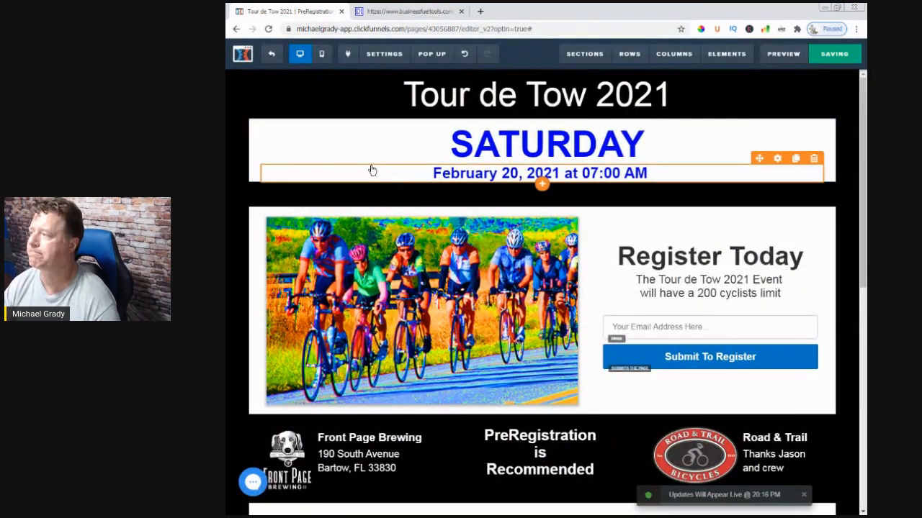
Return to the funnel overview and open the Payment order page in the page editor
{"action": "left_click", "coordinate": [270, 56]}
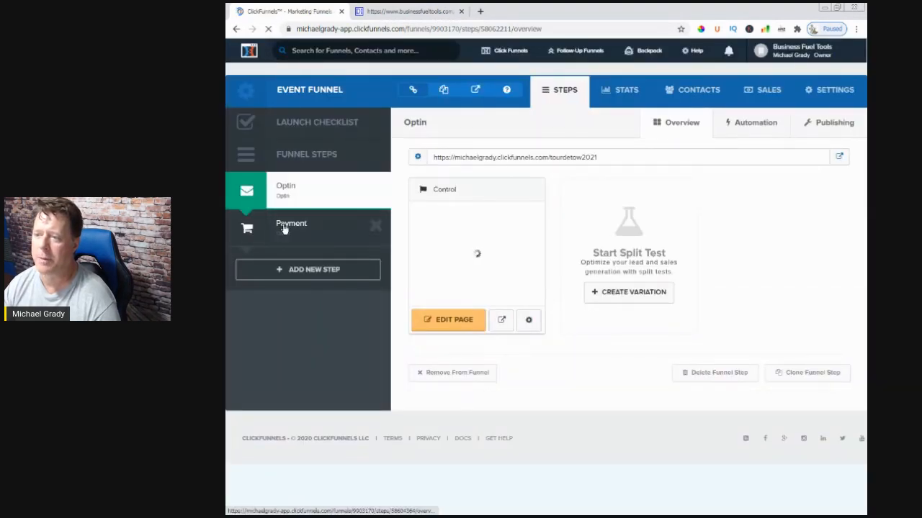
{"action": "left_click", "coordinate": [292, 228]}
{"action": "left_click", "coordinate": [452, 324]}
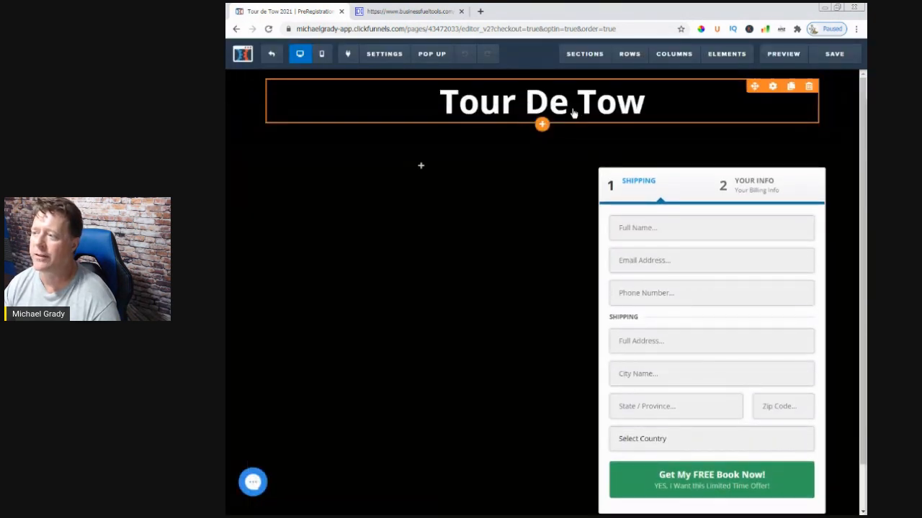
Insert the saved "HEADER - Tour De Tow" section at the top of the order page and delete the old "Tour De Tow" headline section
{"action": "mouse_move", "coordinate": [581, 59]}
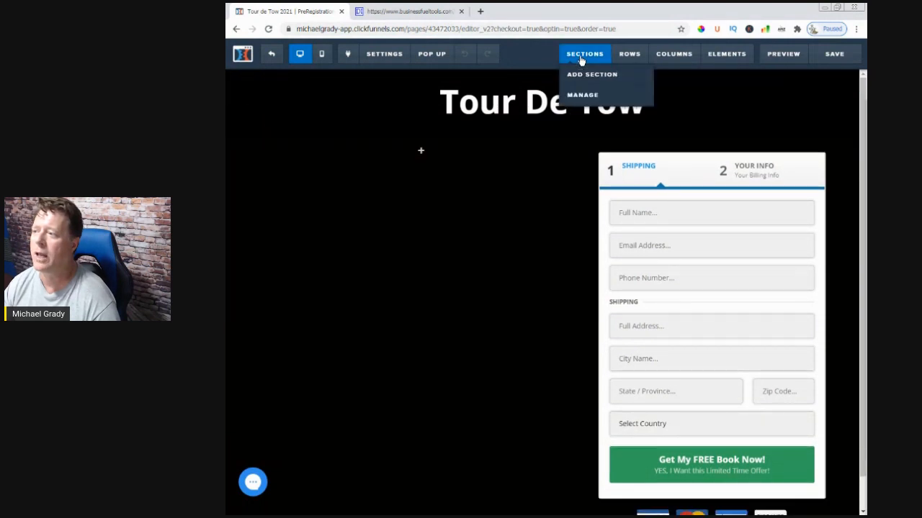
{"action": "left_click", "coordinate": [583, 75]}
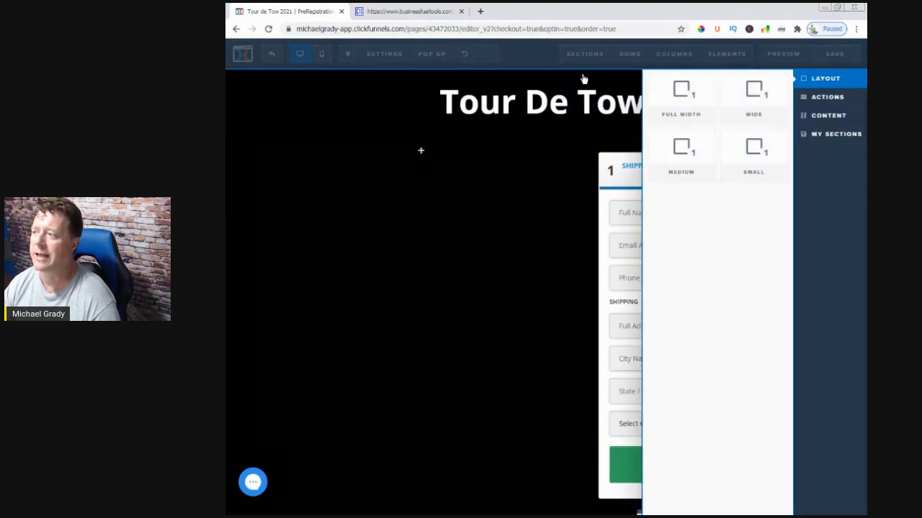
{"action": "left_click", "coordinate": [821, 135]}
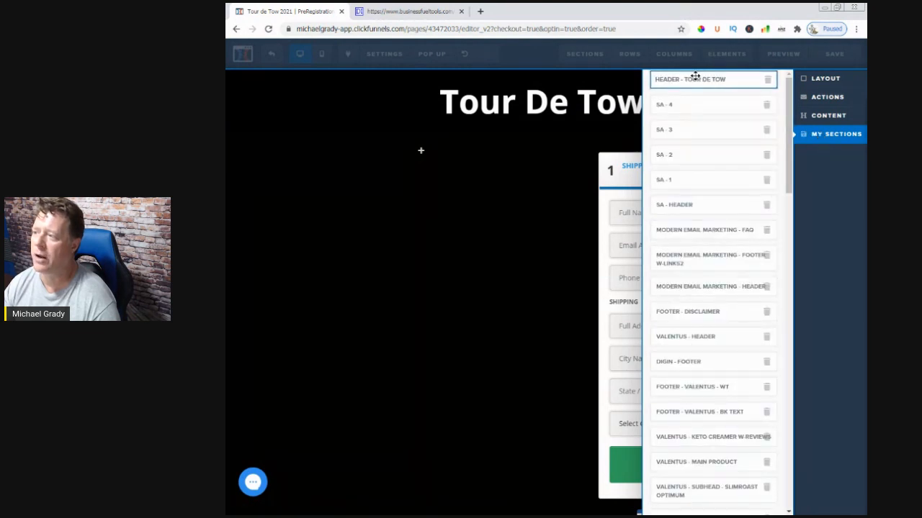
{"action": "left_click_drag", "start_coordinate": [536, 75], "coordinate": [536, 74]}
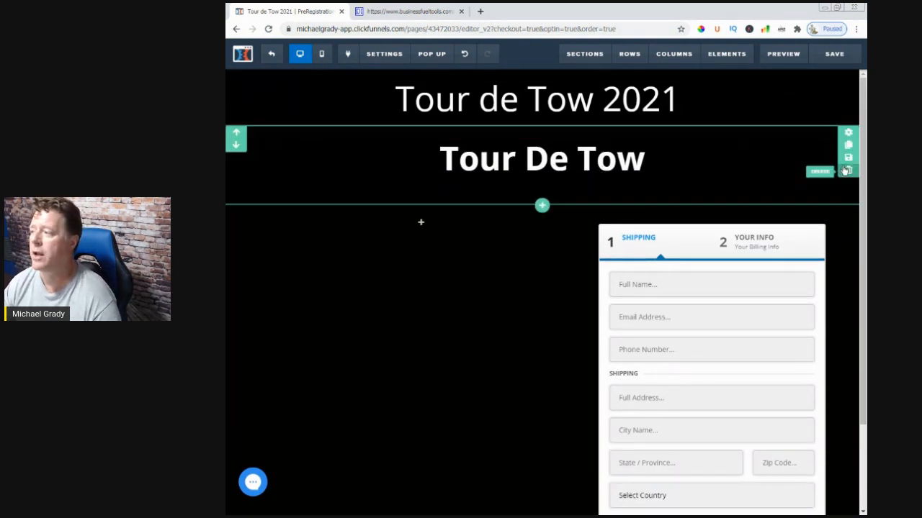
{"action": "left_click", "coordinate": [848, 171]}
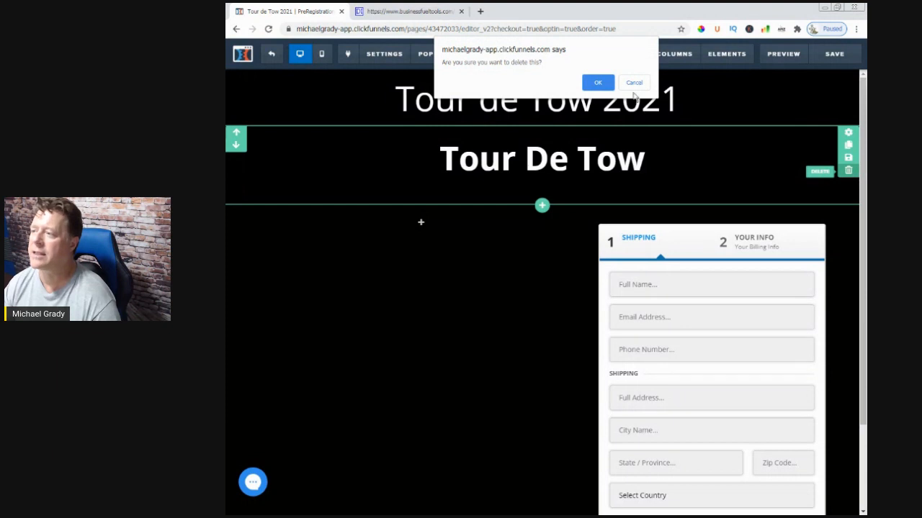
{"action": "left_click", "coordinate": [605, 85]}
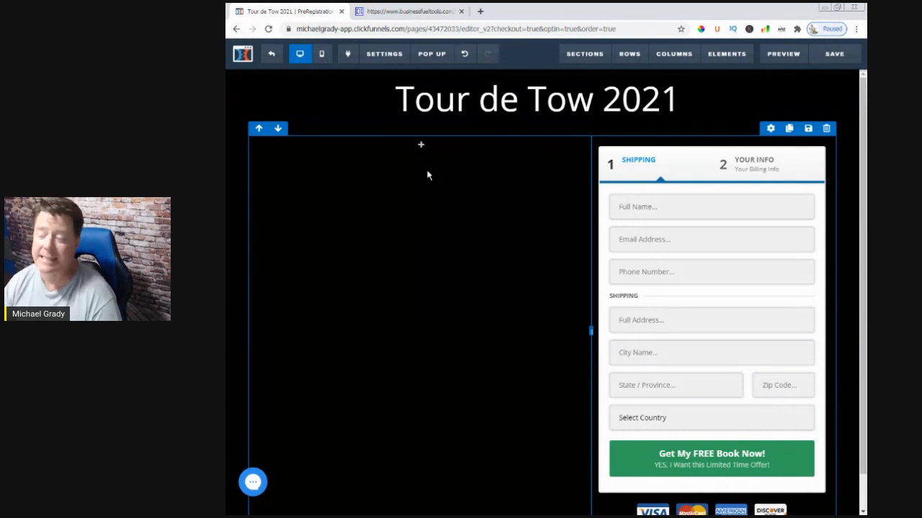
Add an image element to the empty column beside the order form, using the cyclists picture from the image library
{"action": "left_click", "coordinate": [424, 145]}
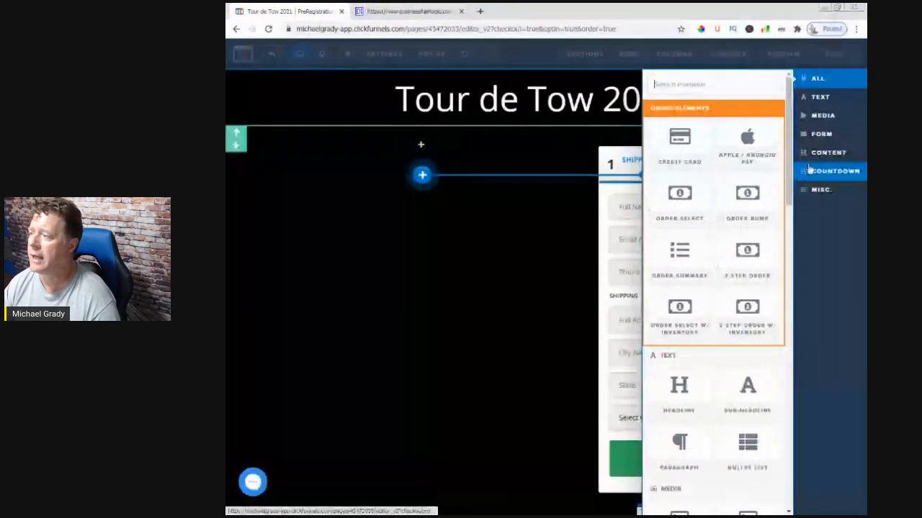
{"action": "left_click", "coordinate": [826, 117]}
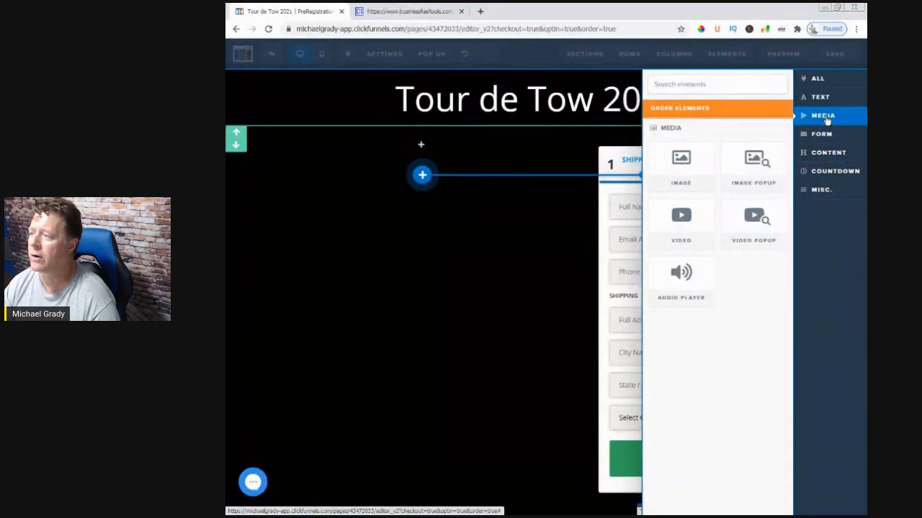
{"action": "left_click_drag", "start_coordinate": [681, 162], "coordinate": [468, 373]}
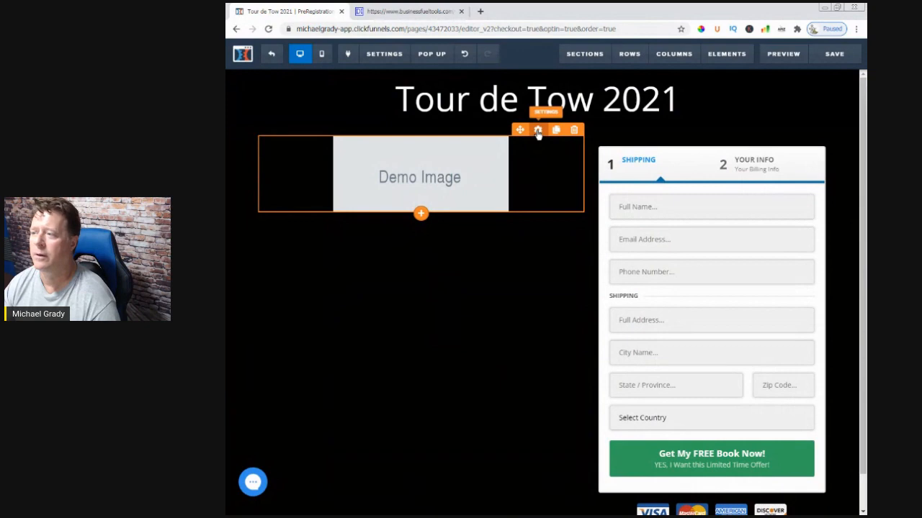
{"action": "left_click", "coordinate": [537, 130]}
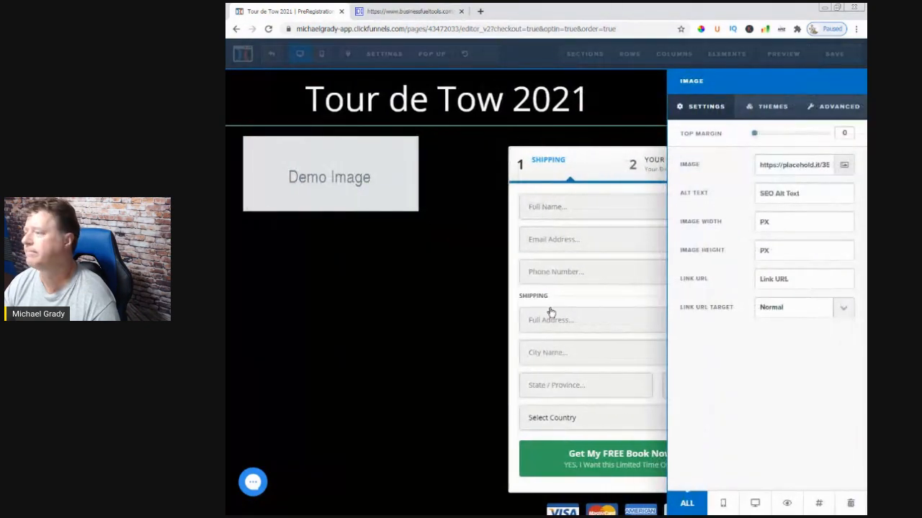
{"action": "left_click", "coordinate": [843, 165]}
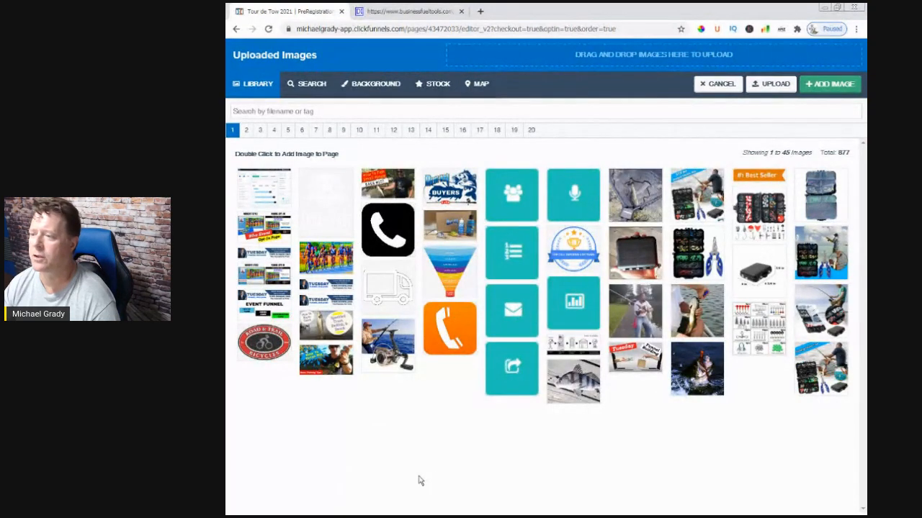
{"action": "left_click", "coordinate": [333, 262]}
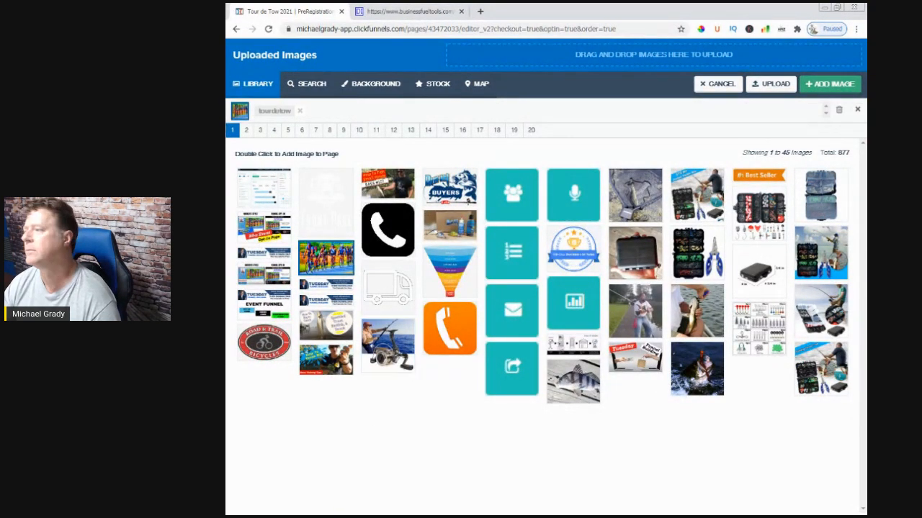
{"action": "left_click", "coordinate": [829, 85]}
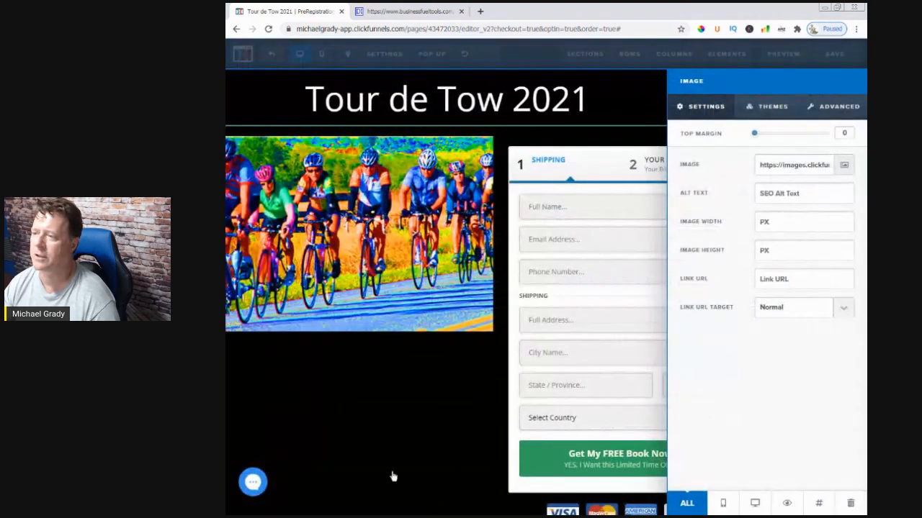
{"action": "left_click", "coordinate": [334, 493]}
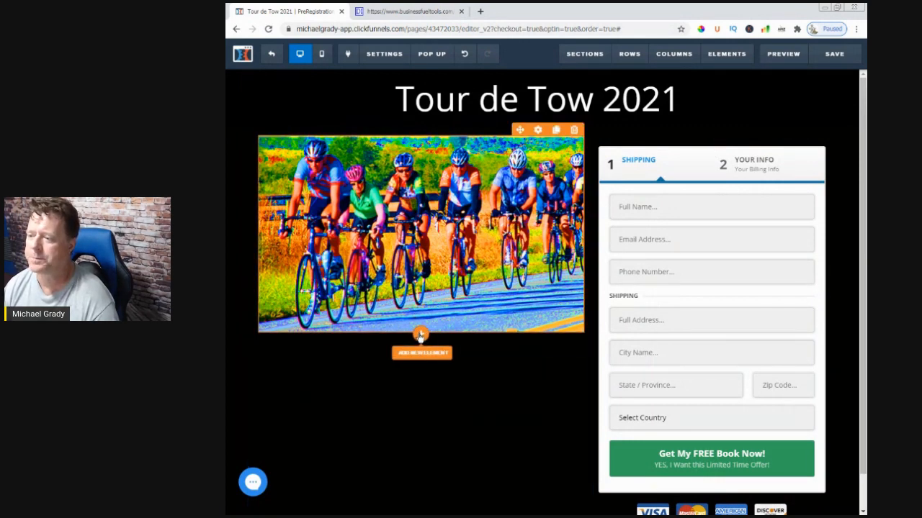
Add an Order Select w/ Inventory element below the cyclists image and set its text color to white (#ffffff)
{"action": "left_click", "coordinate": [420, 335]}
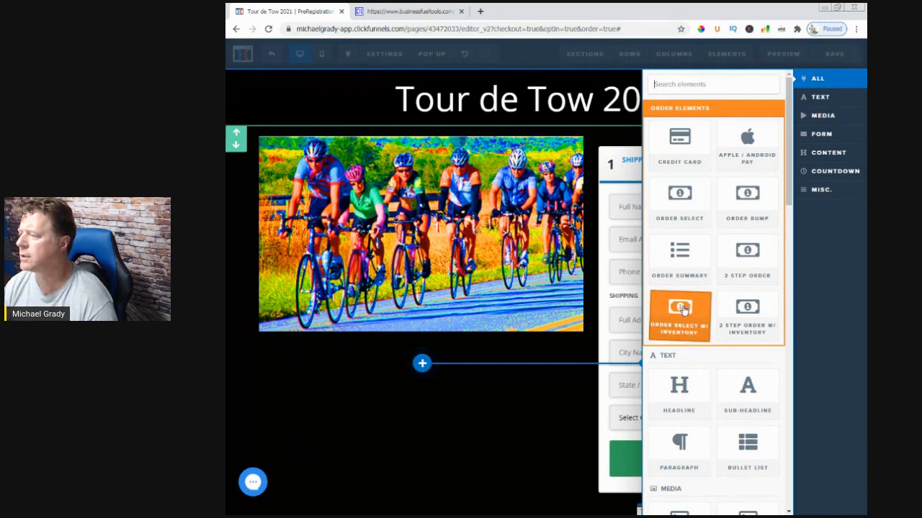
{"action": "left_click_drag", "start_coordinate": [630, 294], "coordinate": [431, 339]}
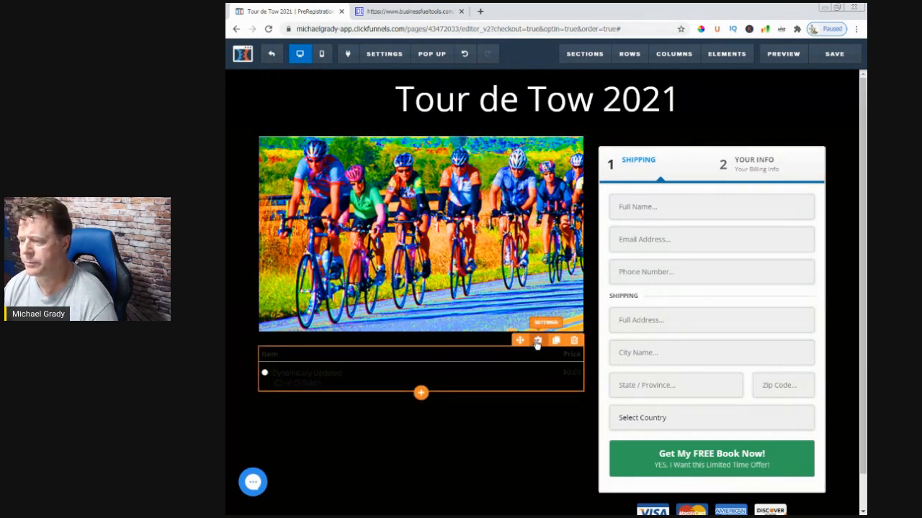
{"action": "left_click", "coordinate": [537, 341]}
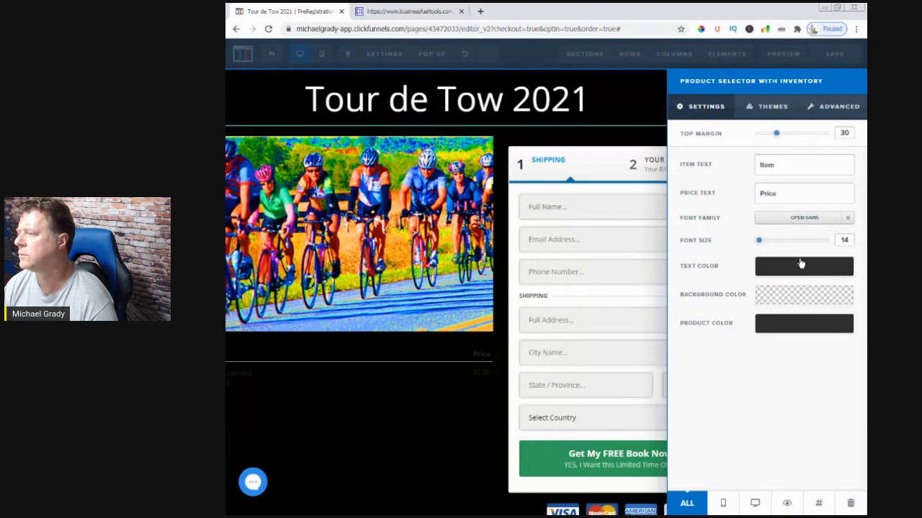
{"action": "left_click", "coordinate": [797, 271]}
{"action": "left_click", "coordinate": [745, 302]}
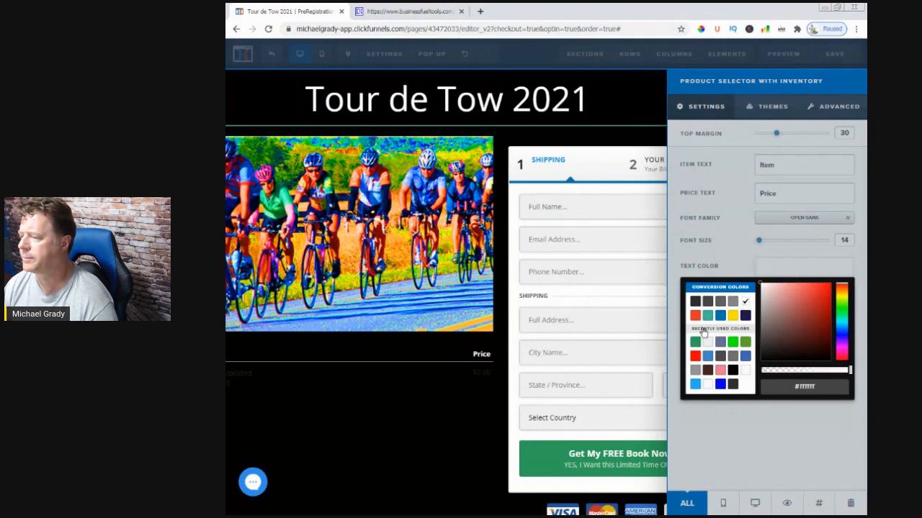
{"action": "left_click", "coordinate": [724, 271]}
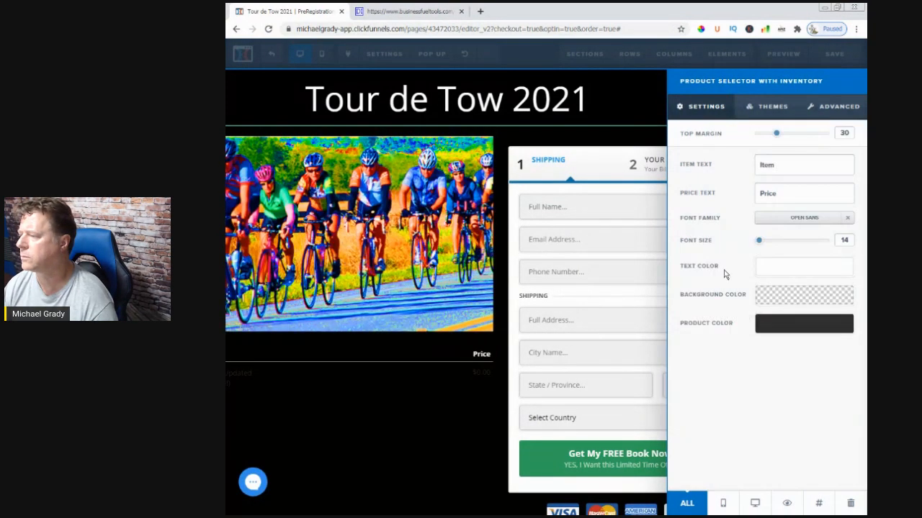
Set the product selector's background color to black (#000000)
{"action": "left_click", "coordinate": [767, 304]}
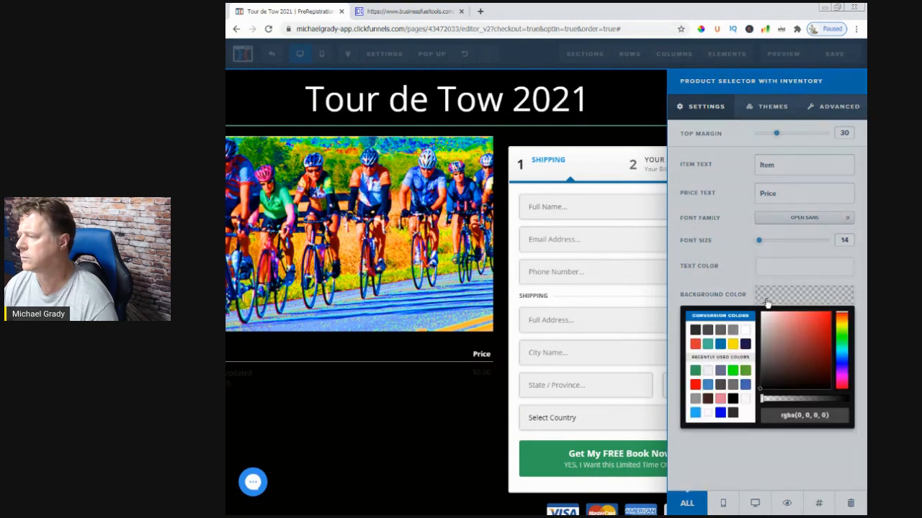
{"action": "left_click", "coordinate": [743, 331]}
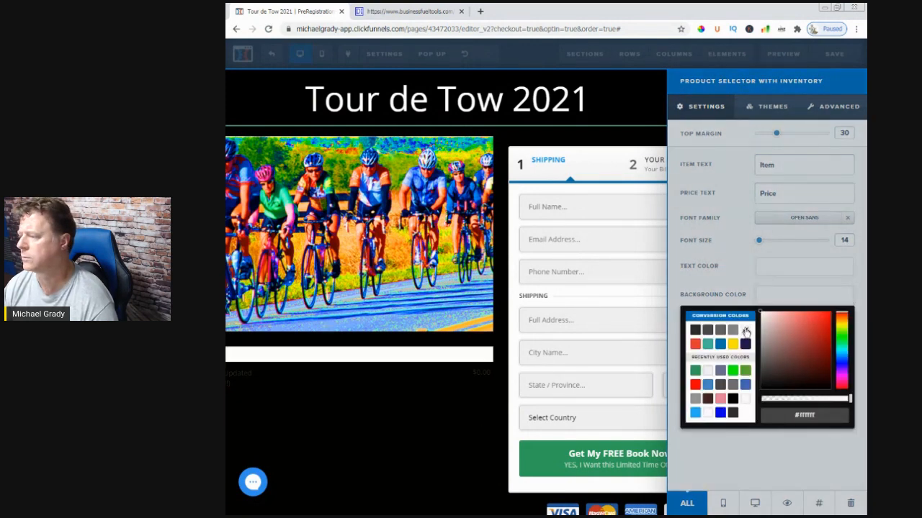
{"action": "left_click", "coordinate": [732, 400]}
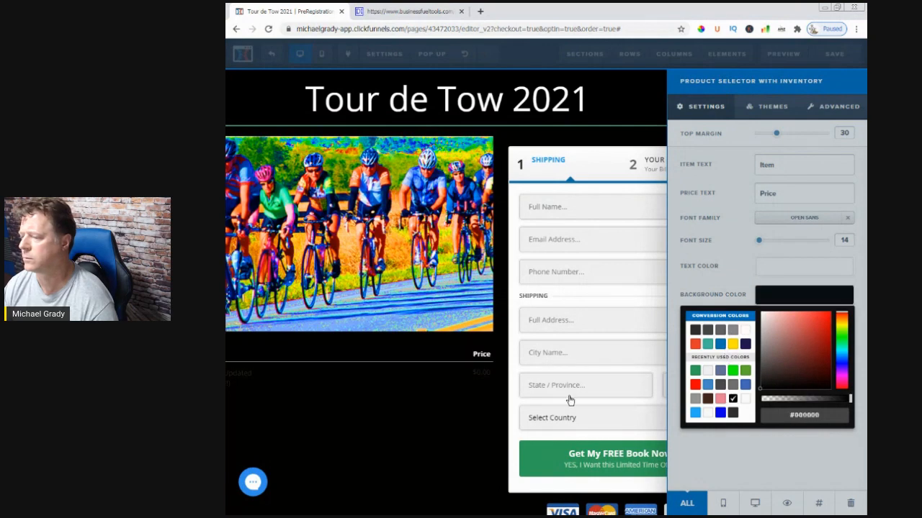
{"action": "left_click", "coordinate": [427, 401]}
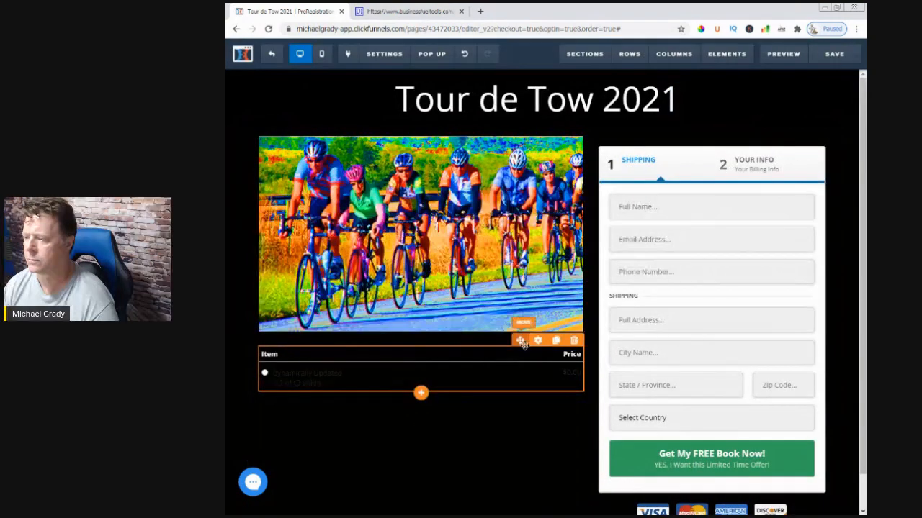
Move the product selector above the order form and set the two-column row's background color to white
{"action": "left_click_drag", "start_coordinate": [518, 340], "coordinate": [666, 203]}
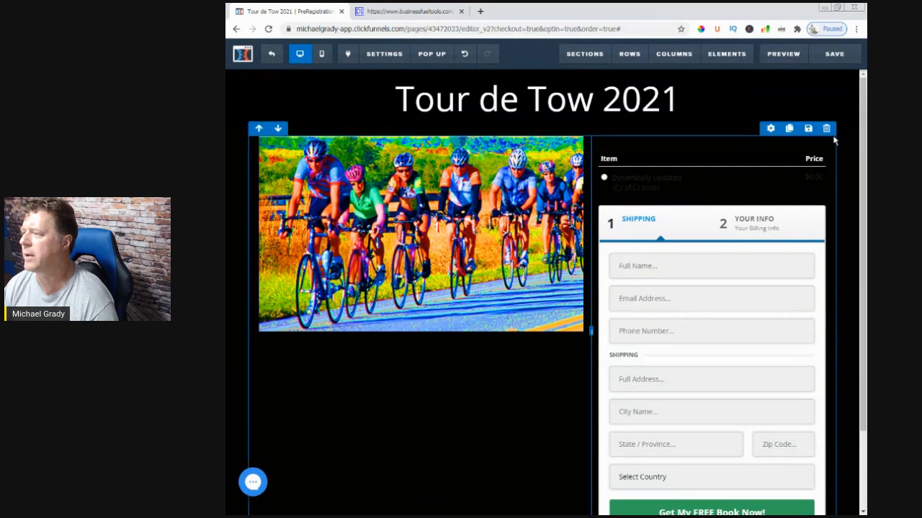
{"action": "left_click", "coordinate": [770, 131]}
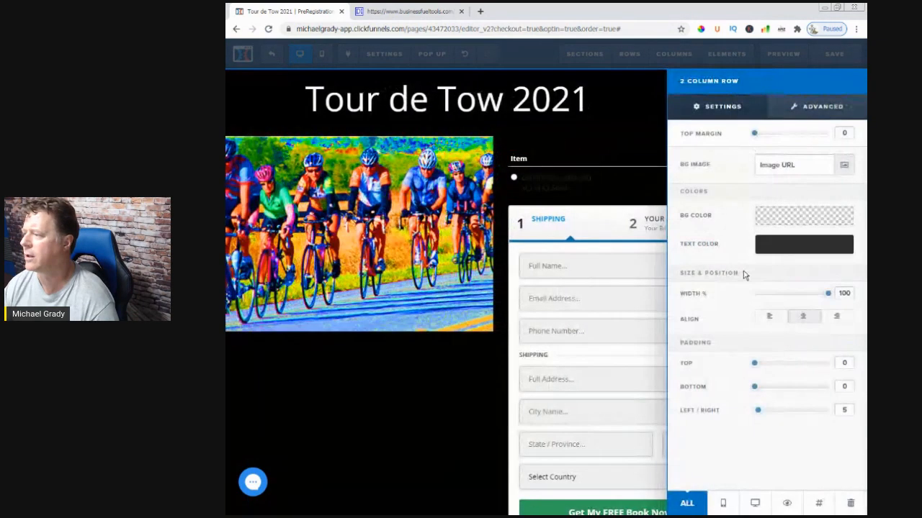
{"action": "left_click", "coordinate": [776, 220]}
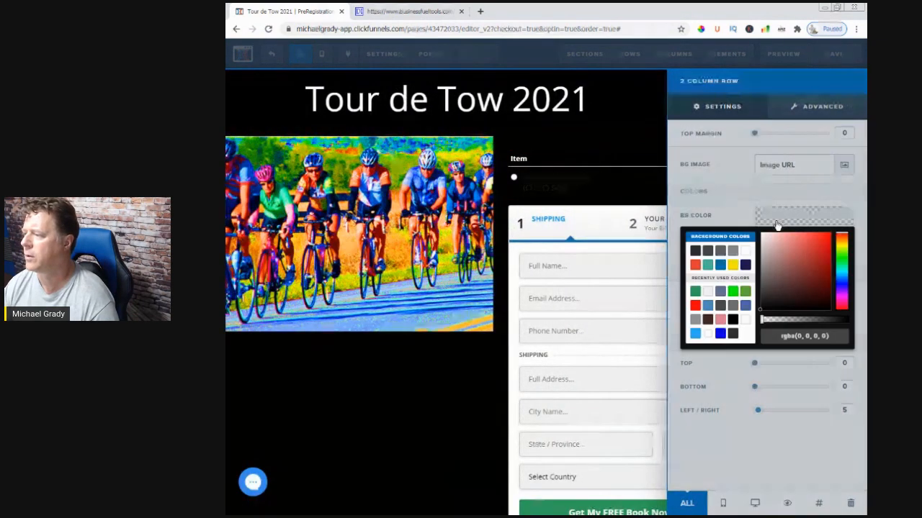
{"action": "left_click", "coordinate": [747, 252]}
{"action": "left_click", "coordinate": [494, 339]}
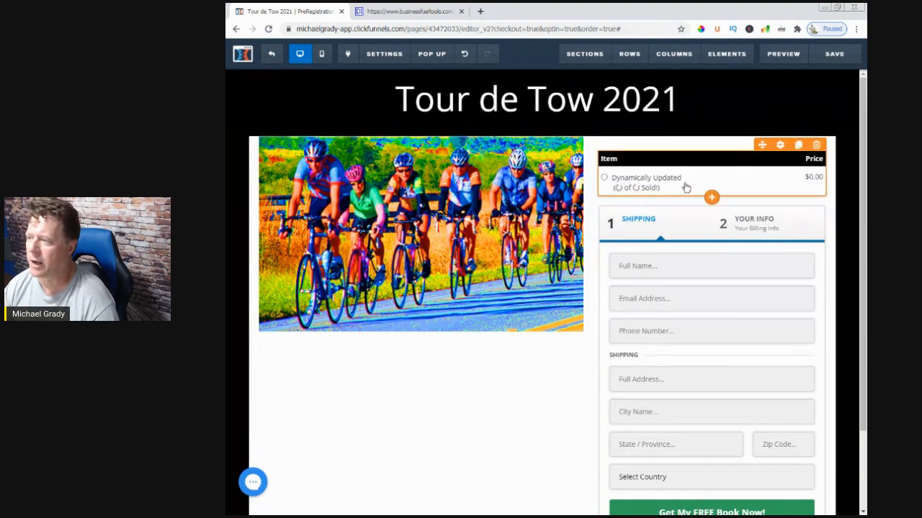
Save the order page and leave the editor for the Payment step's product settings
{"action": "left_click", "coordinate": [824, 56]}
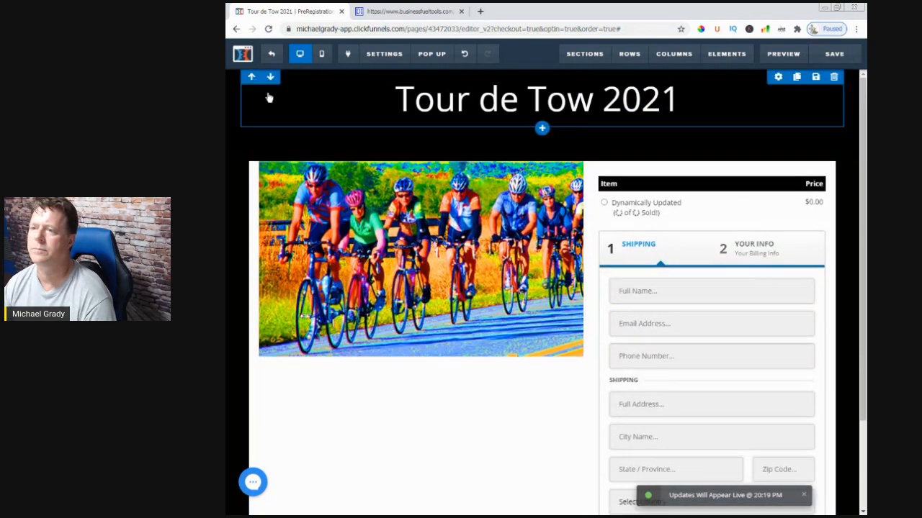
{"action": "left_click", "coordinate": [272, 59]}
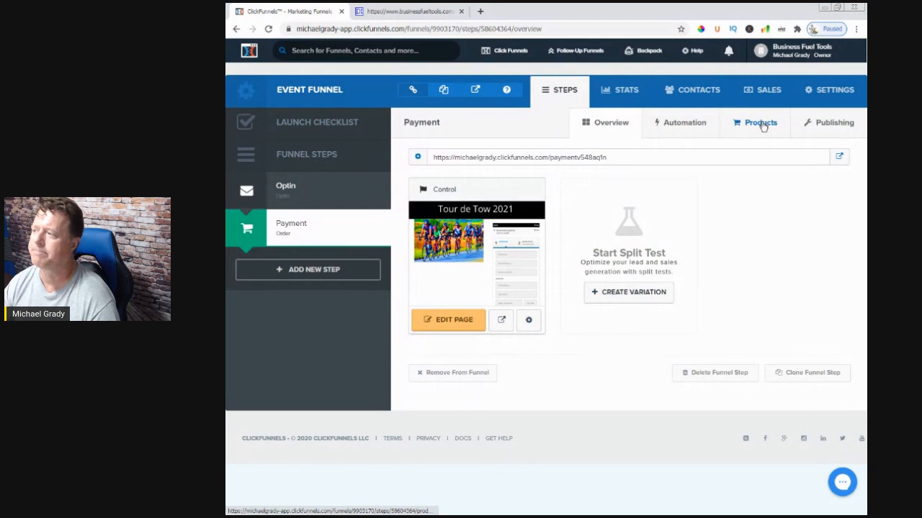
{"action": "left_click", "coordinate": [762, 125]}
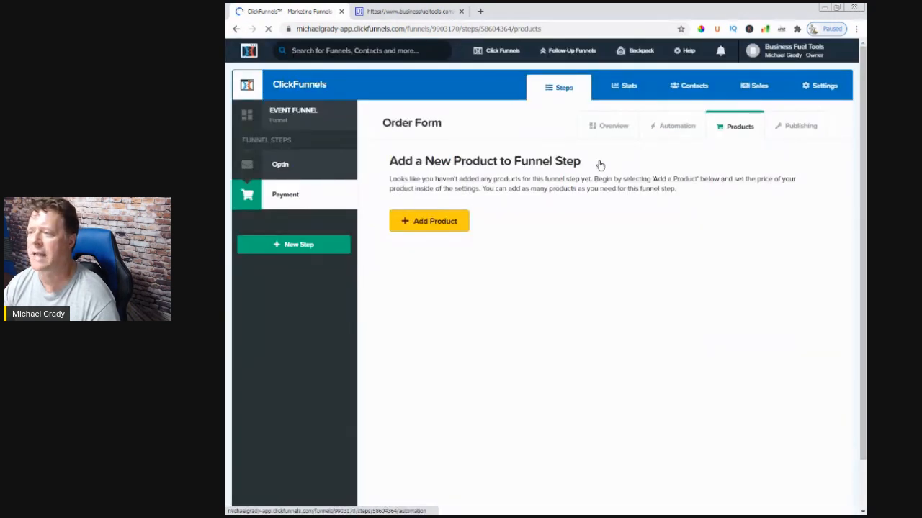
Add a product to the Payment step and save its payment options as a One-Time product with the Stripe integration
{"action": "left_click", "coordinate": [432, 223]}
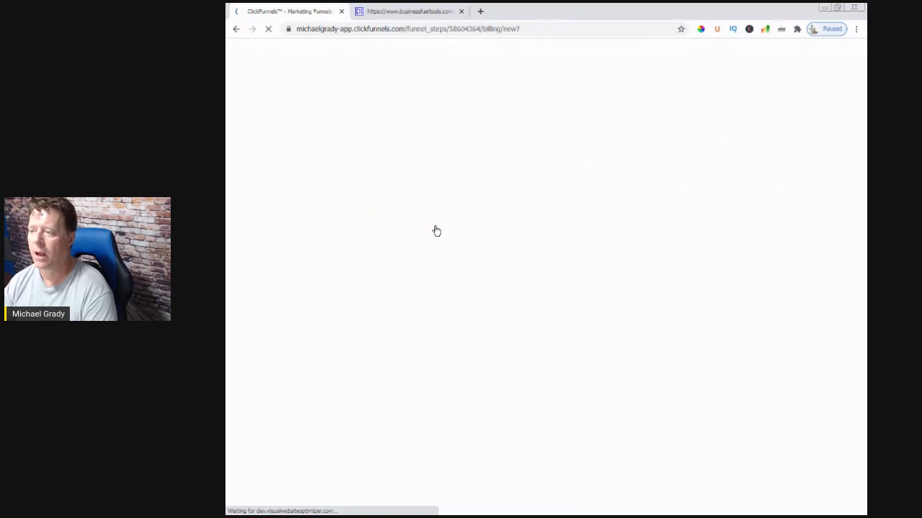
{"action": "left_click", "coordinate": [435, 233]}
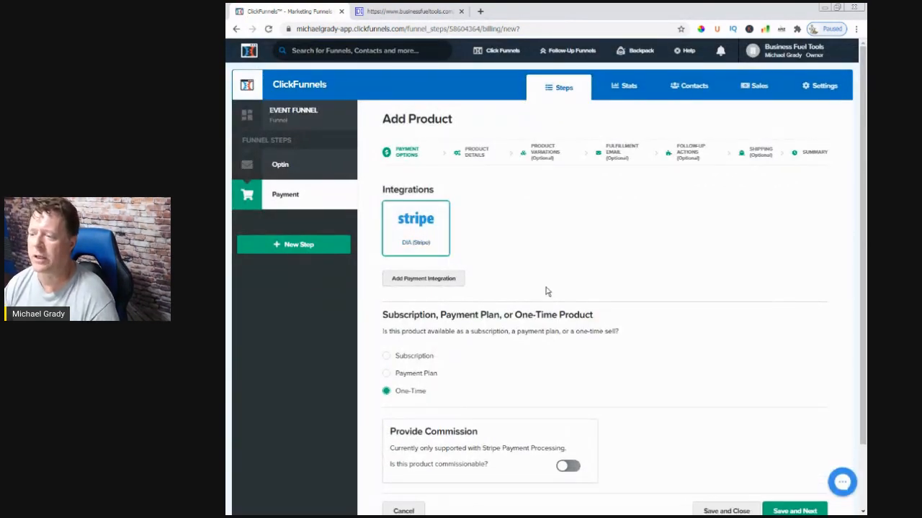
{"action": "scroll", "coordinate": [504, 310], "scroll_direction": "down", "scroll_amount": 2}
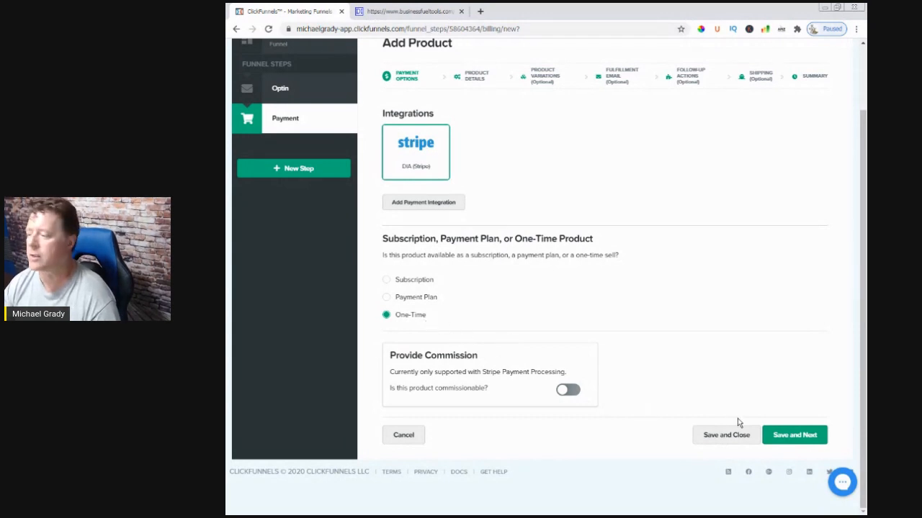
{"action": "left_click", "coordinate": [797, 448]}
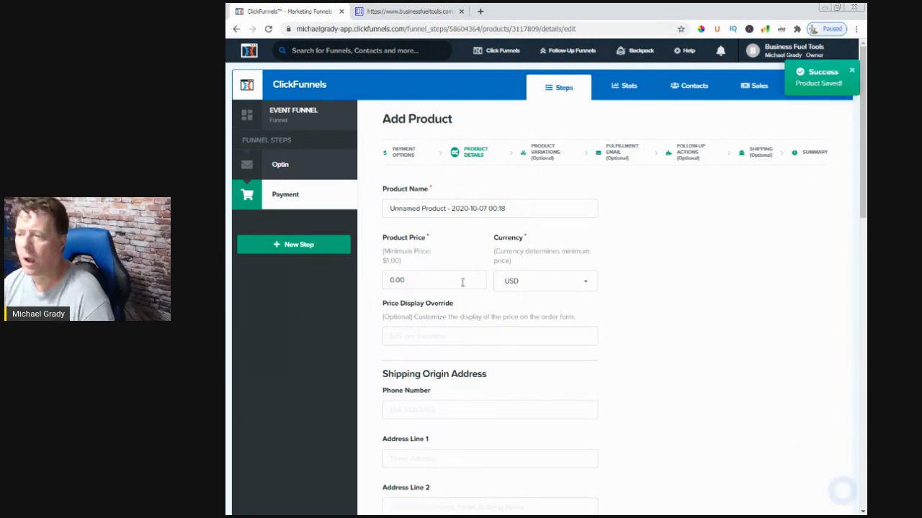
Replace the default product name with "Family" and set the product price to 30.00
{"action": "triple_click", "coordinate": [508, 208]}
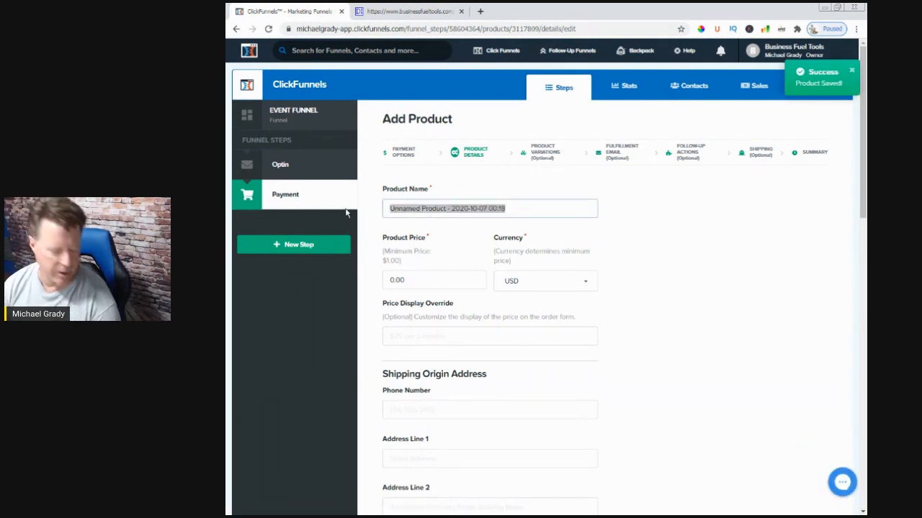
{"action": "key", "text": "BackSpace"}
{"action": "type", "text": "am.ily"}
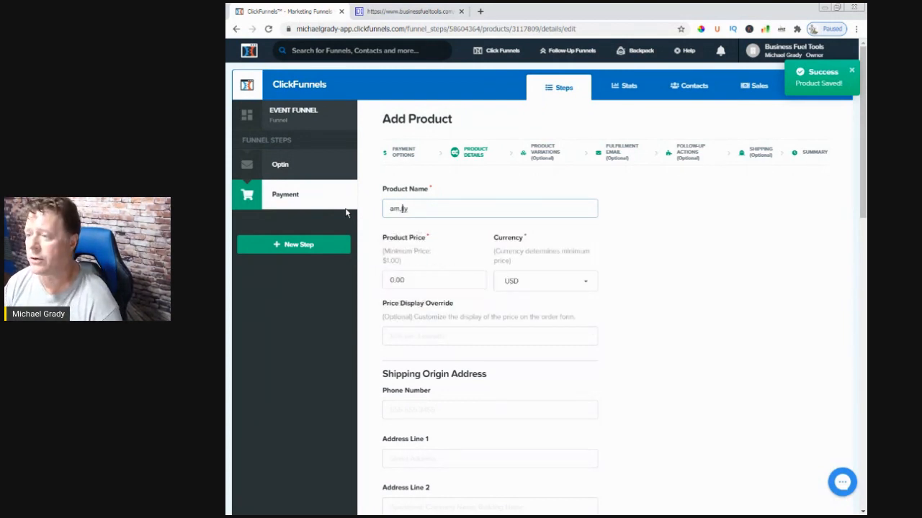
{"action": "key", "text": "Home"}
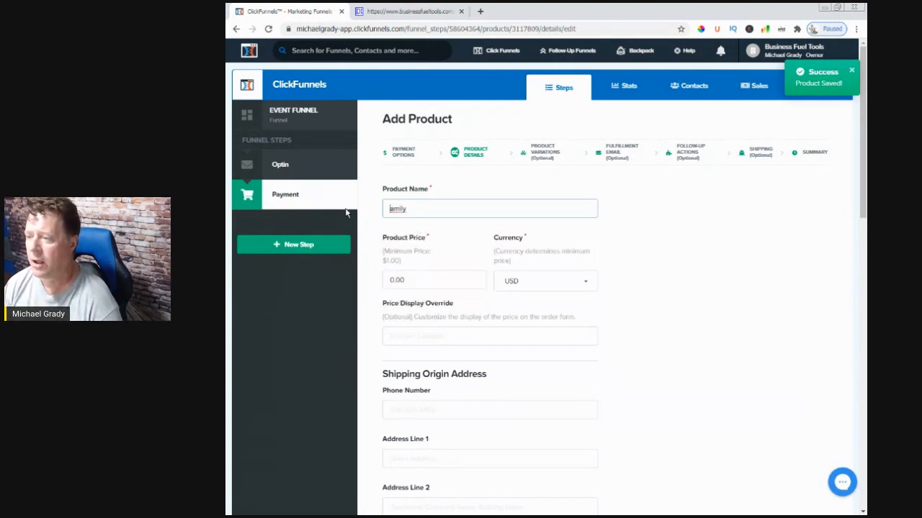
{"action": "type", "text": "F"}
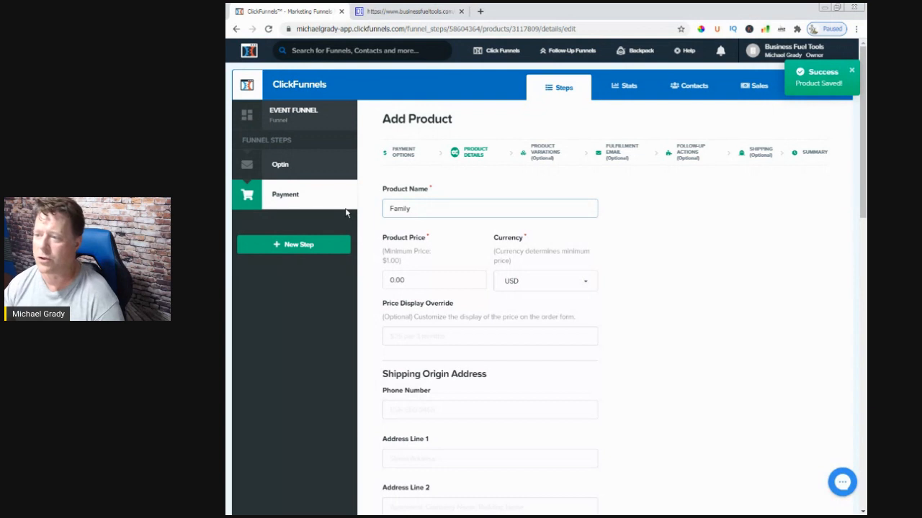
{"action": "left_click_drag", "start_coordinate": [408, 280], "coordinate": [338, 356]}
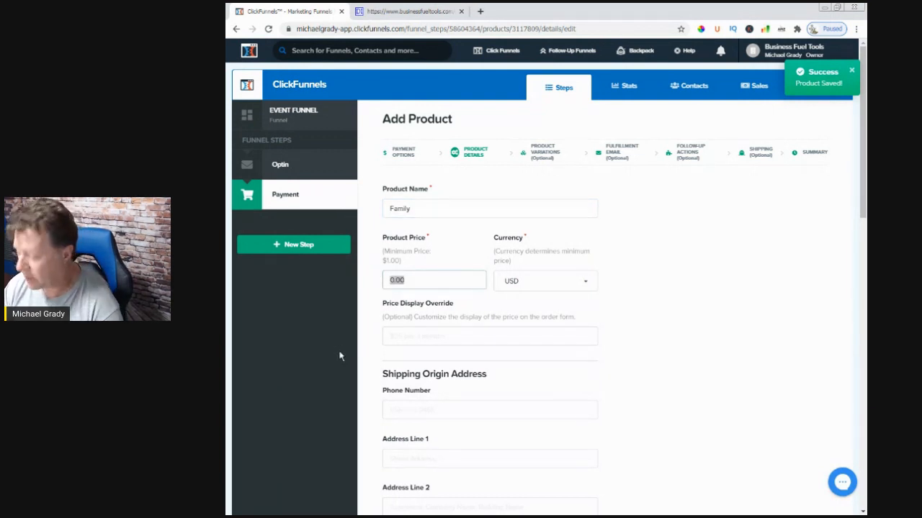
{"action": "type", "text": "30.00"}
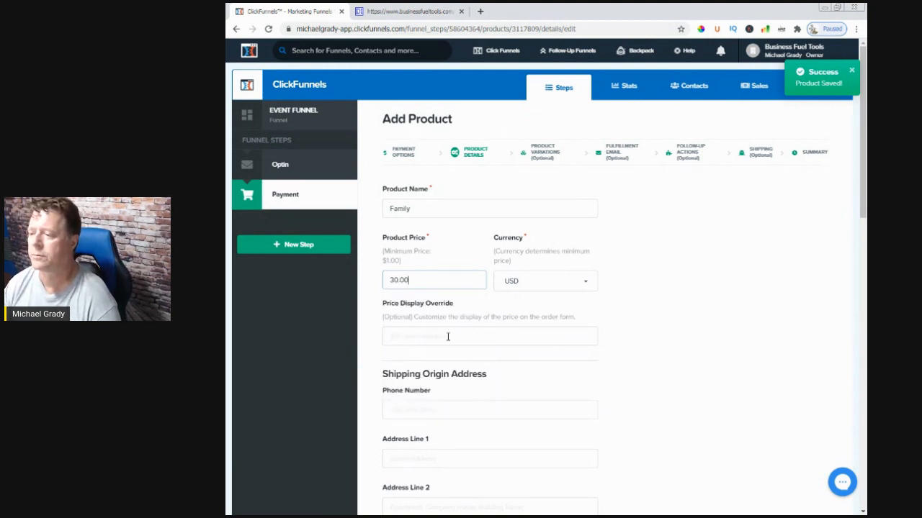
Set the product's price display override to 30.00
{"action": "left_click", "coordinate": [448, 336]}
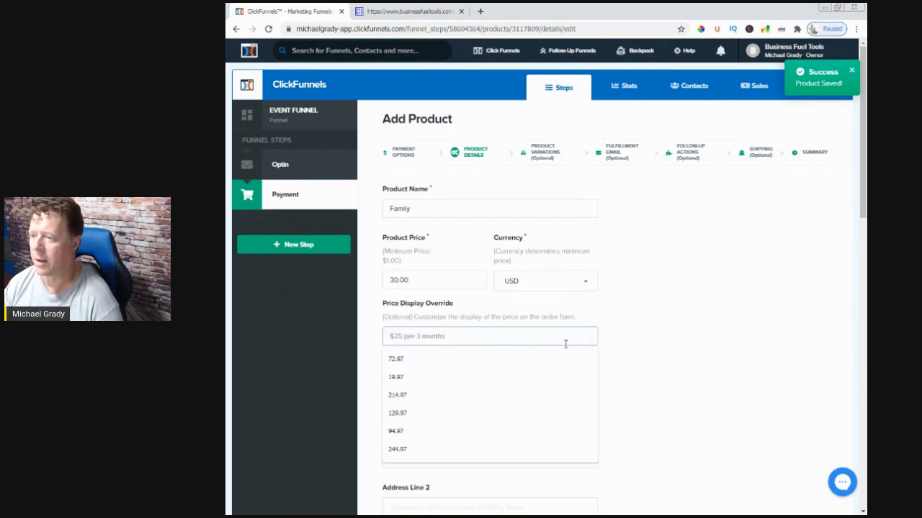
{"action": "left_click_drag", "start_coordinate": [410, 279], "coordinate": [401, 279]}
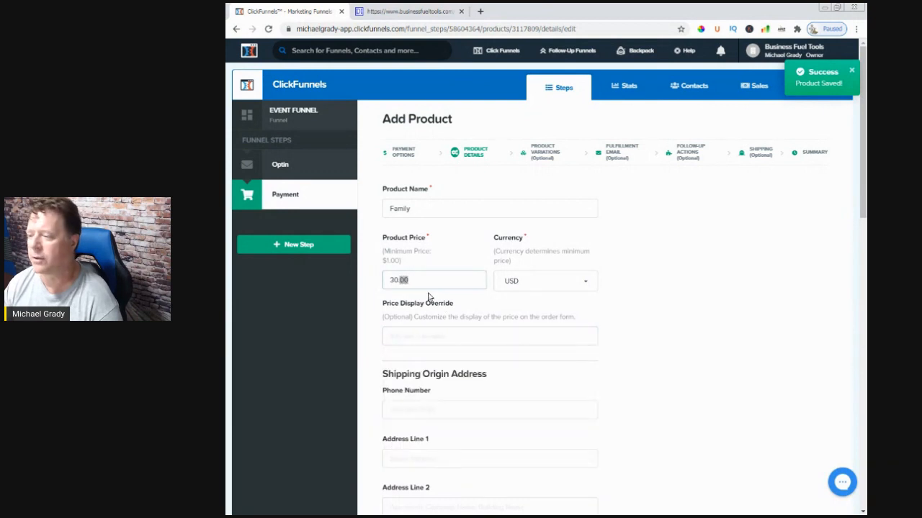
{"action": "left_click", "coordinate": [449, 336]}
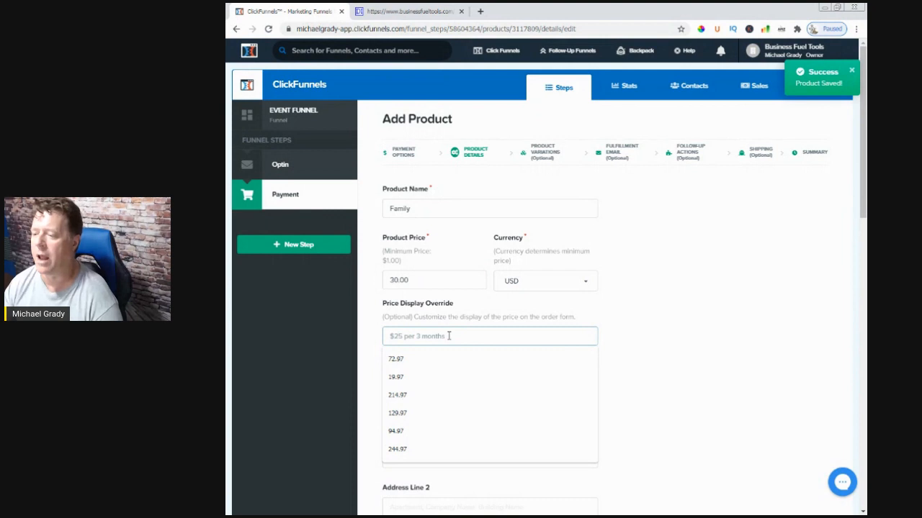
{"action": "left_click", "coordinate": [654, 353]}
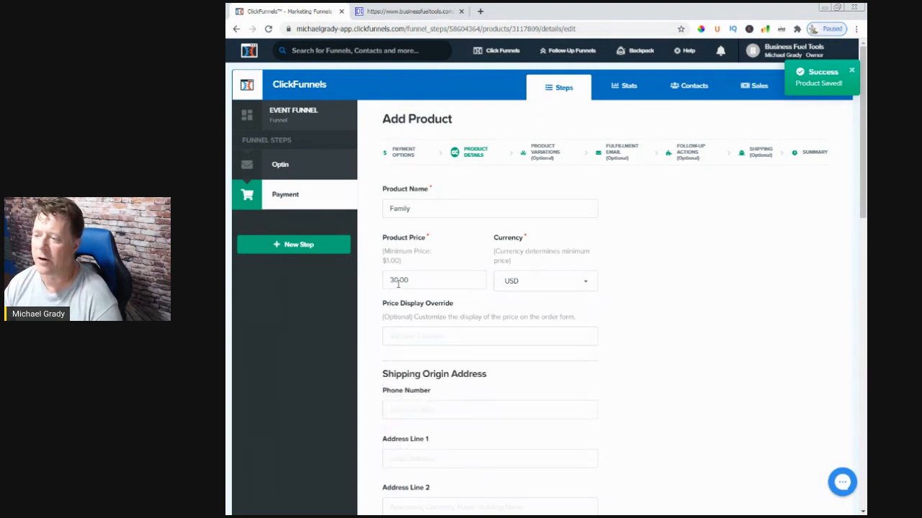
{"action": "left_click", "coordinate": [415, 342]}
{"action": "type", "text": "30.00"}
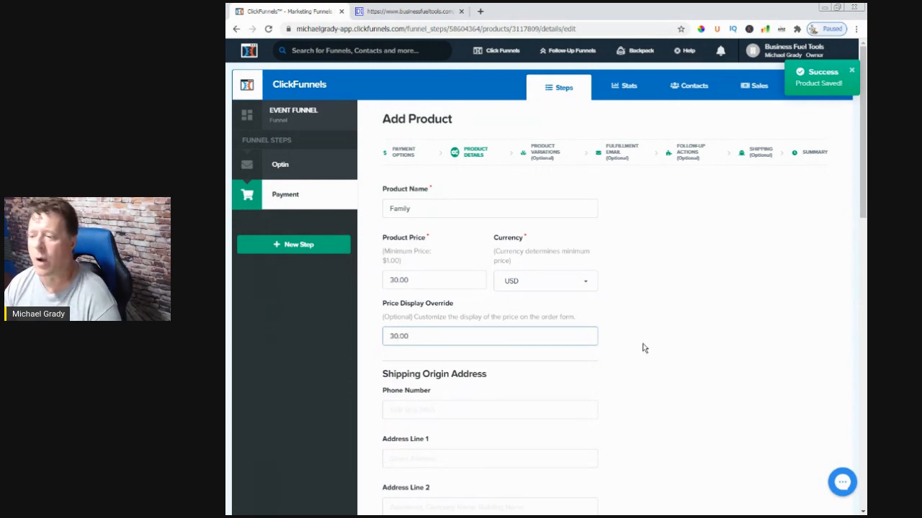
{"action": "left_click", "coordinate": [632, 349]}
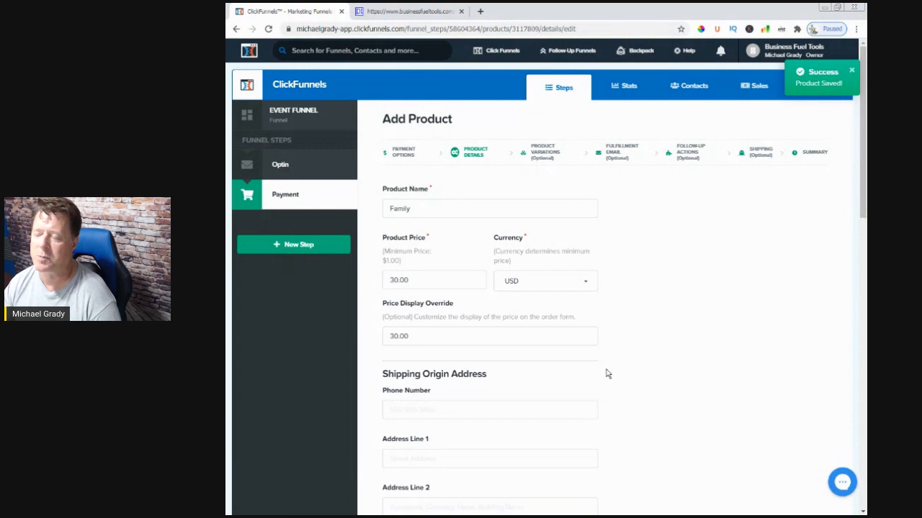
Fill in the shipping origin phone number and address from the saved autofill entry, and set the country to United States
{"action": "scroll", "coordinate": [606, 374], "scroll_direction": "down", "scroll_amount": 3}
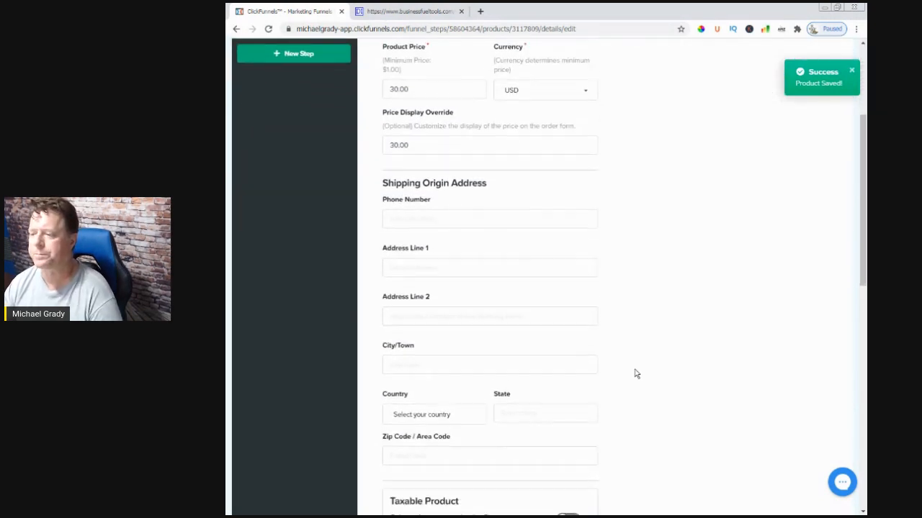
{"action": "left_click", "coordinate": [407, 210]}
{"action": "left_click", "coordinate": [406, 232]}
{"action": "scroll", "coordinate": [628, 326], "scroll_direction": "down", "scroll_amount": 2}
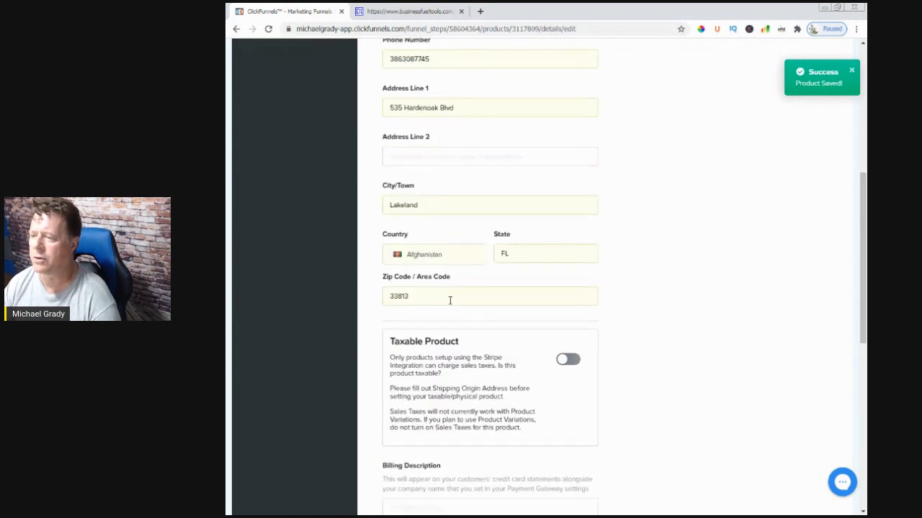
{"action": "left_click", "coordinate": [458, 262]}
{"action": "left_click", "coordinate": [414, 283]}
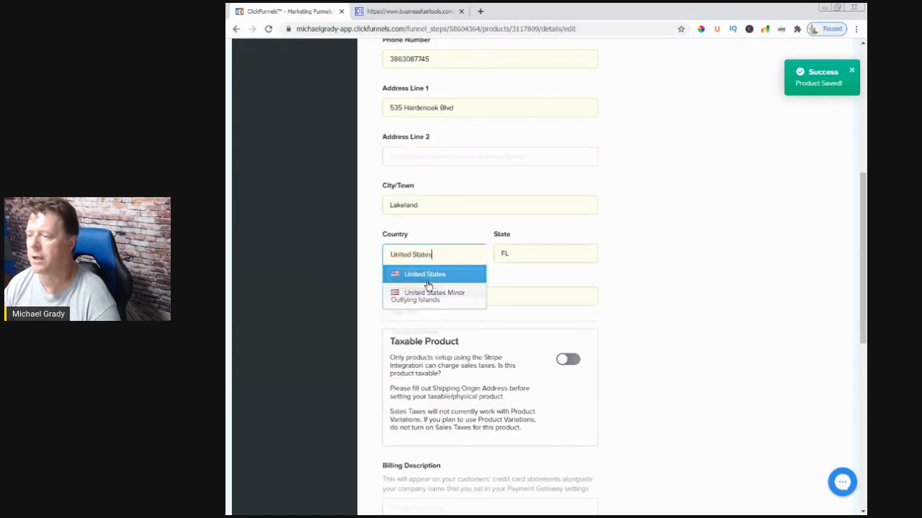
{"action": "left_click", "coordinate": [650, 364]}
{"action": "scroll", "coordinate": [651, 364], "scroll_direction": "down", "scroll_amount": 1}
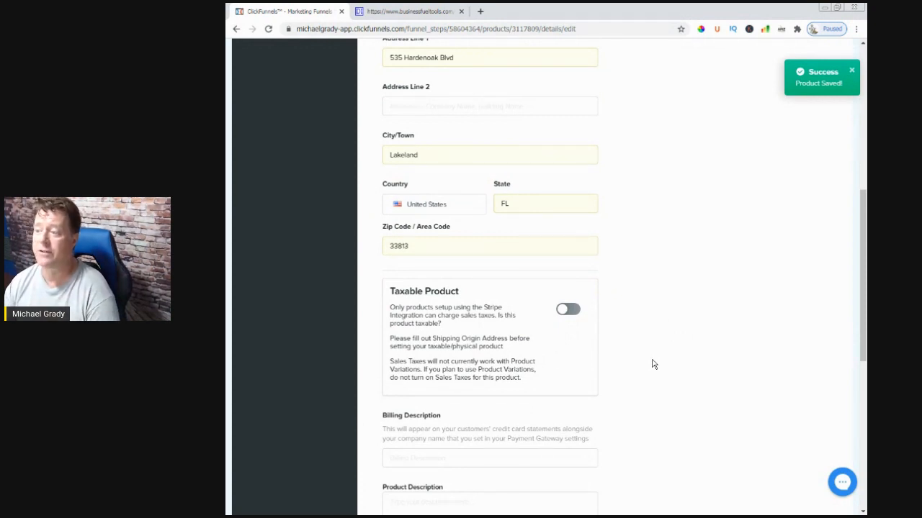
Extend the product name to "Family Registration" and copy the full name
{"action": "scroll", "coordinate": [651, 364], "scroll_direction": "down", "scroll_amount": 2}
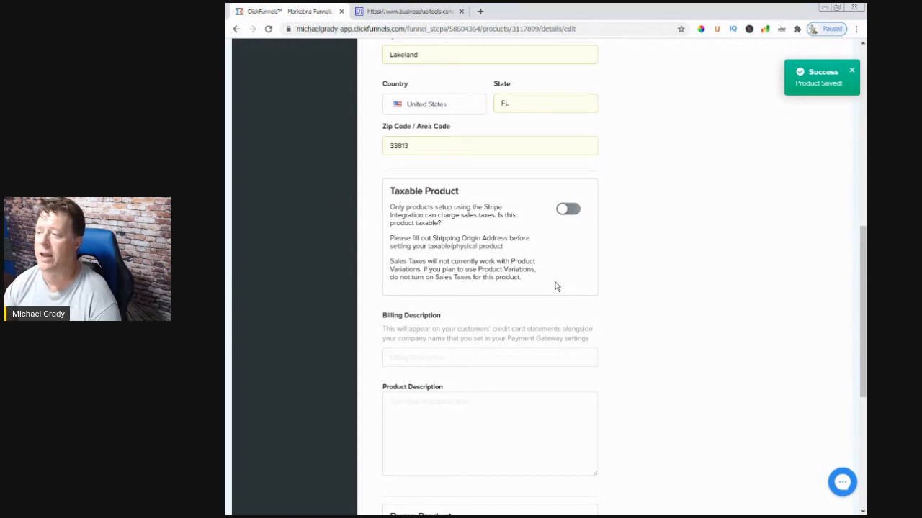
{"action": "scroll", "coordinate": [633, 316], "scroll_direction": "up", "scroll_amount": 5}
{"action": "scroll", "coordinate": [633, 316], "scroll_direction": "up", "scroll_amount": 2}
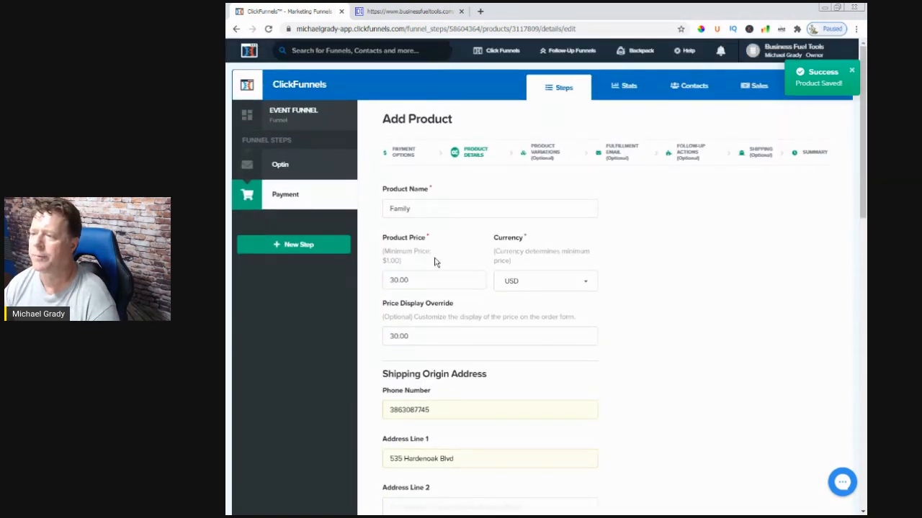
{"action": "left_click", "coordinate": [432, 210]}
{"action": "type", "text": "Registration"}
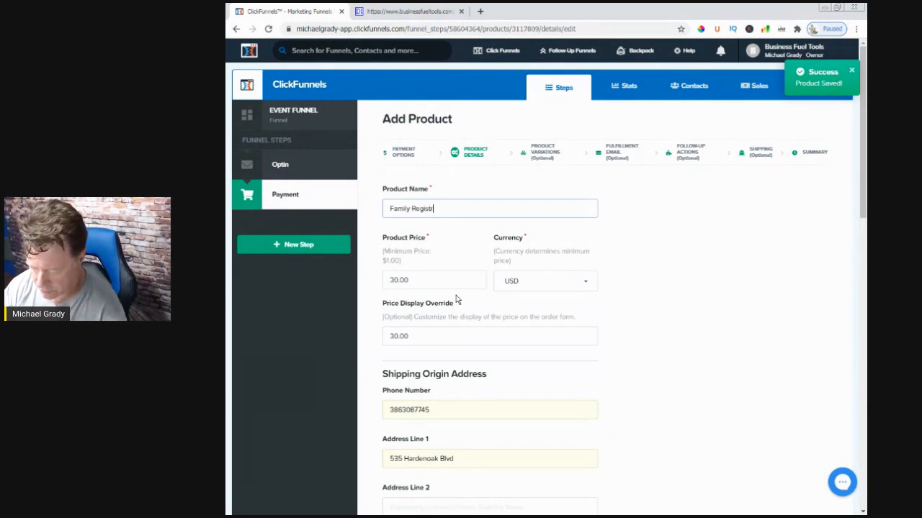
{"action": "key", "text": "shift+Left"}
{"action": "key", "text": "shift+Left"}
{"action": "key", "text": "shift+Left"}
{"action": "key", "text": "shift+Left"}
{"action": "key", "text": "shift+Left"}
{"action": "key", "text": "shift+Left"}
{"action": "key", "text": "shift+Left"}
{"action": "key", "text": "shift+Left"}
{"action": "key", "text": "shift+Left"}
{"action": "key", "text": "shift+Left"}
{"action": "key", "text": "shift+Left"}
{"action": "key", "text": "shift+Left"}
{"action": "key", "text": "shift+Left"}
{"action": "key", "text": "shift+Left"}
{"action": "key", "text": "shift+Left"}
{"action": "key", "text": "shift+Left"}
{"action": "key", "text": "shift+Left"}
{"action": "key", "text": "shift+Left"}
{"action": "key", "text": "shift+Left"}
{"action": "key", "text": "ctrl+c"}
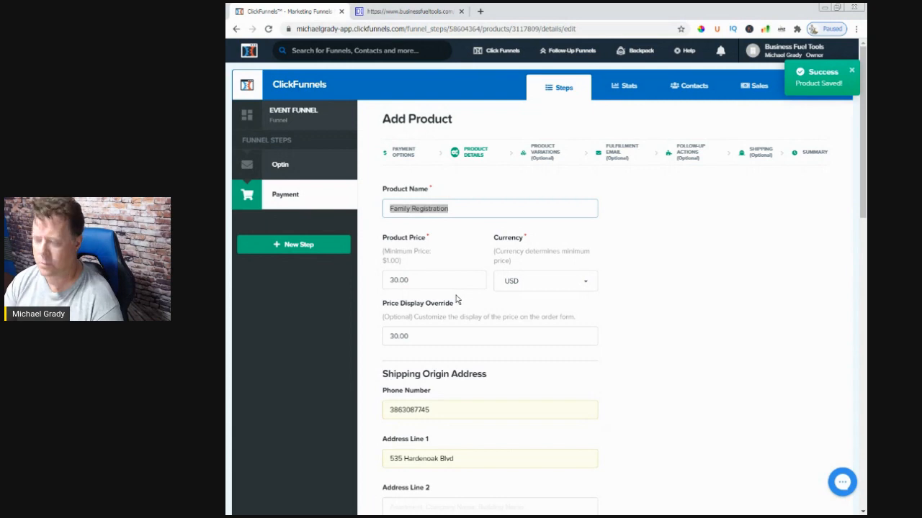
{"action": "left_click", "coordinate": [663, 303]}
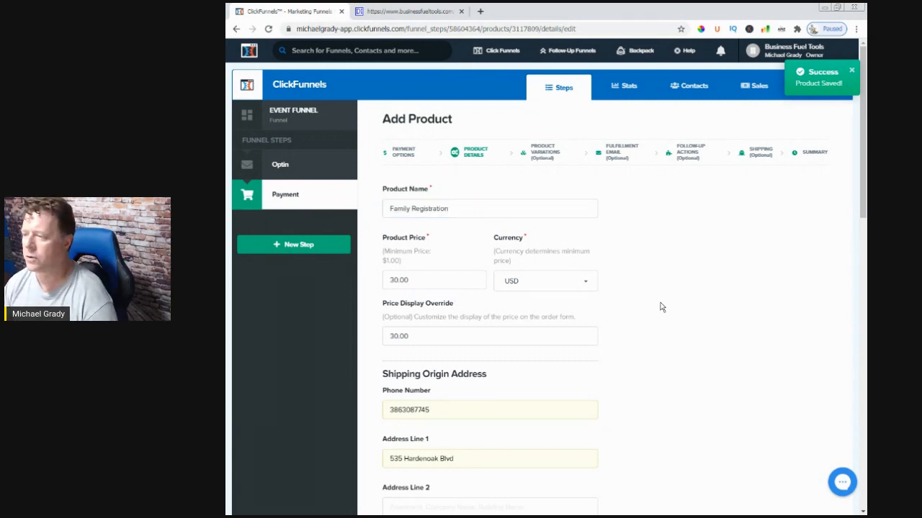
Paste the copied name as the billing description and edit it to read "TDTFamilyRegistration"
{"action": "scroll", "coordinate": [641, 353], "scroll_direction": "down", "scroll_amount": 4}
{"action": "scroll", "coordinate": [624, 378], "scroll_direction": "down", "scroll_amount": 4}
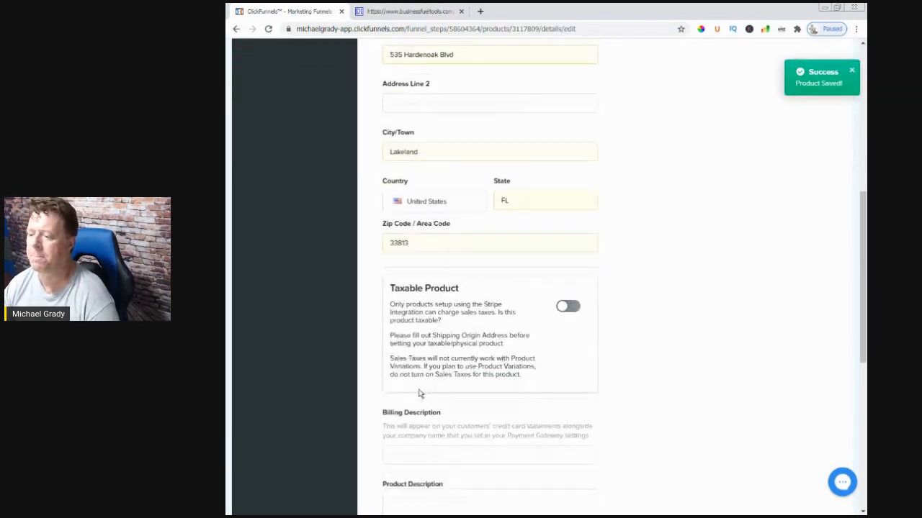
{"action": "left_click", "coordinate": [405, 358]}
{"action": "key", "text": "ctrl+v"}
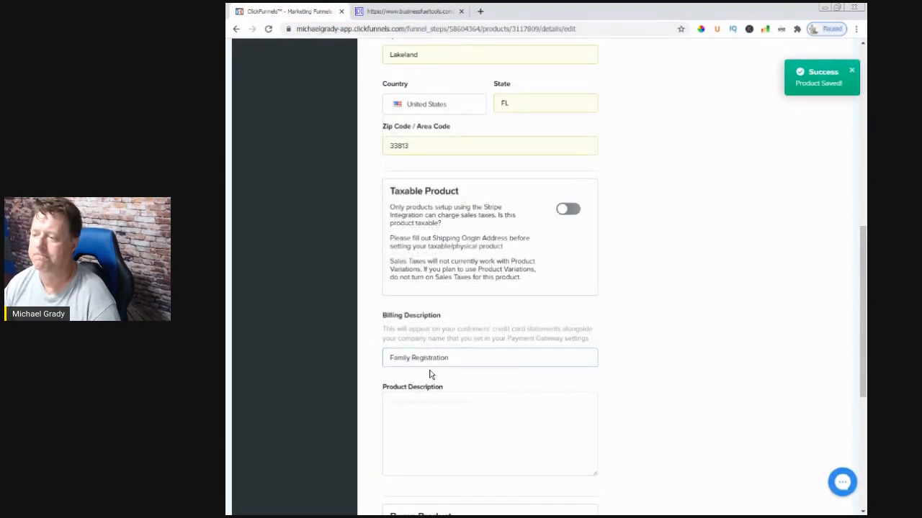
{"action": "left_click", "coordinate": [390, 358]}
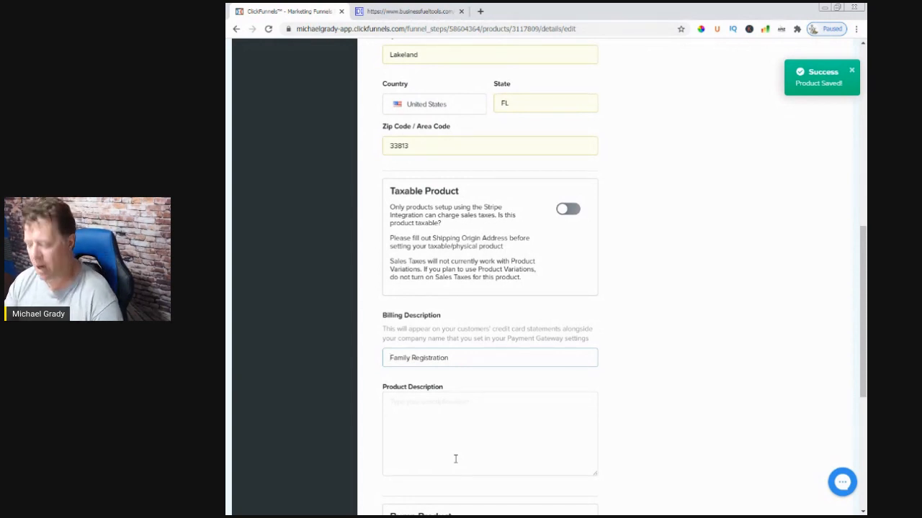
{"action": "type", "text": "TDT"}
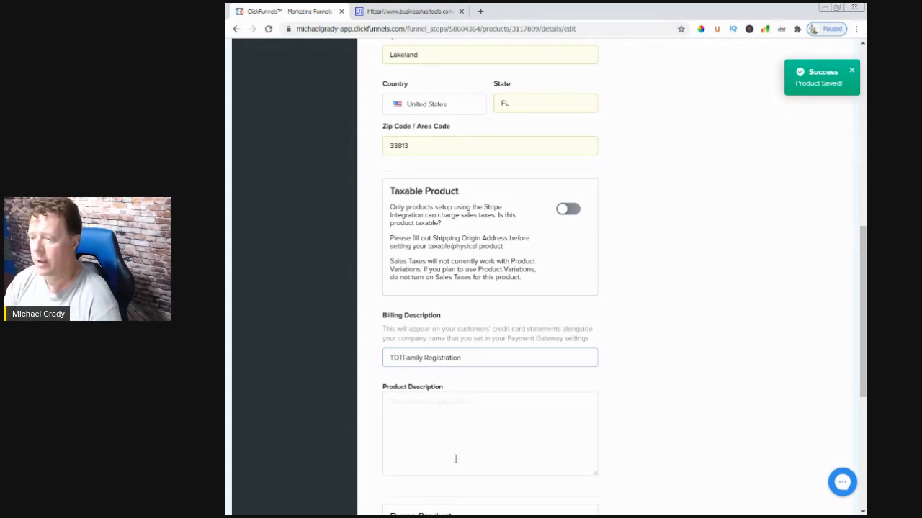
{"action": "key", "text": "Right"}
{"action": "key", "text": "Right"}
{"action": "key", "text": "Right"}
{"action": "key", "text": "Right"}
{"action": "key", "text": "Right"}
{"action": "key", "text": "BackSpace"}
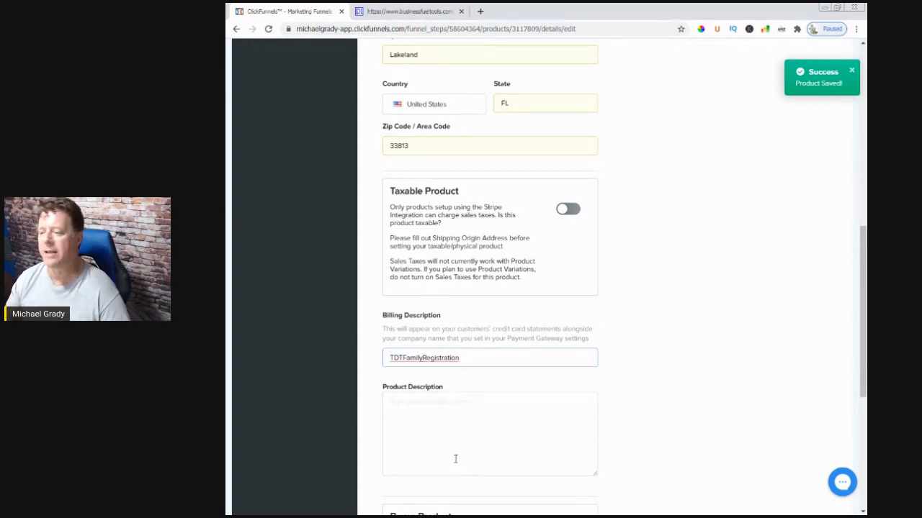
Enter "Family Registration" as the product description
{"action": "left_click", "coordinate": [438, 397]}
{"action": "left_click_drag", "start_coordinate": [467, 364], "coordinate": [413, 383]}
{"action": "key", "text": "ctrl+c"}
{"action": "left_click", "coordinate": [488, 437]}
{"action": "key", "text": "ctrl+v"}
{"action": "left_click", "coordinate": [410, 403]}
{"action": "left_click", "coordinate": [523, 450]}
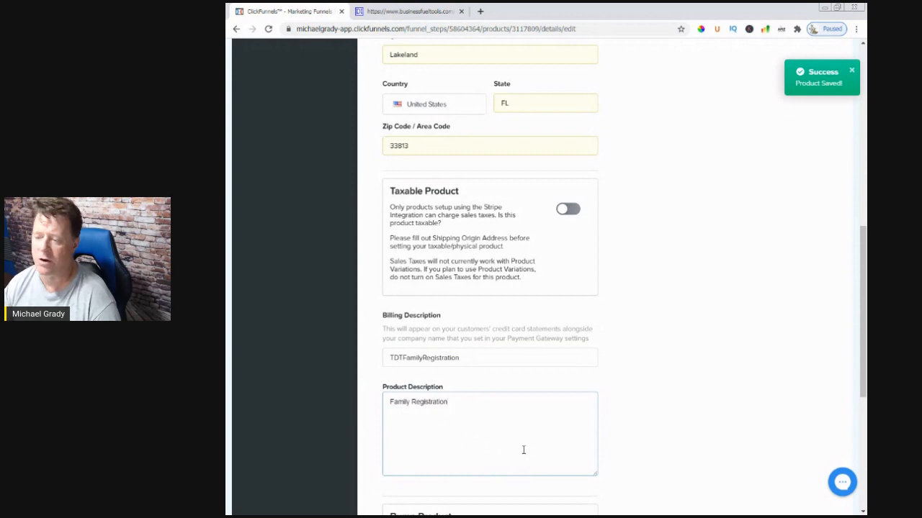
{"action": "left_click", "coordinate": [619, 445]}
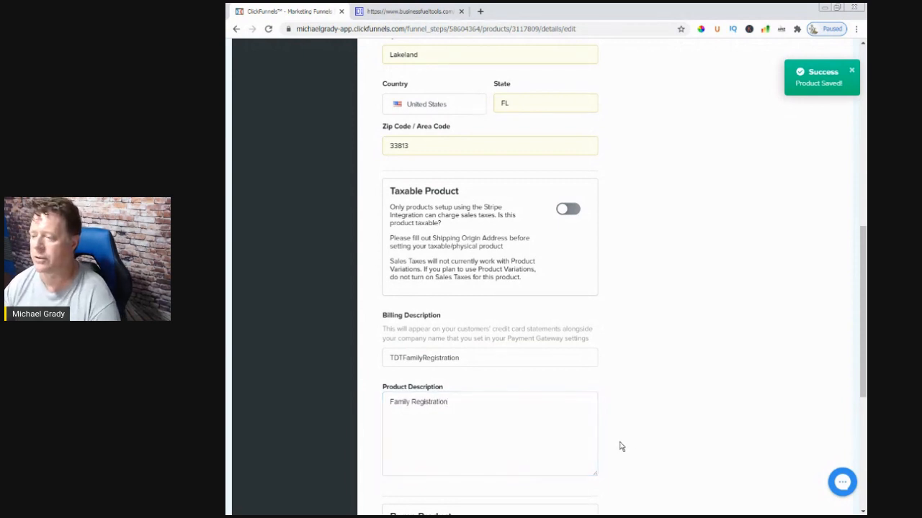
Save the product details and continue past product variations without creating any
{"action": "scroll", "coordinate": [619, 445], "scroll_direction": "down", "scroll_amount": 4}
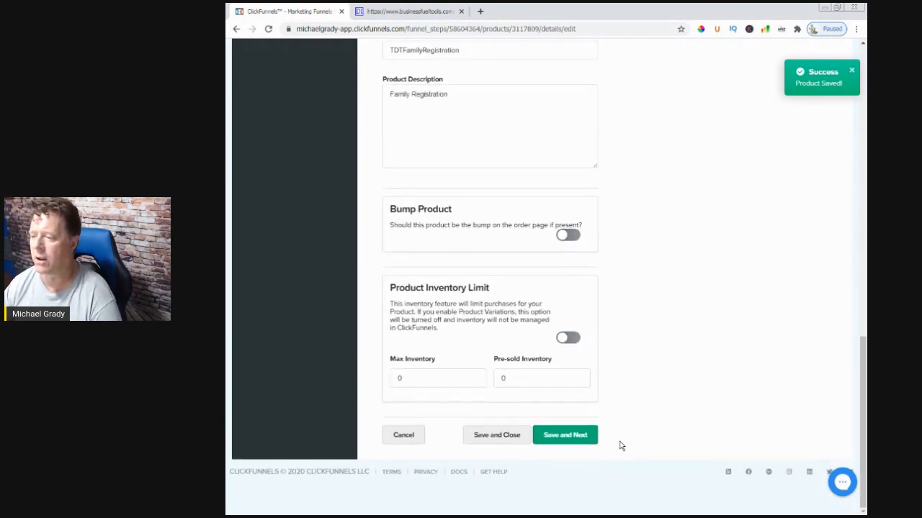
{"action": "left_click", "coordinate": [565, 442]}
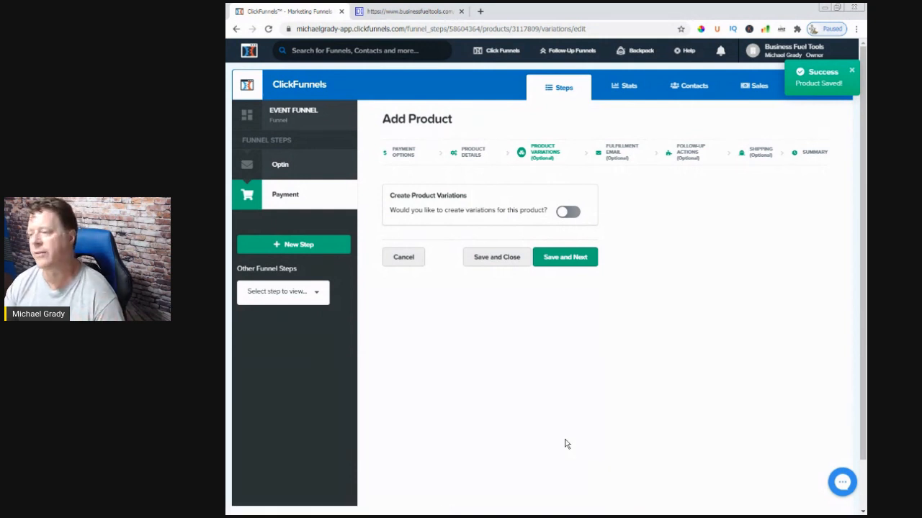
{"action": "left_click", "coordinate": [566, 264]}
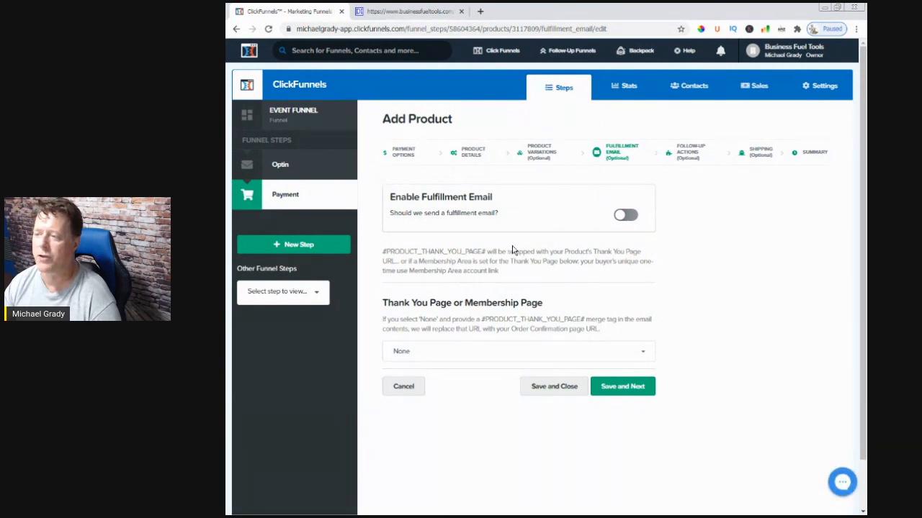
Enable the fulfillment email for the product, leaving its subject empty
{"action": "left_click_drag", "start_coordinate": [389, 197], "coordinate": [483, 198]}
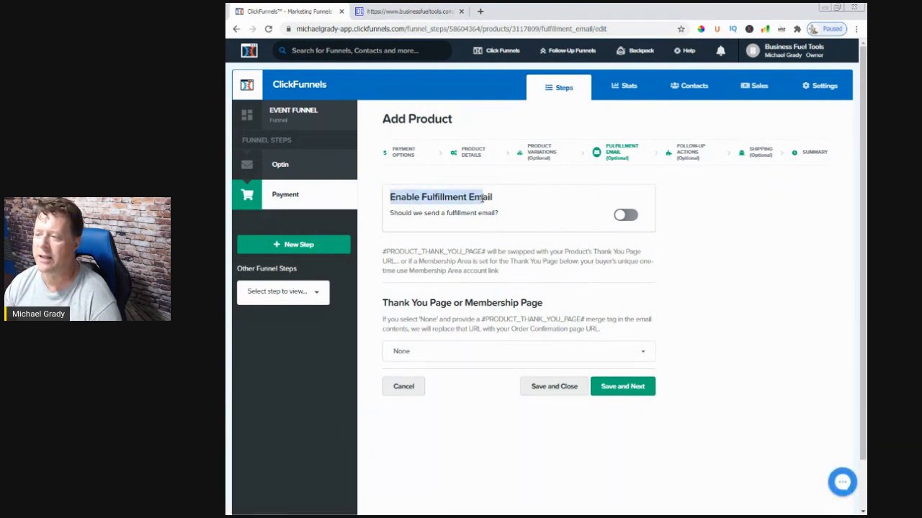
{"action": "left_click", "coordinate": [513, 278]}
{"action": "left_click", "coordinate": [629, 217]}
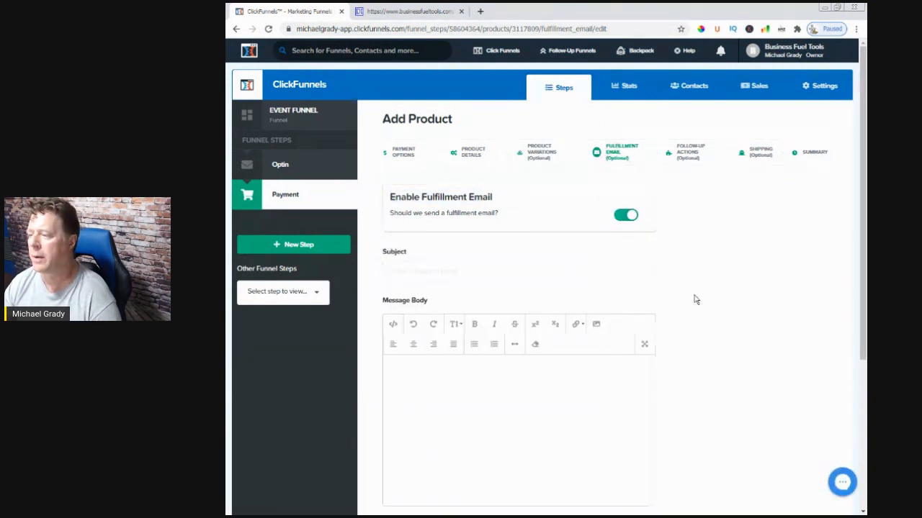
{"action": "left_click", "coordinate": [446, 271]}
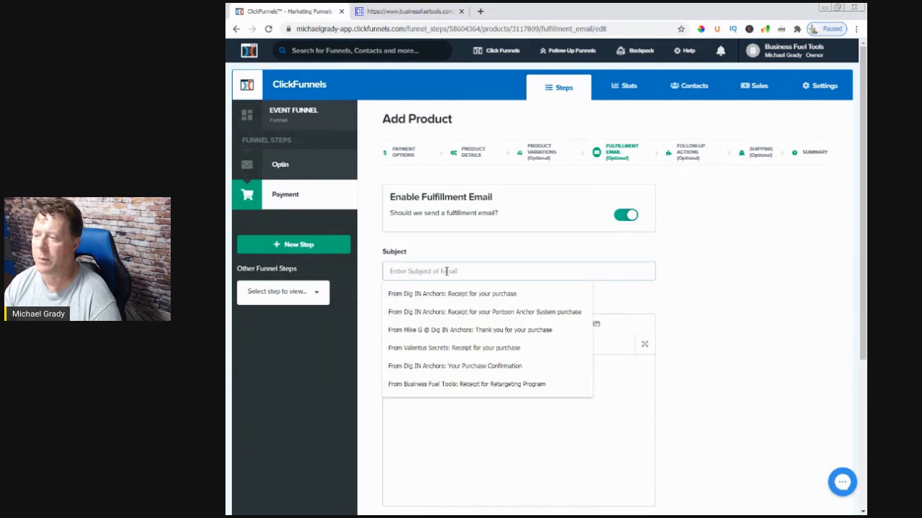
{"action": "left_click", "coordinate": [699, 340]}
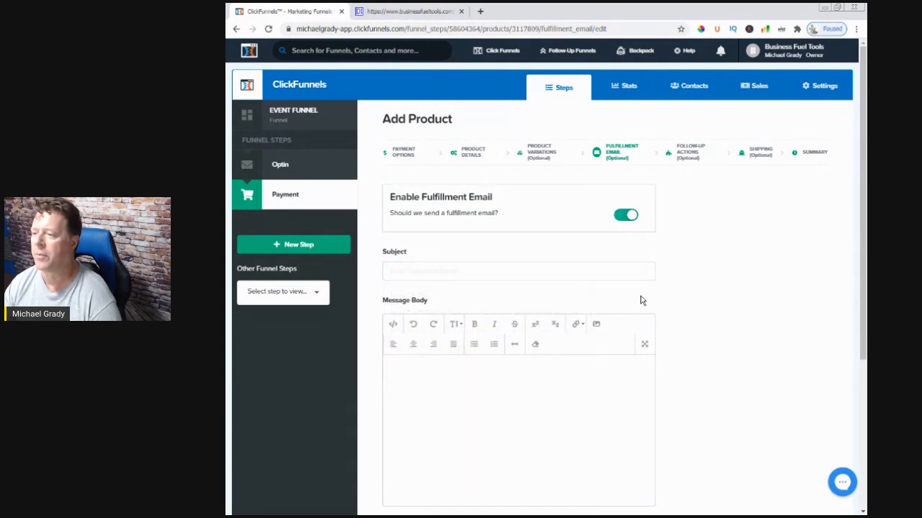
Turn off the fulfillment email, leave the follow-up action and physical product options off, and save and close the product
{"action": "left_click", "coordinate": [619, 219]}
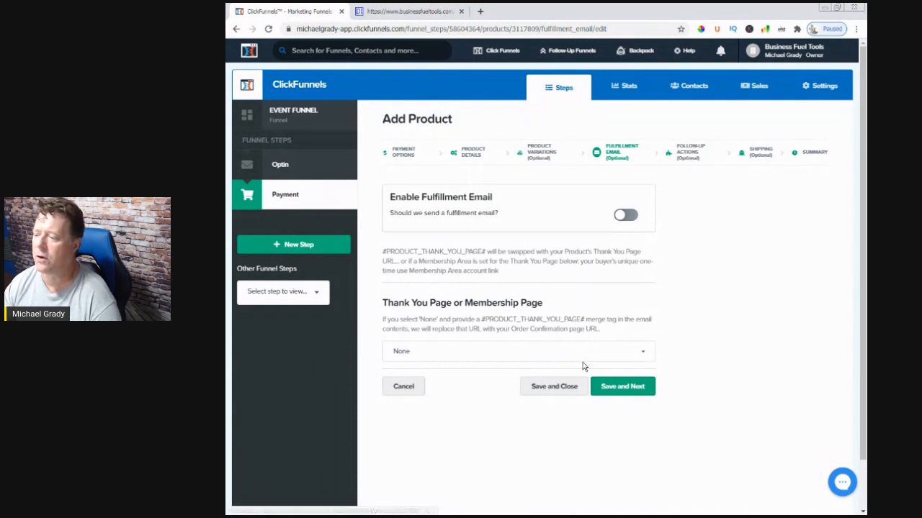
{"action": "left_click", "coordinate": [622, 387]}
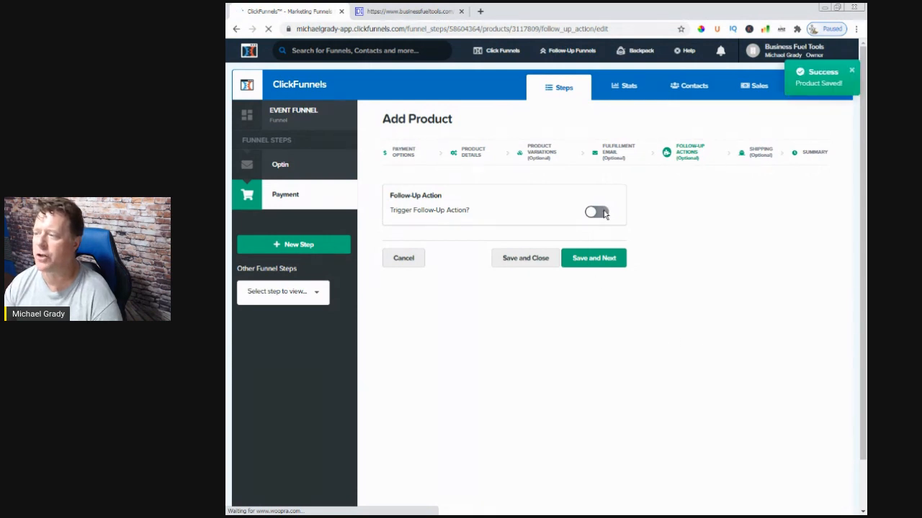
{"action": "left_click", "coordinate": [605, 263]}
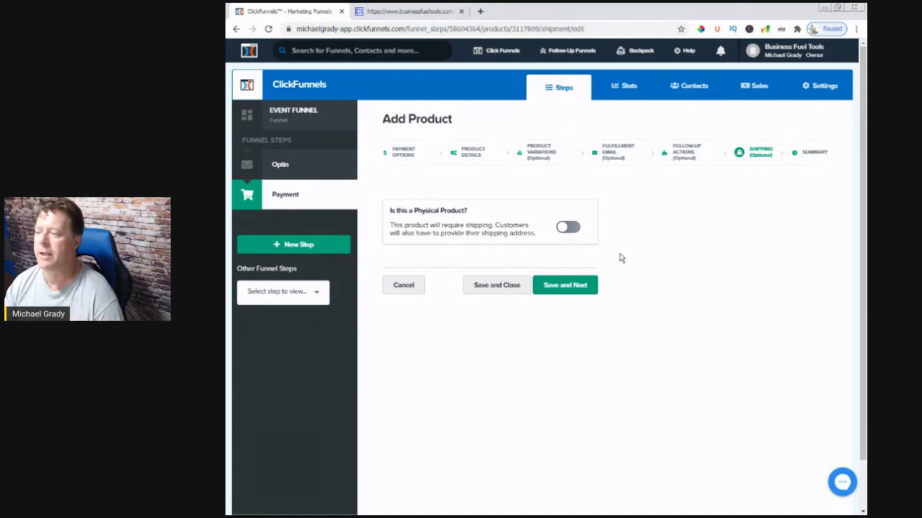
{"action": "left_click", "coordinate": [494, 287]}
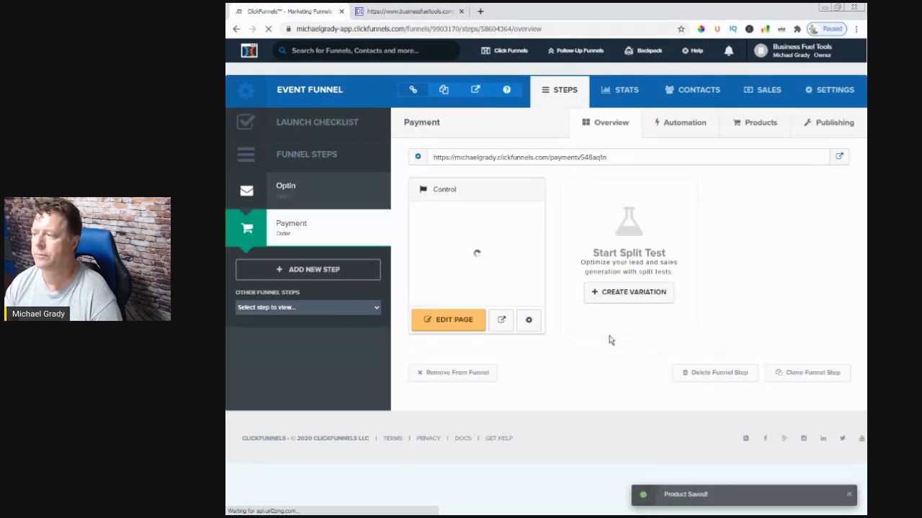
Add another product to the Payment step, keeping the Stripe integration and the One-Time payment option
{"action": "left_click", "coordinate": [758, 126]}
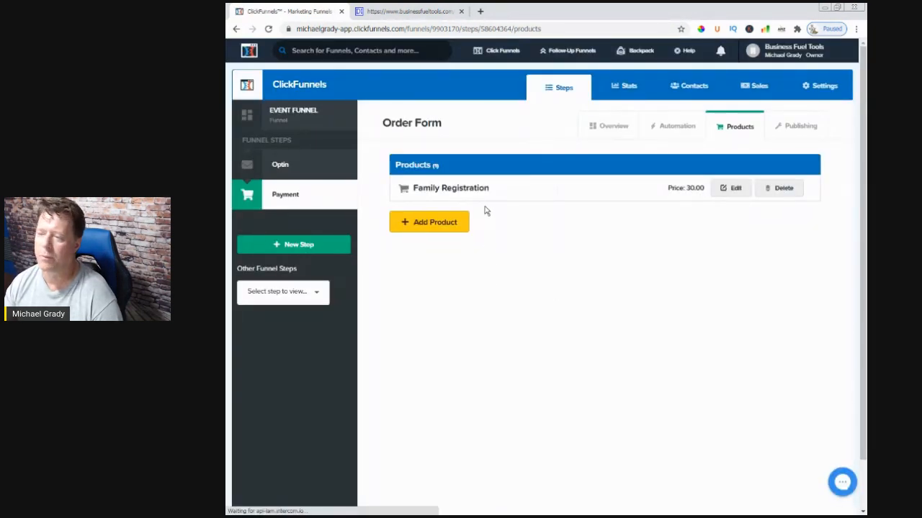
{"action": "left_click", "coordinate": [438, 223]}
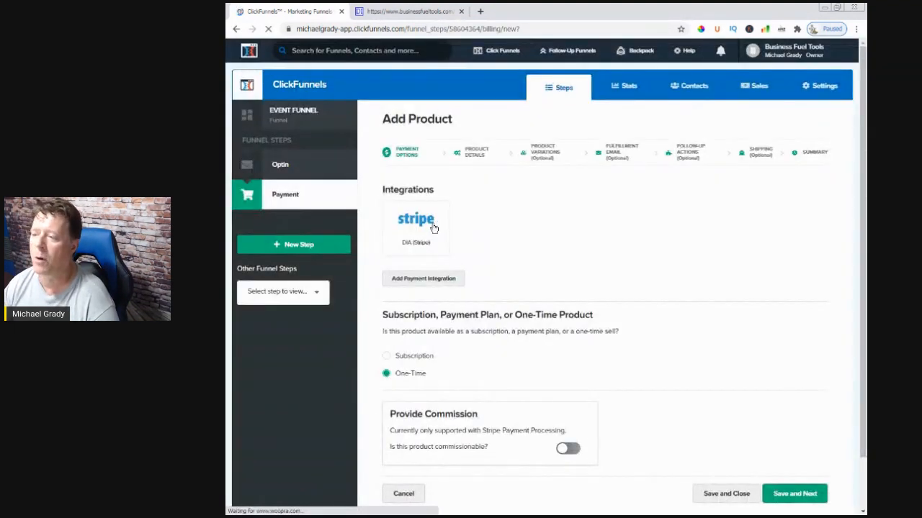
{"action": "scroll", "coordinate": [579, 263], "scroll_direction": "down", "scroll_amount": 2}
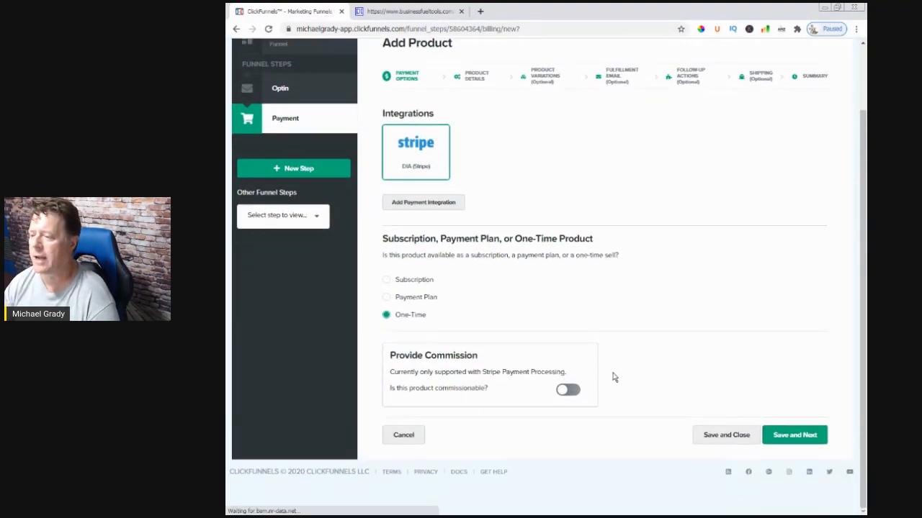
{"action": "left_click", "coordinate": [795, 443]}
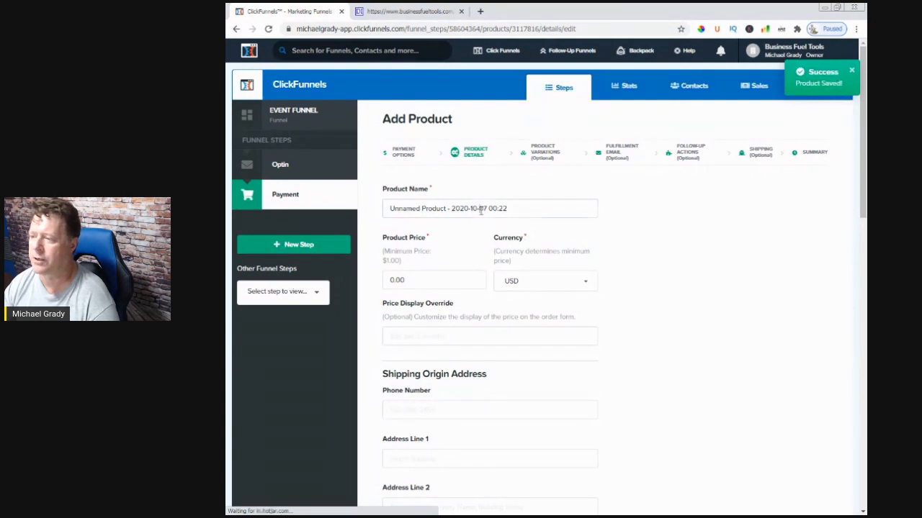
Replace the default product name with "Short Ride - 30 Miles"
{"action": "triple_click", "coordinate": [473, 208]}
{"action": "key", "text": "BackSpace"}
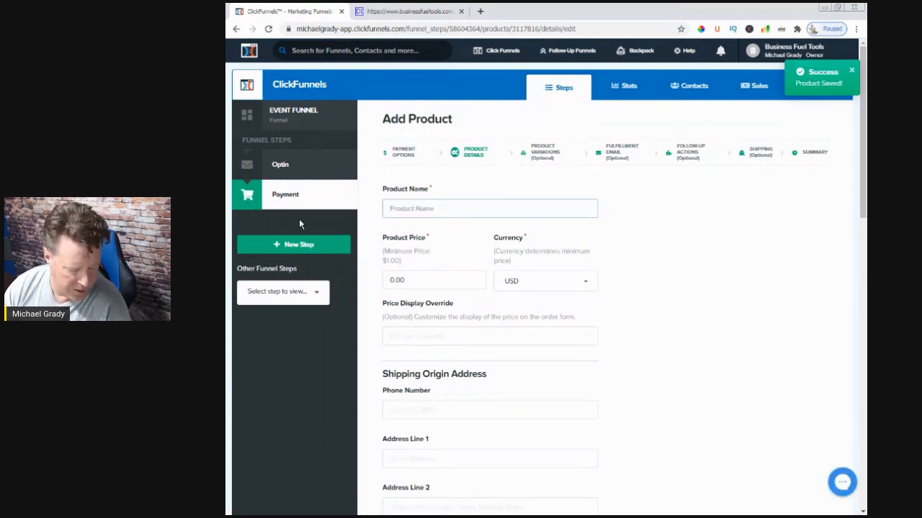
{"action": "type", "text": "Sho"}
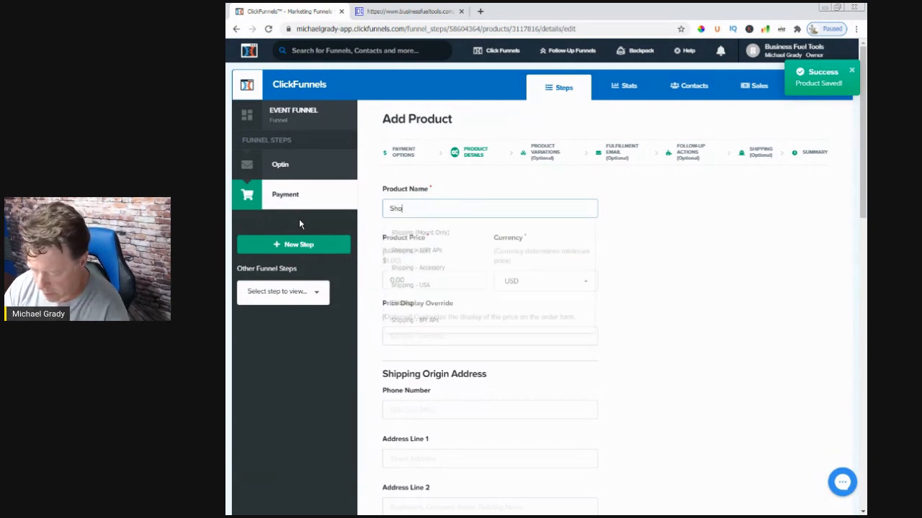
{"action": "type", "text": "rt Ri"}
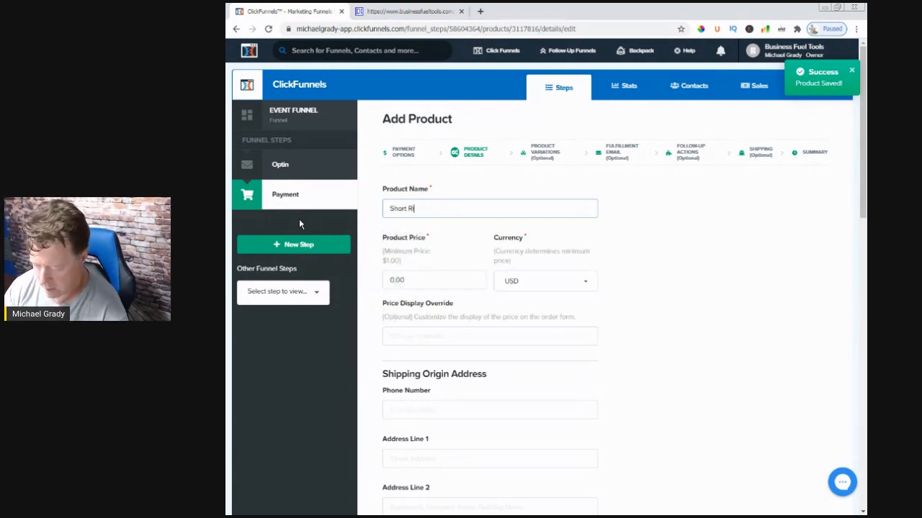
{"action": "type", "text": "de -"}
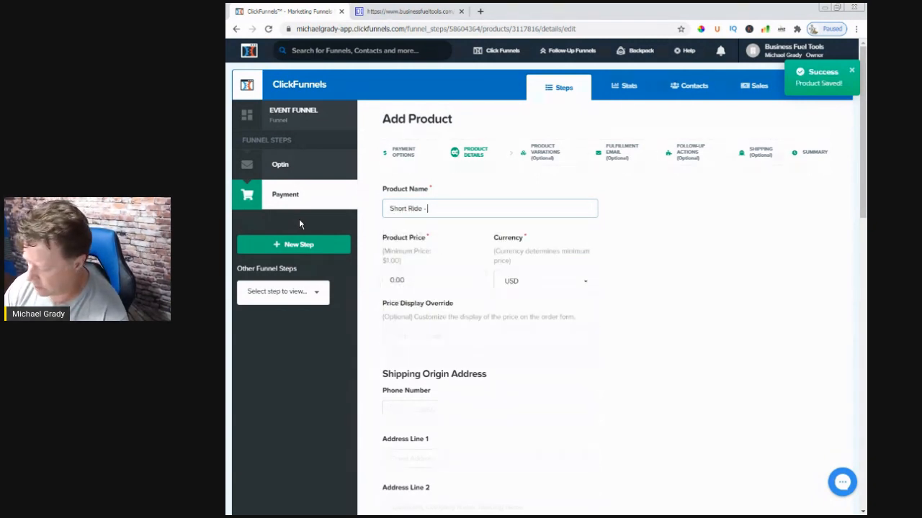
{"action": "type", "text": " 30 Li"}
{"action": "key", "text": "BackSpace"}
{"action": "key", "text": "BackSpace"}
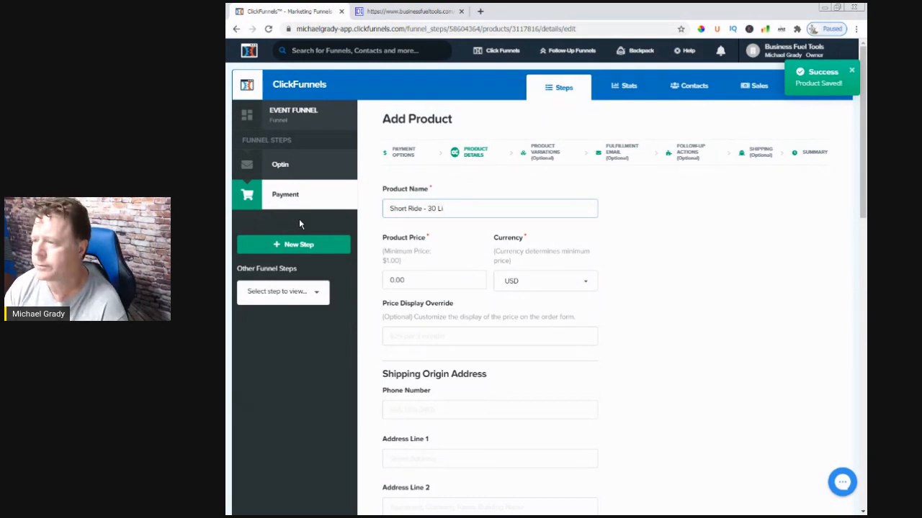
{"action": "type", "text": "Miles"}
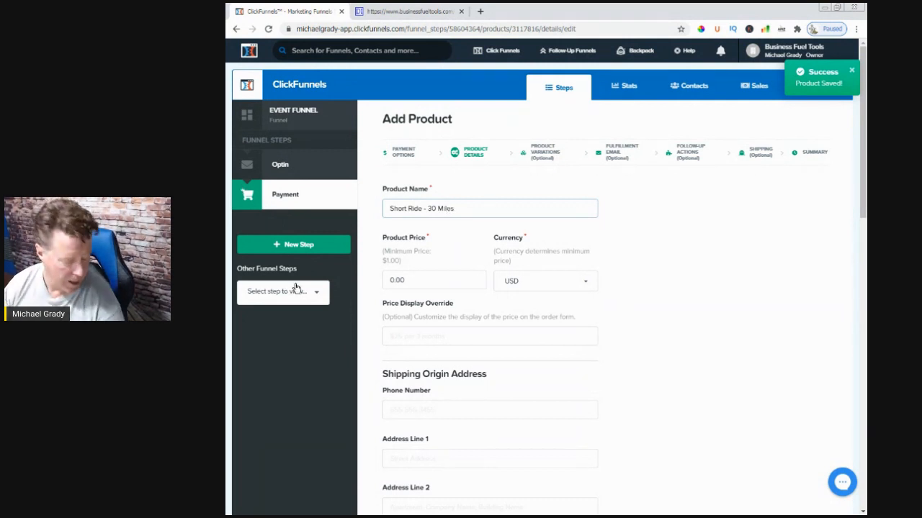
Set both the product price and the price display override to 40.00
{"action": "left_click", "coordinate": [458, 278]}
{"action": "left_click_drag", "start_coordinate": [429, 277], "coordinate": [380, 282]}
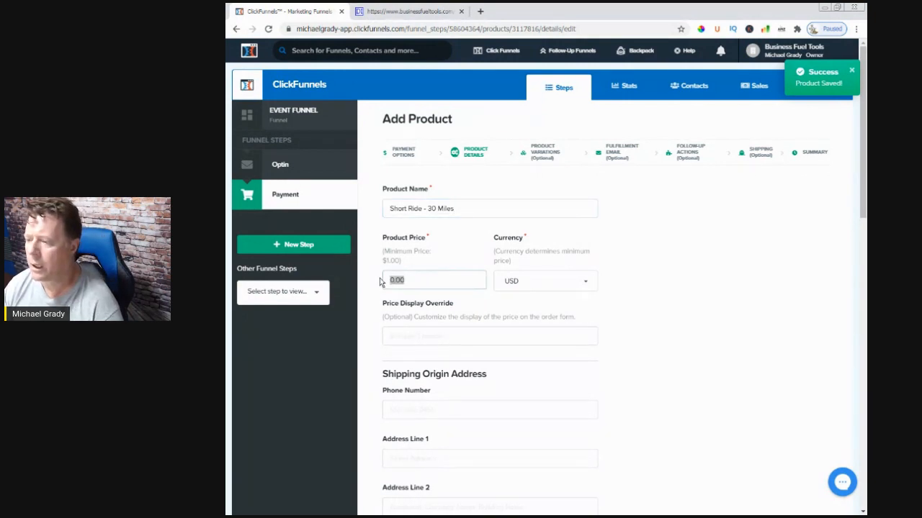
{"action": "type", "text": "40"}
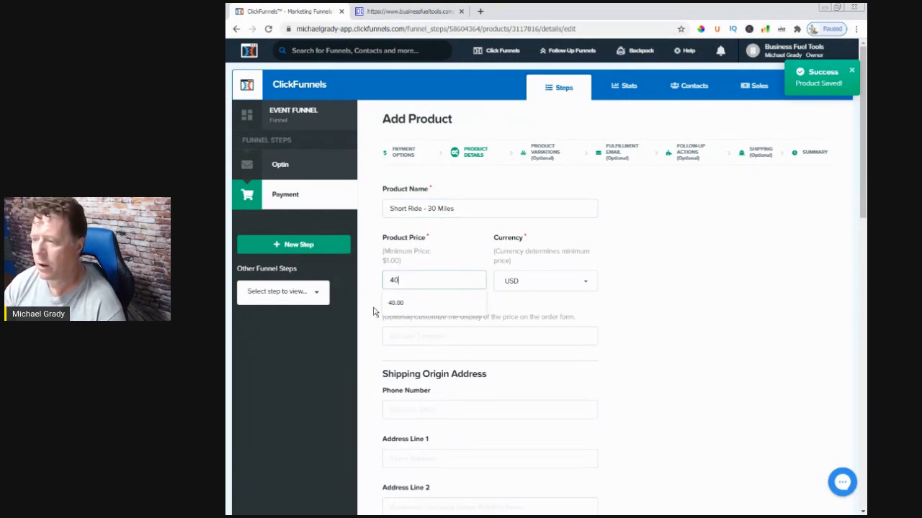
{"action": "type", "text": ".00"}
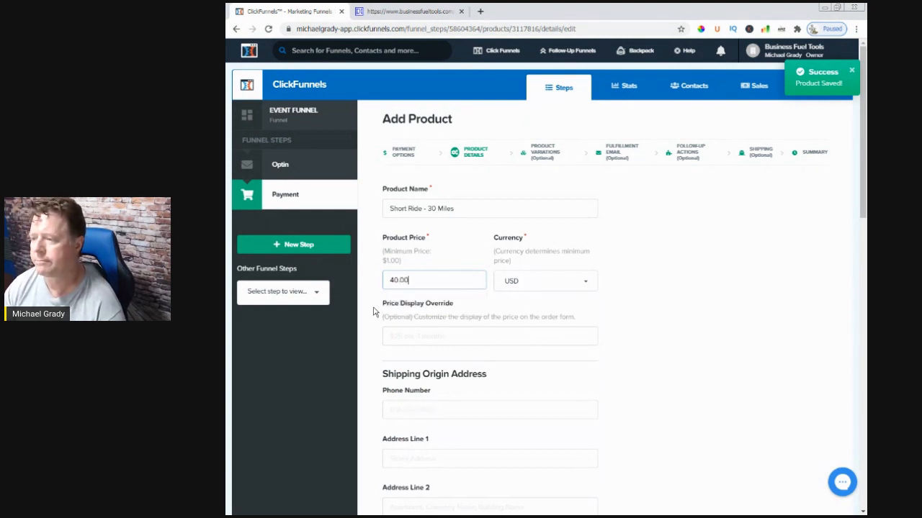
{"action": "left_click", "coordinate": [404, 336]}
{"action": "type", "text": "40.00"}
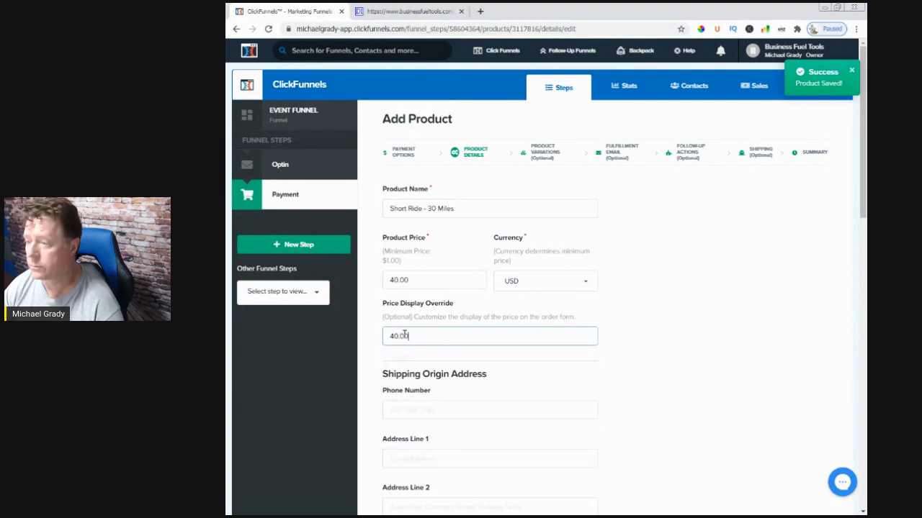
Fill in the shipping origin phone number and address from the saved autofill entry and set the country to United States
{"action": "left_click", "coordinate": [662, 400]}
{"action": "scroll", "coordinate": [504, 360], "scroll_direction": "down", "scroll_amount": 2}
{"action": "left_click", "coordinate": [419, 267]}
{"action": "left_click", "coordinate": [417, 286]}
{"action": "scroll", "coordinate": [435, 389], "scroll_direction": "down", "scroll_amount": 1}
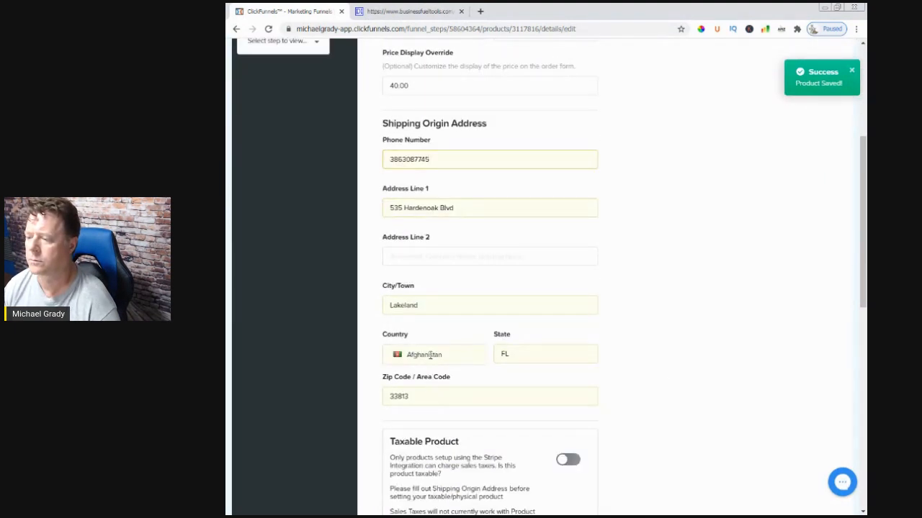
{"action": "left_click", "coordinate": [430, 354]}
{"action": "left_click_drag", "start_coordinate": [481, 370], "coordinate": [485, 468]}
{"action": "scroll", "coordinate": [440, 465], "scroll_direction": "down", "scroll_amount": 8}
{"action": "scroll", "coordinate": [440, 465], "scroll_direction": "up", "scroll_amount": 4}
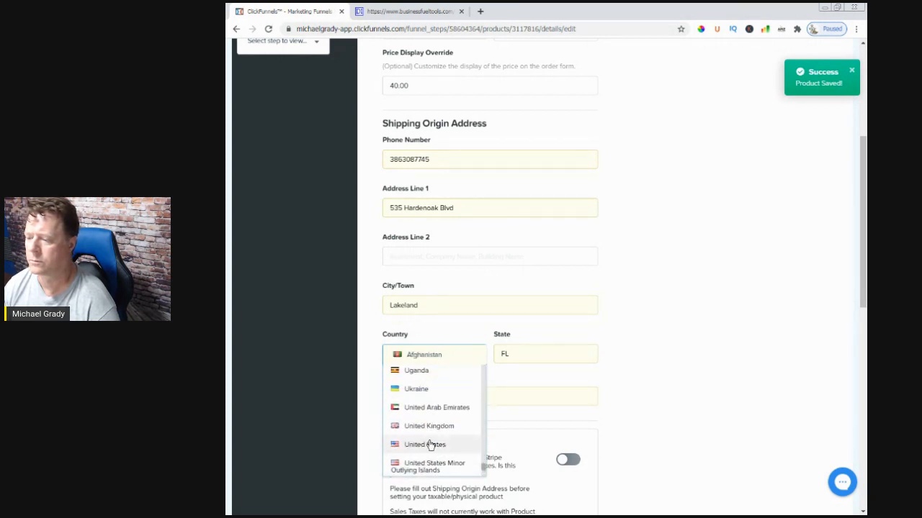
{"action": "left_click", "coordinate": [425, 444]}
Copy the product name "Short Ride - 30 Miles" into the billing description
{"action": "scroll", "coordinate": [630, 431], "scroll_direction": "down", "scroll_amount": 5}
{"action": "scroll", "coordinate": [455, 274], "scroll_direction": "up", "scroll_amount": 5}
{"action": "scroll", "coordinate": [454, 274], "scroll_direction": "up", "scroll_amount": 3}
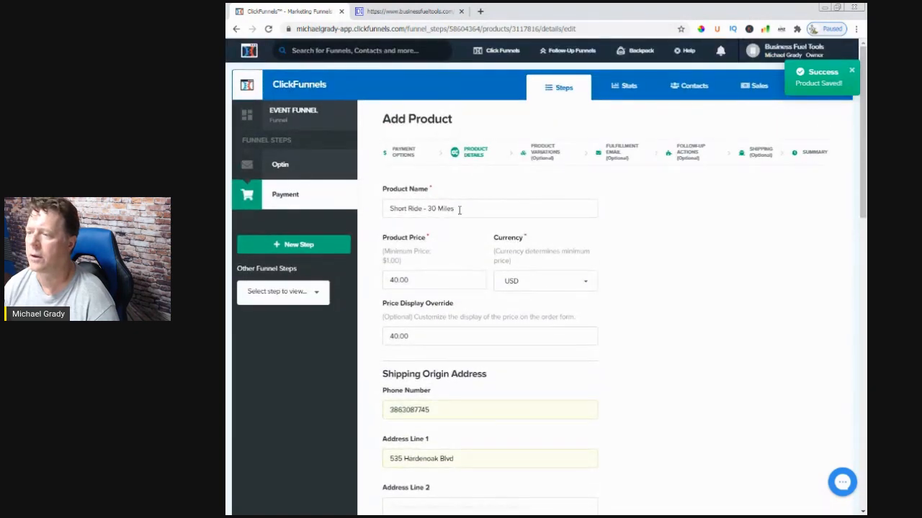
{"action": "left_click_drag", "start_coordinate": [459, 210], "coordinate": [354, 215]}
{"action": "left_click", "coordinate": [580, 364]}
{"action": "scroll", "coordinate": [580, 364], "scroll_direction": "down", "scroll_amount": 9}
{"action": "left_click", "coordinate": [390, 265]}
{"action": "type", "text": "S"}
Edit the billing description to read "TDTShortRide30Miles", without spaces or a hyphen
{"action": "left_click", "coordinate": [460, 371]}
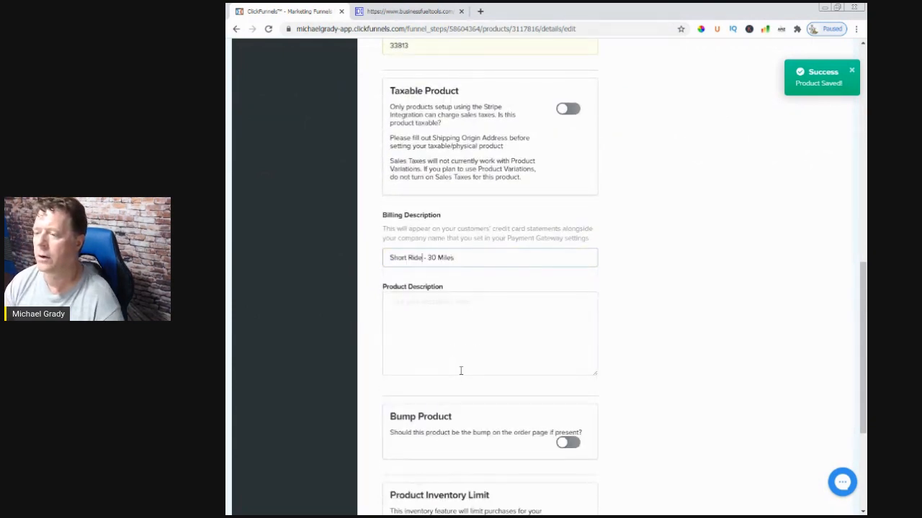
{"action": "type", "text": "1"}
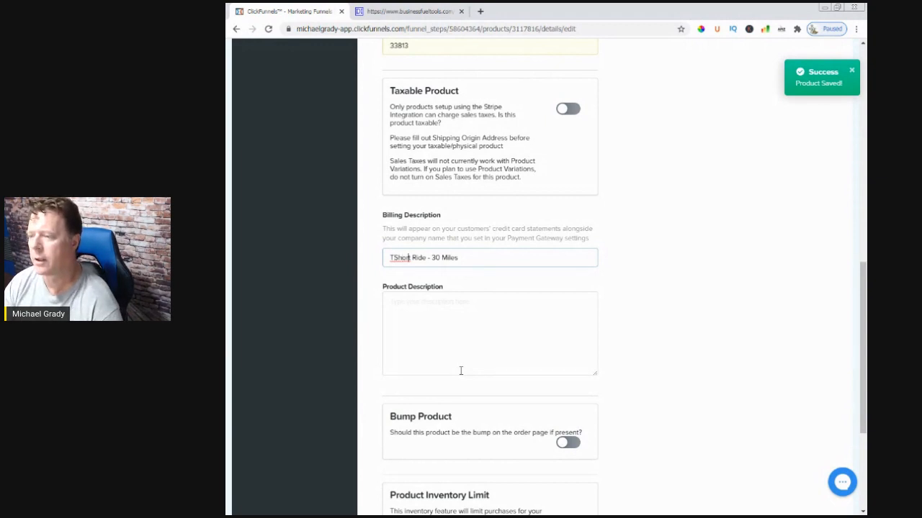
{"action": "key", "text": "BackSpace"}
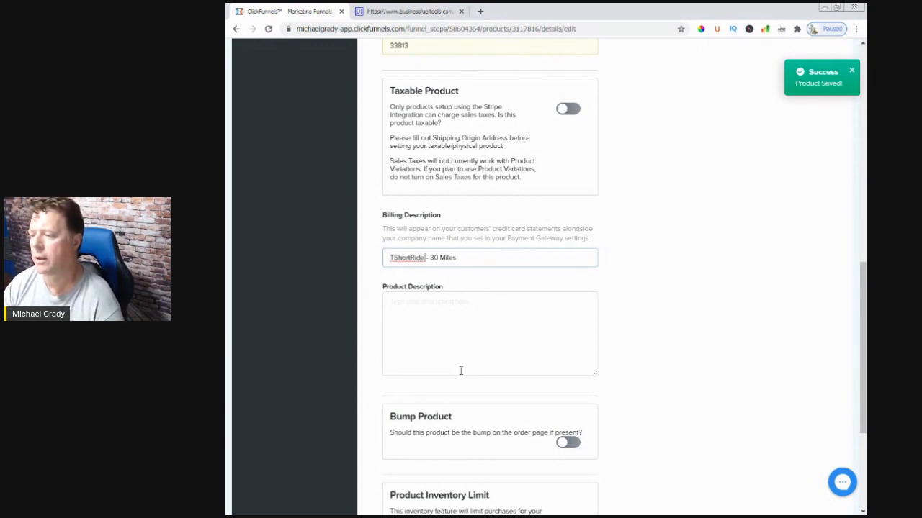
{"action": "key", "text": "BackSpace"}
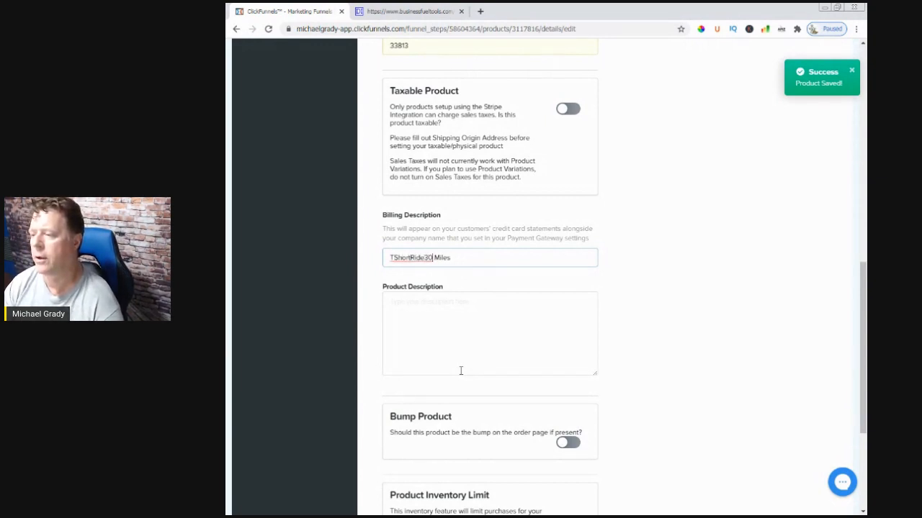
{"action": "key", "text": "Delete"}
{"action": "left_click", "coordinate": [446, 362]}
{"action": "left_click", "coordinate": [392, 258]}
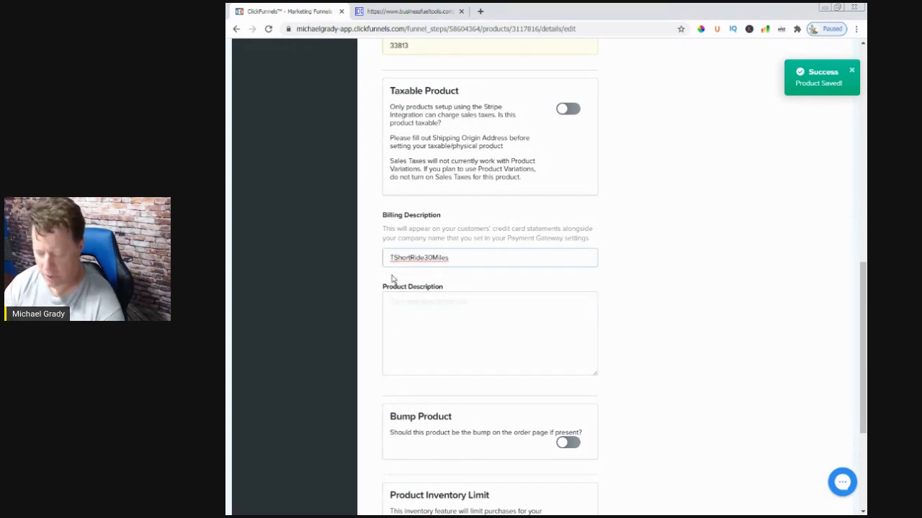
{"action": "type", "text": "TD"}
Copy the product name "Short Ride - 30 Miles" into the product description
{"action": "left_click", "coordinate": [462, 338]}
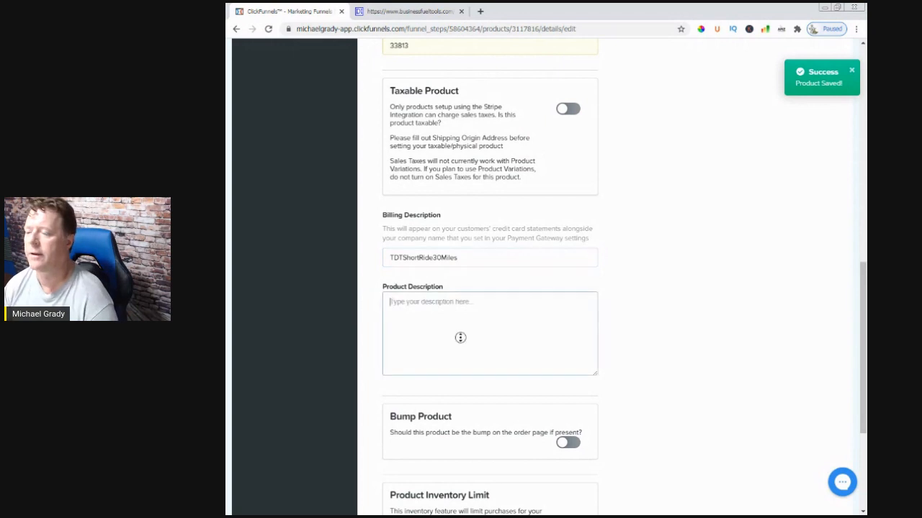
{"action": "scroll", "coordinate": [461, 338], "scroll_direction": "up", "scroll_amount": 3}
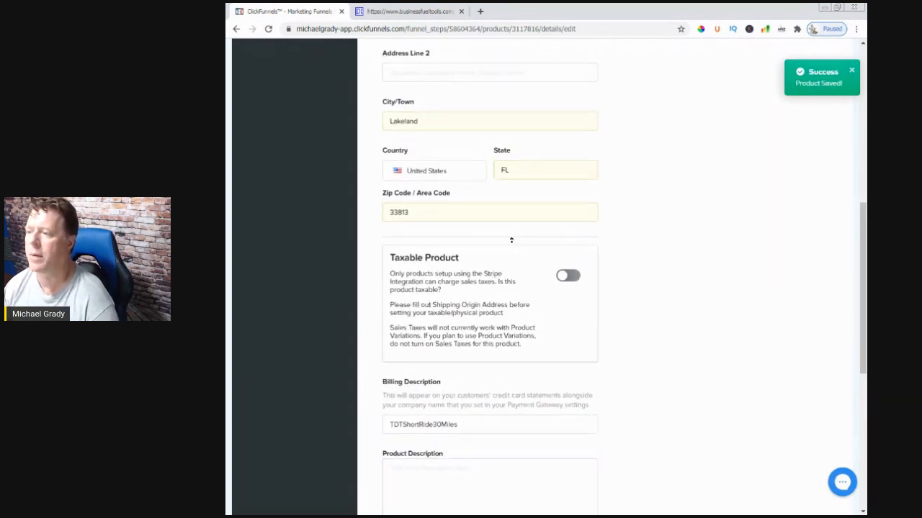
{"action": "scroll", "coordinate": [622, 222], "scroll_direction": "up", "scroll_amount": 5}
{"action": "left_click_drag", "start_coordinate": [452, 210], "coordinate": [374, 210]}
{"action": "key", "text": "ctrl+c"}
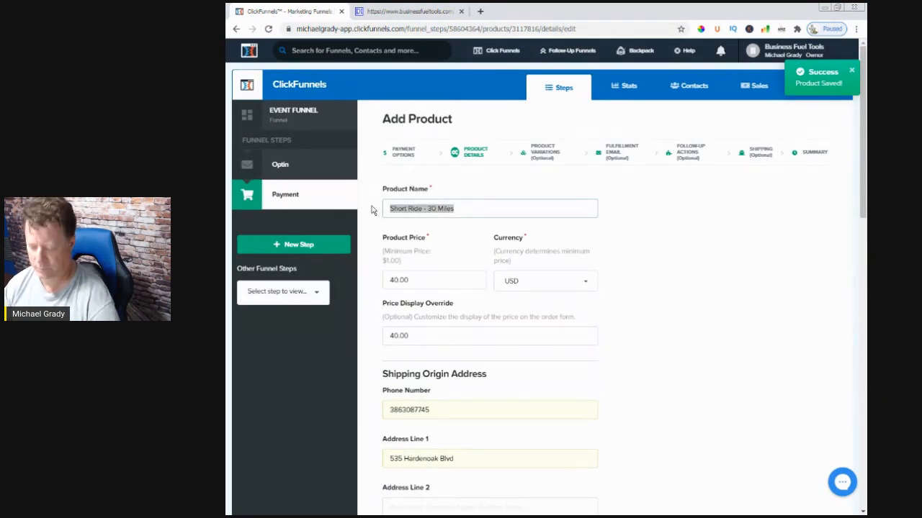
{"action": "left_click", "coordinate": [635, 324]}
{"action": "scroll", "coordinate": [635, 325], "scroll_direction": "down", "scroll_amount": 10}
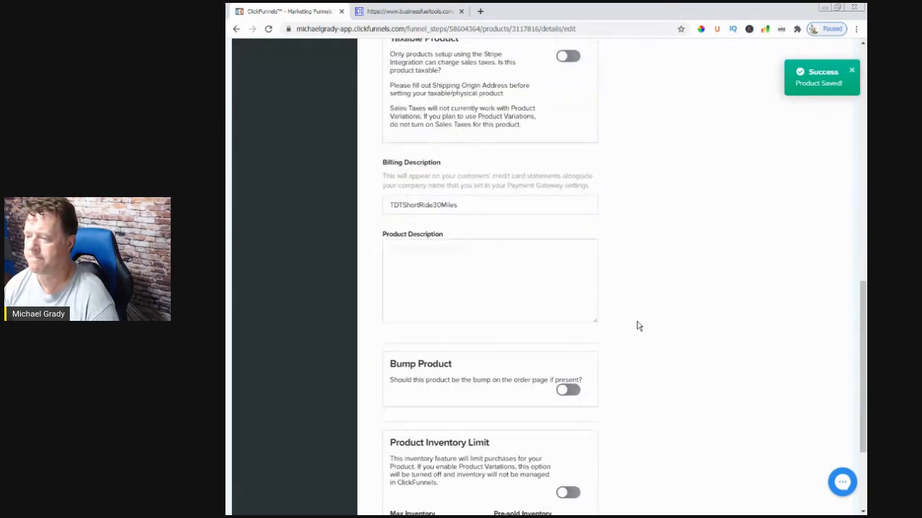
{"action": "scroll", "coordinate": [636, 326], "scroll_direction": "down", "scroll_amount": 3}
{"action": "left_click", "coordinate": [453, 180]}
{"action": "key", "text": "ctrl+v"}
Save the product details and close the product setup without creating product variations
{"action": "scroll", "coordinate": [589, 418], "scroll_direction": "down", "scroll_amount": 1}
{"action": "left_click", "coordinate": [579, 441]}
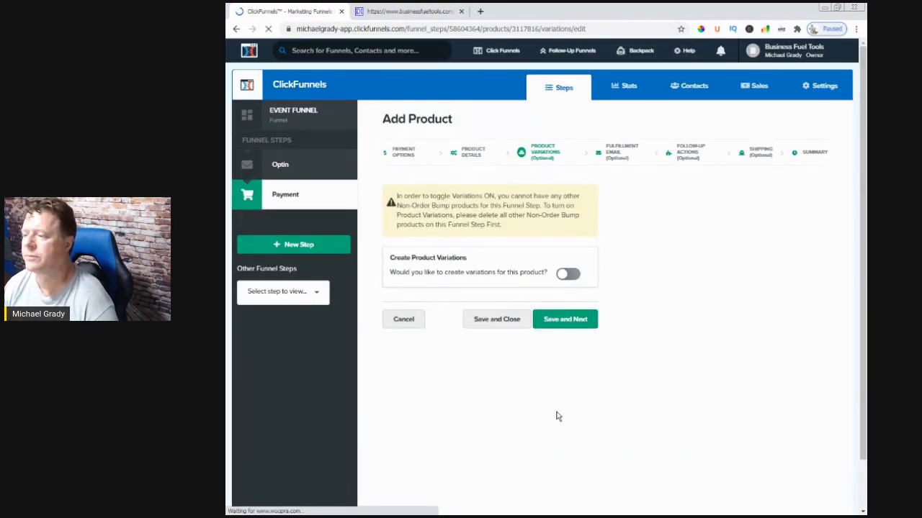
{"action": "left_click", "coordinate": [515, 322]}
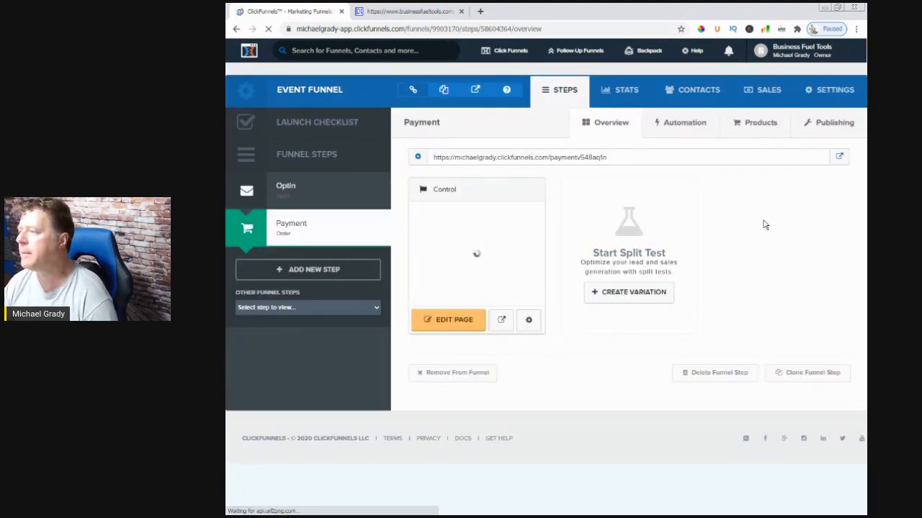
Add another one-time product to the Payment step and save its payment options
{"action": "left_click", "coordinate": [762, 130]}
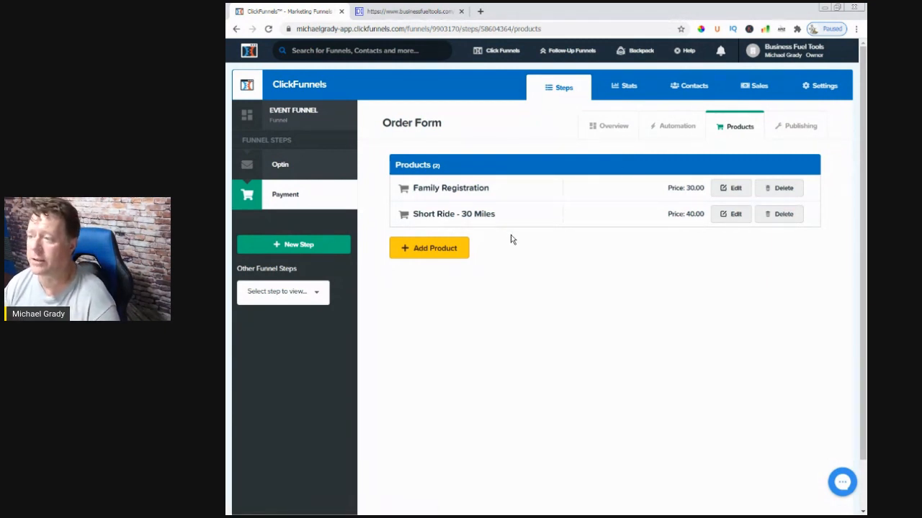
{"action": "left_click", "coordinate": [428, 248]}
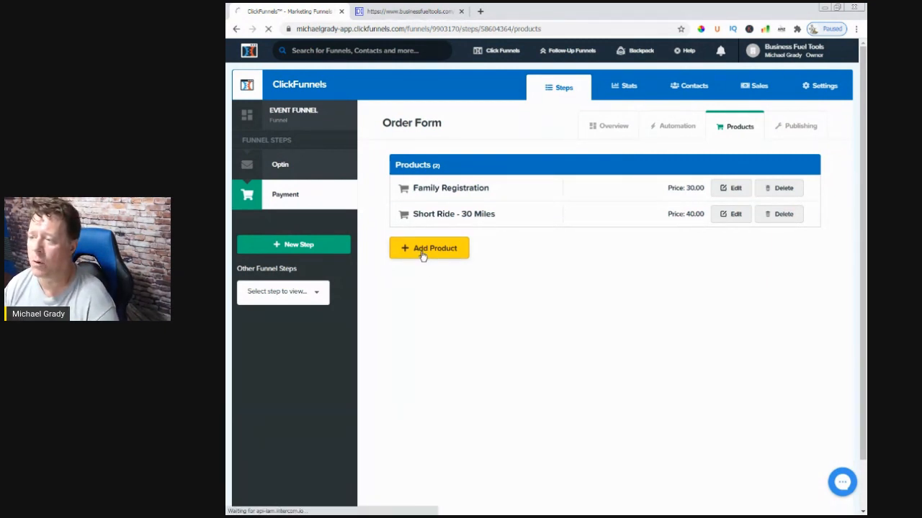
{"action": "left_click", "coordinate": [423, 257]}
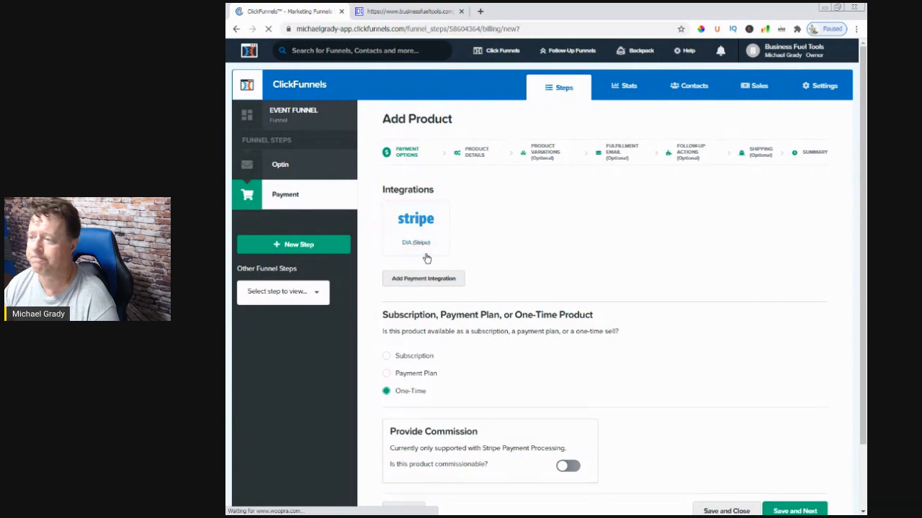
{"action": "scroll", "coordinate": [677, 414], "scroll_direction": "down", "scroll_amount": 1}
{"action": "scroll", "coordinate": [678, 414], "scroll_direction": "down", "scroll_amount": 1}
{"action": "left_click", "coordinate": [797, 441]}
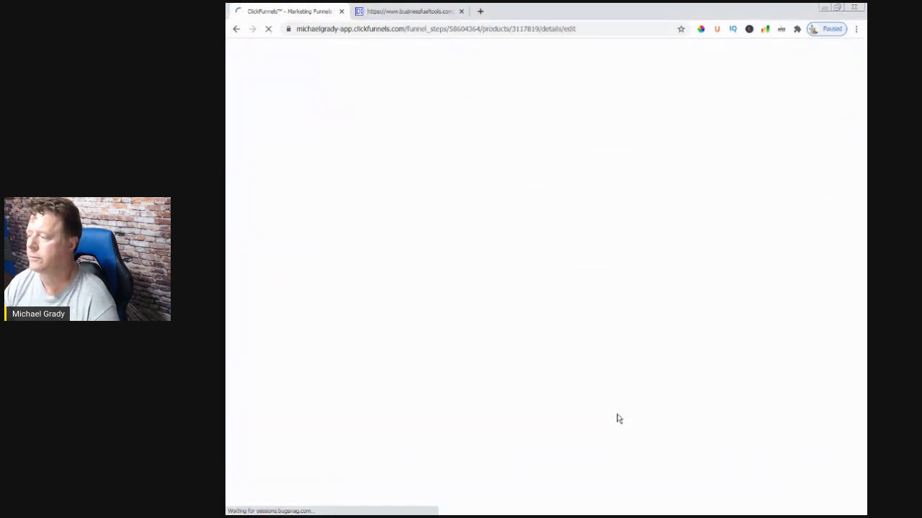
Name the new product "Long Ride - 63 Miles"
{"action": "left_click", "coordinate": [507, 209]}
{"action": "key", "text": "ctrl+a"}
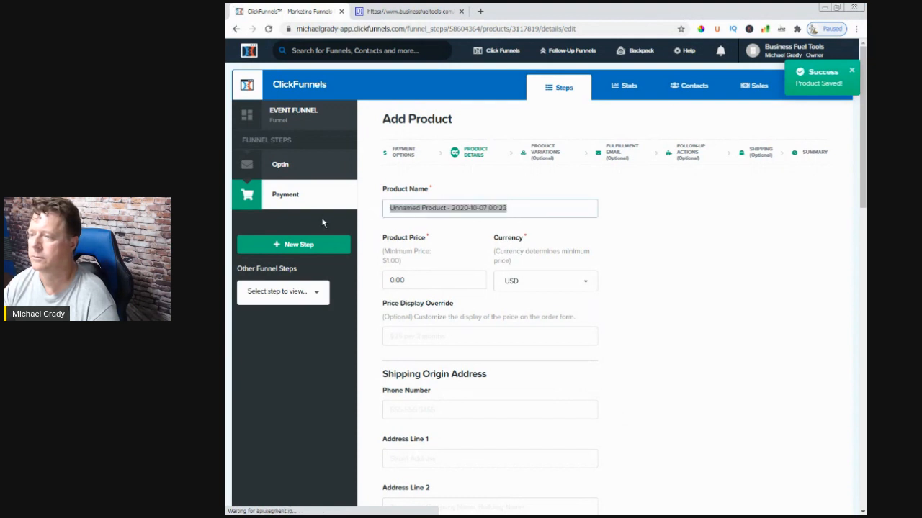
{"action": "type", "text": "ong"}
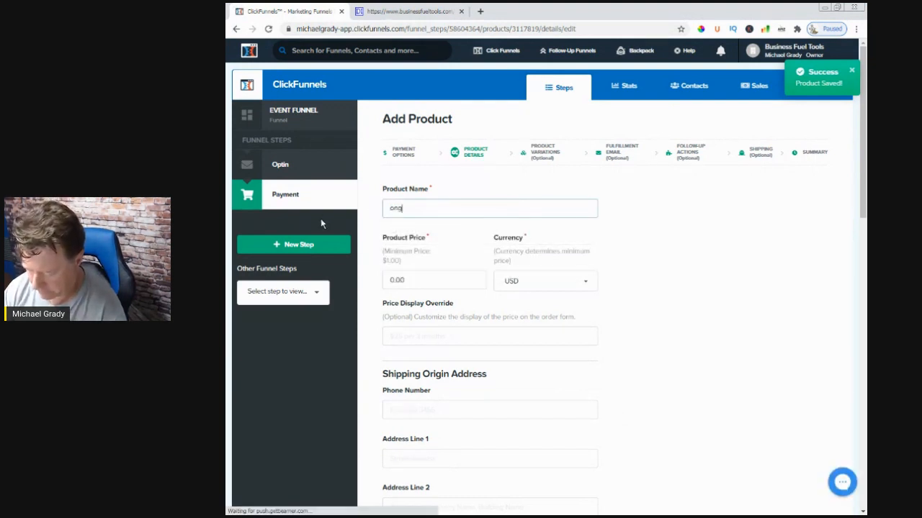
{"action": "type", "text": " Ride -"}
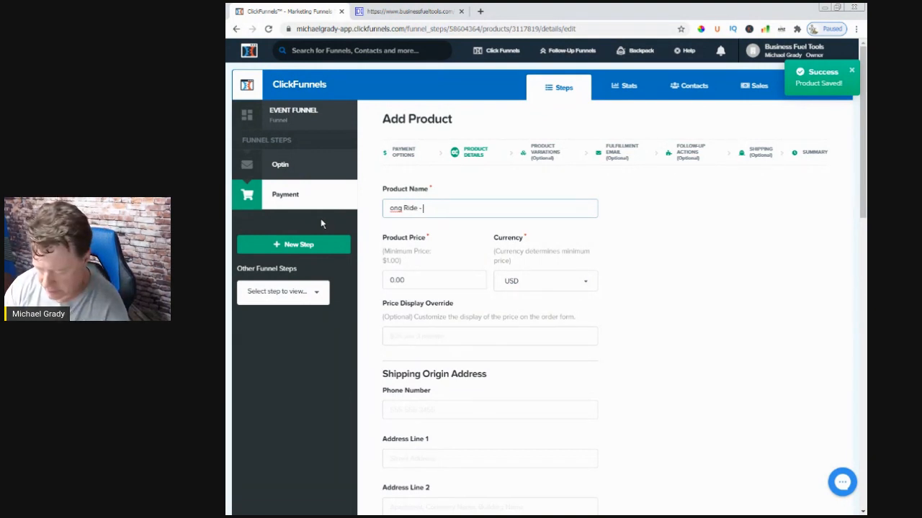
{"action": "type", "text": " 63 Miles"}
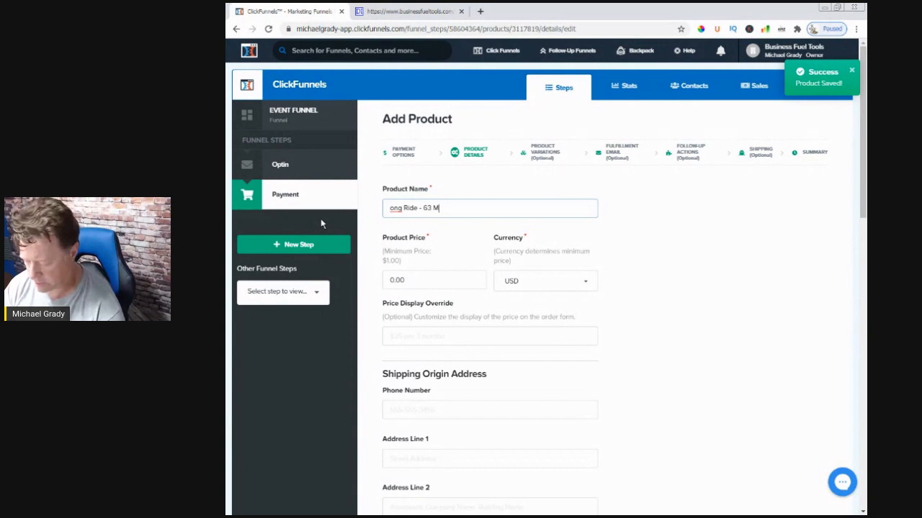
{"action": "key", "text": "Left"}
{"action": "key", "text": "Left"}
{"action": "key", "text": "Left"}
{"action": "key", "text": "Left"}
{"action": "key", "text": "Left"}
{"action": "key", "text": "Left"}
{"action": "key", "text": "Left"}
{"action": "key", "text": "Left"}
{"action": "key", "text": "Left"}
{"action": "key", "text": "Left"}
{"action": "key", "text": "Left"}
{"action": "key", "text": "Left"}
{"action": "key", "text": "Left"}
{"action": "key", "text": "Left"}
{"action": "key", "text": "Left"}
{"action": "key", "text": "Left"}
{"action": "key", "text": "Left"}
{"action": "key", "text": "Left"}
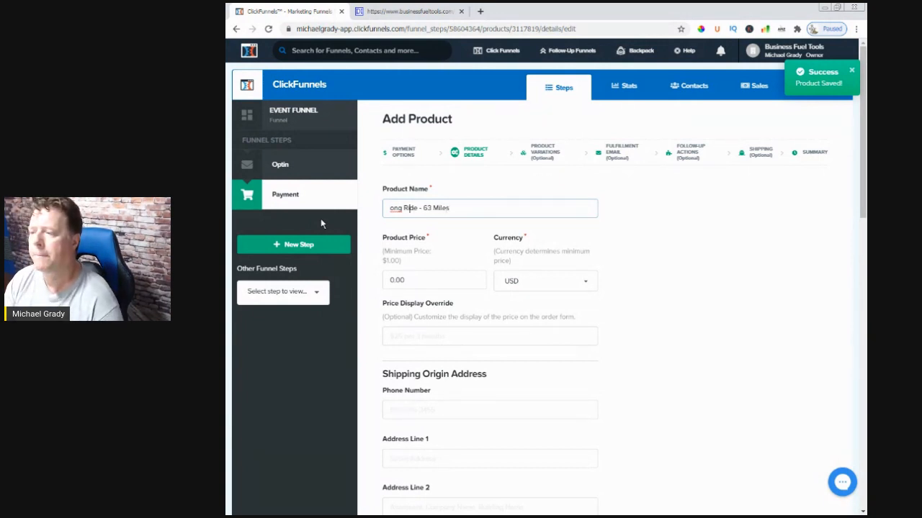
{"action": "type", "text": "L"}
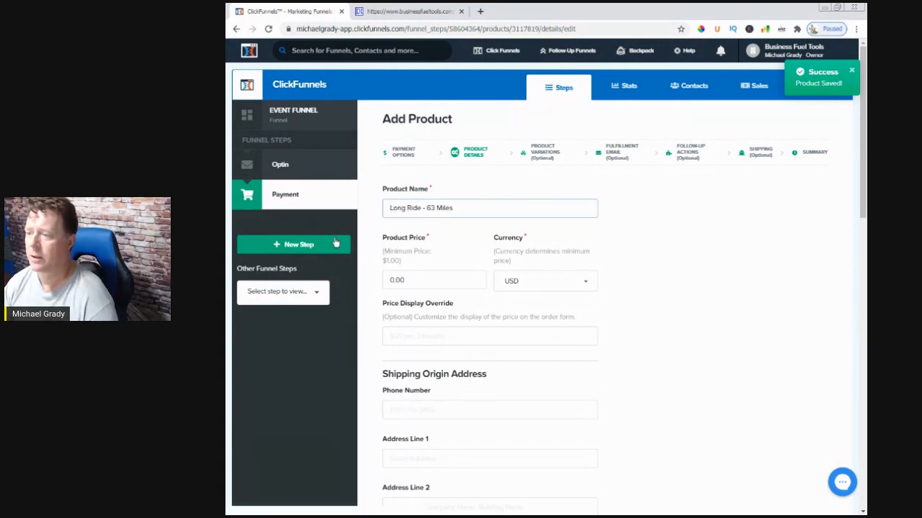
Set both the product price and the price display override to 45.00
{"action": "key", "text": "Tab"}
{"action": "type", "text": "45."}
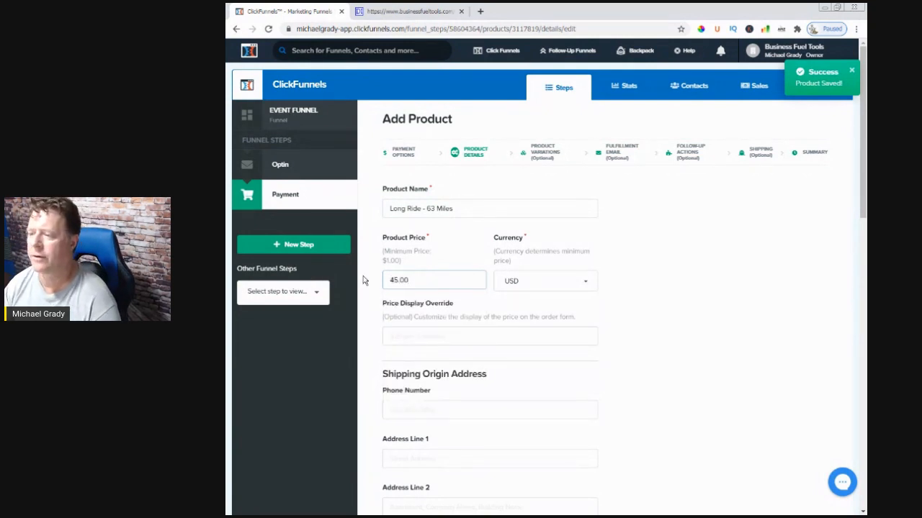
{"action": "left_click_drag", "start_coordinate": [423, 281], "coordinate": [368, 328]}
{"action": "key", "text": "ctrl+c"}
{"action": "left_click", "coordinate": [399, 333]}
{"action": "key", "text": "ctrl+v"}
Fill in the shipping origin phone number and address from the saved contact details, with United States as the country
{"action": "left_click", "coordinate": [400, 261]}
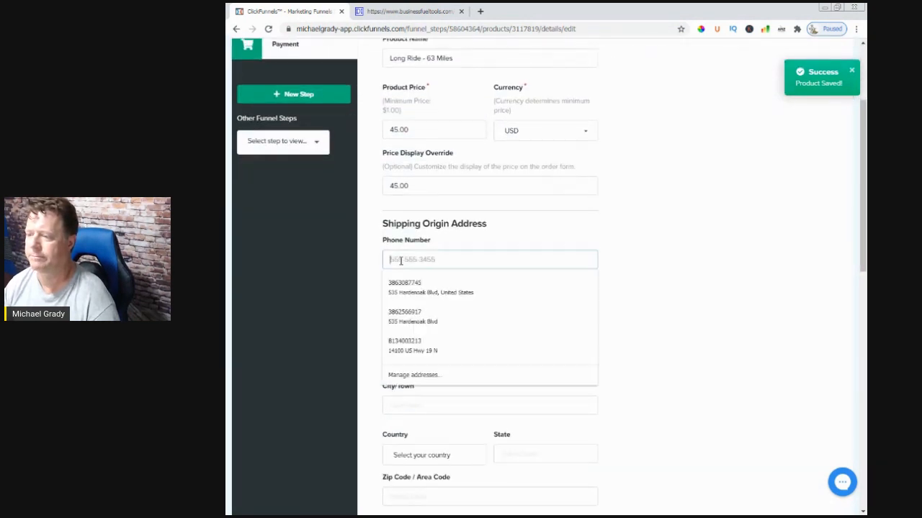
{"action": "left_click", "coordinate": [403, 288]}
{"action": "scroll", "coordinate": [625, 387], "scroll_direction": "down", "scroll_amount": 1}
{"action": "scroll", "coordinate": [625, 388], "scroll_direction": "down", "scroll_amount": 3}
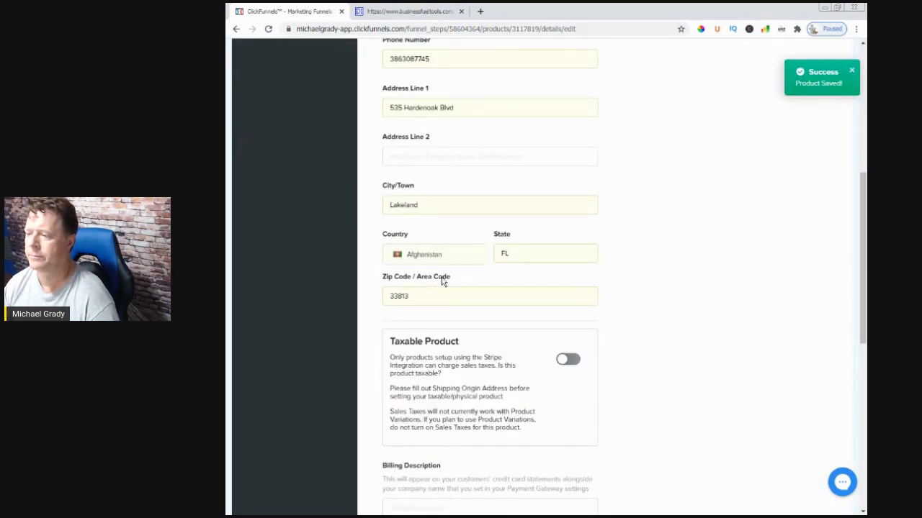
{"action": "left_click", "coordinate": [454, 258]}
{"action": "left_click", "coordinate": [431, 280]}
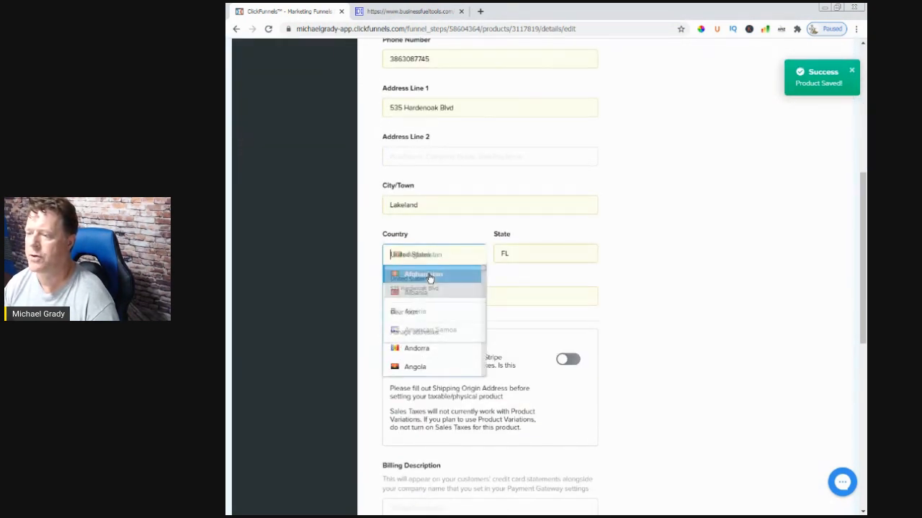
{"action": "left_click", "coordinate": [648, 324]}
Copy the product name "Long Ride - 63 Miles" into the product description
{"action": "scroll", "coordinate": [649, 356], "scroll_direction": "down", "scroll_amount": 3}
{"action": "scroll", "coordinate": [649, 355], "scroll_direction": "down", "scroll_amount": 3}
{"action": "scroll", "coordinate": [552, 413], "scroll_direction": "up", "scroll_amount": 10}
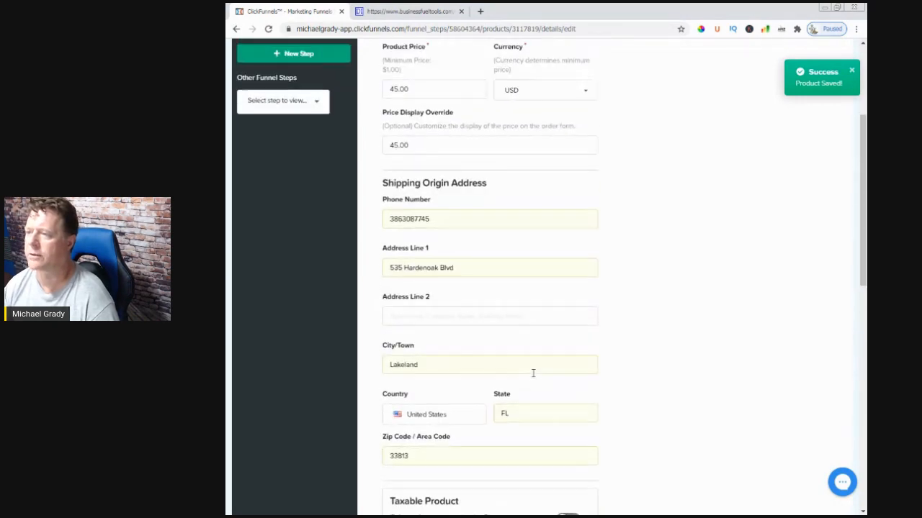
{"action": "left_click_drag", "start_coordinate": [448, 211], "coordinate": [361, 215]}
{"action": "key", "text": "ctrl+c"}
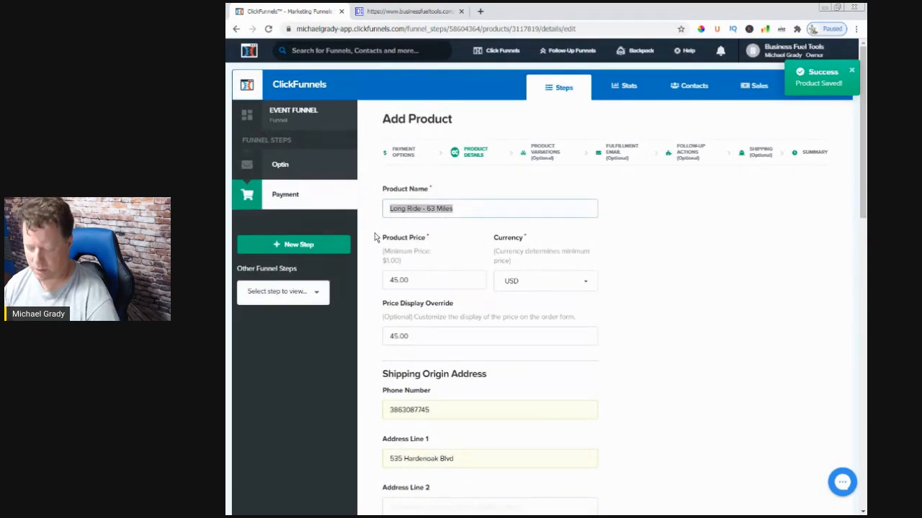
{"action": "left_click", "coordinate": [663, 391]}
{"action": "scroll", "coordinate": [664, 389], "scroll_direction": "down", "scroll_amount": 9}
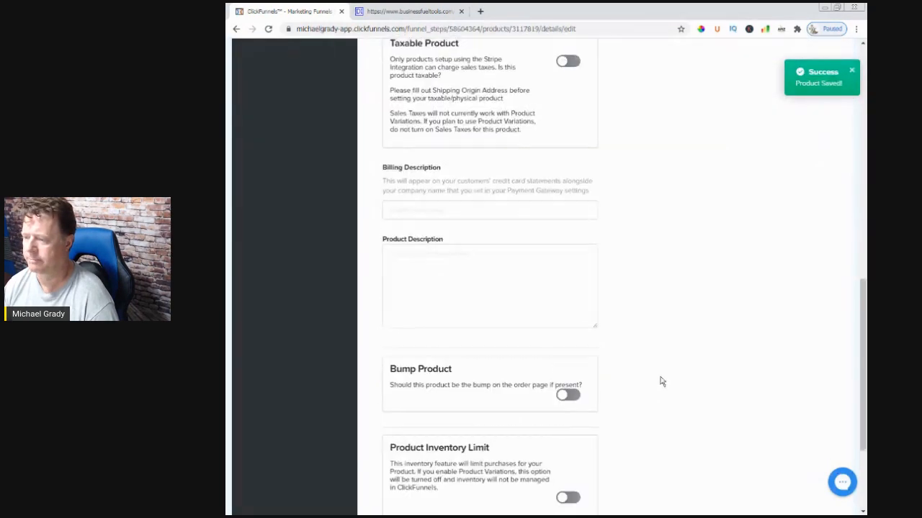
{"action": "left_click", "coordinate": [466, 299]}
{"action": "key", "text": "ctrl+v"}
Set the billing description to "TDTLongRide63Miles", without spaces or a hyphen
{"action": "left_click", "coordinate": [404, 208]}
{"action": "key", "text": "ctrl+v"}
{"action": "key", "text": "Left"}
{"action": "key", "text": "Left"}
{"action": "key", "text": "Left"}
{"action": "type", "text": "TD"}
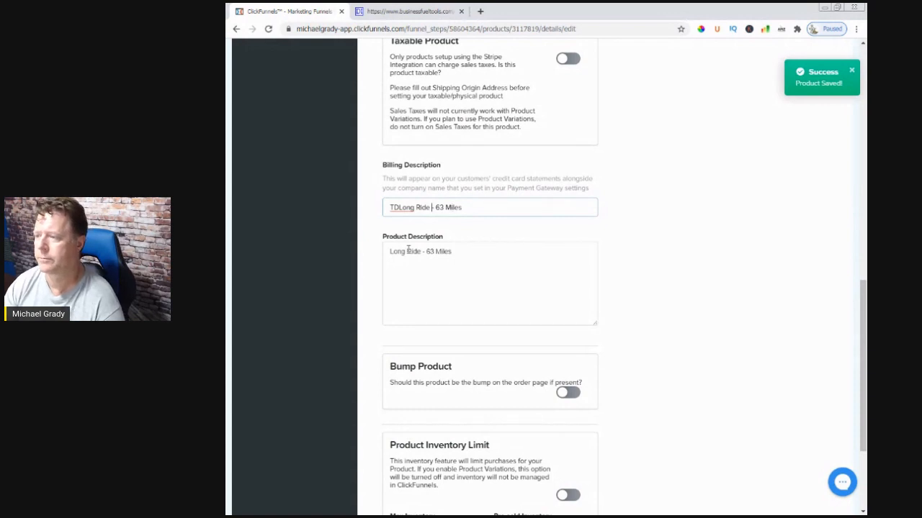
{"action": "key", "text": "BackSpace"}
{"action": "key", "text": "BackSpace"}
{"action": "key", "text": "BackSpace"}
{"action": "key", "text": "Delete"}
{"action": "key", "text": "BackSpace"}
{"action": "key", "text": "Left"}
{"action": "key", "text": "Left"}
{"action": "key", "text": "Left"}
{"action": "key", "text": "Left"}
{"action": "type", "text": "T"}
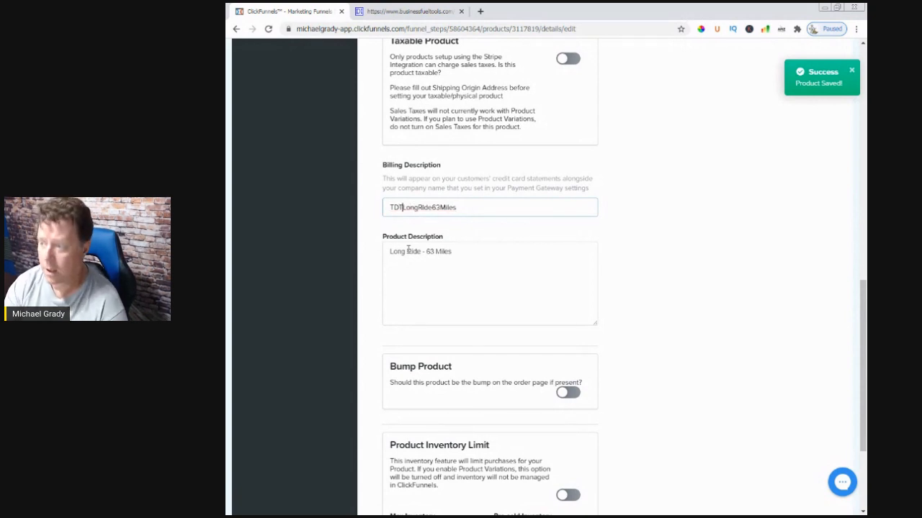
Save the Long Ride product details and close the product setup without creating variations
{"action": "left_click", "coordinate": [471, 308]}
{"action": "left_click", "coordinate": [636, 382]}
{"action": "scroll", "coordinate": [643, 370], "scroll_direction": "down", "scroll_amount": 3}
{"action": "left_click", "coordinate": [554, 437]}
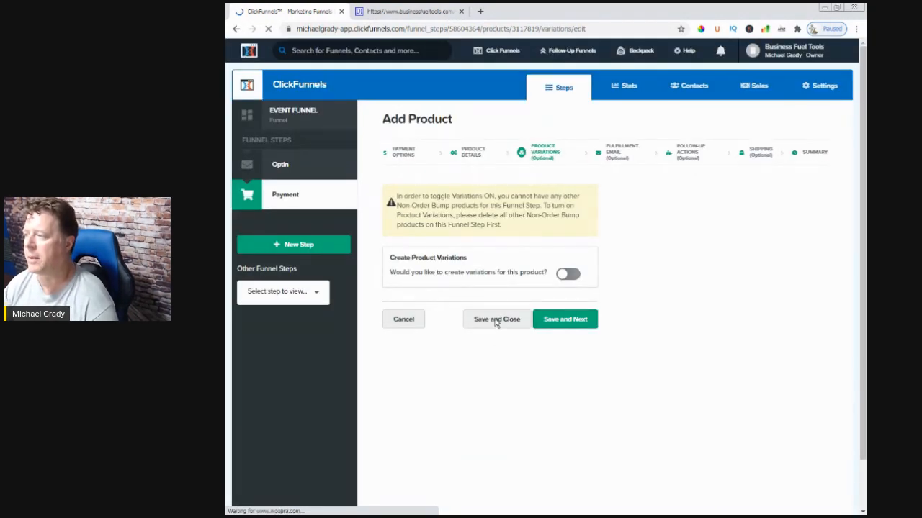
{"action": "left_click", "coordinate": [496, 321]}
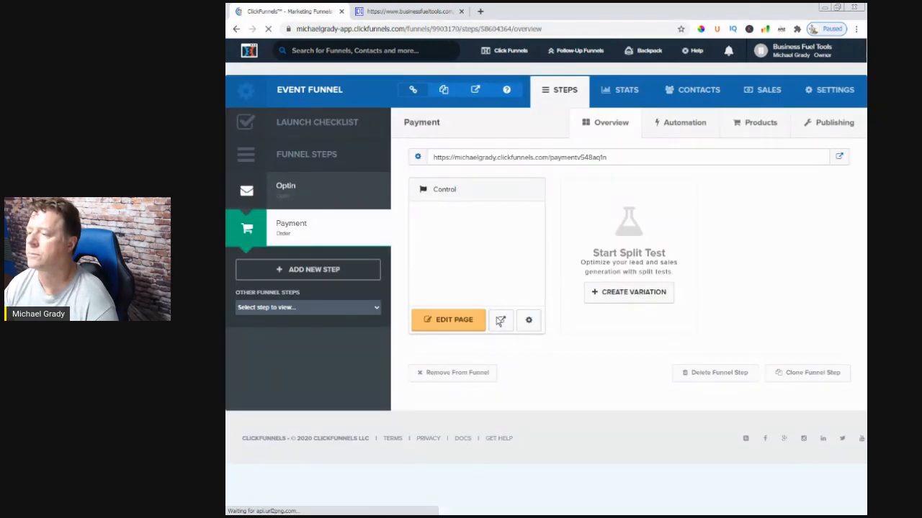
Review the Payment step's product list and its page in the editor, and leave the editor without saving
{"action": "left_click", "coordinate": [761, 123]}
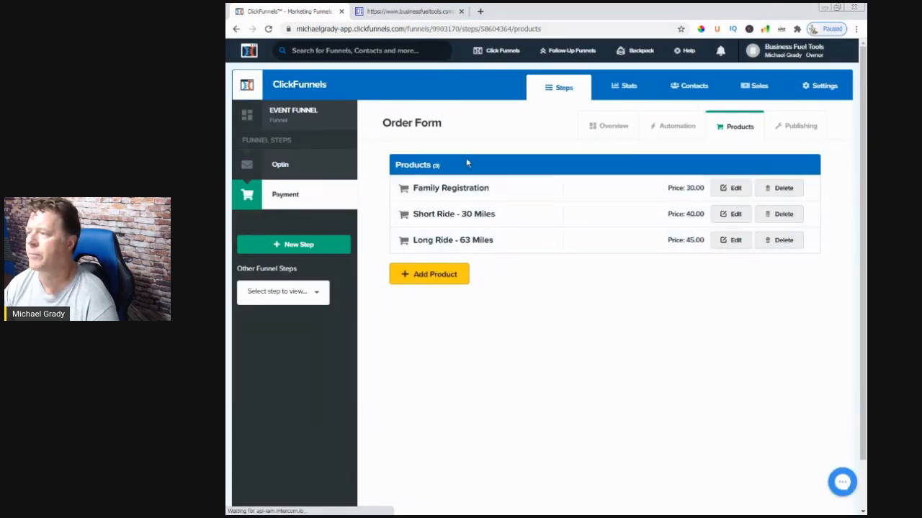
{"action": "left_click", "coordinate": [614, 128]}
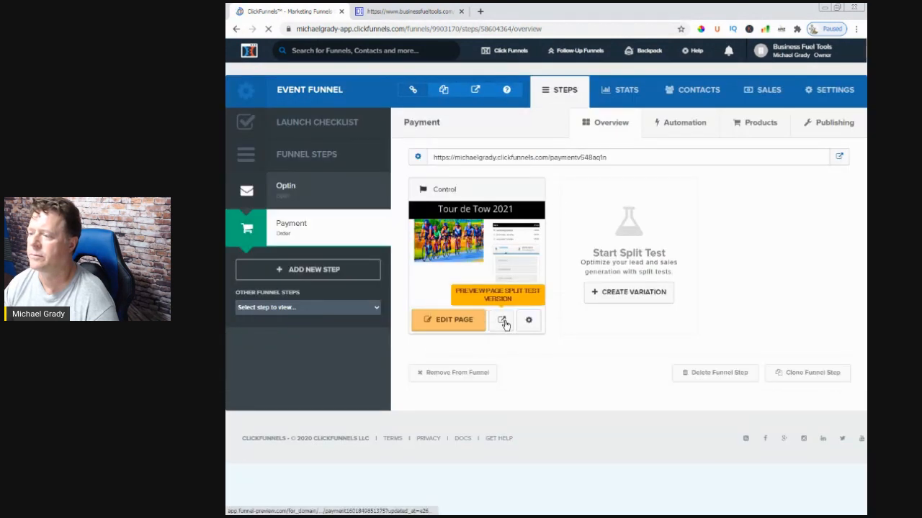
{"action": "left_click", "coordinate": [460, 324]}
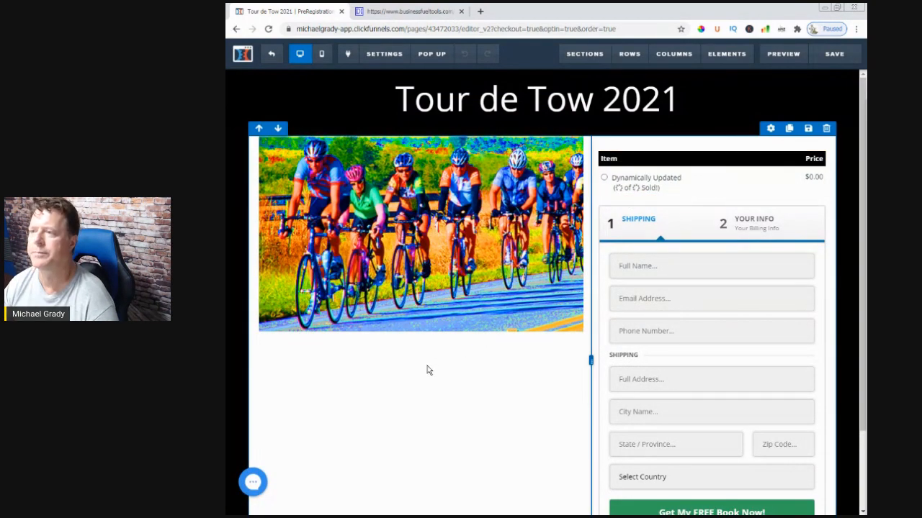
{"action": "left_click", "coordinate": [271, 53]}
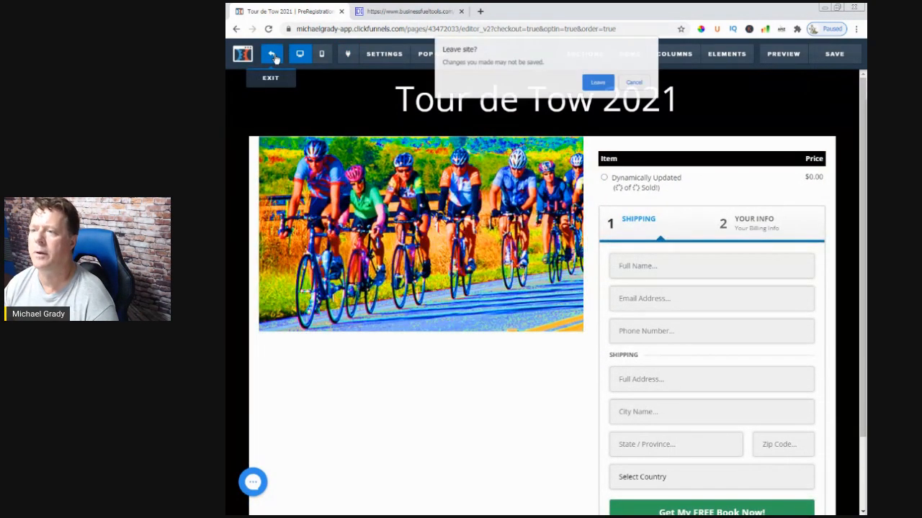
{"action": "left_click", "coordinate": [604, 83]}
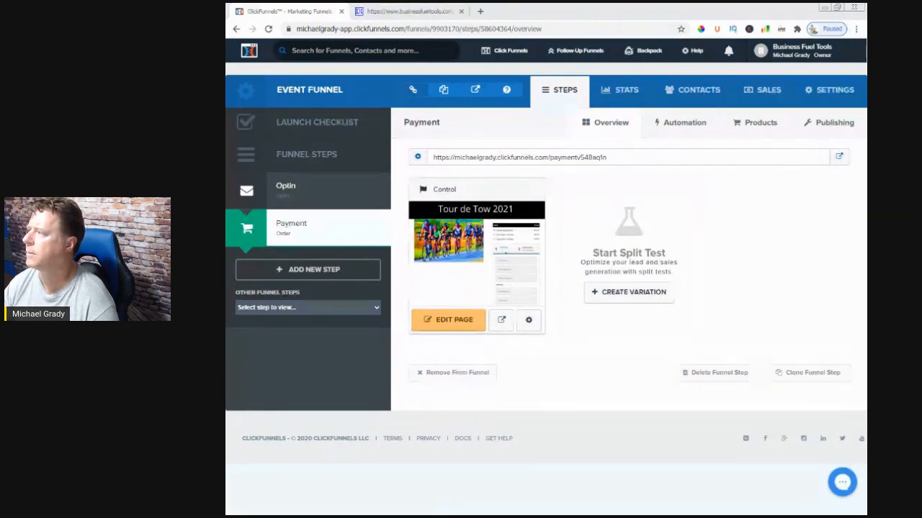
Select the Payment step's URL and check the product choices on the live page in the maximized Firefox window
{"action": "left_click_drag", "start_coordinate": [617, 158], "coordinate": [435, 162]}
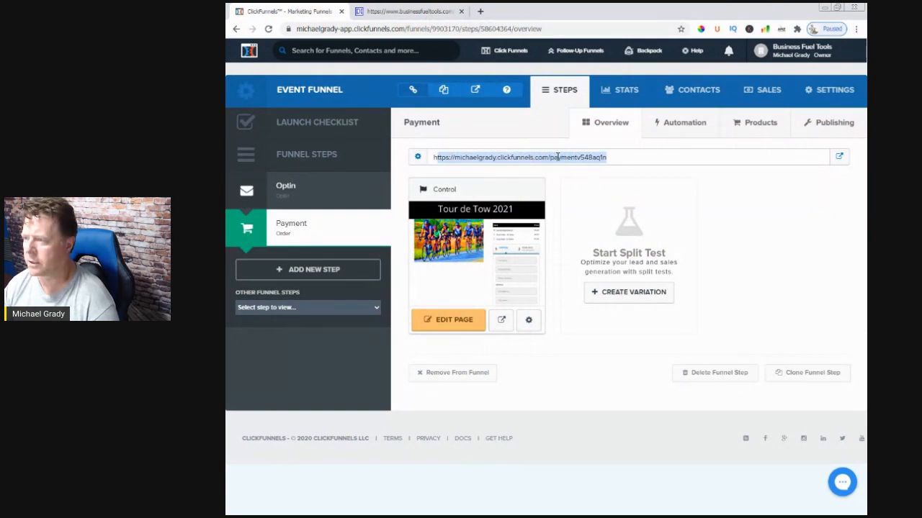
{"action": "left_click", "coordinate": [590, 157]}
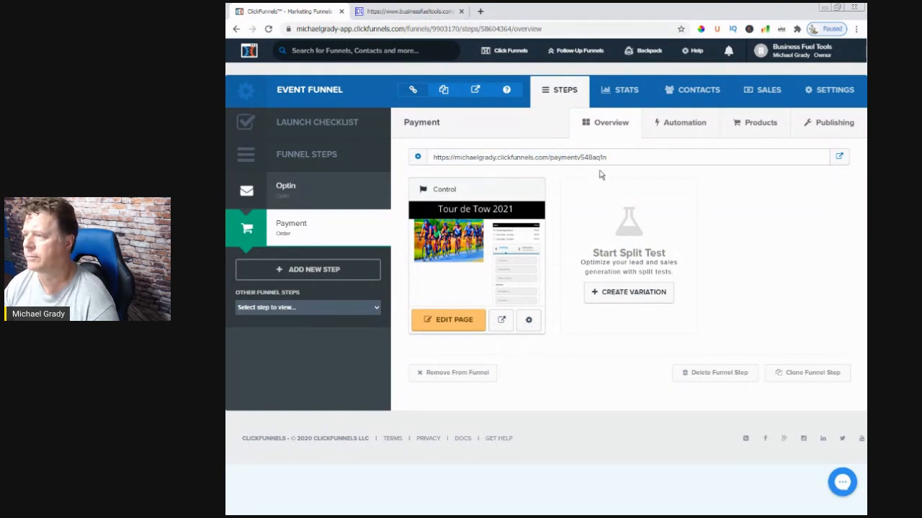
{"action": "left_click_drag", "start_coordinate": [609, 159], "coordinate": [427, 162]}
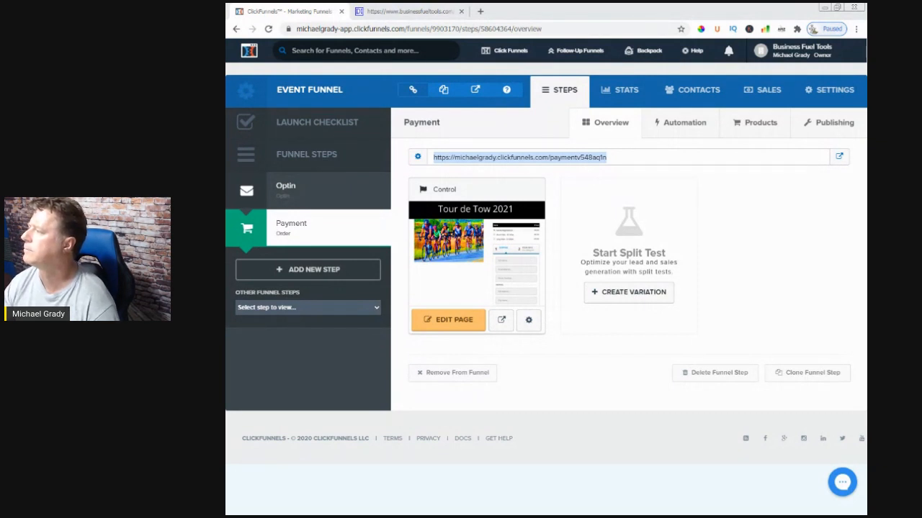
{"action": "left_click_drag", "start_coordinate": [921, 45], "coordinate": [523, 63]}
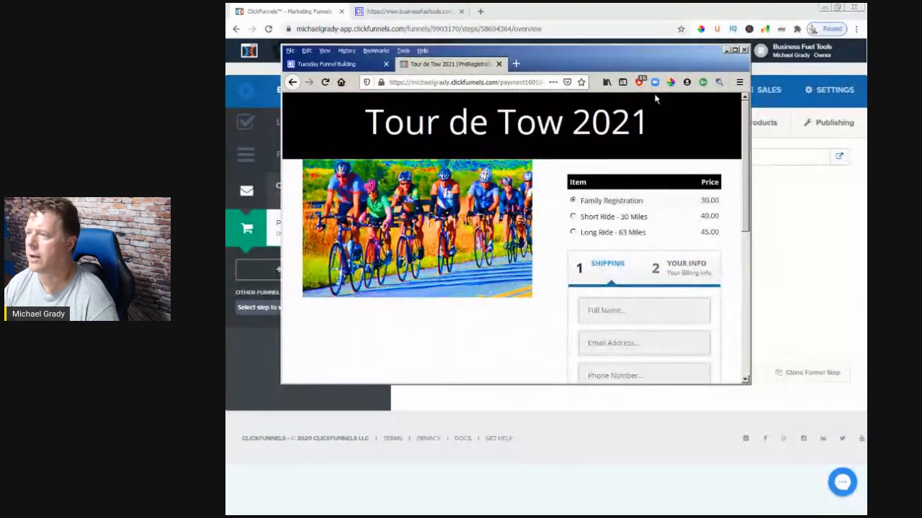
{"action": "left_click", "coordinate": [735, 51]}
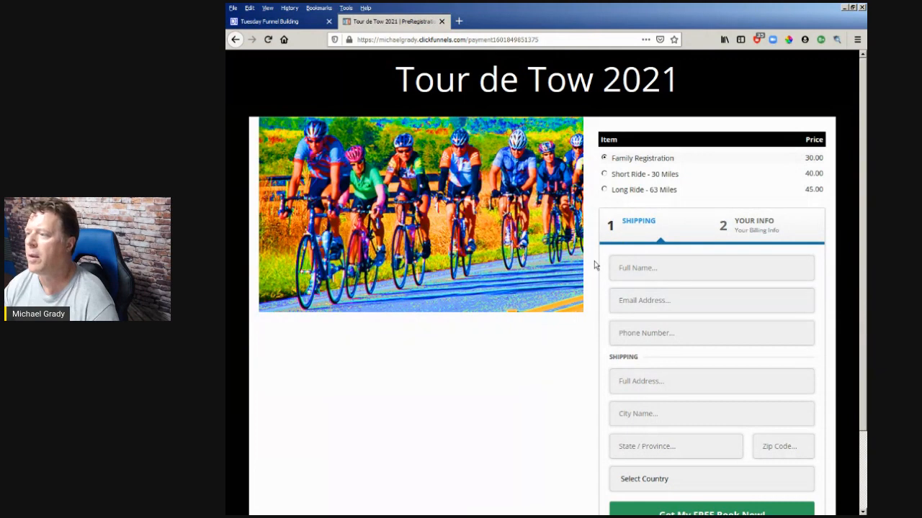
{"action": "left_click", "coordinate": [623, 176]}
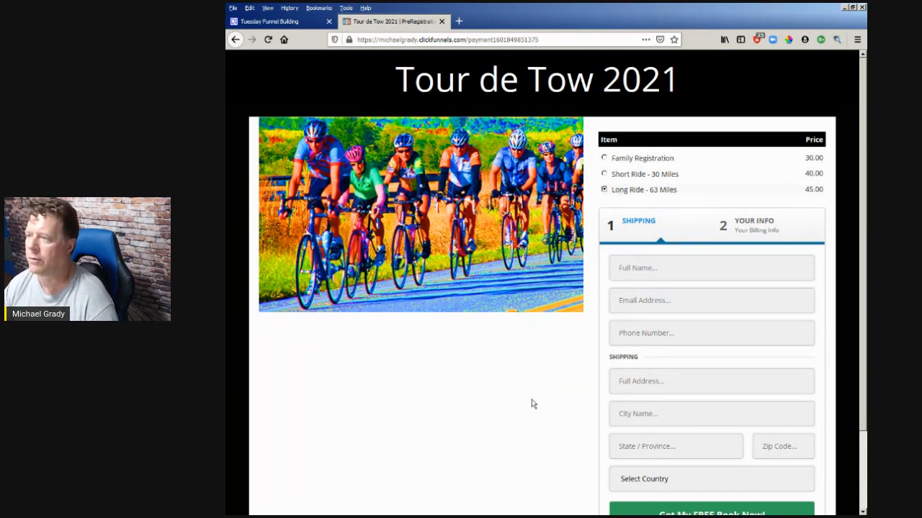
{"action": "key", "text": "alt+Tab"}
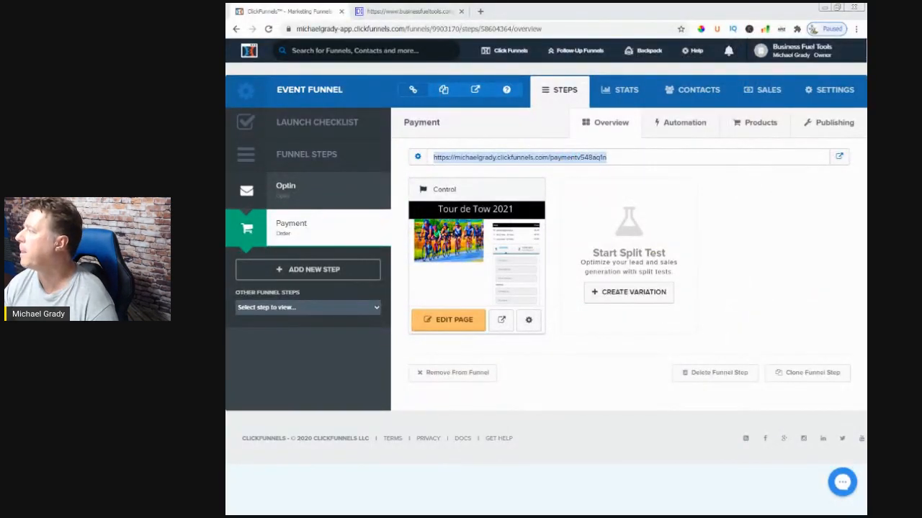
Open the Payment page for editing and increase the top margin of the cyclists image
{"action": "left_click", "coordinate": [458, 320]}
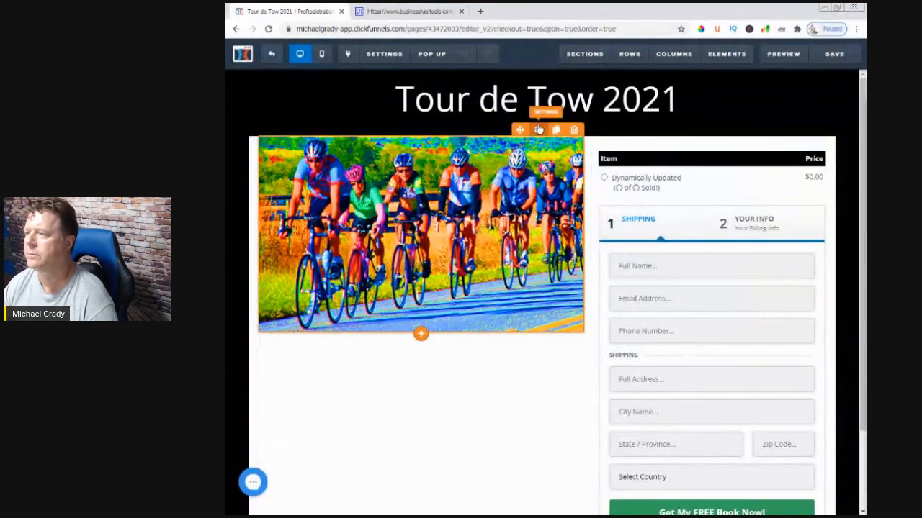
{"action": "left_click", "coordinate": [538, 130]}
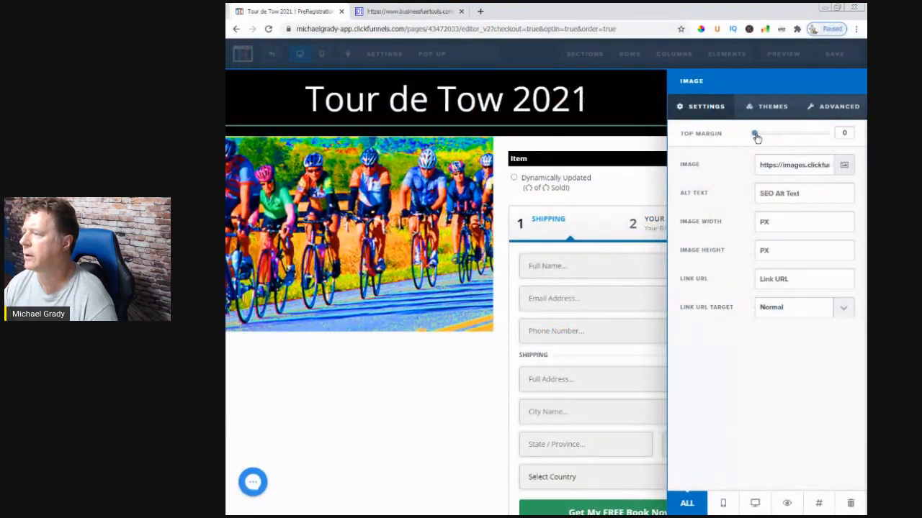
{"action": "left_click_drag", "start_coordinate": [757, 134], "coordinate": [776, 134]}
{"action": "left_click", "coordinate": [462, 363]}
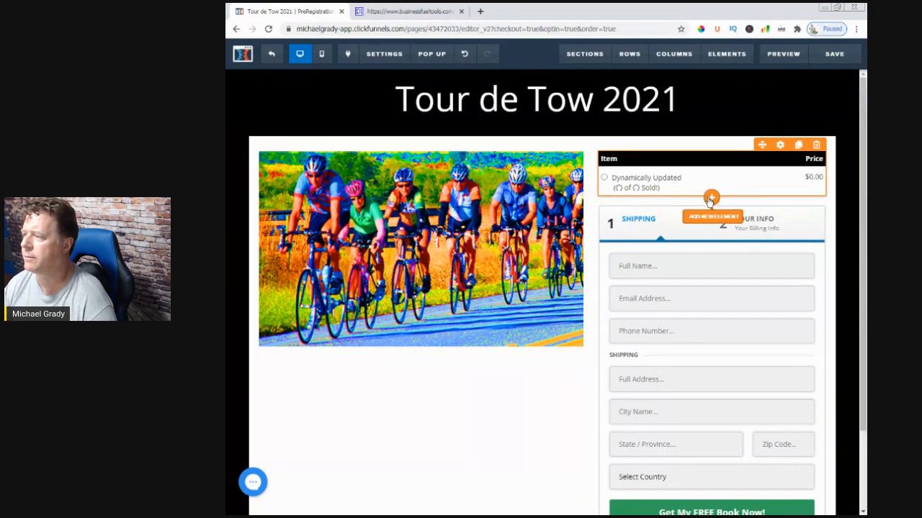
Add a sub-headline element to the order column and place it above the product selector
{"action": "left_click", "coordinate": [710, 200]}
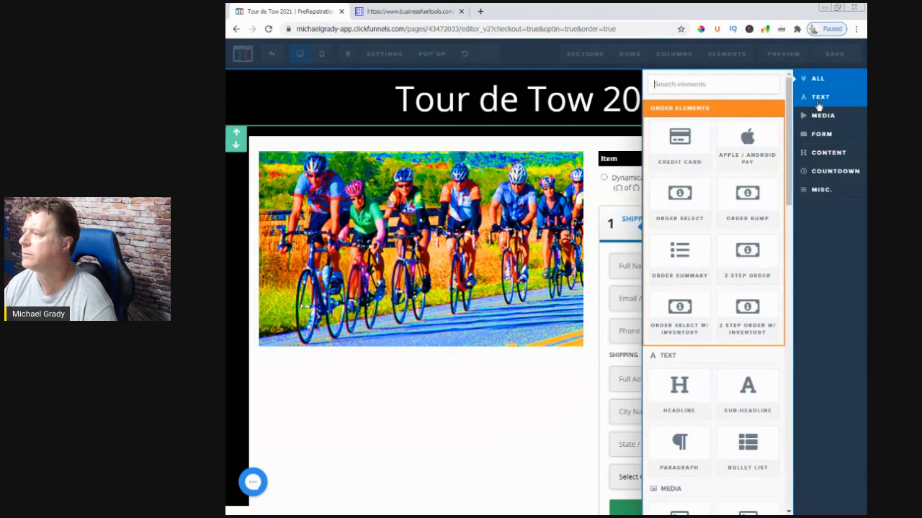
{"action": "left_click", "coordinate": [819, 101]}
{"action": "left_click", "coordinate": [749, 164]}
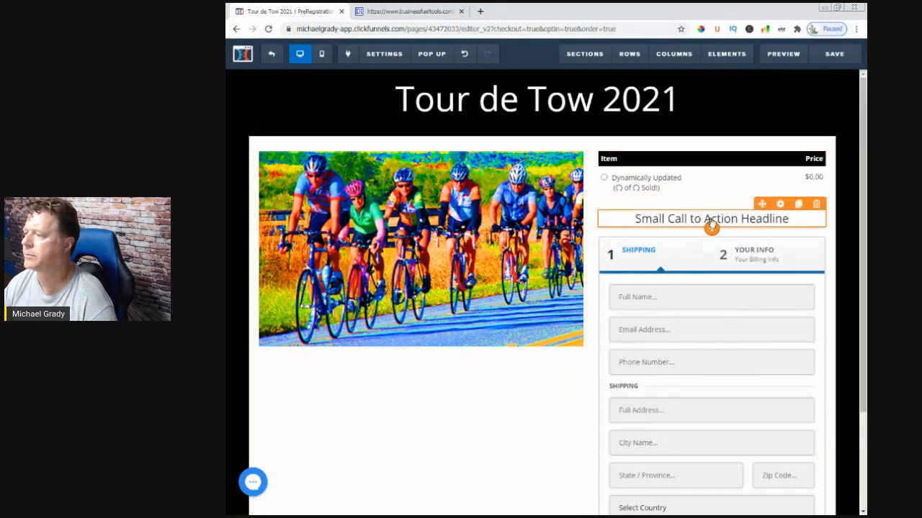
{"action": "left_click_drag", "start_coordinate": [758, 183], "coordinate": [753, 209]}
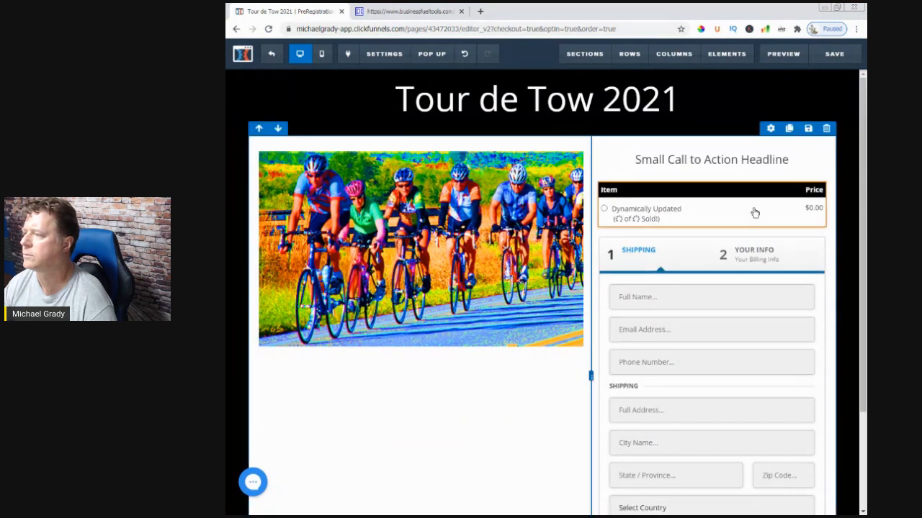
Replace the placeholder text of the sub-headline above the product selector with "Select Your Ride"
{"action": "left_click", "coordinate": [729, 164]}
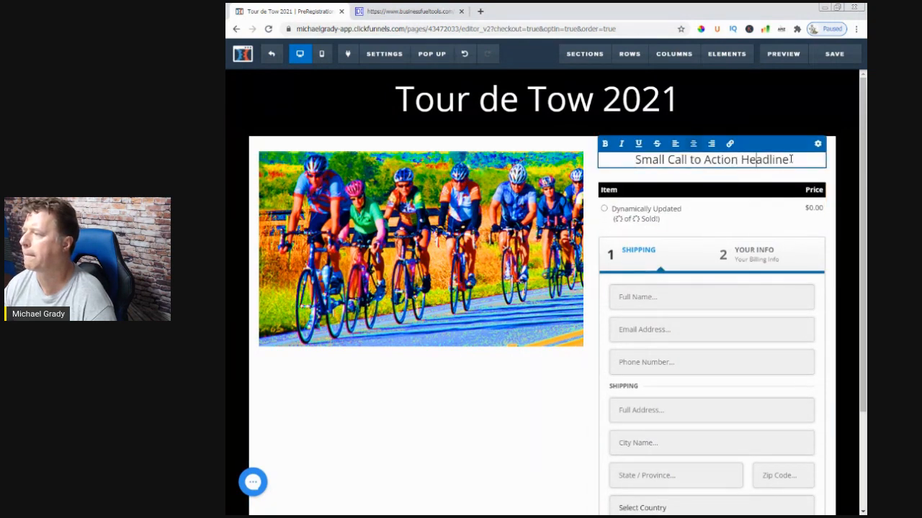
{"action": "key", "text": "BackSpace"}
{"action": "key", "text": "BackSpace"}
{"action": "key", "text": "BackSpace"}
{"action": "key", "text": "BackSpace"}
{"action": "key", "text": "BackSpace"}
{"action": "key", "text": "BackSpace"}
{"action": "key", "text": "BackSpace"}
{"action": "key", "text": "BackSpace"}
{"action": "key", "text": "BackSpace"}
{"action": "key", "text": "BackSpace"}
{"action": "key", "text": "BackSpace"}
{"action": "key", "text": "BackSpace"}
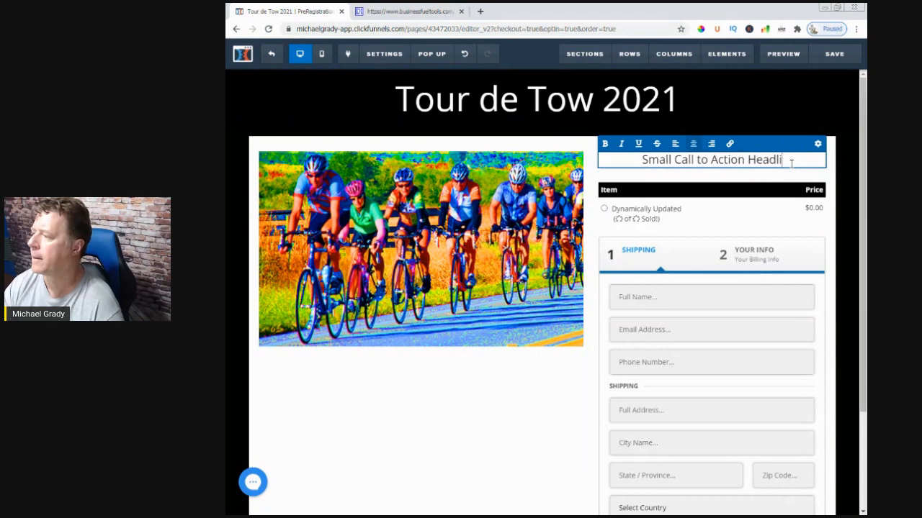
{"action": "key", "text": "BackSpace"}
{"action": "key", "text": "BackSpace"}
{"action": "key", "text": "BackSpace"}
{"action": "key", "text": "BackSpace"}
{"action": "key", "text": "BackSpace"}
{"action": "key", "text": "BackSpace"}
{"action": "key", "text": "BackSpace"}
{"action": "key", "text": "BackSpace"}
{"action": "key", "text": "BackSpace"}
{"action": "key", "text": "BackSpace"}
{"action": "key", "text": "BackSpace"}
{"action": "key", "text": "BackSpace"}
{"action": "key", "text": "BackSpace"}
{"action": "key", "text": "BackSpace"}
{"action": "key", "text": "BackSpace"}
{"action": "key", "text": "BackSpace"}
{"action": "key", "text": "BackSpace"}
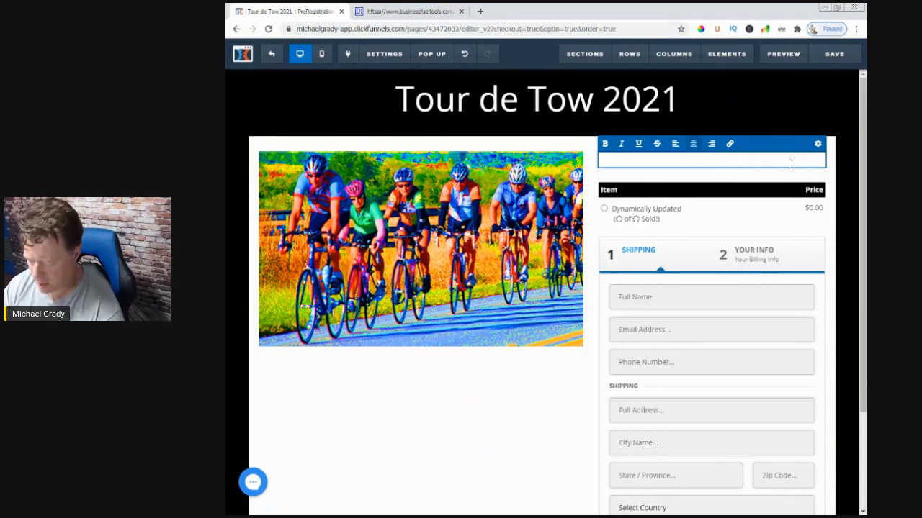
{"action": "type", "text": "Sele"}
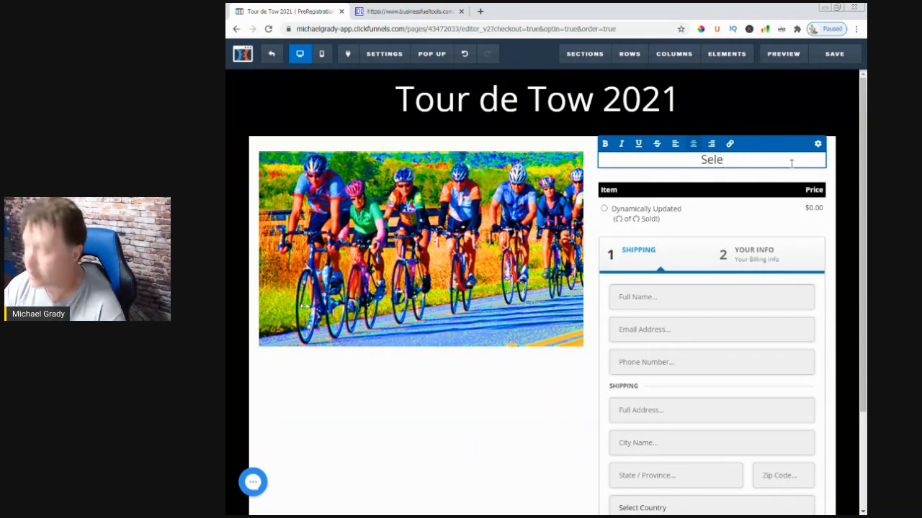
{"action": "type", "text": "ct Your Ride"}
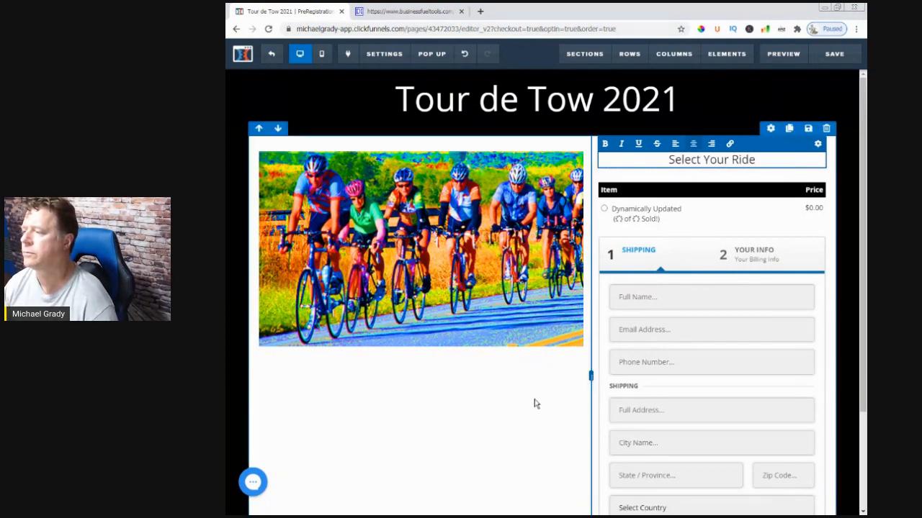
Make the whole "Select Your Ride" sub-headline bold
{"action": "left_click_drag", "start_coordinate": [757, 159], "coordinate": [665, 160]}
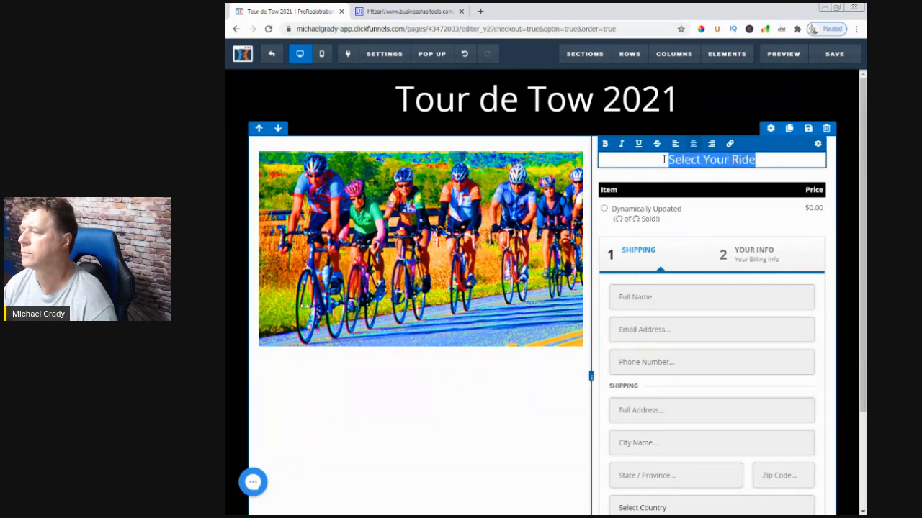
{"action": "left_click", "coordinate": [605, 143]}
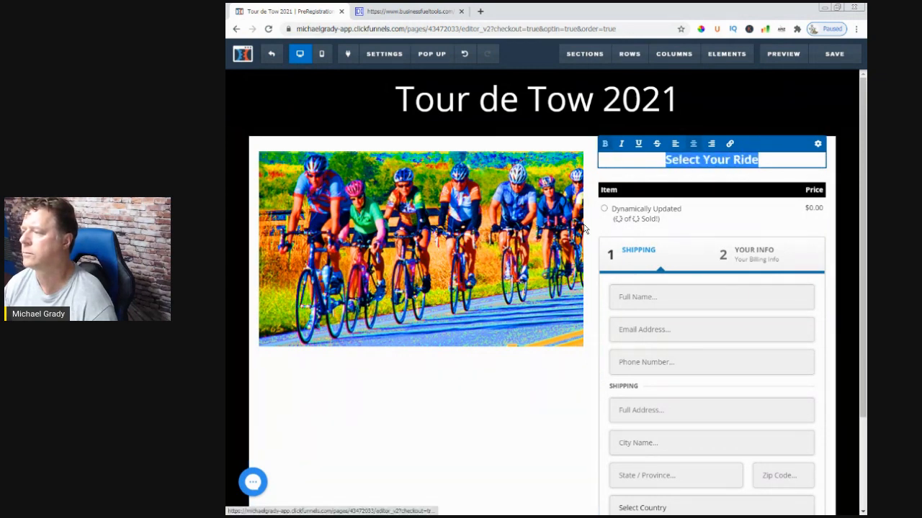
{"action": "left_click", "coordinate": [565, 370]}
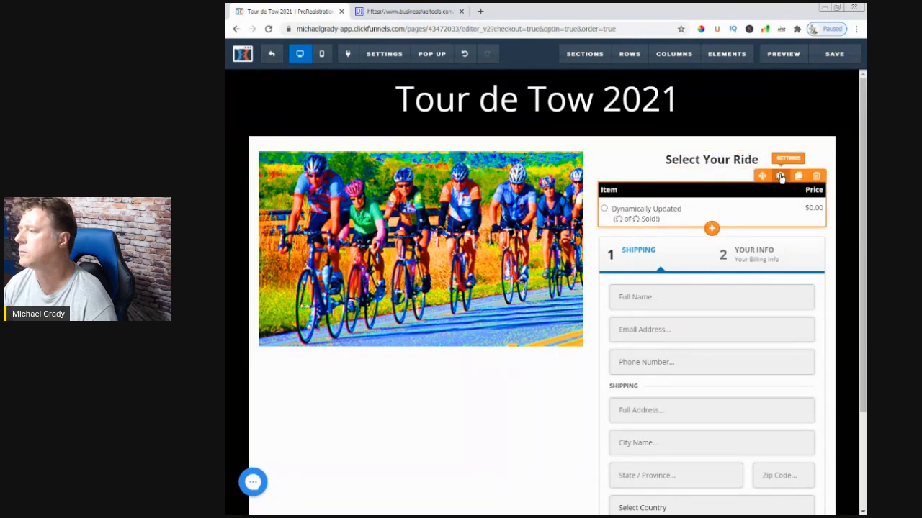
Set the top margin of the product selector to 5
{"action": "left_click", "coordinate": [781, 177]}
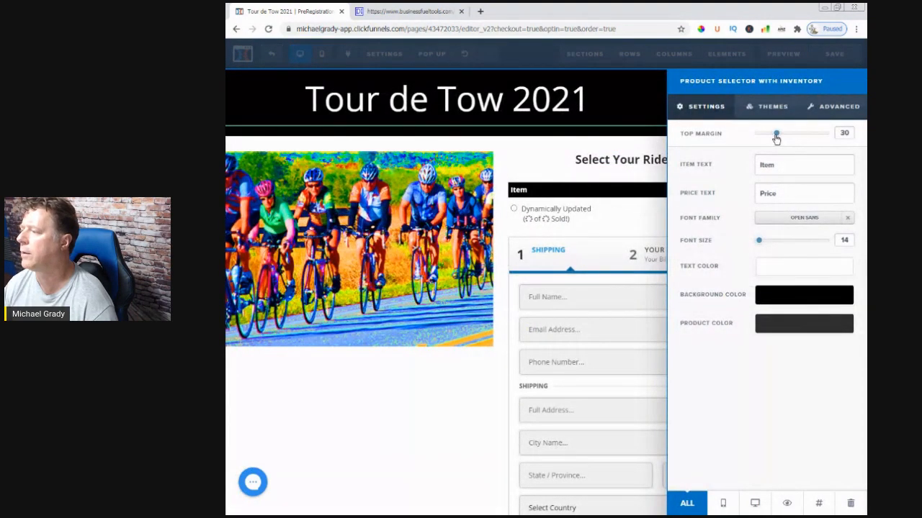
{"action": "left_click_drag", "start_coordinate": [776, 134], "coordinate": [760, 134]}
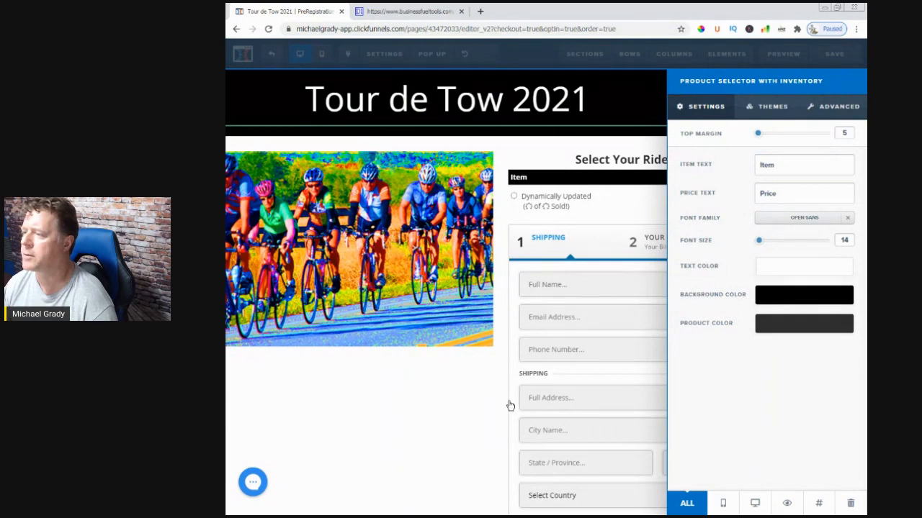
{"action": "left_click", "coordinate": [508, 403]}
Save the page and return to the Payment step's overview with its URL selected
{"action": "left_click", "coordinate": [835, 59]}
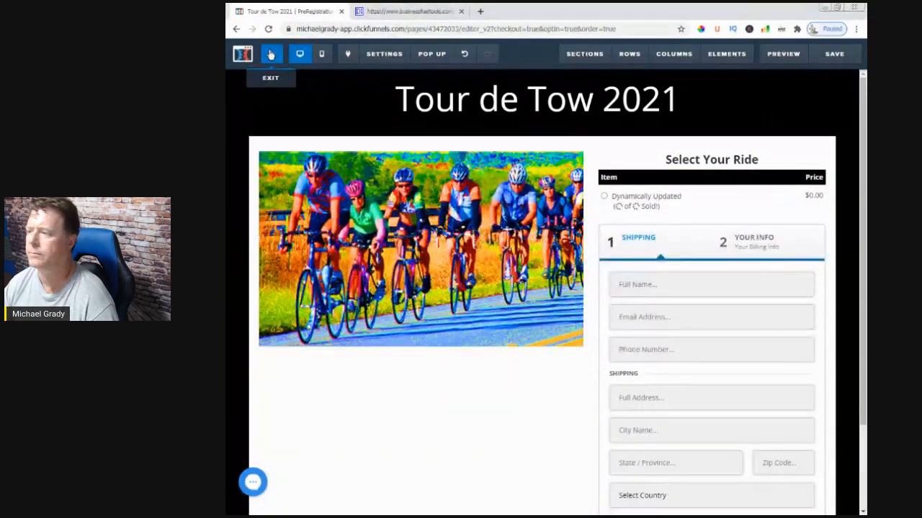
{"action": "left_click", "coordinate": [270, 55]}
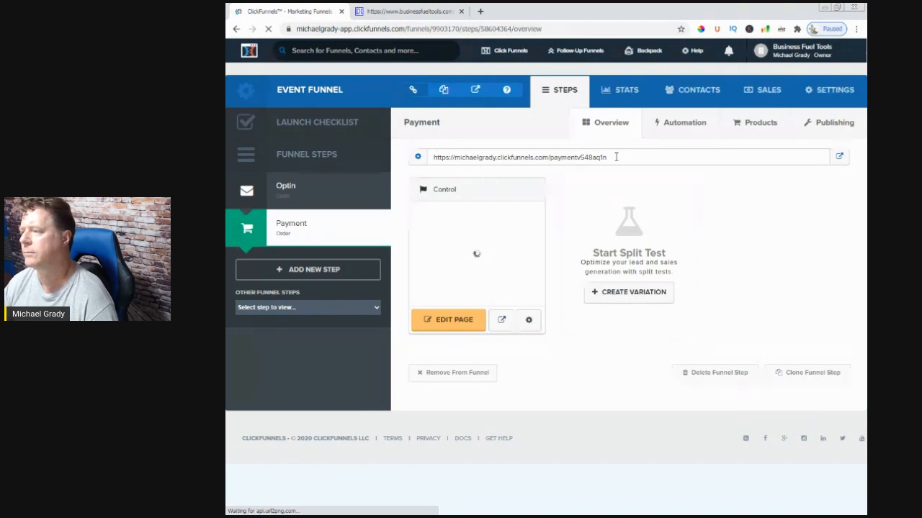
{"action": "left_click_drag", "start_coordinate": [607, 157], "coordinate": [432, 161]}
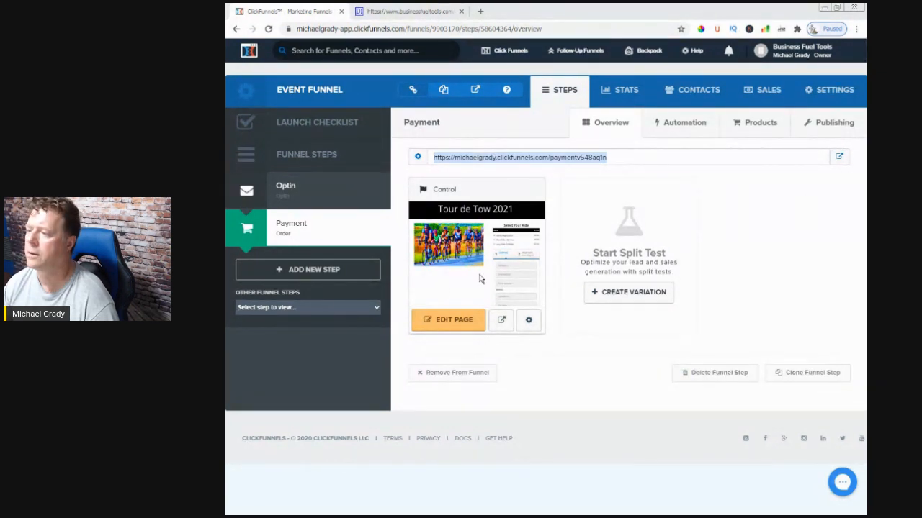
Reopen the Payment page for editing and set the order form's Step #1 headline to "Your Info"
{"action": "left_click", "coordinate": [456, 319]}
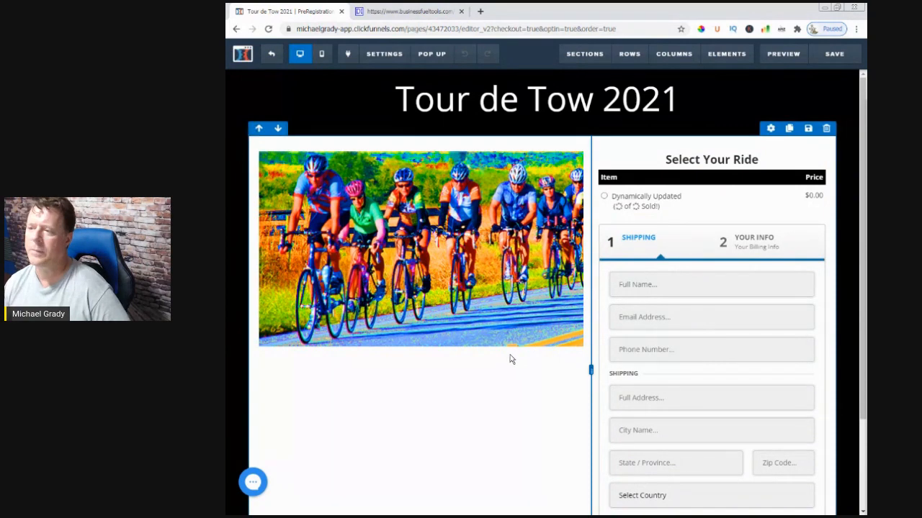
{"action": "scroll", "coordinate": [456, 393], "scroll_direction": "down", "scroll_amount": 1}
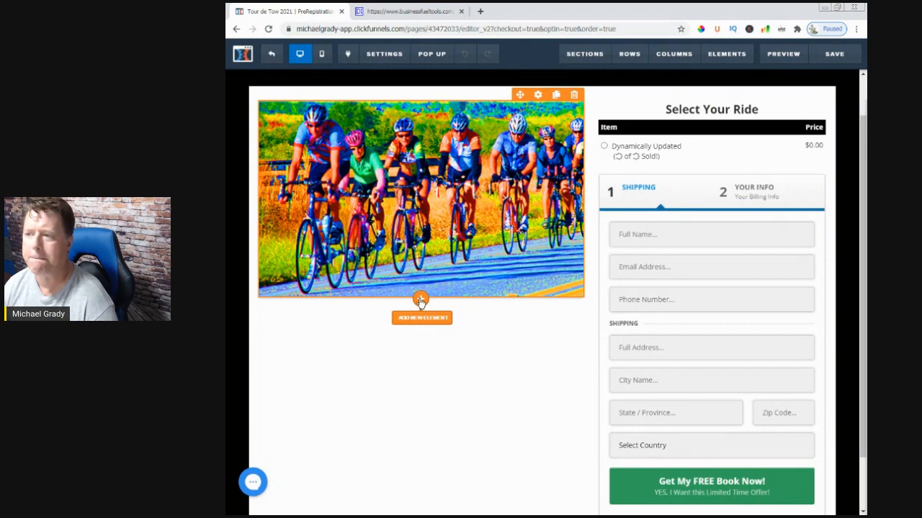
{"action": "scroll", "coordinate": [500, 384], "scroll_direction": "down", "scroll_amount": 1}
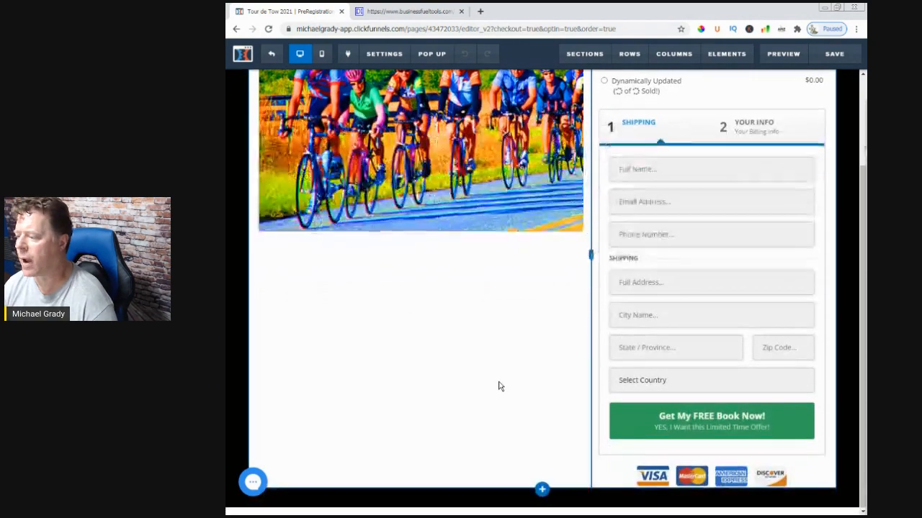
{"action": "scroll", "coordinate": [499, 385], "scroll_direction": "up", "scroll_amount": 2}
{"action": "scroll", "coordinate": [495, 334], "scroll_direction": "down", "scroll_amount": 2}
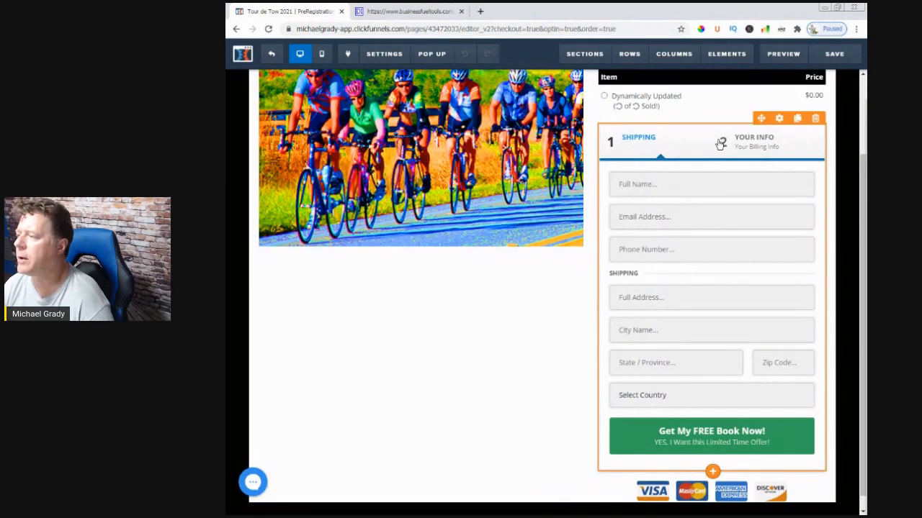
{"action": "scroll", "coordinate": [615, 293], "scroll_direction": "up", "scroll_amount": 2}
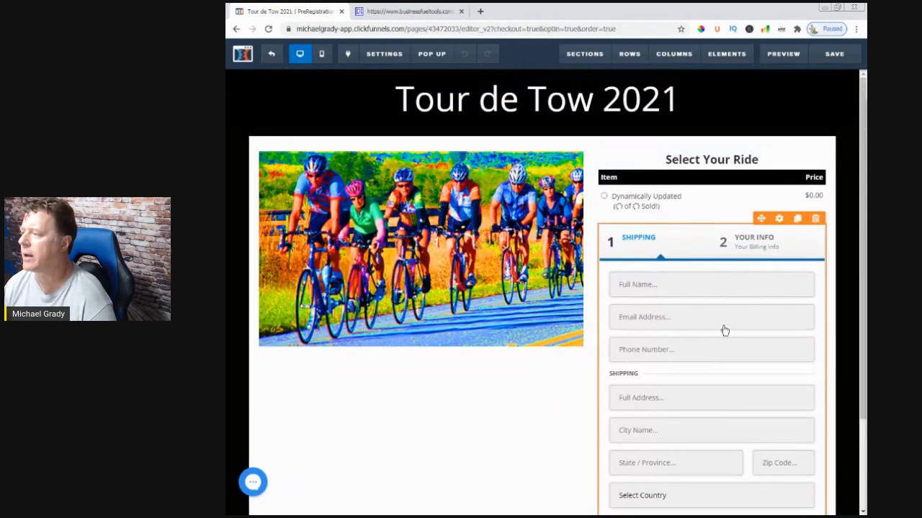
{"action": "left_click", "coordinate": [781, 218]}
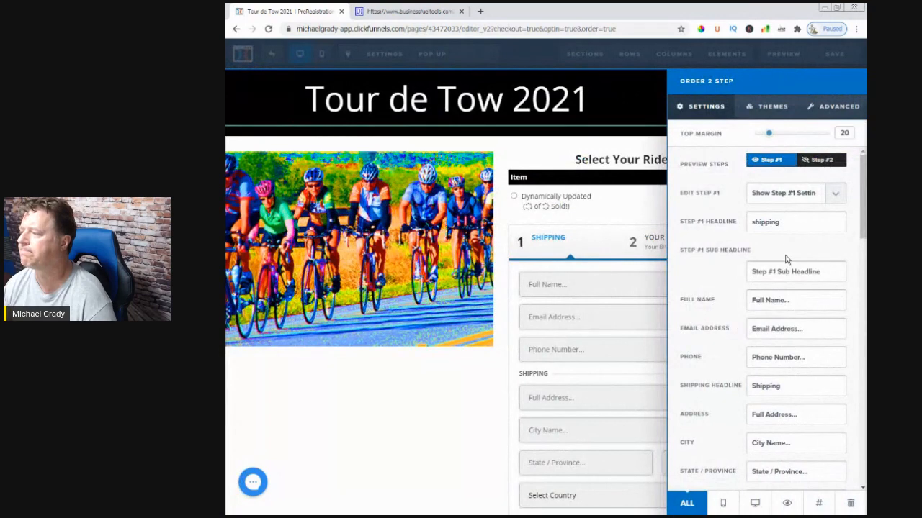
{"action": "left_click_drag", "start_coordinate": [785, 224], "coordinate": [720, 229]}
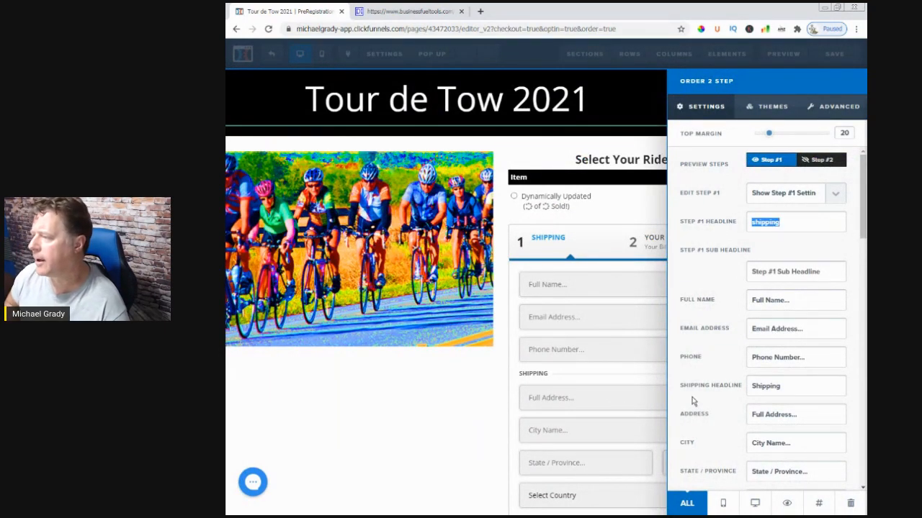
{"action": "key", "text": "BackSpace"}
{"action": "type", "text": "Your Info"}
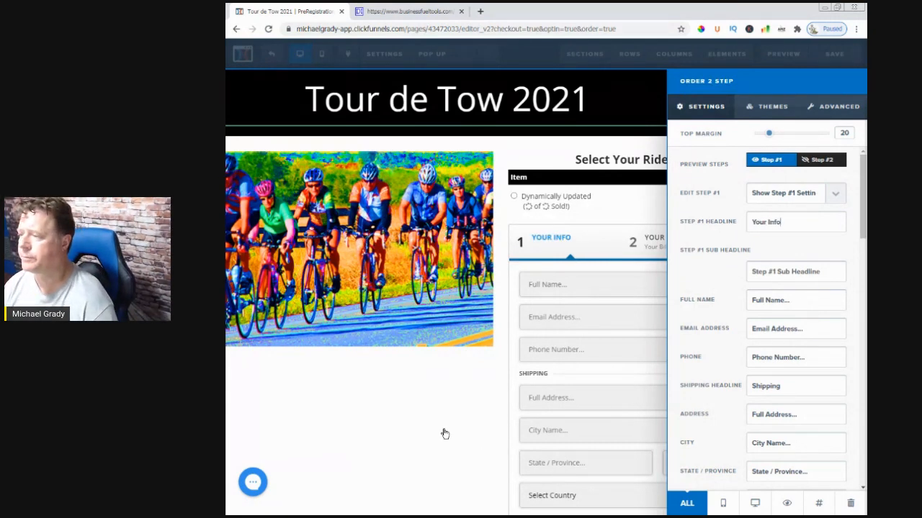
{"action": "left_click", "coordinate": [419, 424]}
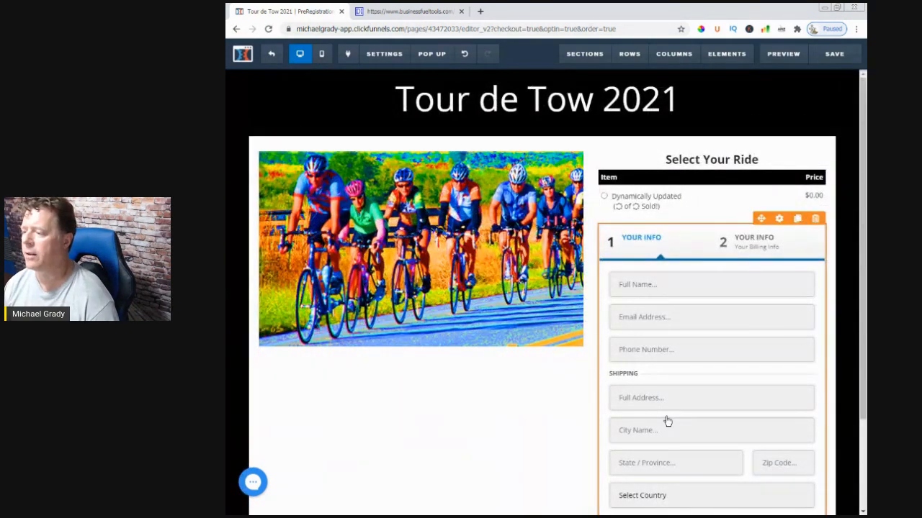
Set the order form's shipping headline to "Address"
{"action": "scroll", "coordinate": [650, 376], "scroll_direction": "down", "scroll_amount": 1}
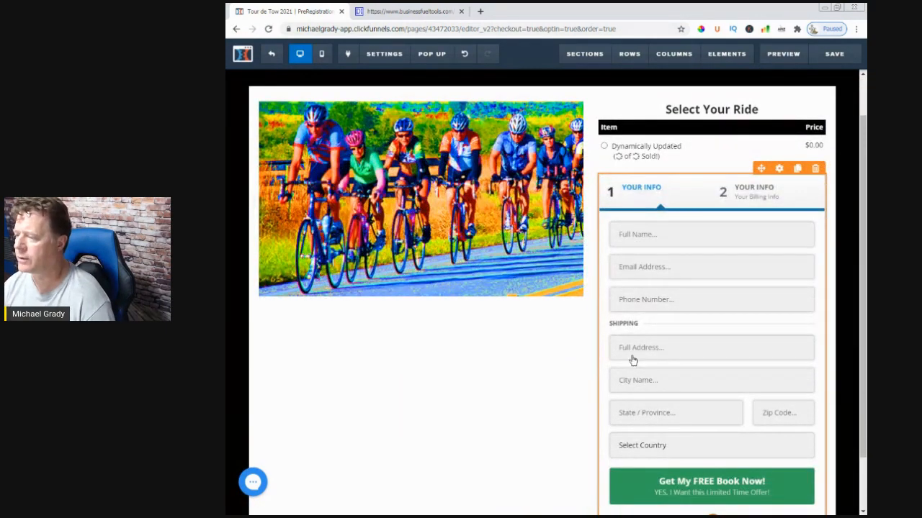
{"action": "scroll", "coordinate": [665, 341], "scroll_direction": "up", "scroll_amount": 1}
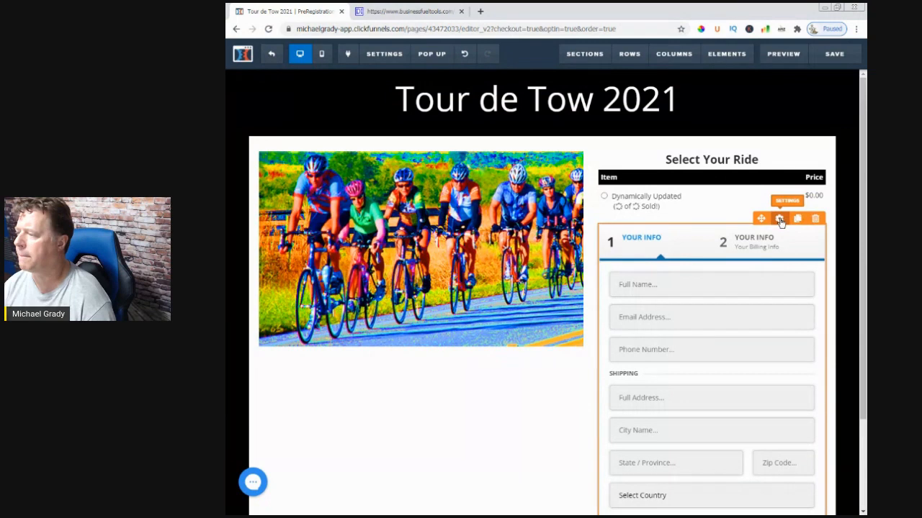
{"action": "left_click", "coordinate": [782, 223]}
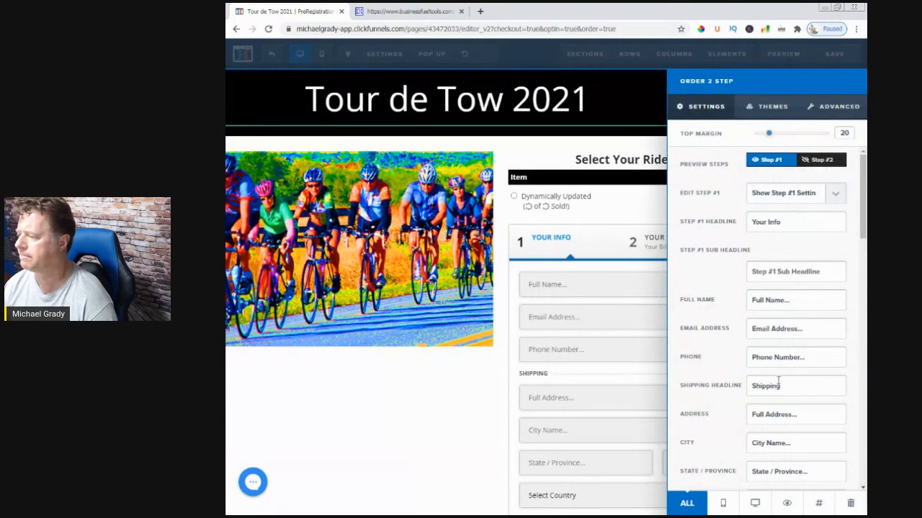
{"action": "left_click_drag", "start_coordinate": [784, 385], "coordinate": [727, 394]}
{"action": "key", "text": "BackSpace"}
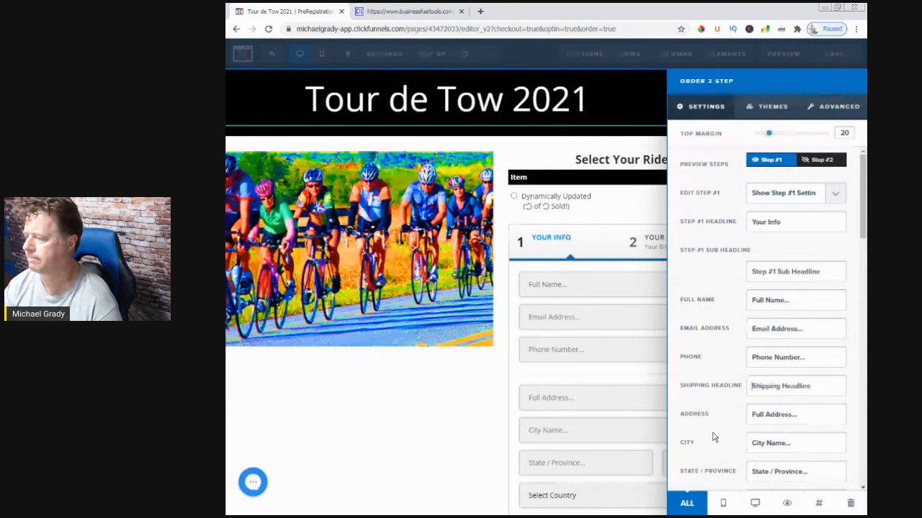
{"action": "type", "text": "Address"}
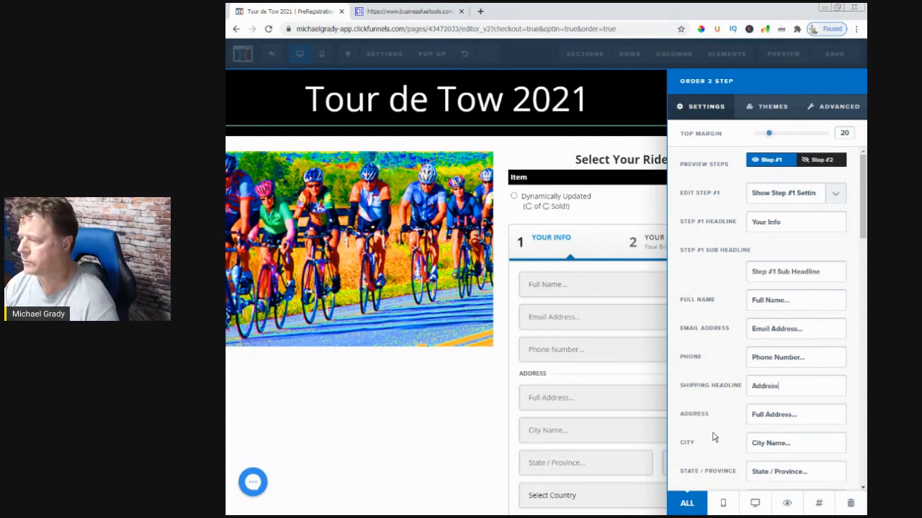
{"action": "left_click", "coordinate": [375, 410]}
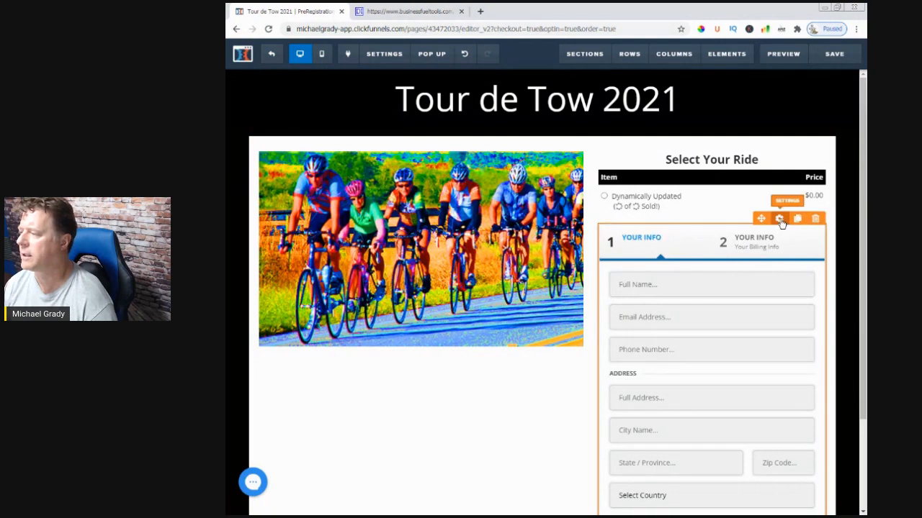
Set the order form's Step #1 headline to "Contact Info"
{"action": "left_click", "coordinate": [779, 219]}
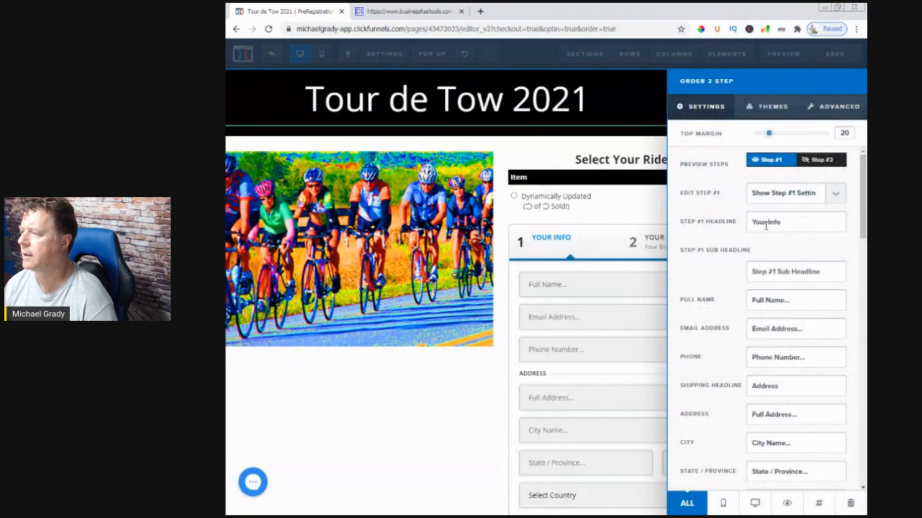
{"action": "type", "text": "Contac"}
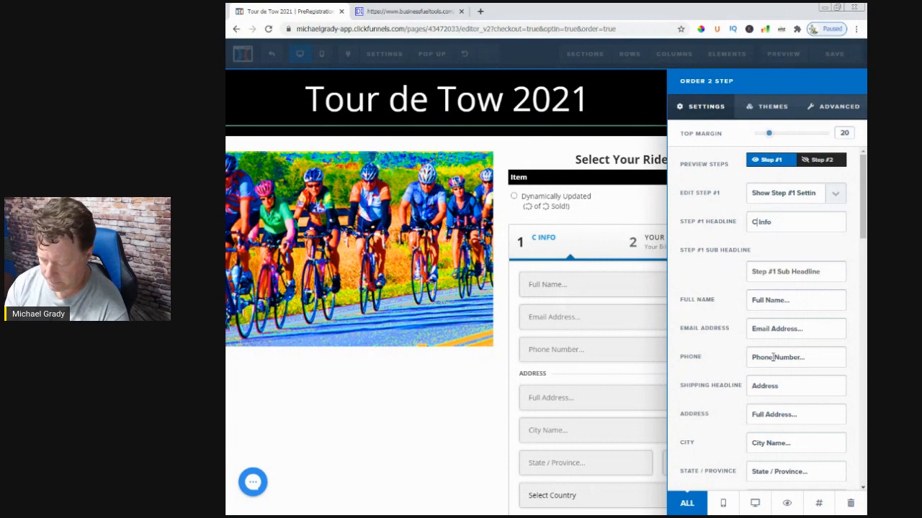
{"action": "type", "text": "t"}
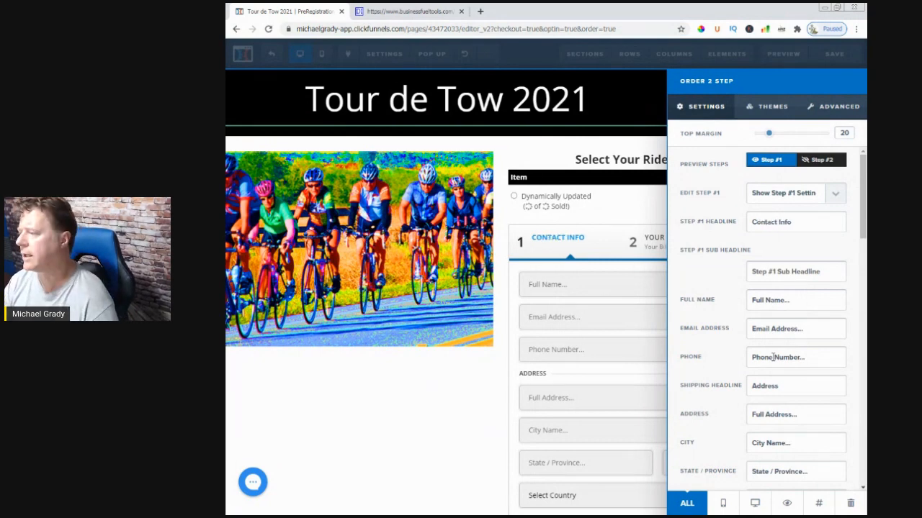
{"action": "left_click", "coordinate": [562, 401]}
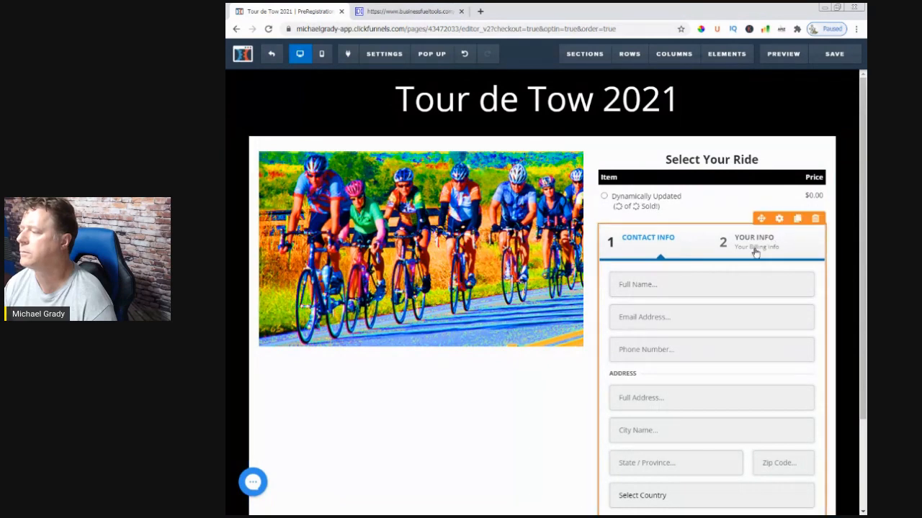
Hide the order form's Step #1 settings and cut "Your Billing Info" out of the Step #2 sub headline
{"action": "left_click", "coordinate": [778, 218]}
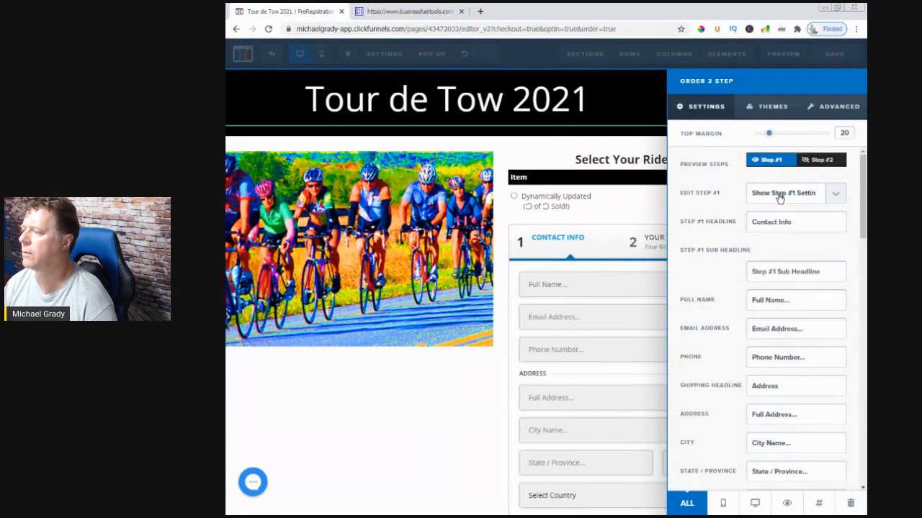
{"action": "left_click", "coordinate": [781, 199]}
{"action": "left_click", "coordinate": [776, 208]}
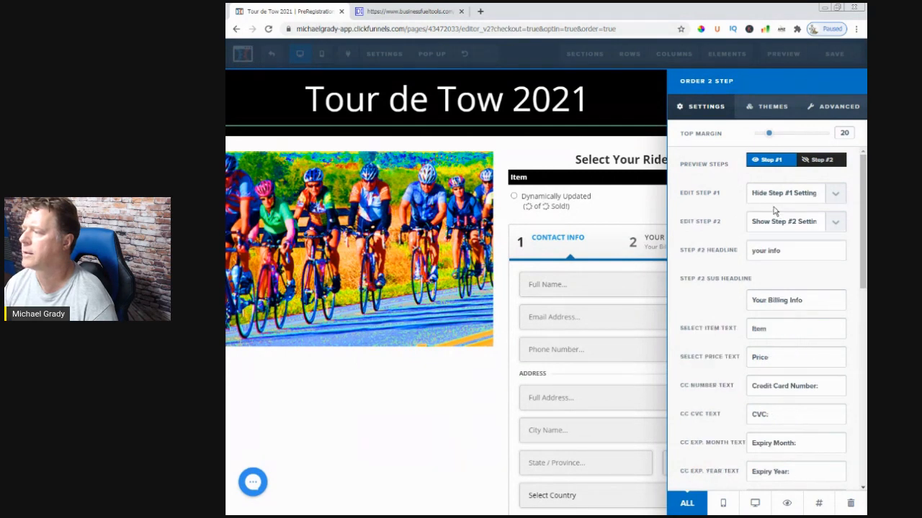
{"action": "left_click", "coordinate": [774, 224]}
{"action": "left_click", "coordinate": [774, 225]}
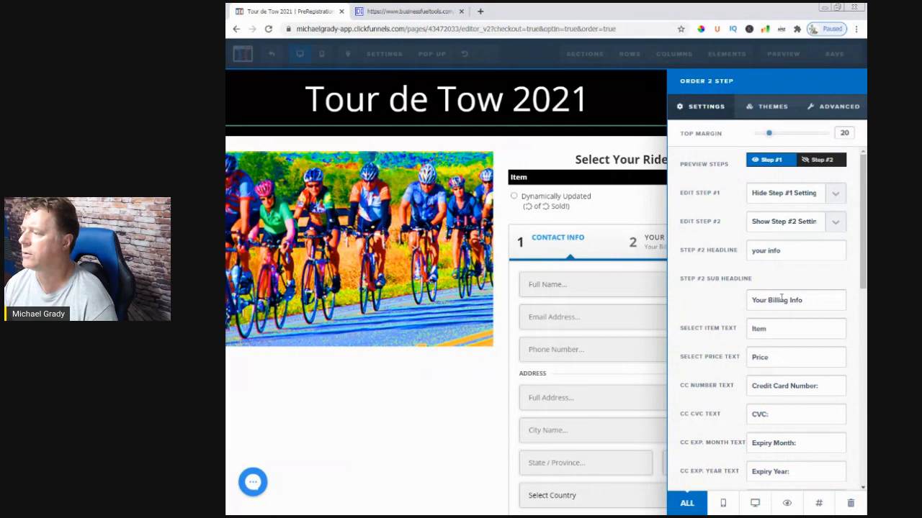
{"action": "left_click_drag", "start_coordinate": [805, 301], "coordinate": [744, 312]}
{"action": "left_click", "coordinate": [812, 302]}
{"action": "left_click_drag", "start_coordinate": [811, 302], "coordinate": [733, 302]}
{"action": "key", "text": "ctrl+c"}
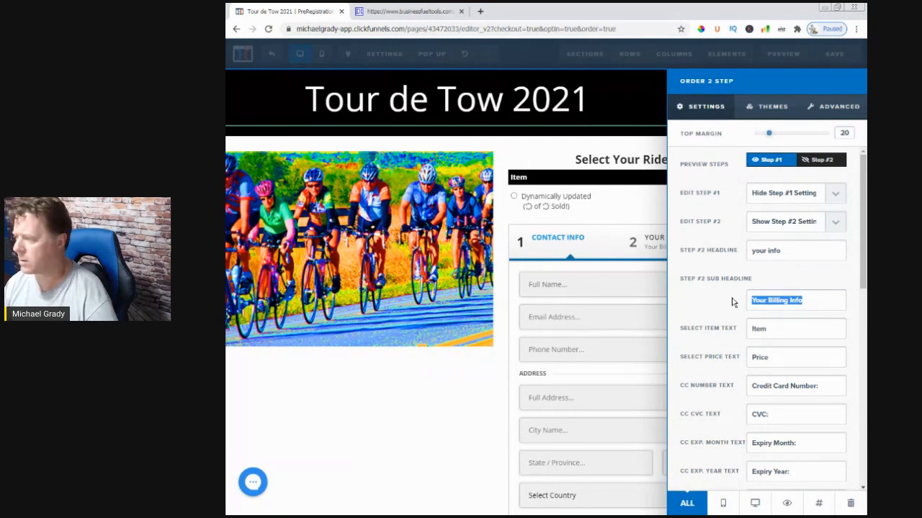
{"action": "key", "text": "BackSpace"}
Replace the Step #2 headline with the cut text, shortened to "Billing Info"
{"action": "left_click_drag", "start_coordinate": [778, 249], "coordinate": [726, 252]}
{"action": "key", "text": "ctrl+v"}
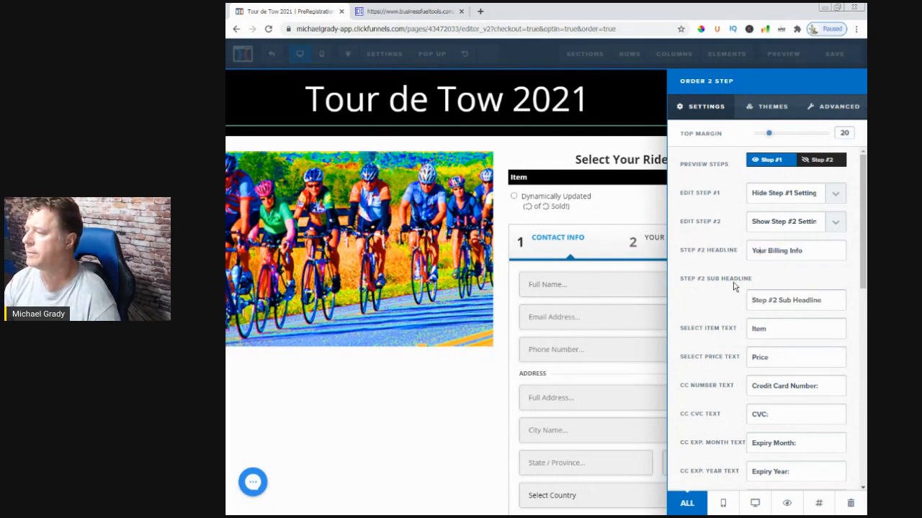
{"action": "key", "text": "BackSpace"}
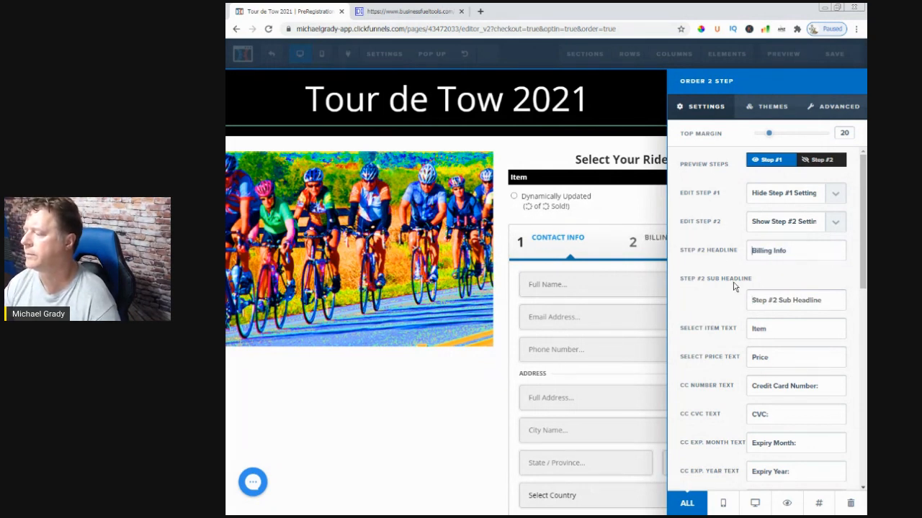
{"action": "left_click", "coordinate": [490, 372]}
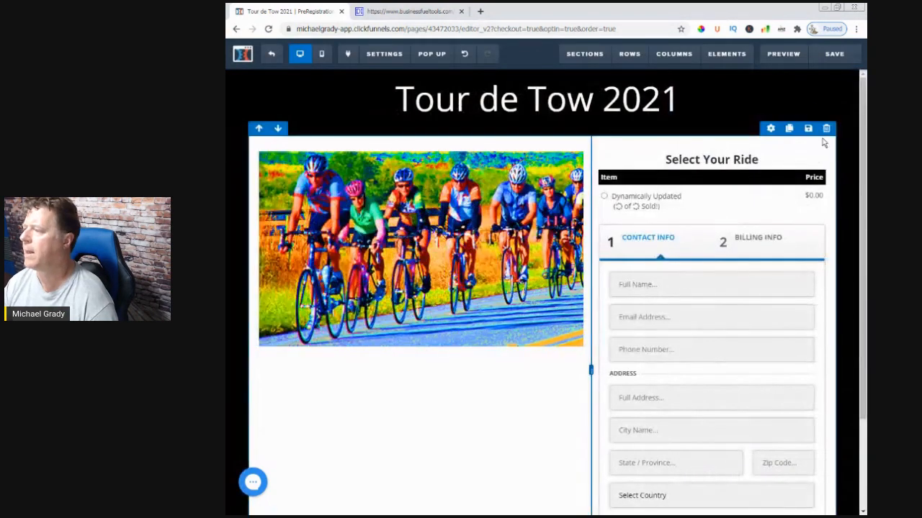
Save the Payment page and open the order form button's link in a new browser tab
{"action": "left_click", "coordinate": [834, 54]}
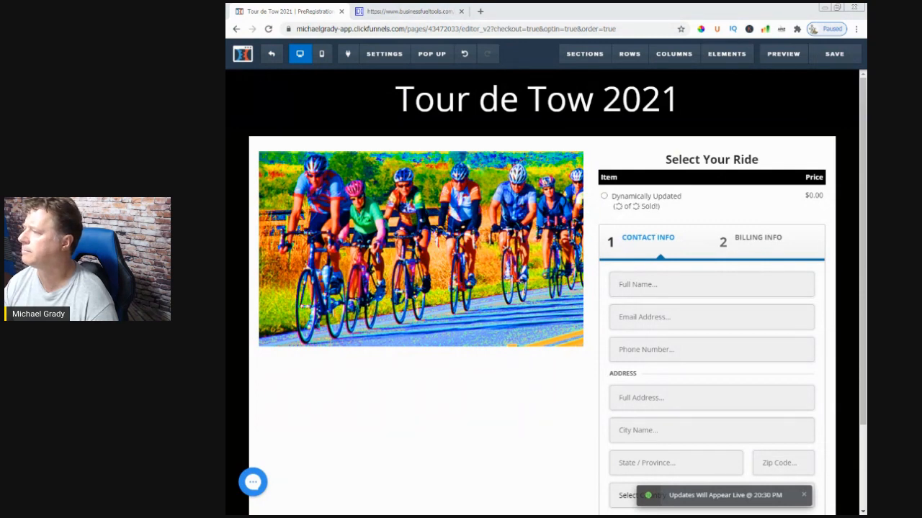
{"action": "left_click", "coordinate": [826, 60]}
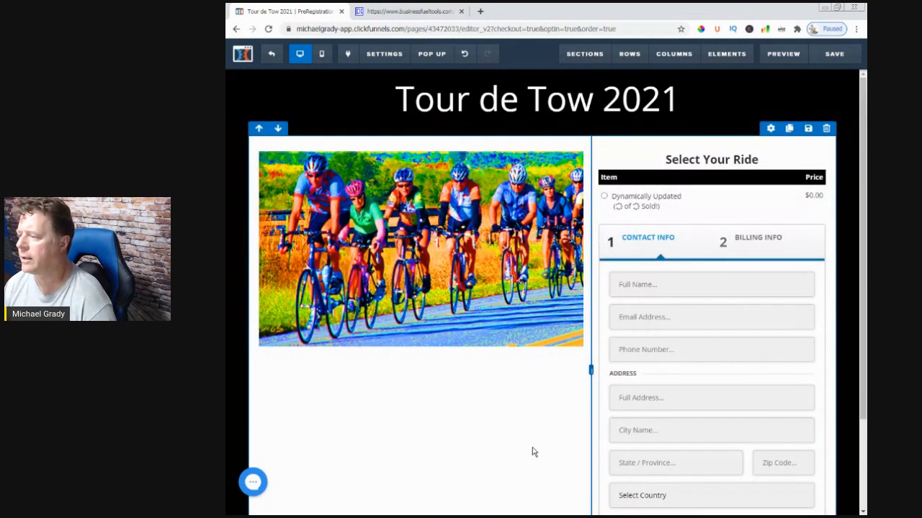
{"action": "scroll", "coordinate": [532, 452], "scroll_direction": "down", "scroll_amount": 2}
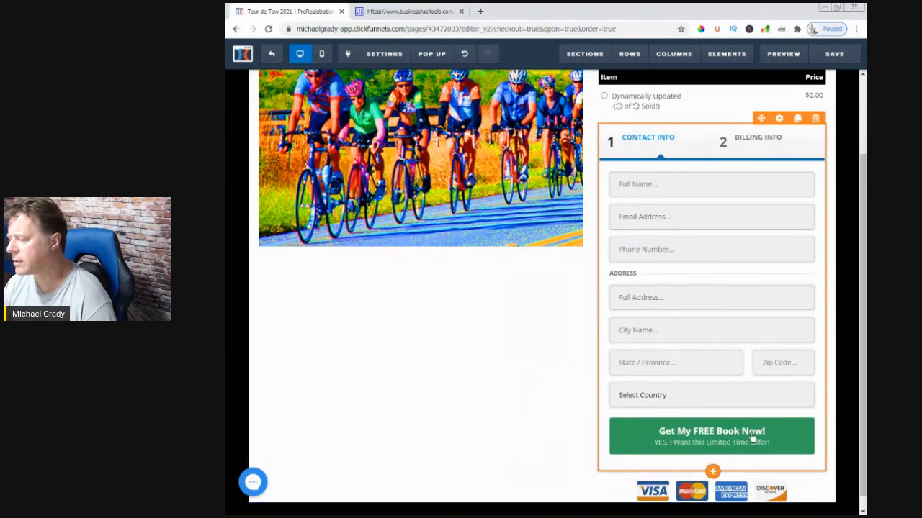
{"action": "middle_click", "coordinate": [664, 445]}
Set the order form's button color to light blue #28affa and check the button on the page
{"action": "scroll", "coordinate": [664, 445], "scroll_direction": "up", "scroll_amount": 2}
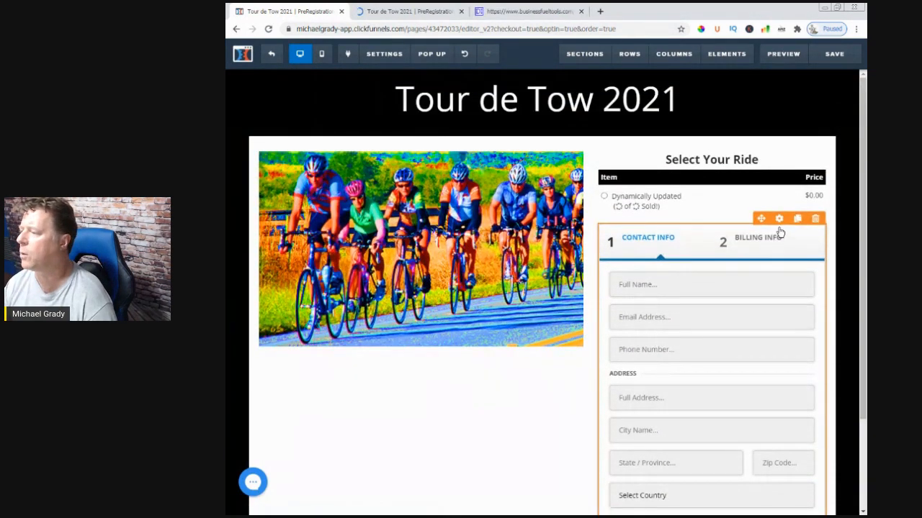
{"action": "left_click", "coordinate": [779, 219]}
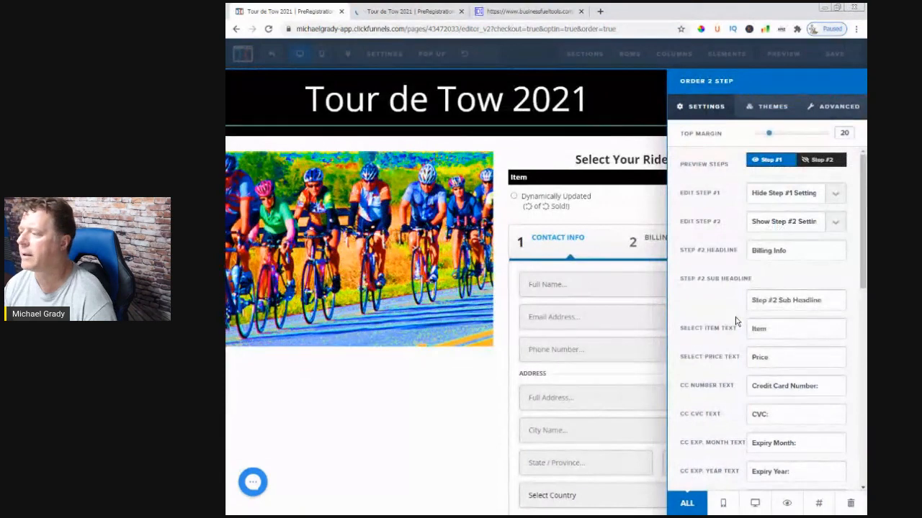
{"action": "scroll", "coordinate": [729, 322], "scroll_direction": "down", "scroll_amount": 8}
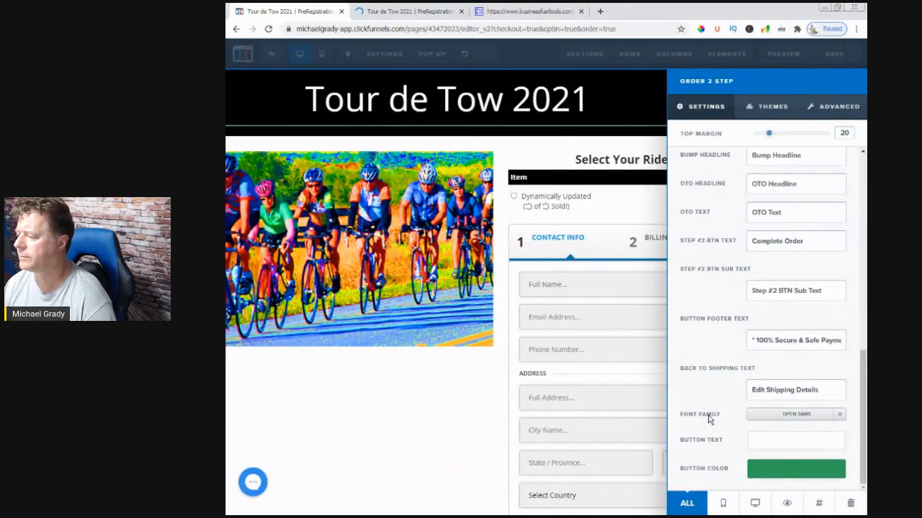
{"action": "left_click", "coordinate": [757, 478]}
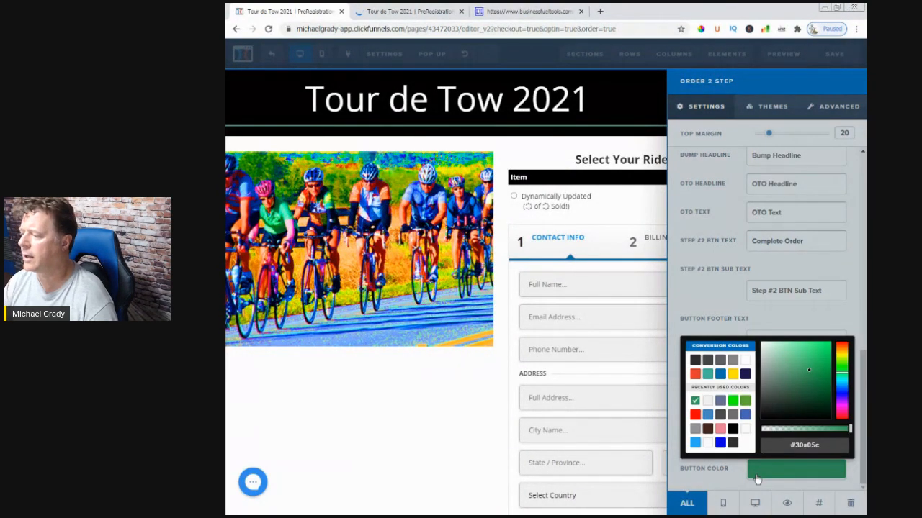
{"action": "left_click", "coordinate": [720, 443]}
{"action": "left_click", "coordinate": [695, 443]}
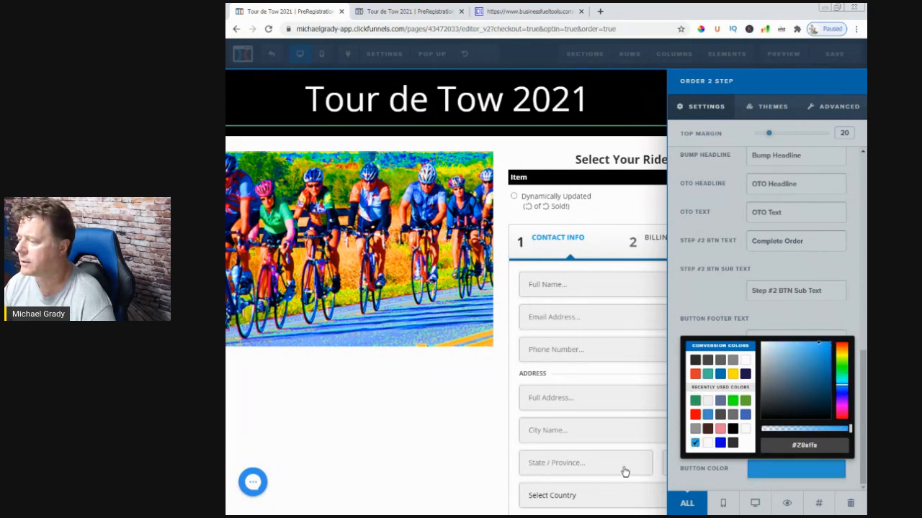
{"action": "left_click", "coordinate": [564, 477]}
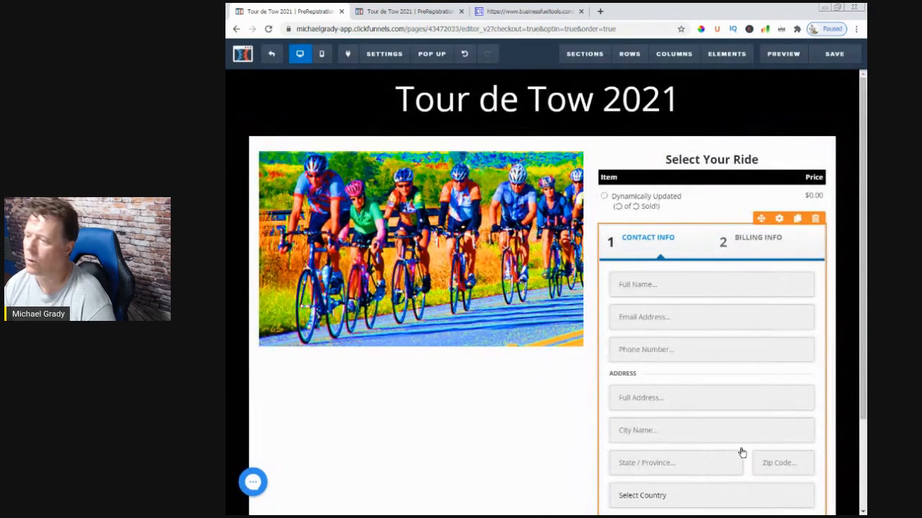
{"action": "scroll", "coordinate": [742, 452], "scroll_direction": "down", "scroll_amount": 3}
{"action": "scroll", "coordinate": [742, 453], "scroll_direction": "up", "scroll_amount": 3}
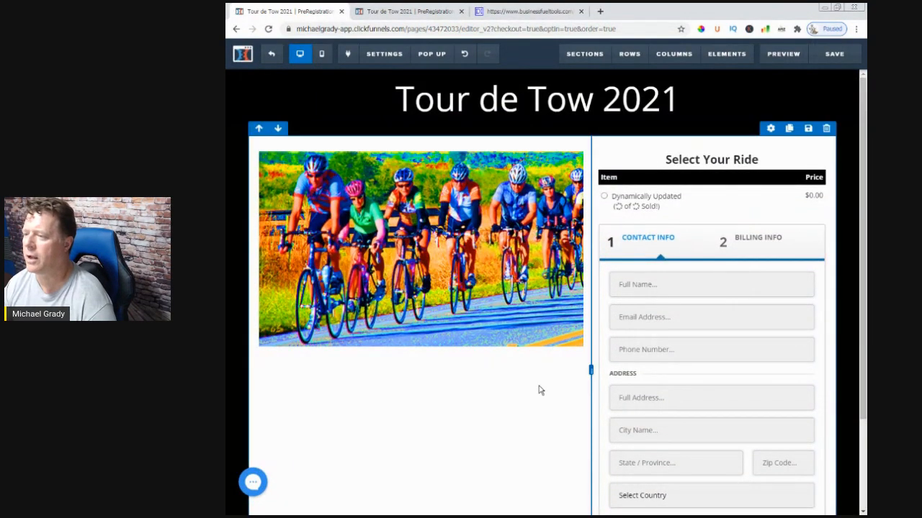
{"action": "scroll", "coordinate": [540, 389], "scroll_direction": "down", "scroll_amount": 3}
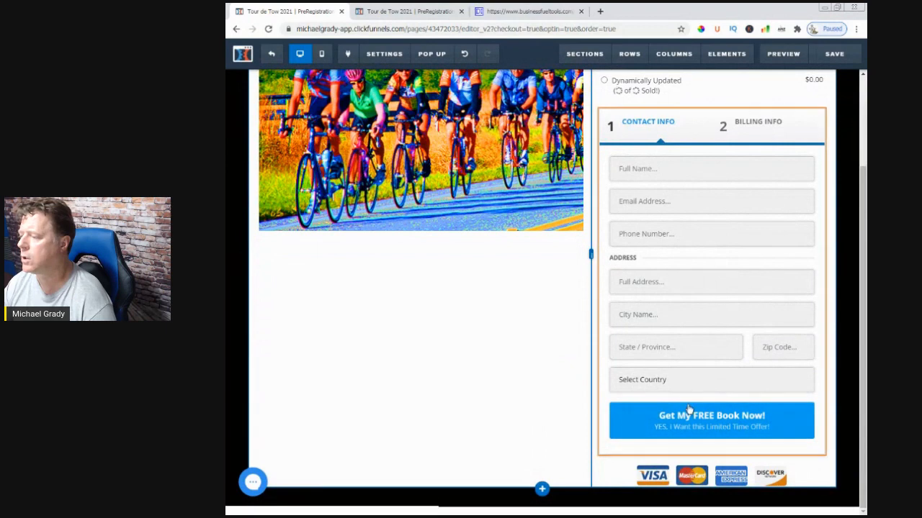
{"action": "scroll", "coordinate": [768, 178], "scroll_direction": "up", "scroll_amount": 3}
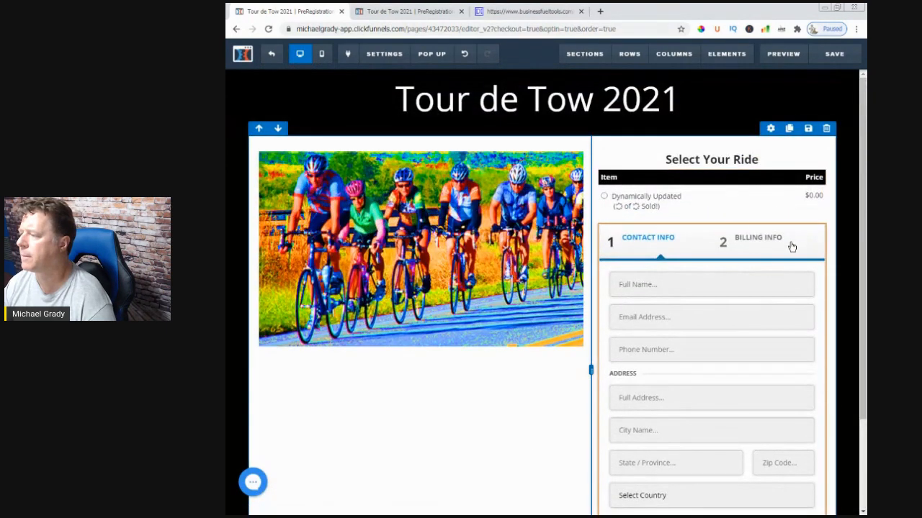
Look through the order form's visible settings and button color options for the first step's button wording
{"action": "left_click", "coordinate": [780, 220]}
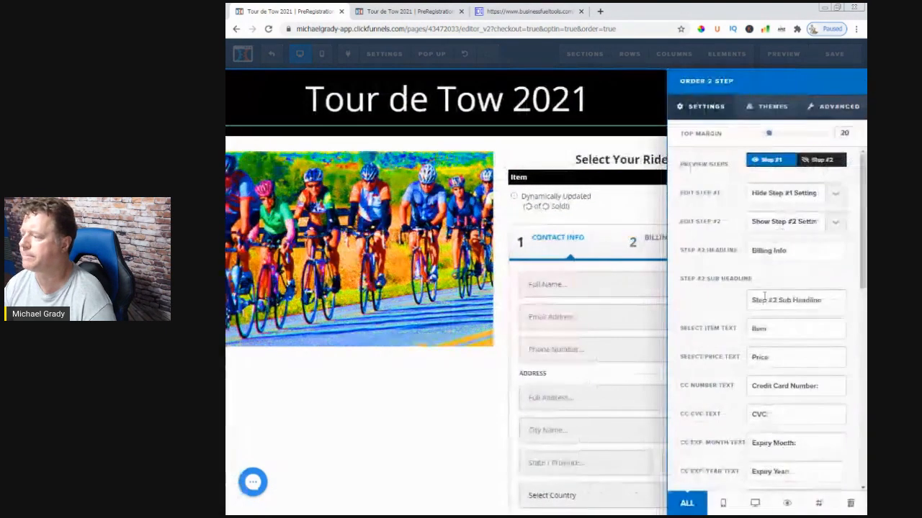
{"action": "scroll", "coordinate": [764, 301], "scroll_direction": "down", "scroll_amount": 5}
{"action": "scroll", "coordinate": [765, 301], "scroll_direction": "down", "scroll_amount": 3}
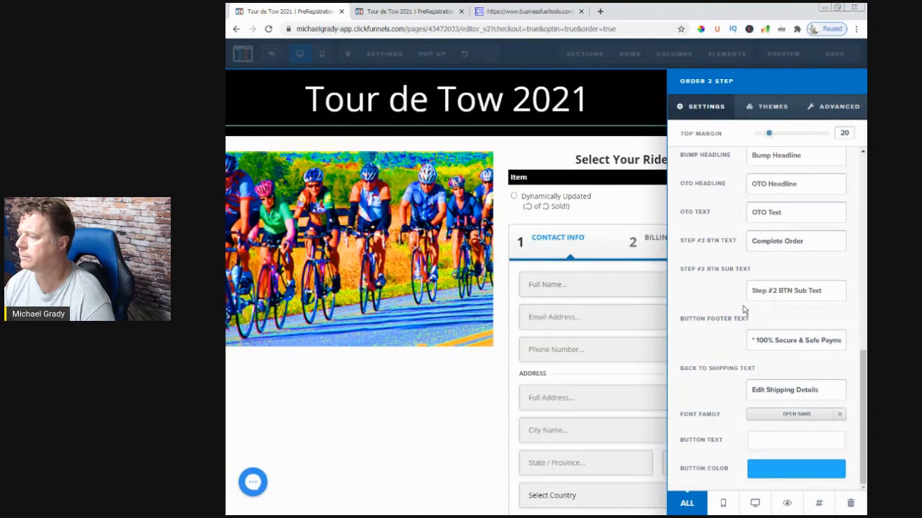
{"action": "scroll", "coordinate": [744, 309], "scroll_direction": "up", "scroll_amount": 3}
{"action": "scroll", "coordinate": [743, 309], "scroll_direction": "up", "scroll_amount": 3}
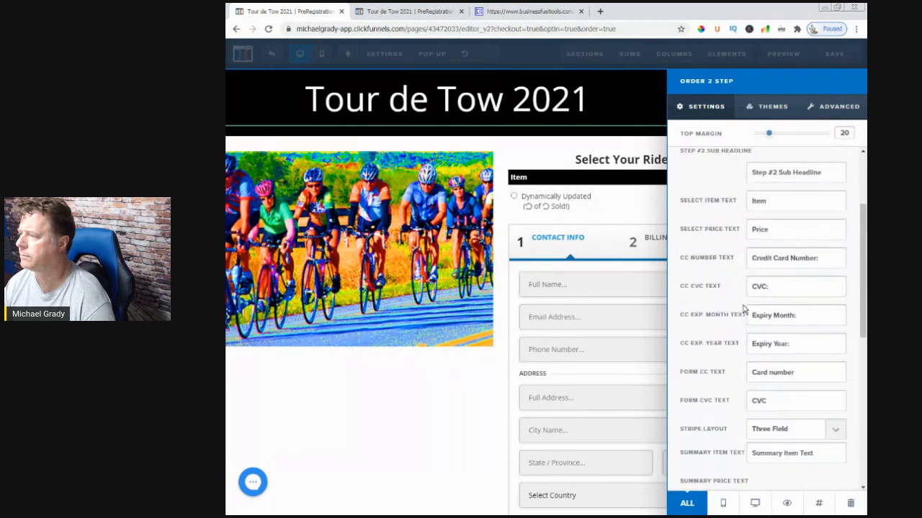
{"action": "scroll", "coordinate": [744, 310], "scroll_direction": "down", "scroll_amount": 5}
{"action": "left_click", "coordinate": [769, 471]}
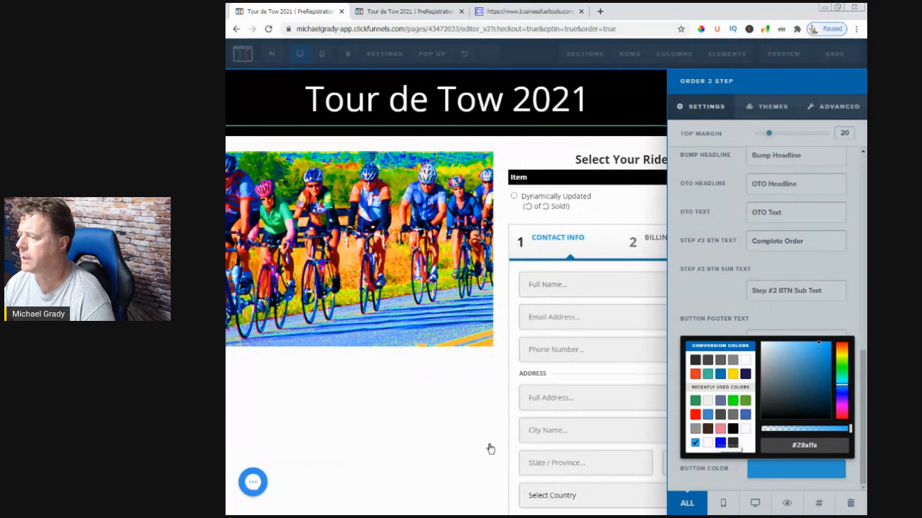
{"action": "left_click", "coordinate": [440, 413]}
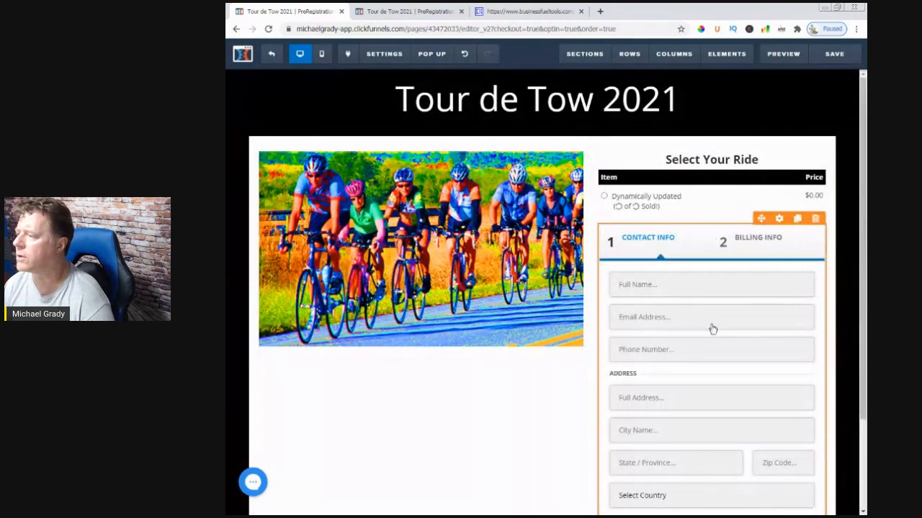
Preview Step #2 of the order form and examine its text and button settings
{"action": "left_click", "coordinate": [778, 221]}
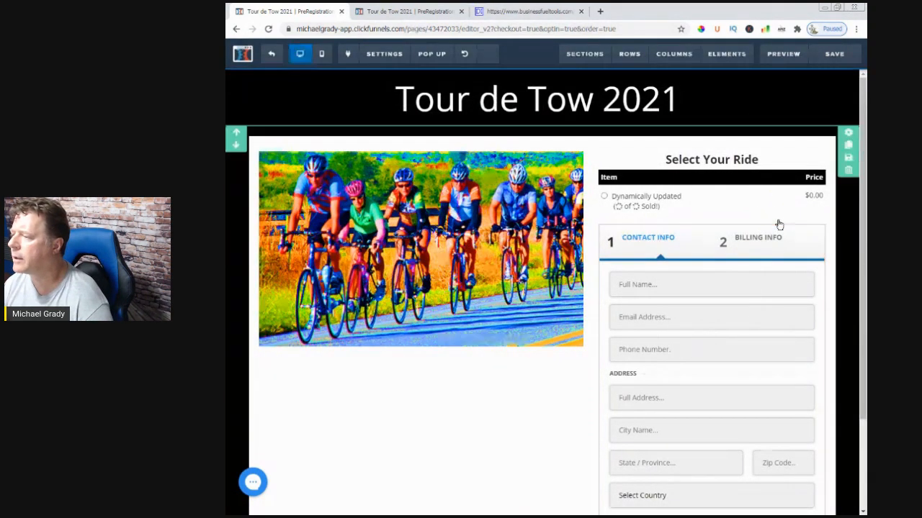
{"action": "left_click", "coordinate": [814, 161]}
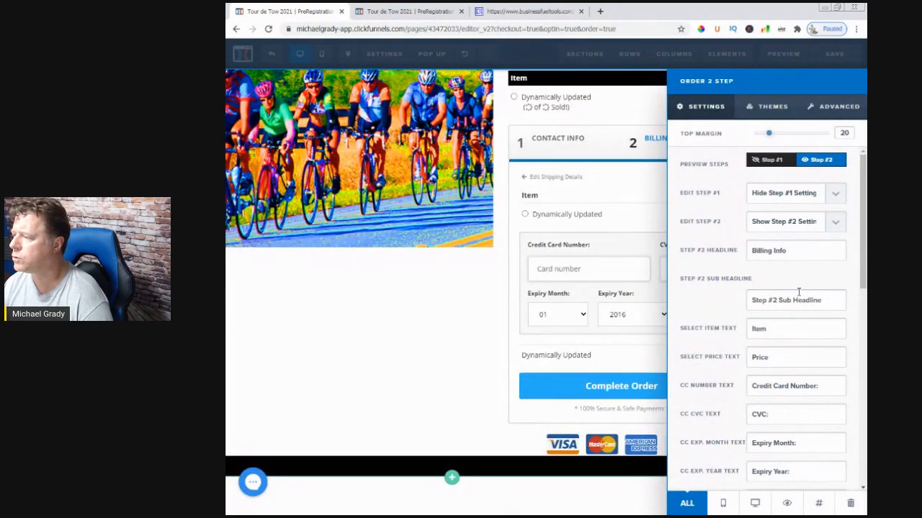
{"action": "scroll", "coordinate": [799, 292], "scroll_direction": "down", "scroll_amount": 10}
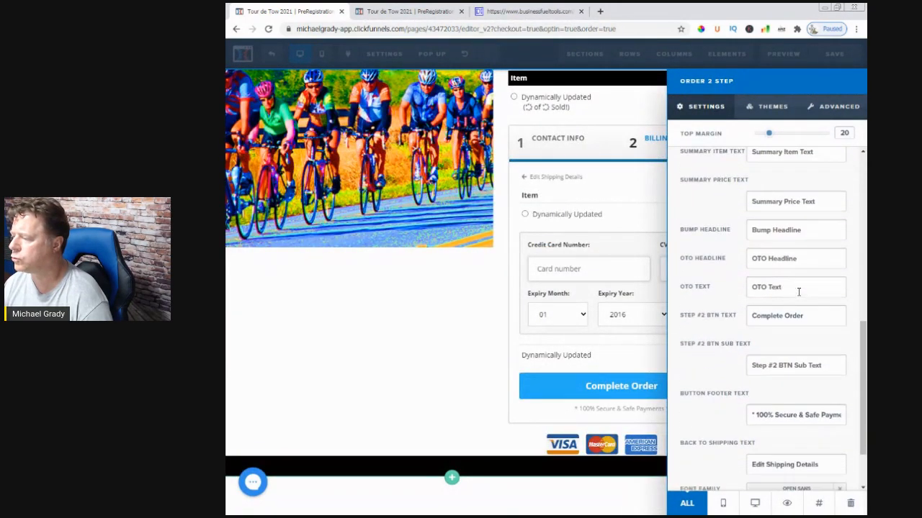
{"action": "scroll", "coordinate": [799, 292], "scroll_direction": "down", "scroll_amount": 2}
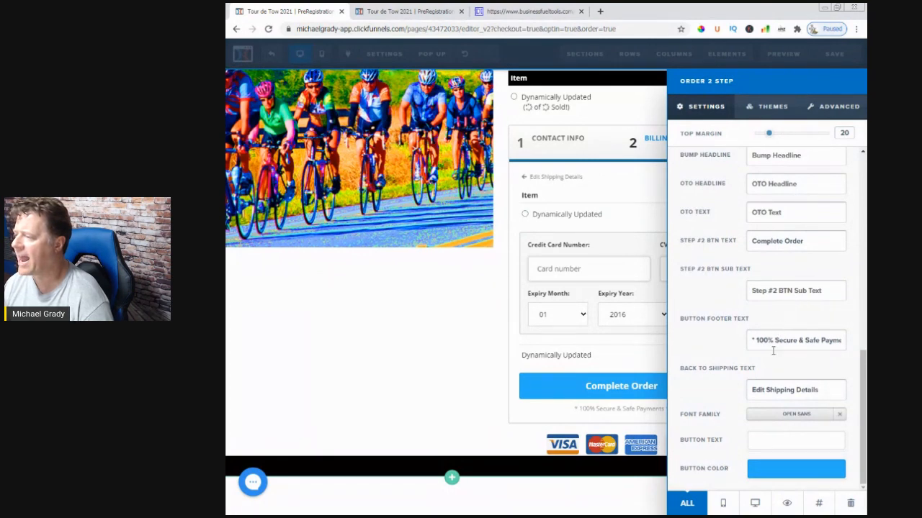
{"action": "scroll", "coordinate": [791, 336], "scroll_direction": "up", "scroll_amount": 4}
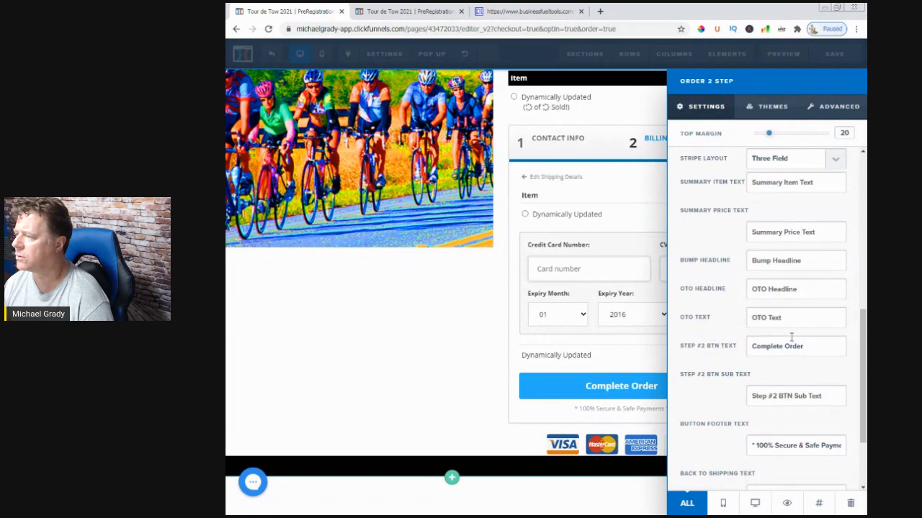
{"action": "scroll", "coordinate": [792, 336], "scroll_direction": "up", "scroll_amount": 9}
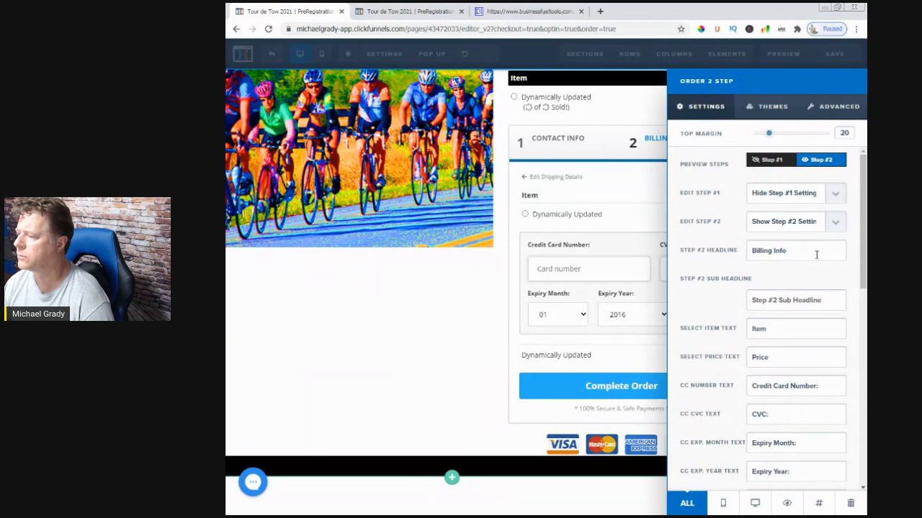
{"action": "scroll", "coordinate": [816, 255], "scroll_direction": "down", "scroll_amount": 3}
{"action": "scroll", "coordinate": [816, 255], "scroll_direction": "up", "scroll_amount": 3}
Preview Step #1 of the order form, show its settings, and set the Step #1 button text to "Go To Next Step"
{"action": "left_click", "coordinate": [776, 158]}
{"action": "left_click", "coordinate": [824, 201]}
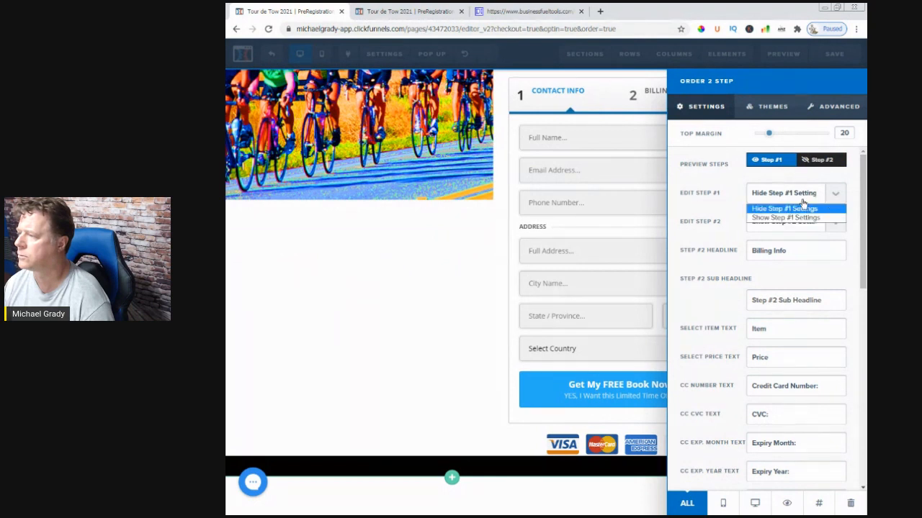
{"action": "left_click", "coordinate": [782, 217]}
{"action": "scroll", "coordinate": [777, 241], "scroll_direction": "down", "scroll_amount": 4}
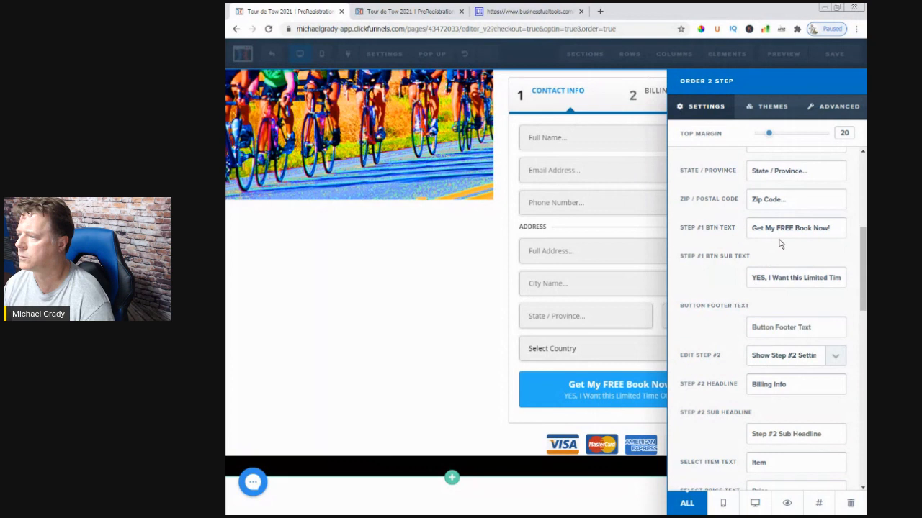
{"action": "left_click_drag", "start_coordinate": [834, 228], "coordinate": [689, 288]}
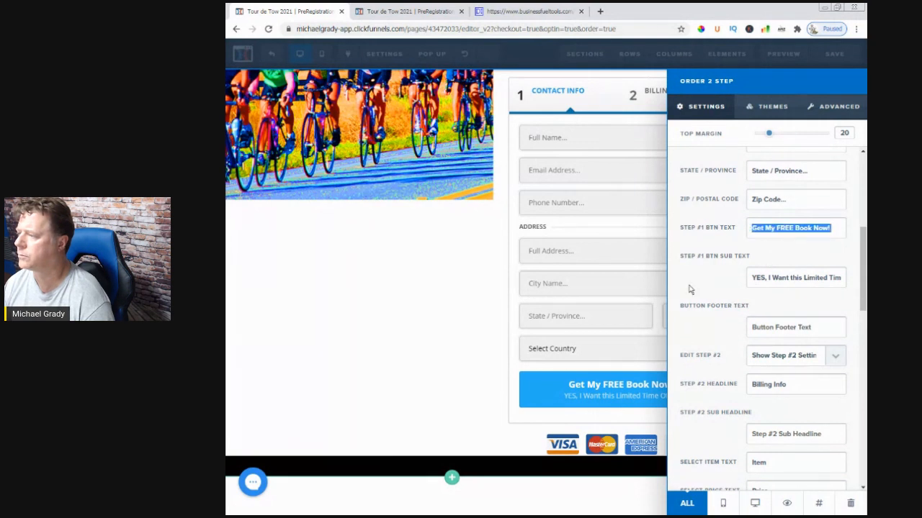
{"action": "key", "text": "BackSpace"}
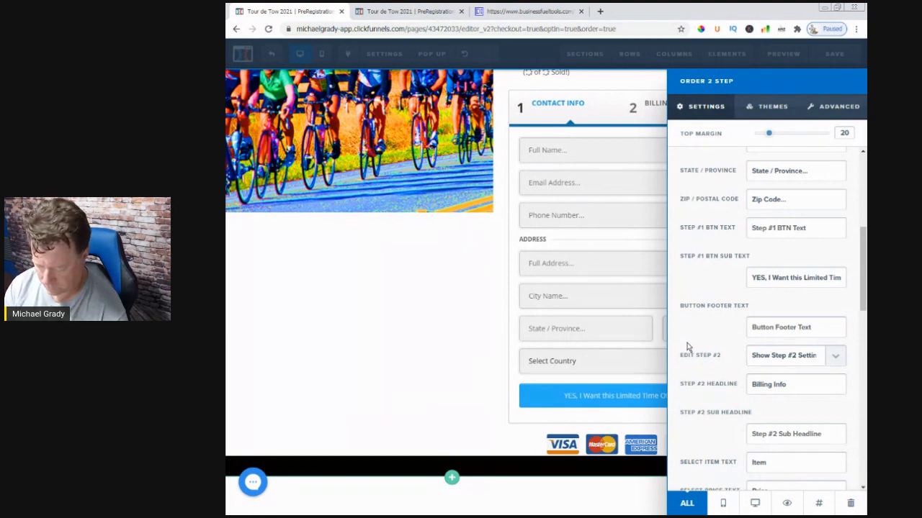
{"action": "type", "text": "G"}
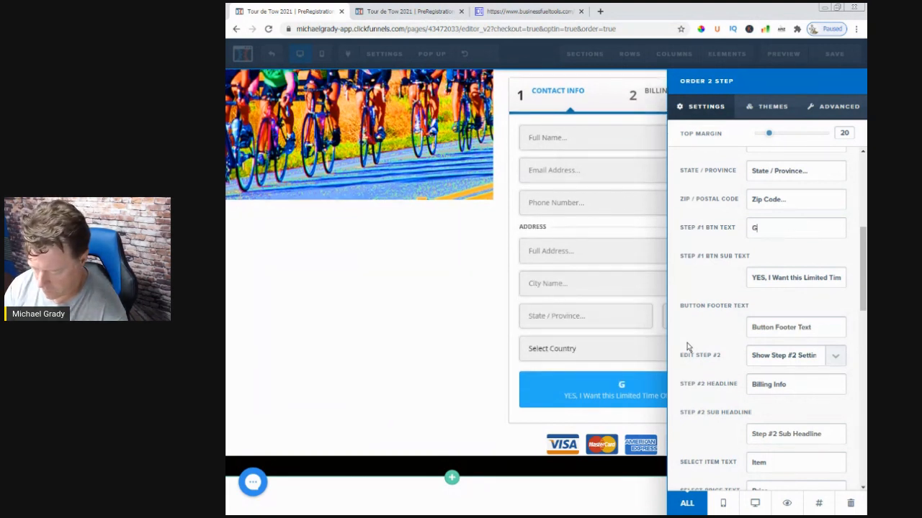
{"action": "type", "text": "o To Next Step"}
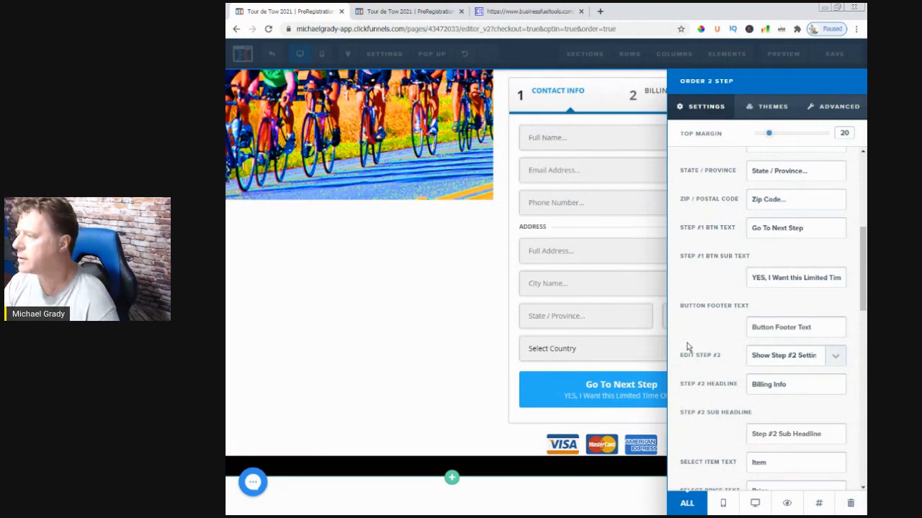
Clear the Step #1 button sub text of the order form and save the Payment page
{"action": "triple_click", "coordinate": [773, 291]}
{"action": "key", "text": "BackSpace"}
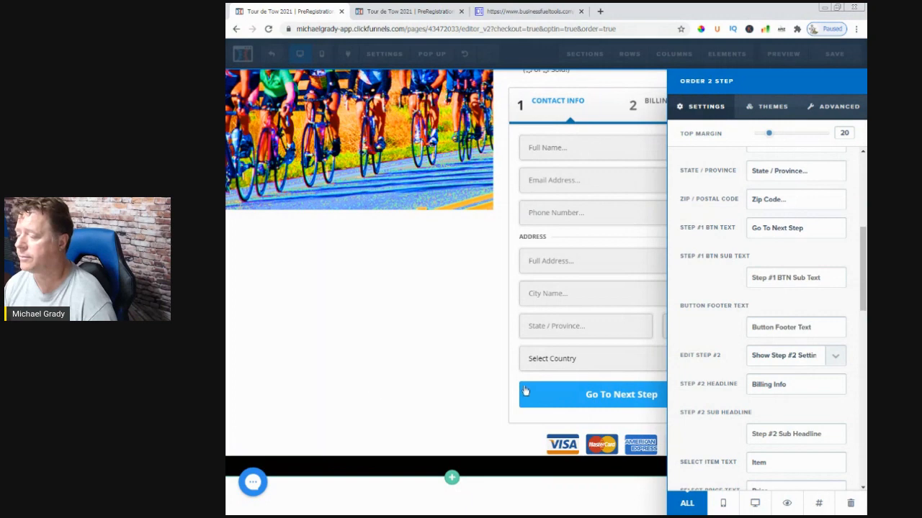
{"action": "left_click", "coordinate": [444, 373]}
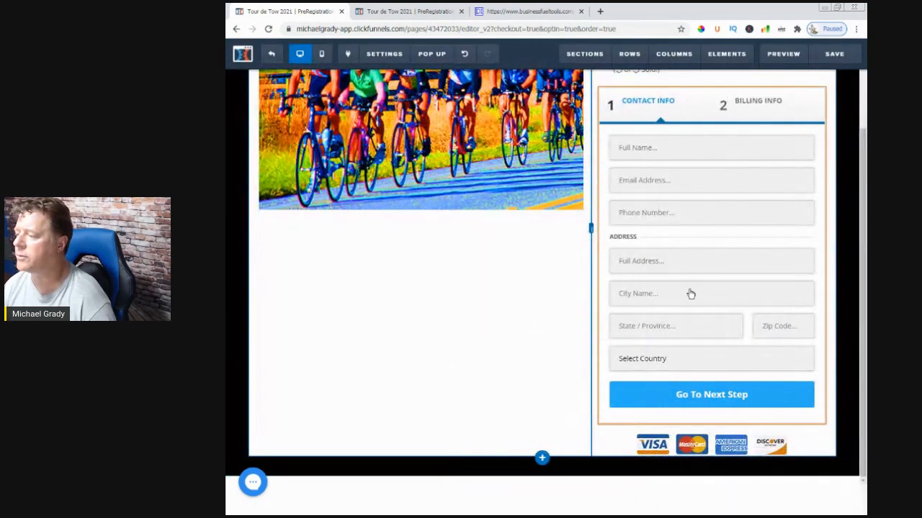
{"action": "left_click", "coordinate": [833, 55]}
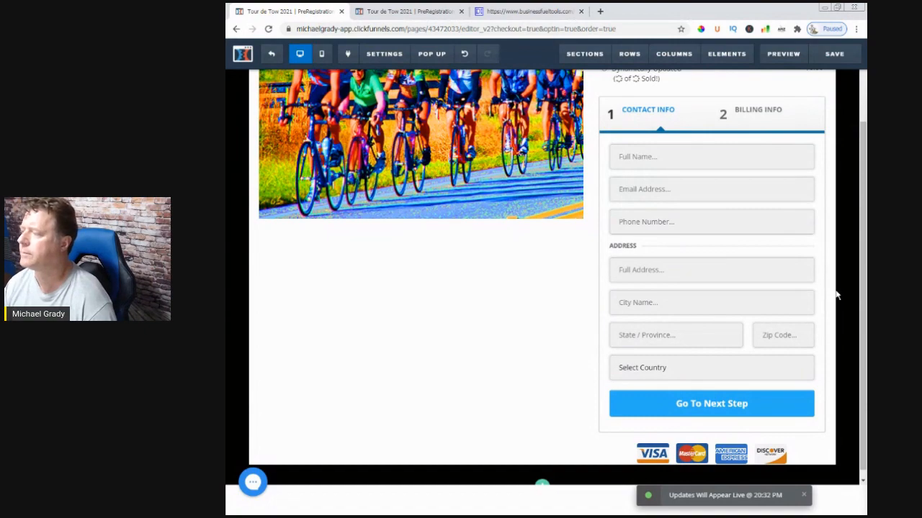
Set the bottom padding of the two-column row holding the image and order form to 10 and save the page
{"action": "scroll", "coordinate": [827, 271], "scroll_direction": "up", "scroll_amount": 2}
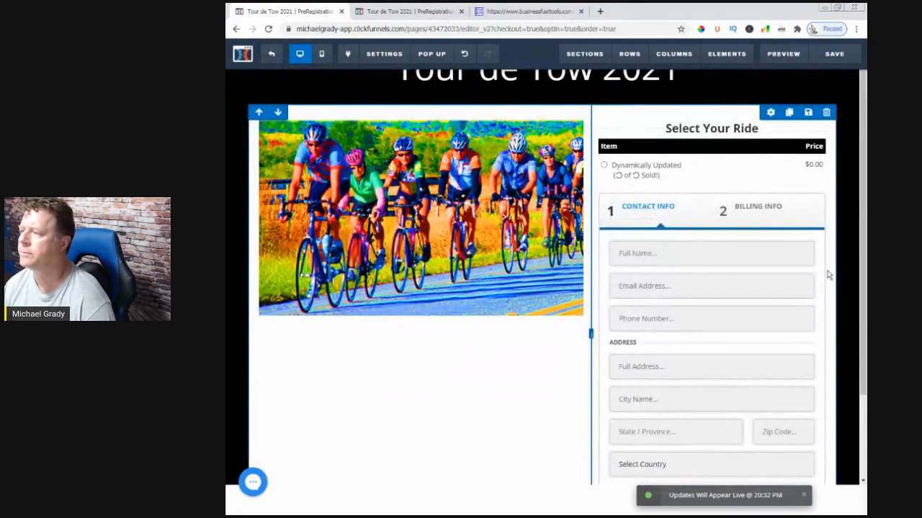
{"action": "scroll", "coordinate": [827, 272], "scroll_direction": "down", "scroll_amount": 2}
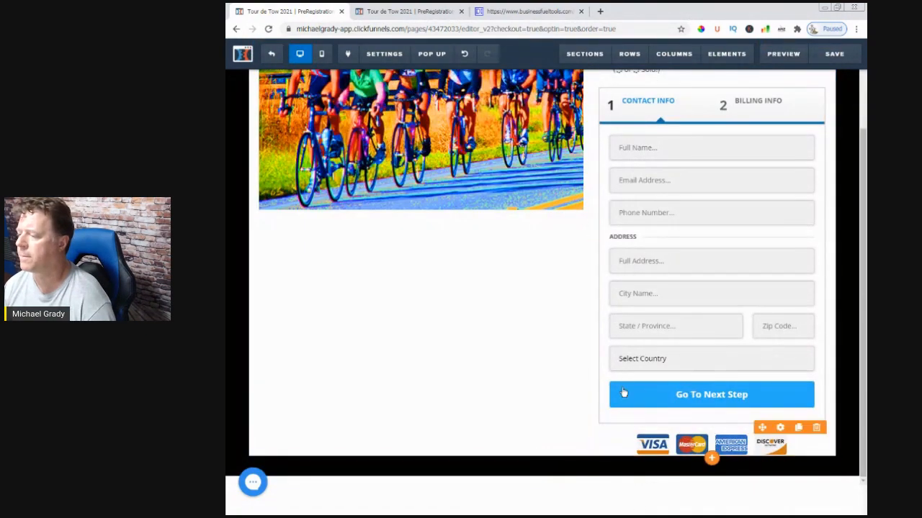
{"action": "scroll", "coordinate": [632, 411], "scroll_direction": "up", "scroll_amount": 3}
{"action": "scroll", "coordinate": [722, 410], "scroll_direction": "down", "scroll_amount": 3}
{"action": "scroll", "coordinate": [720, 404], "scroll_direction": "up", "scroll_amount": 3}
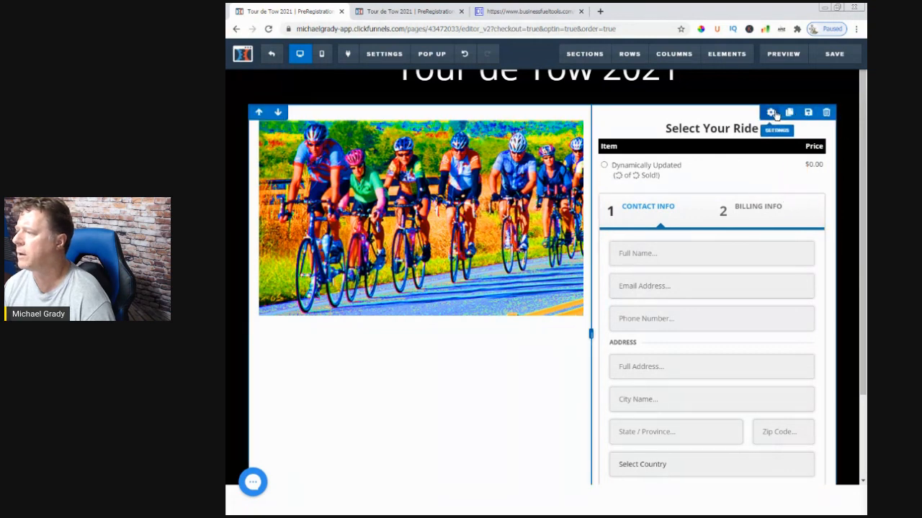
{"action": "left_click", "coordinate": [771, 113]}
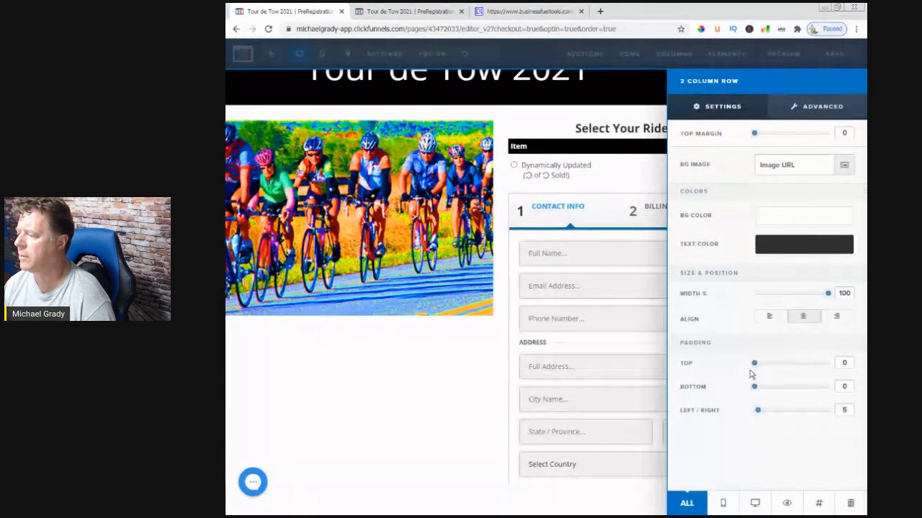
{"action": "left_click_drag", "start_coordinate": [757, 392], "coordinate": [761, 390]}
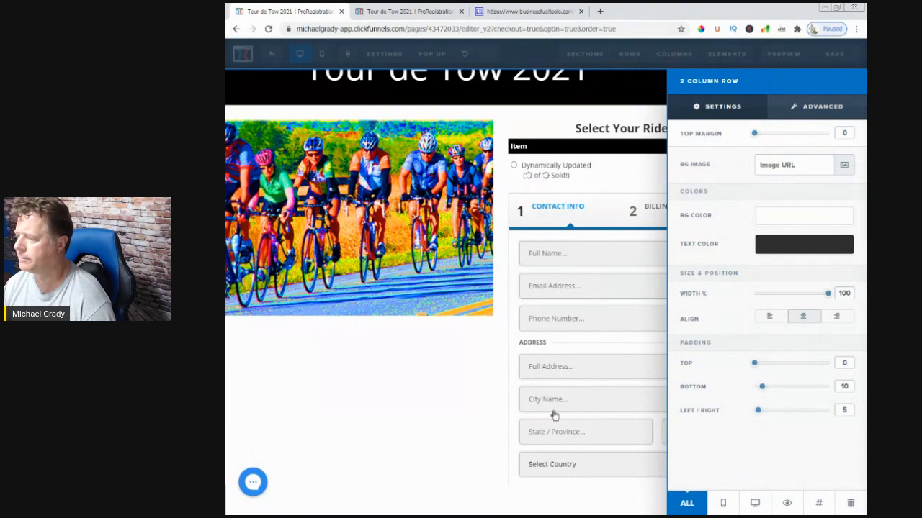
{"action": "left_click", "coordinate": [496, 442]}
{"action": "scroll", "coordinate": [566, 432], "scroll_direction": "down", "scroll_amount": 2}
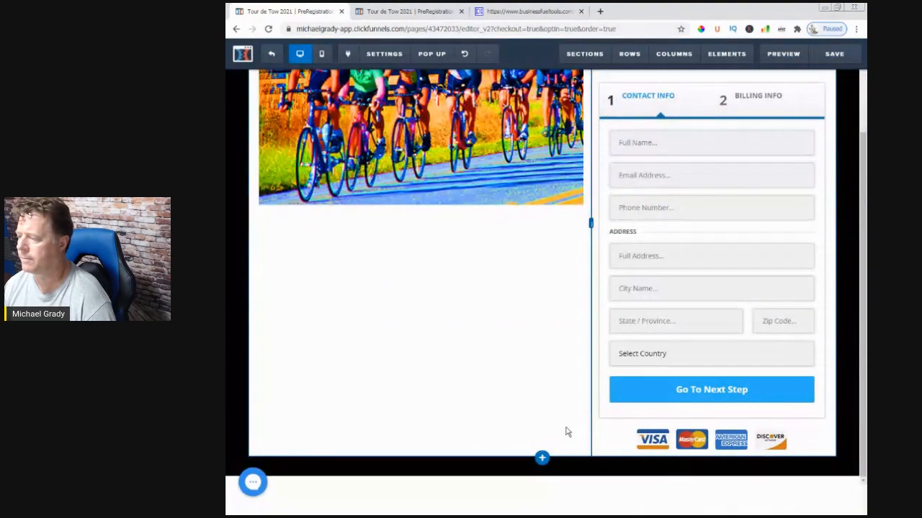
{"action": "scroll", "coordinate": [587, 349], "scroll_direction": "up", "scroll_amount": 2}
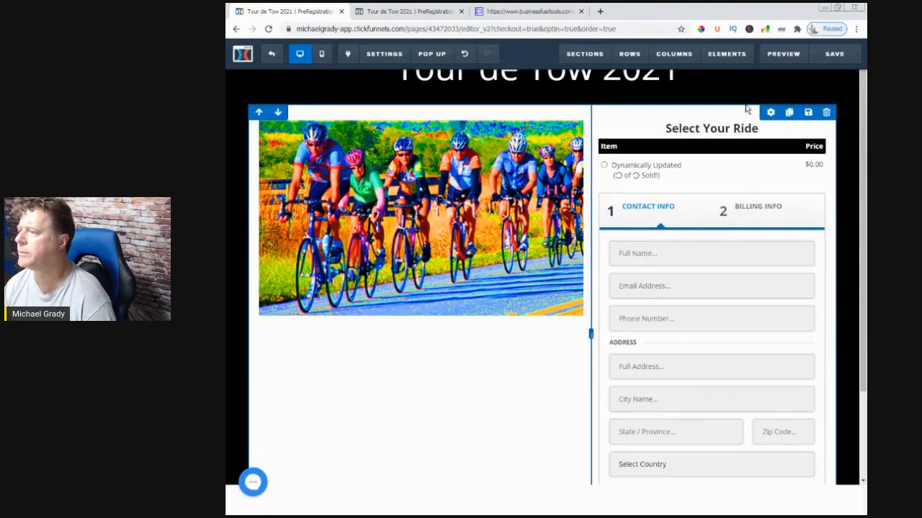
{"action": "left_click", "coordinate": [830, 56]}
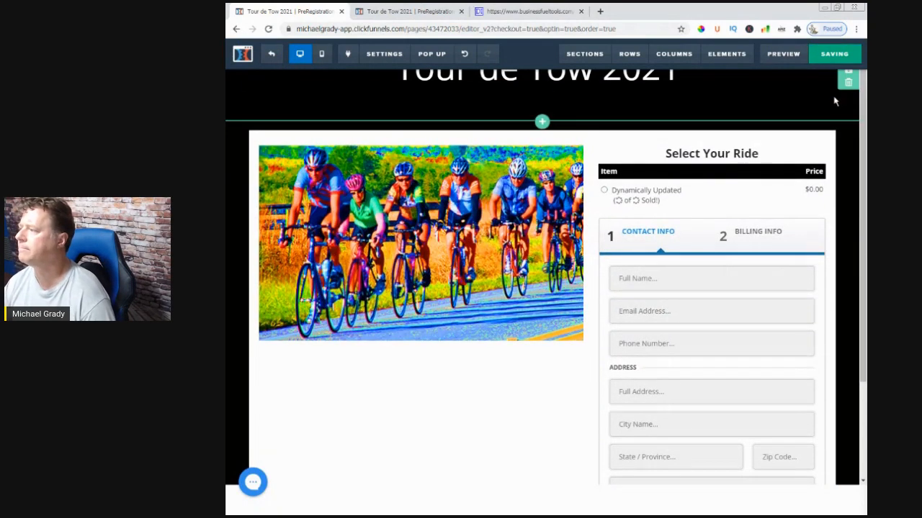
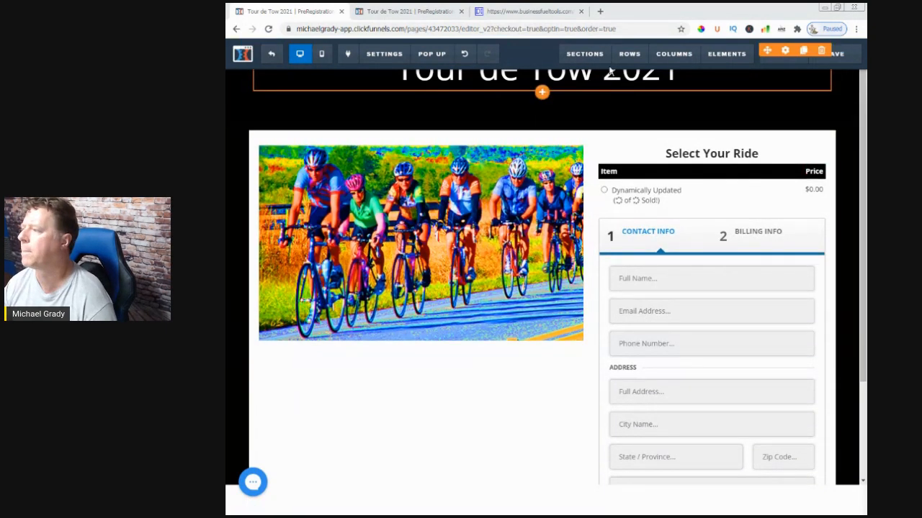
Save the Payment page and return to the Payment step's overview to review its URL
{"action": "left_click", "coordinate": [829, 56]}
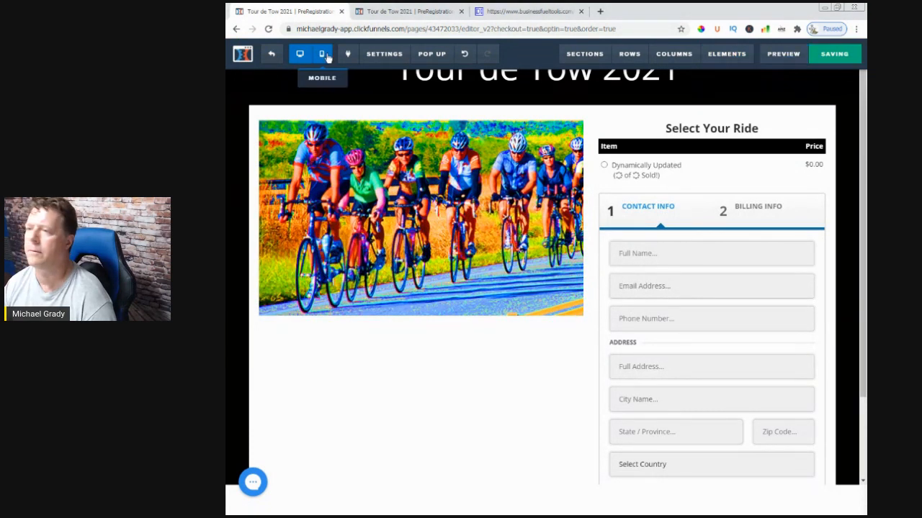
{"action": "left_click", "coordinate": [273, 58]}
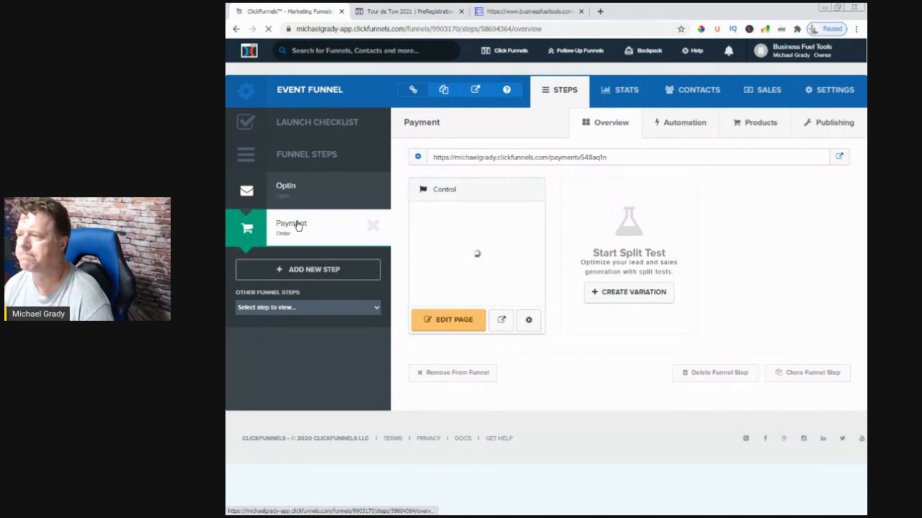
{"action": "left_click_drag", "start_coordinate": [435, 157], "coordinate": [613, 161]}
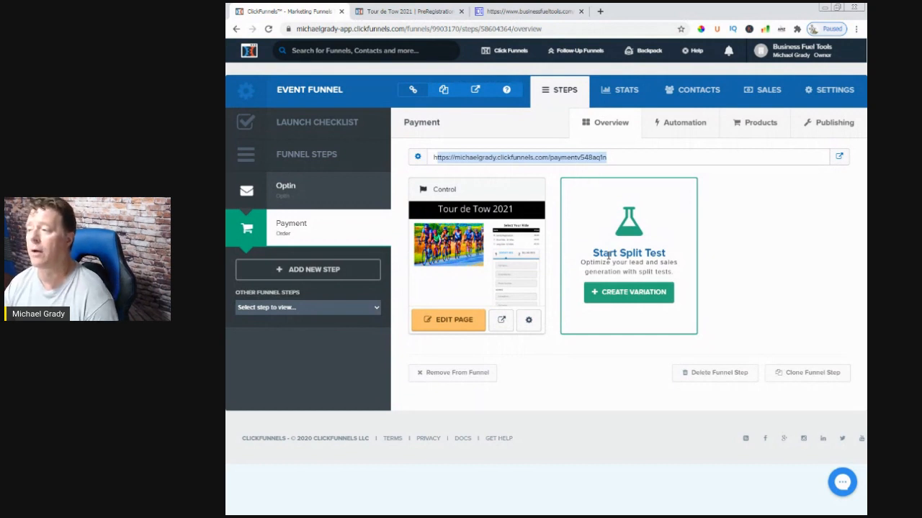
Set the Payment funnel step's path to order-event-registration in its publishing settings and update the funnel step
{"action": "left_click", "coordinate": [829, 124]}
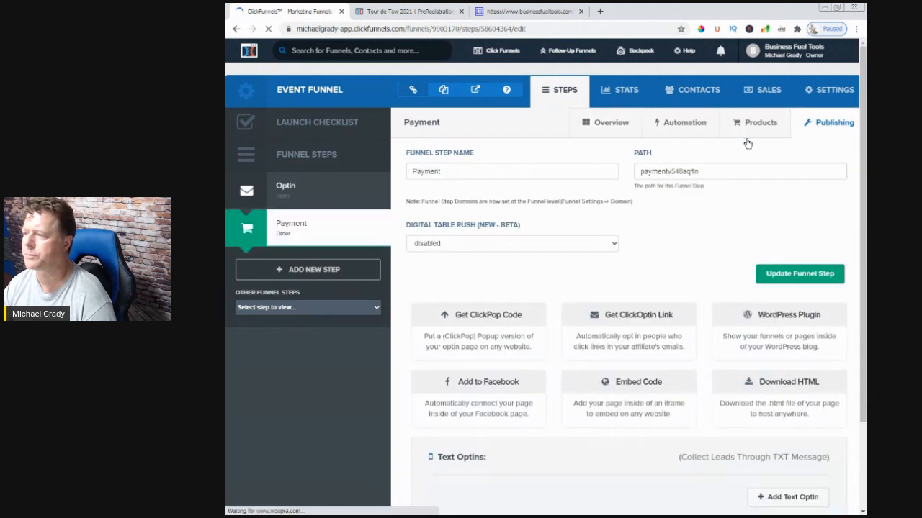
{"action": "left_click", "coordinate": [660, 177]}
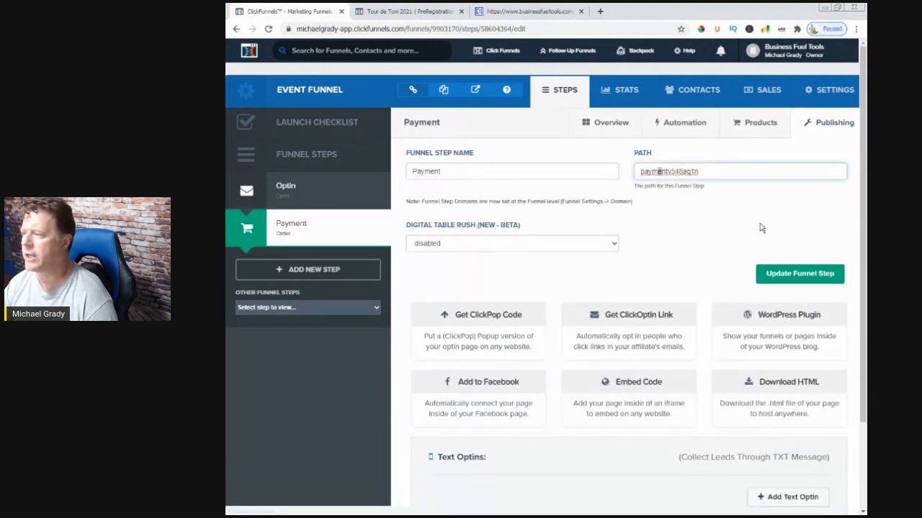
{"action": "left_click", "coordinate": [709, 172]}
{"action": "left_click_drag", "start_coordinate": [709, 172], "coordinate": [571, 231]}
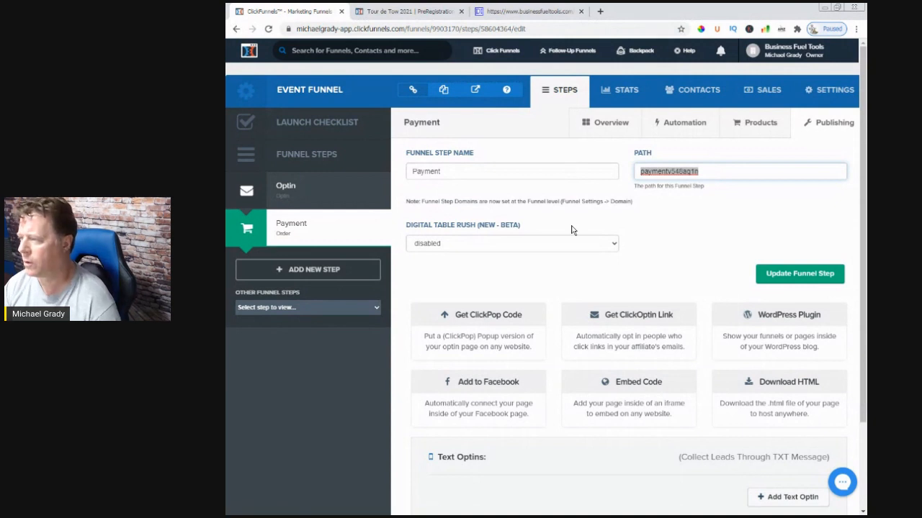
{"action": "key", "text": "BackSpace"}
{"action": "type", "text": "eventregistration"}
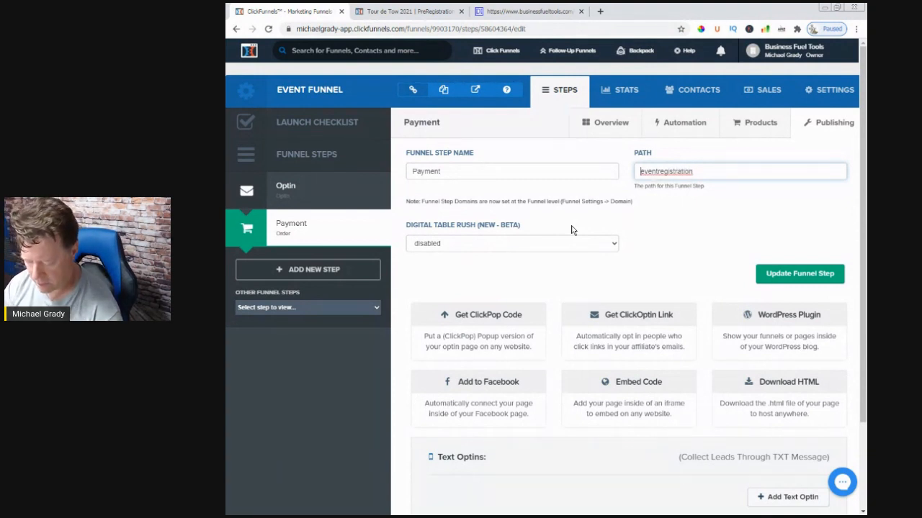
{"action": "type", "text": "ordwer"}
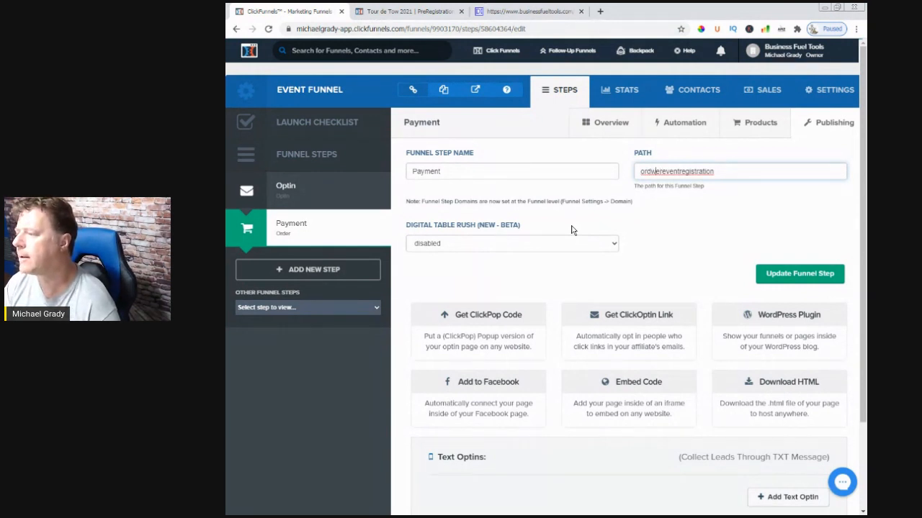
{"action": "key", "text": "Left"}
{"action": "key", "text": "Left"}
{"action": "key", "text": "BackSpace"}
{"action": "key", "text": "Right"}
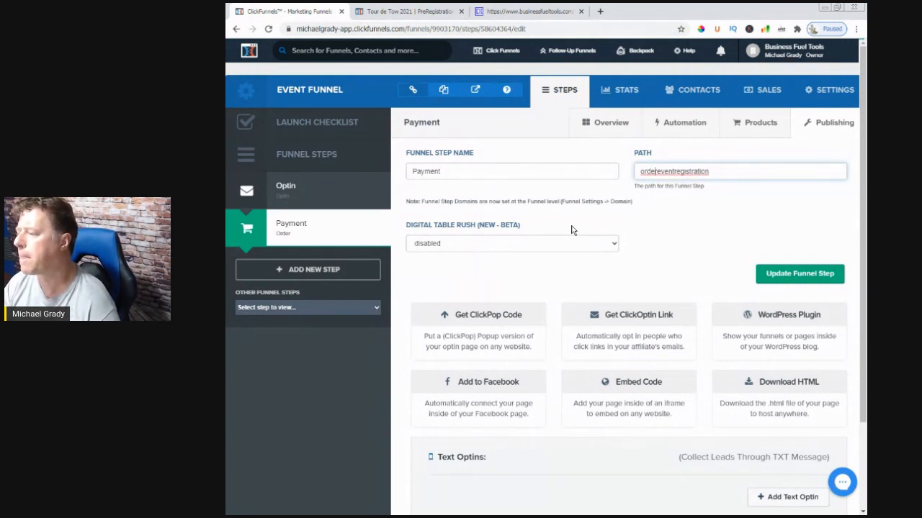
{"action": "type", "text": "-"}
{"action": "type", "text": "-"}
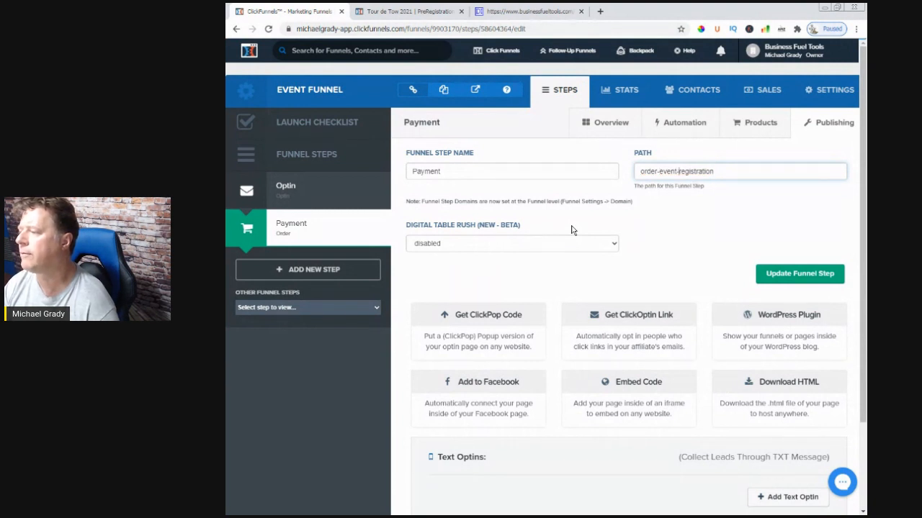
{"action": "left_click", "coordinate": [782, 278]}
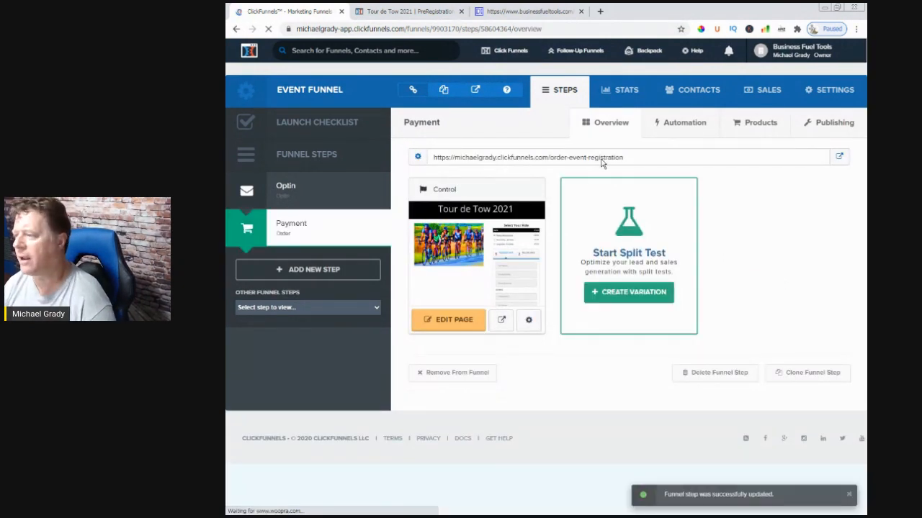
Copy the new path into the Payment page's own settings, change it to order_event_registration, and update the page
{"action": "left_click_drag", "start_coordinate": [631, 159], "coordinate": [550, 164]}
{"action": "key", "text": "ctrl+c"}
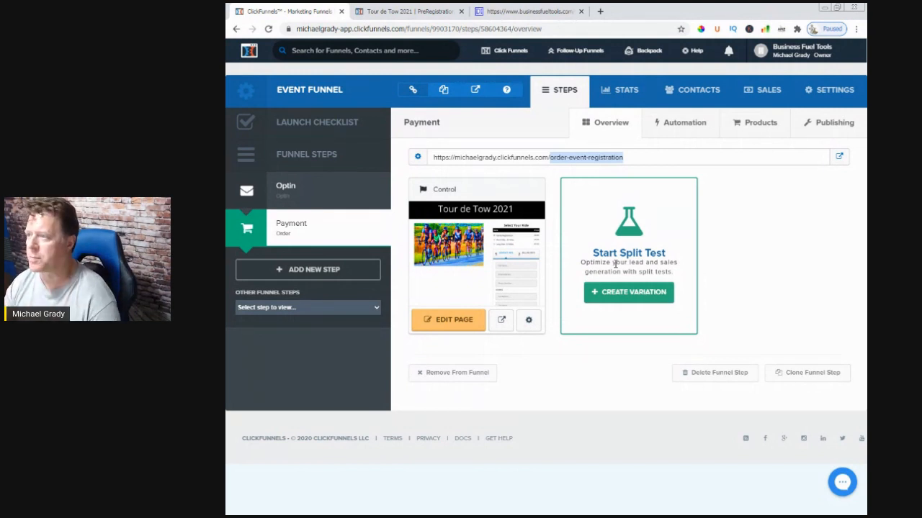
{"action": "left_click", "coordinate": [529, 321]}
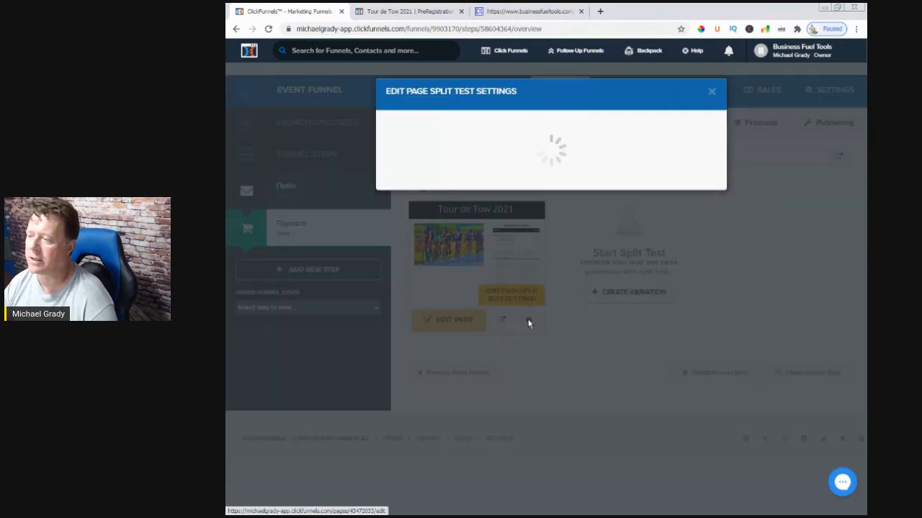
{"action": "left_click_drag", "start_coordinate": [492, 206], "coordinate": [351, 209]}
{"action": "key", "text": "BackSpace"}
{"action": "key", "text": "ctrl+v"}
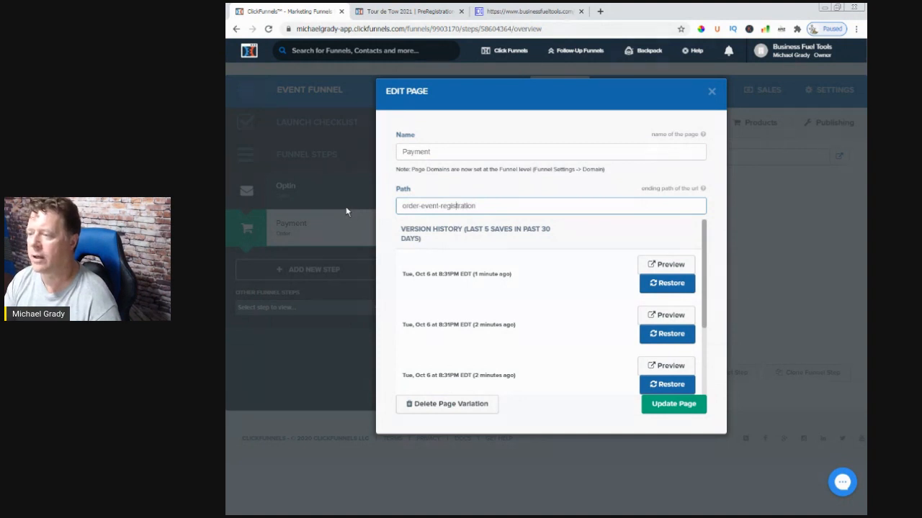
{"action": "key", "text": "BackSpace"}
{"action": "type", "text": "_"}
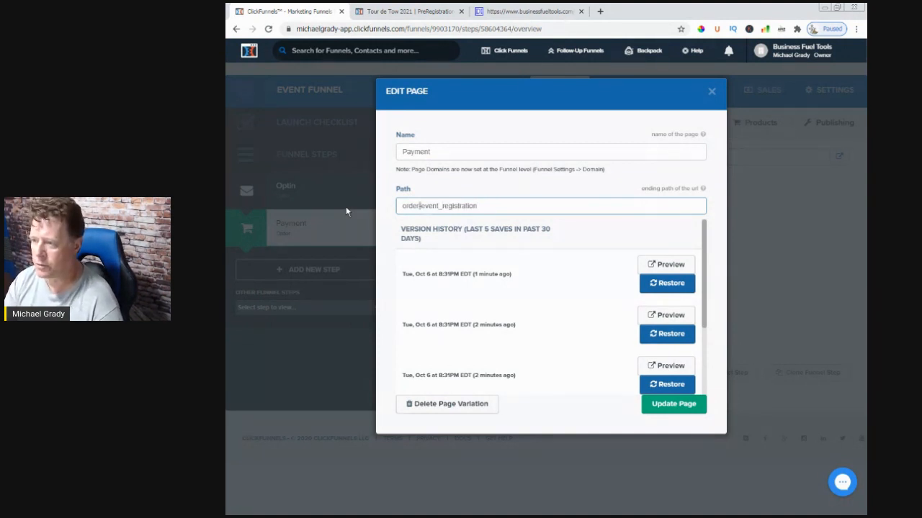
{"action": "type", "text": "_"}
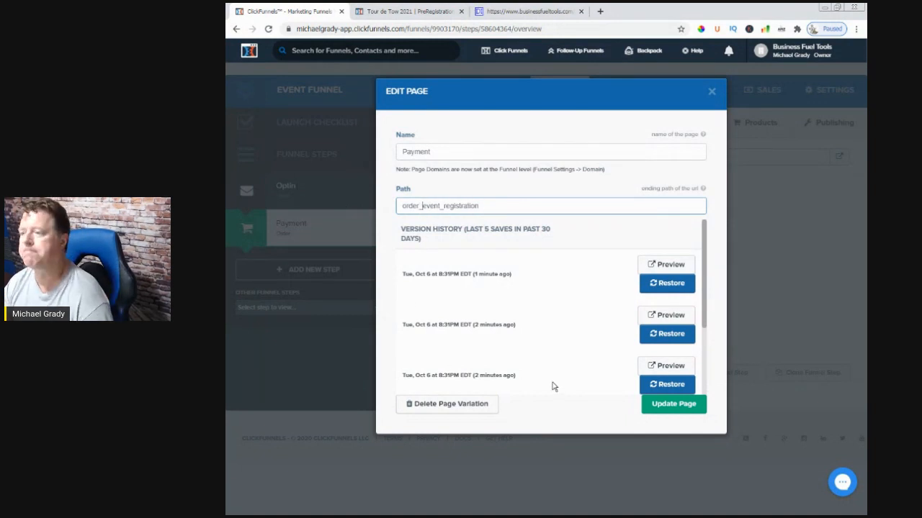
{"action": "left_click", "coordinate": [661, 408]}
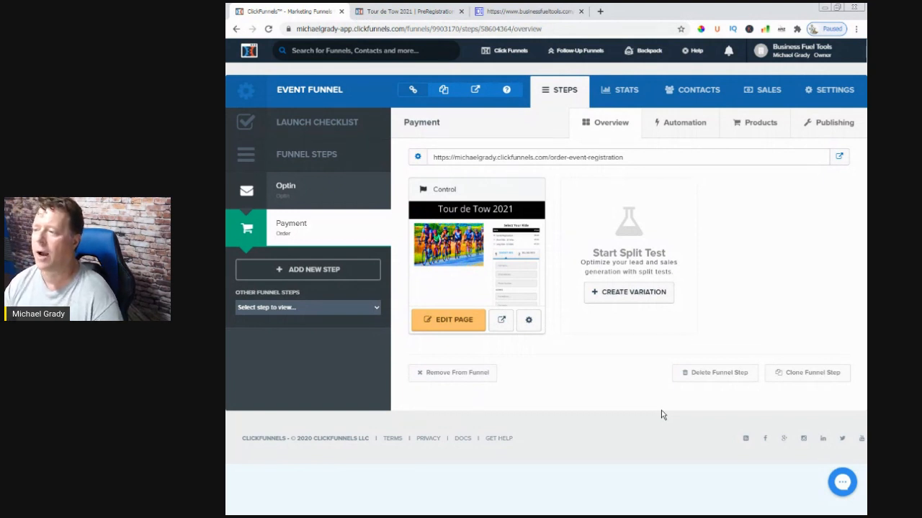
Copy the Payment step's URL, open it in the Firefox window, and look over the live order page
{"action": "left_click_drag", "start_coordinate": [626, 164], "coordinate": [427, 163]}
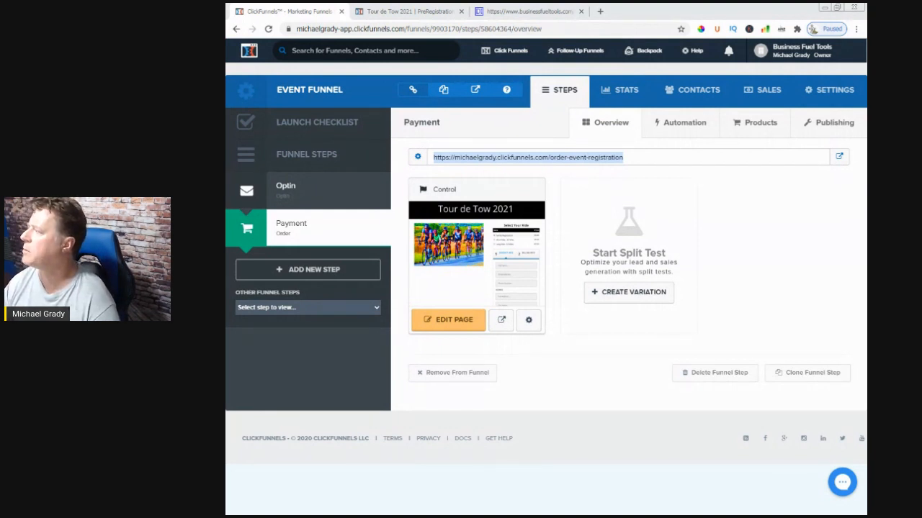
{"action": "left_click_drag", "start_coordinate": [921, 88], "coordinate": [543, 99]}
{"action": "left_click", "coordinate": [747, 81]}
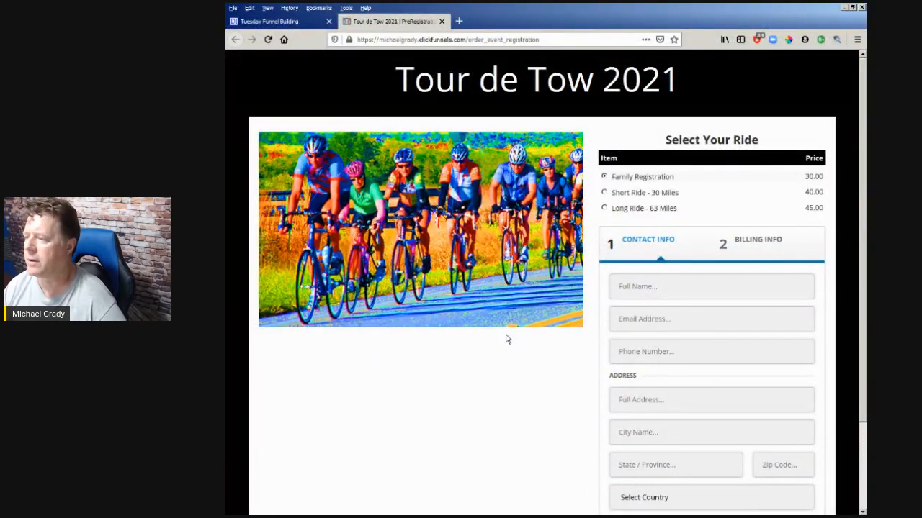
{"action": "scroll", "coordinate": [516, 353], "scroll_direction": "down", "scroll_amount": 3}
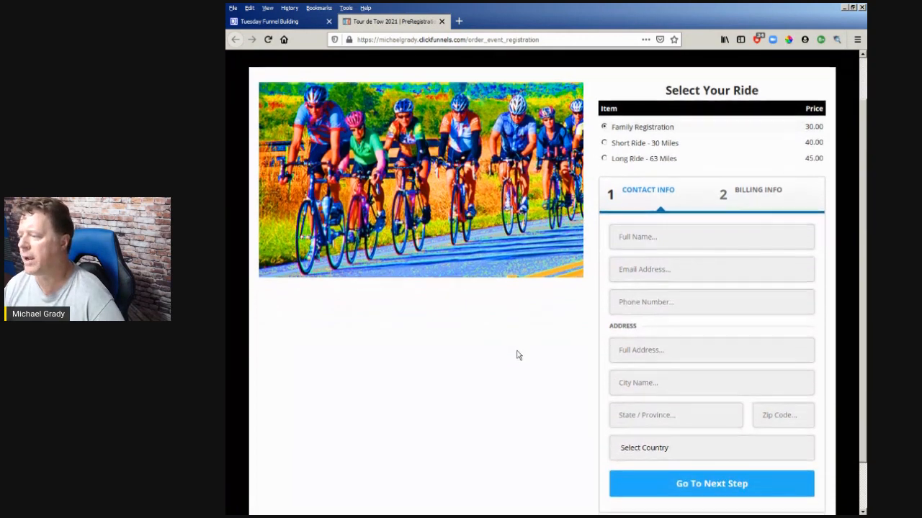
{"action": "scroll", "coordinate": [516, 354], "scroll_direction": "up", "scroll_amount": 5}
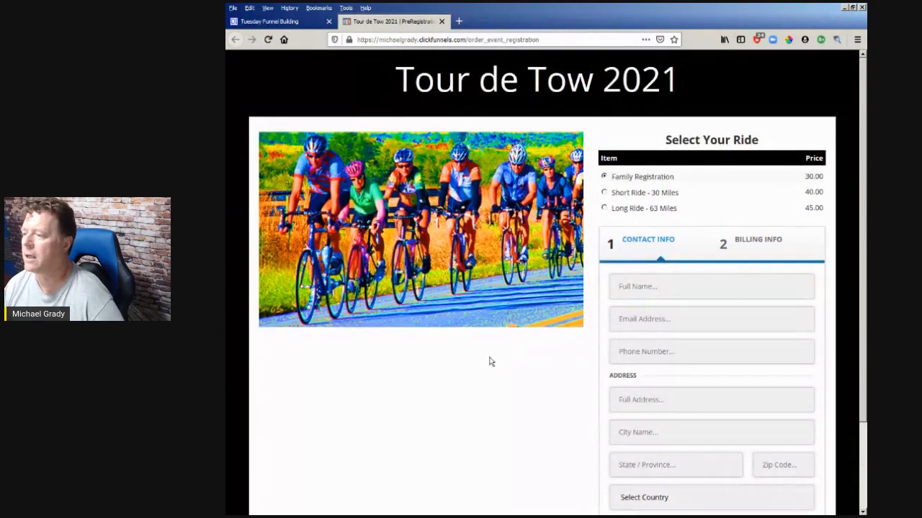
{"action": "scroll", "coordinate": [494, 382], "scroll_direction": "down", "scroll_amount": 3}
{"action": "scroll", "coordinate": [484, 399], "scroll_direction": "up", "scroll_amount": 3}
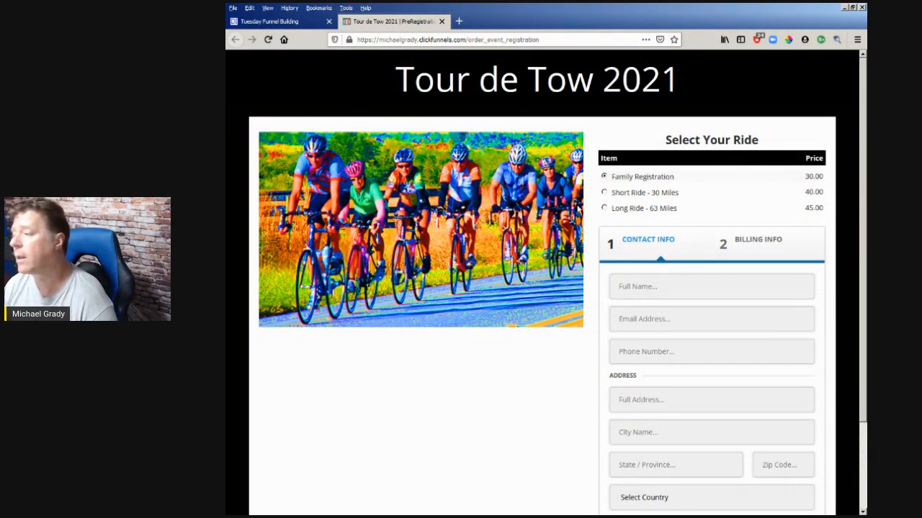
Test the live order form by choosing Short Ride - 30 Miles and Long Ride - 63 Miles, and submitting Contact Info empty
{"action": "left_click_drag", "start_coordinate": [661, 148], "coordinate": [760, 142]}
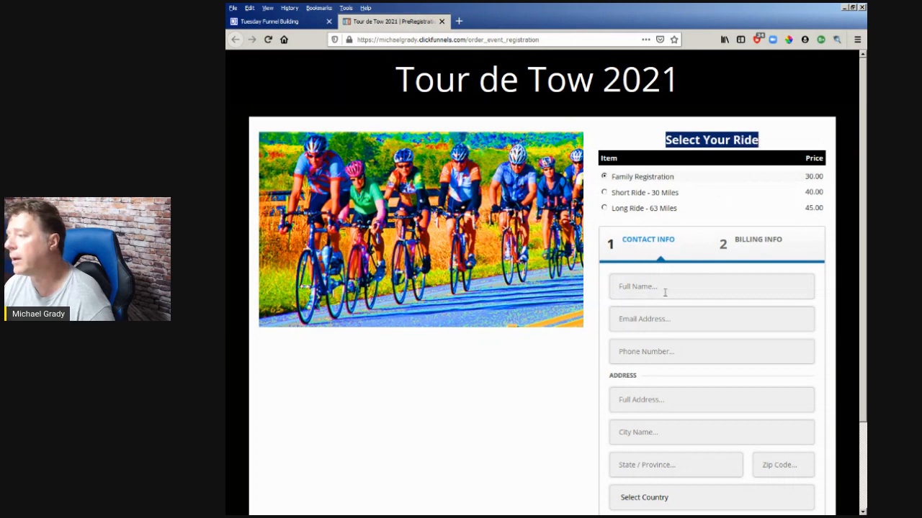
{"action": "left_click", "coordinate": [648, 319]}
{"action": "left_click", "coordinate": [604, 192]}
{"action": "left_click", "coordinate": [604, 209]}
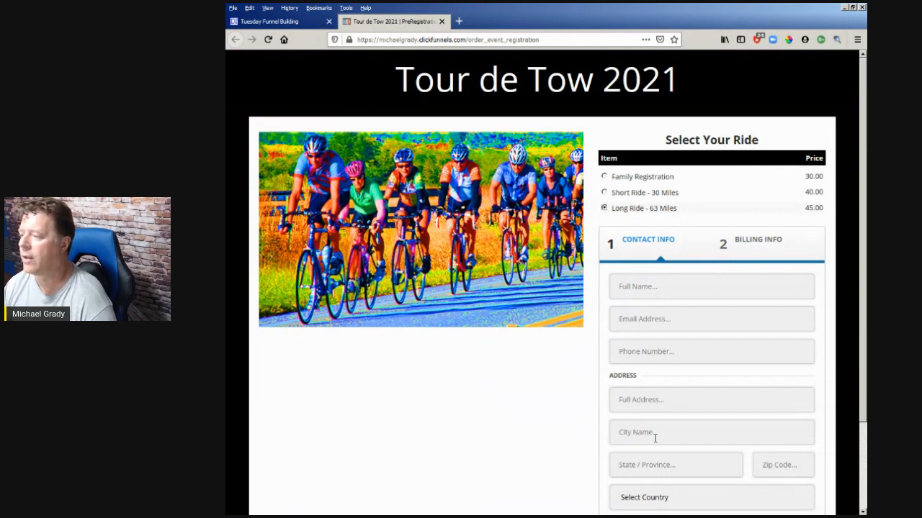
{"action": "scroll", "coordinate": [655, 439], "scroll_direction": "down", "scroll_amount": 3}
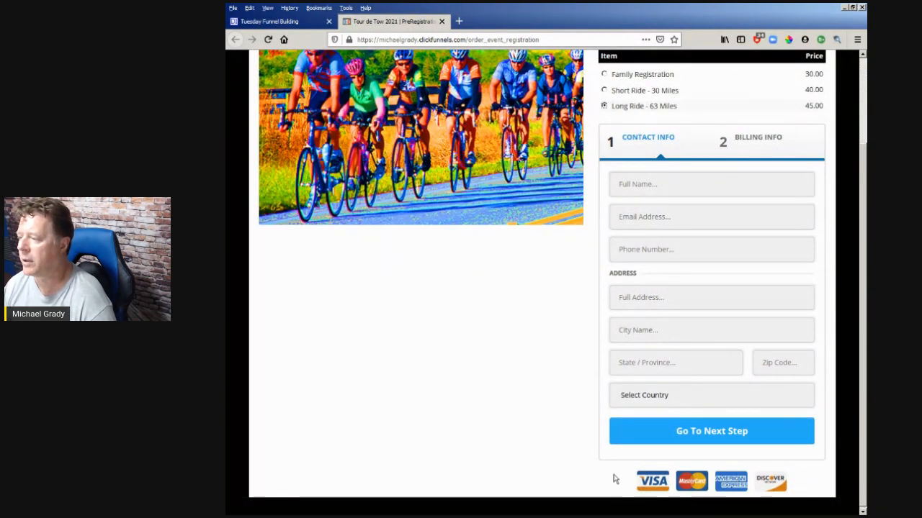
{"action": "left_click", "coordinate": [716, 436]}
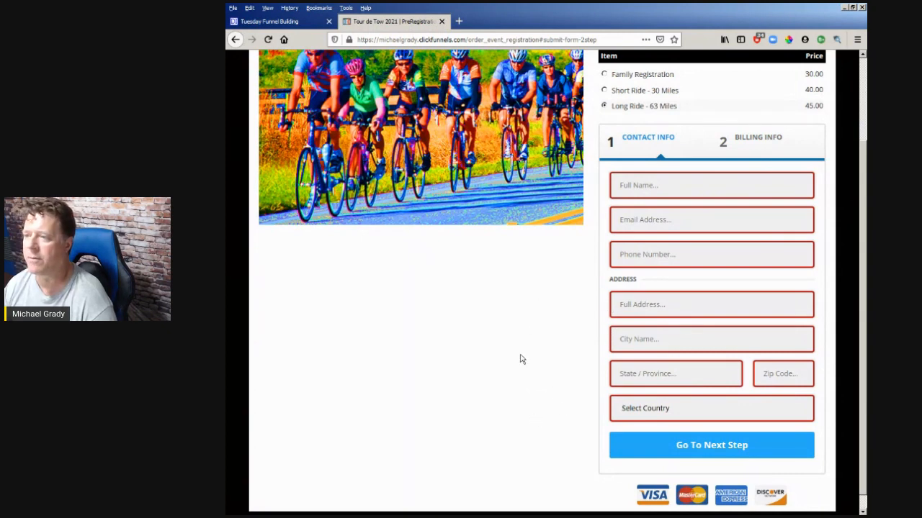
{"action": "scroll", "coordinate": [522, 359], "scroll_direction": "up", "scroll_amount": 3}
Return to the funnel, open the Payment page for editing, and apply the thin dark border theme to the cyclists image
{"action": "left_click_drag", "start_coordinate": [509, 16], "coordinate": [921, 54]}
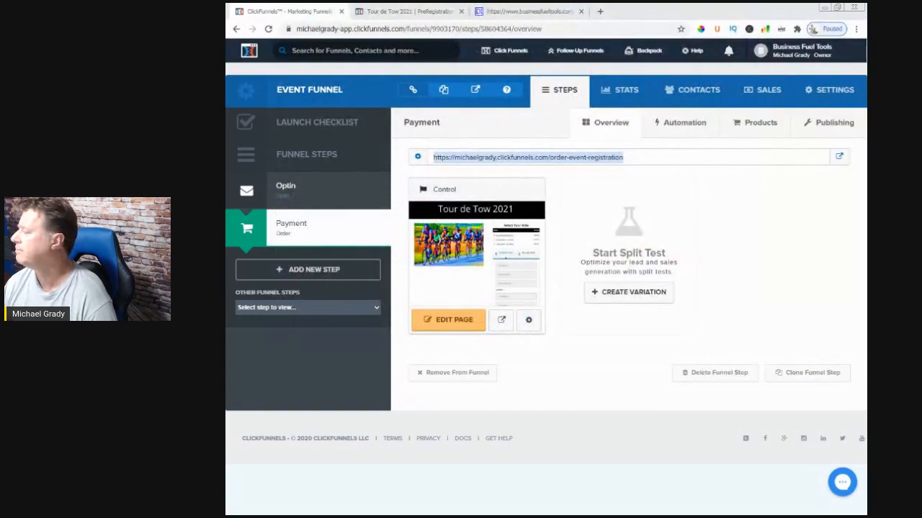
{"action": "left_click", "coordinate": [452, 327]}
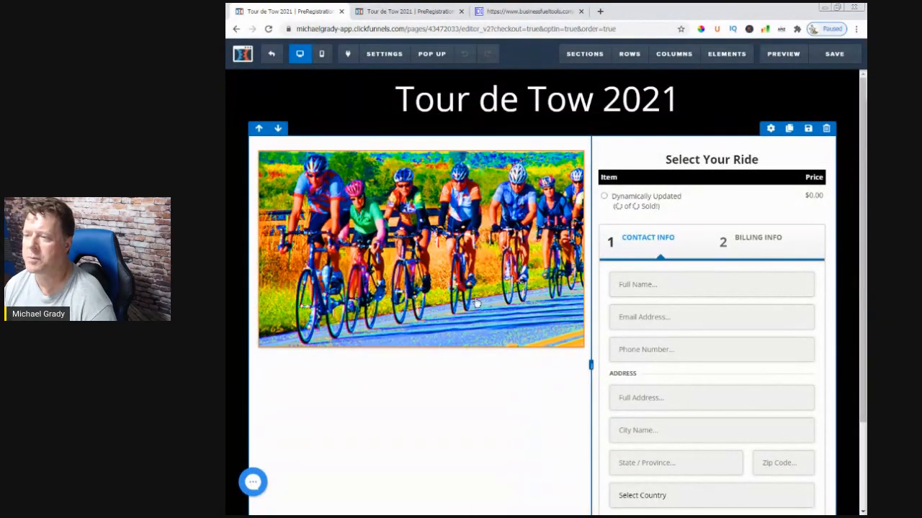
{"action": "mouse_move", "coordinate": [454, 228]}
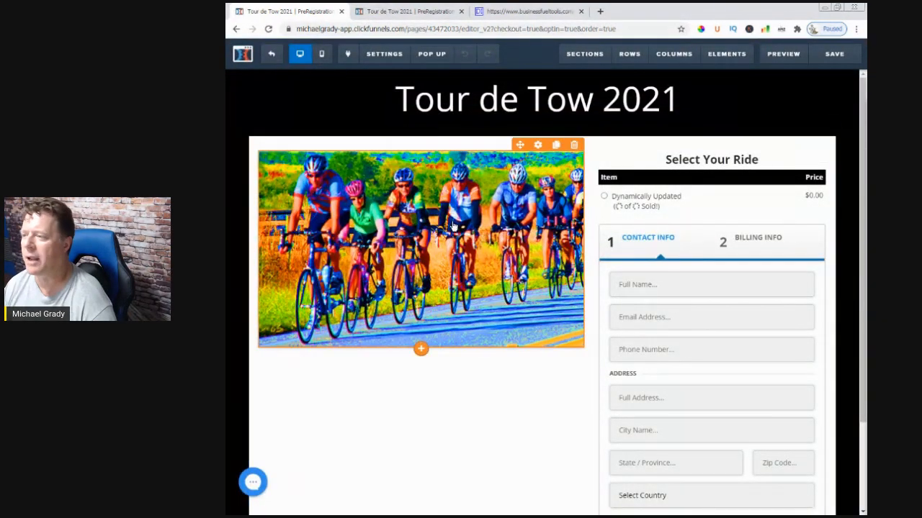
{"action": "left_click", "coordinate": [538, 146]}
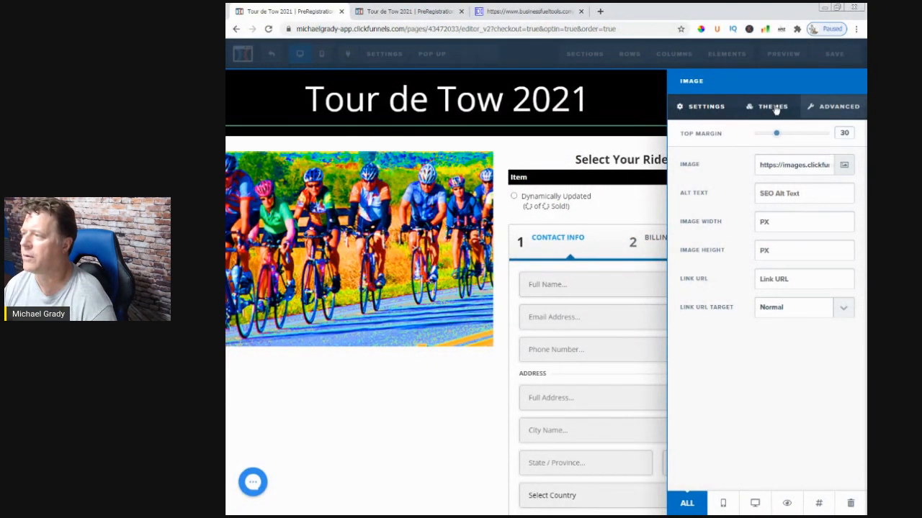
{"action": "left_click", "coordinate": [772, 106]}
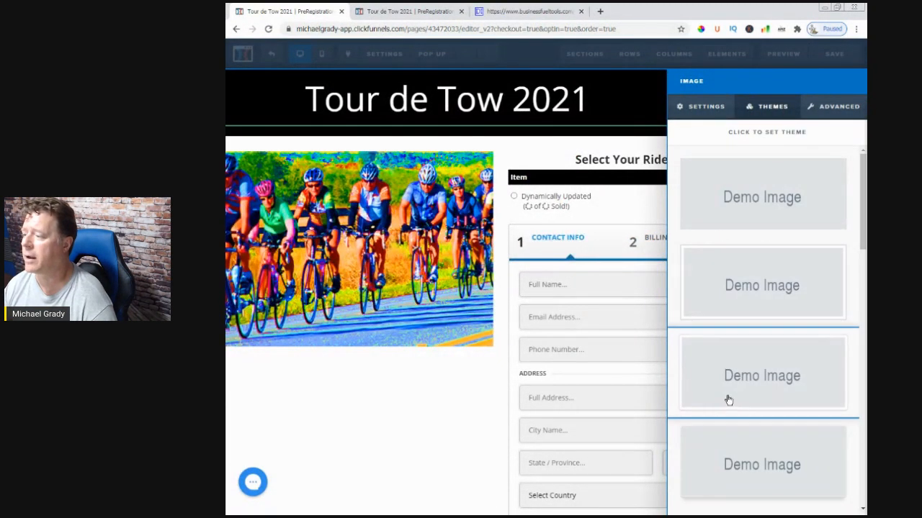
{"action": "scroll", "coordinate": [724, 419], "scroll_direction": "down", "scroll_amount": 1}
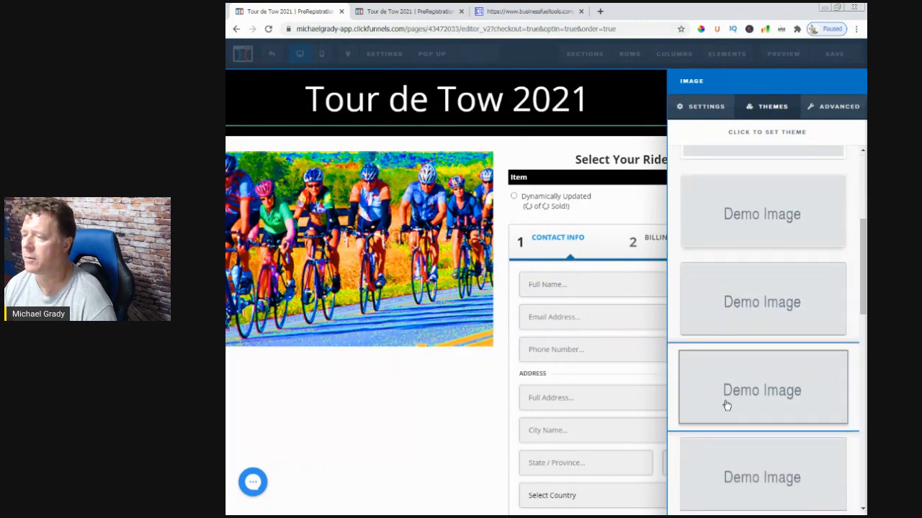
{"action": "left_click", "coordinate": [736, 416]}
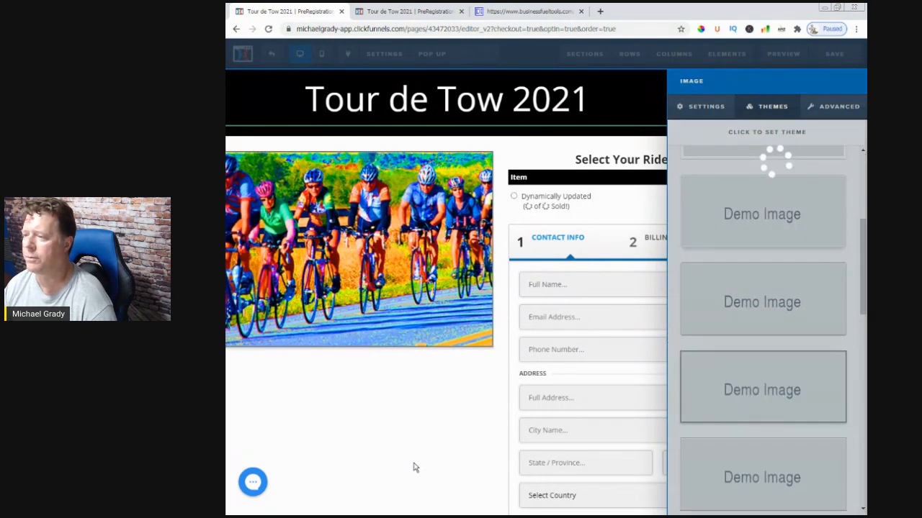
{"action": "left_click", "coordinate": [473, 501]}
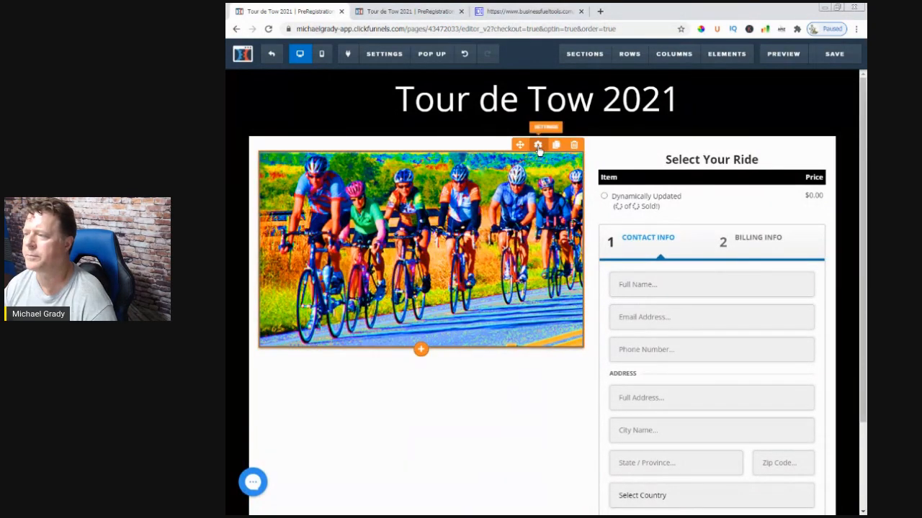
Try the white-framed theme on the cyclists image
{"action": "left_click", "coordinate": [538, 146]}
{"action": "left_click", "coordinate": [769, 117]}
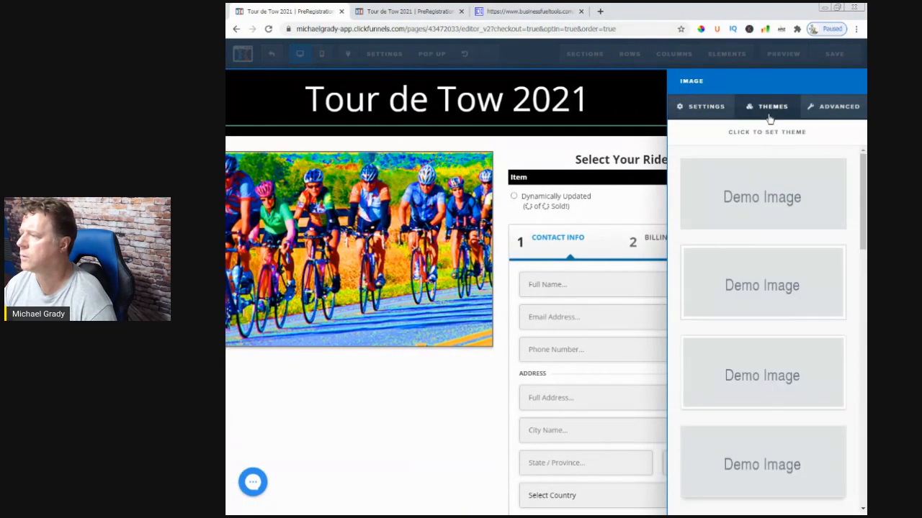
{"action": "scroll", "coordinate": [773, 436], "scroll_direction": "down", "scroll_amount": 1}
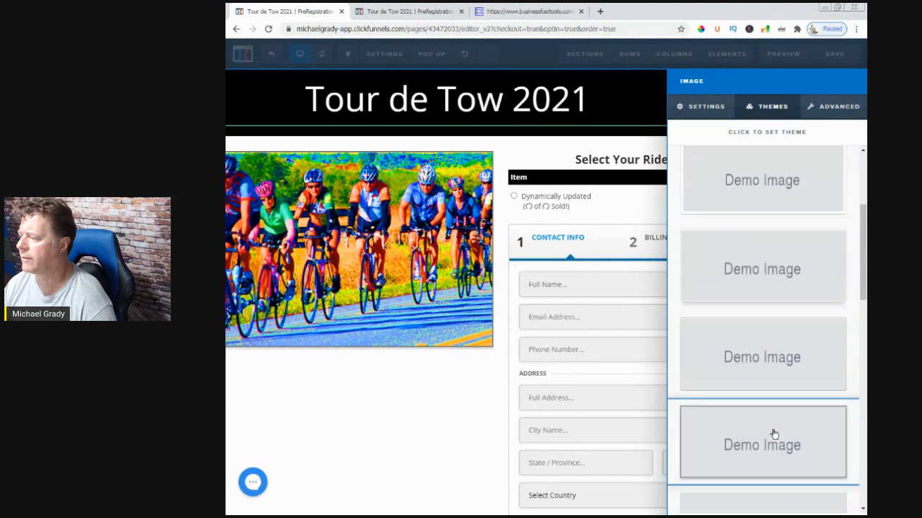
{"action": "left_click", "coordinate": [727, 325]}
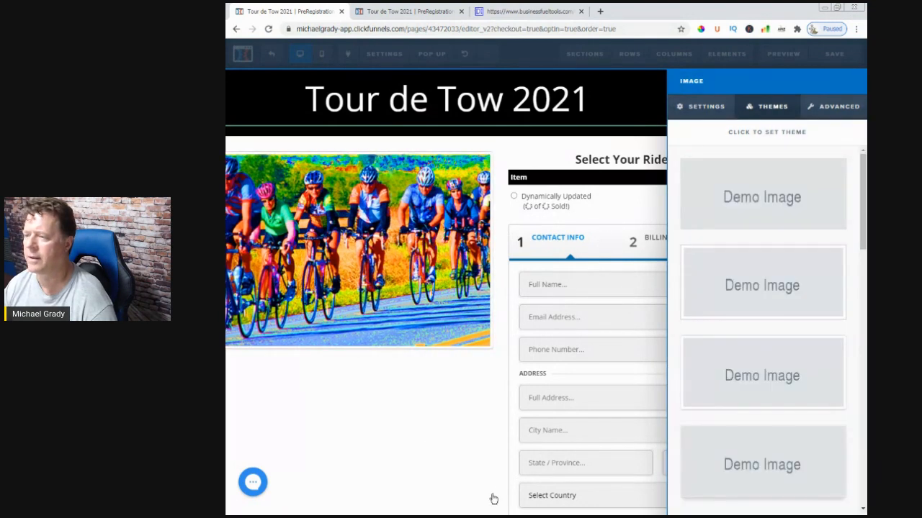
{"action": "left_click", "coordinate": [493, 499]}
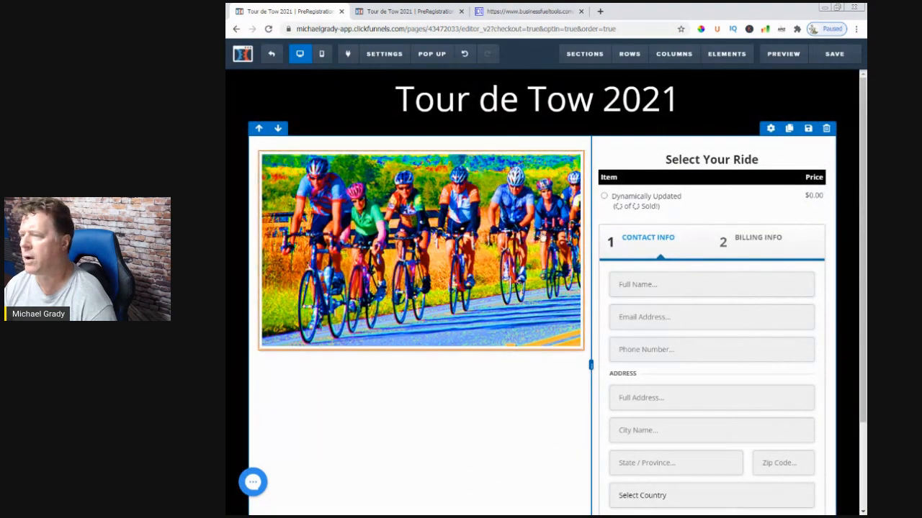
Apply the theme with fully rounded ends and a thin grey border to the cyclists image
{"action": "left_click", "coordinate": [539, 146]}
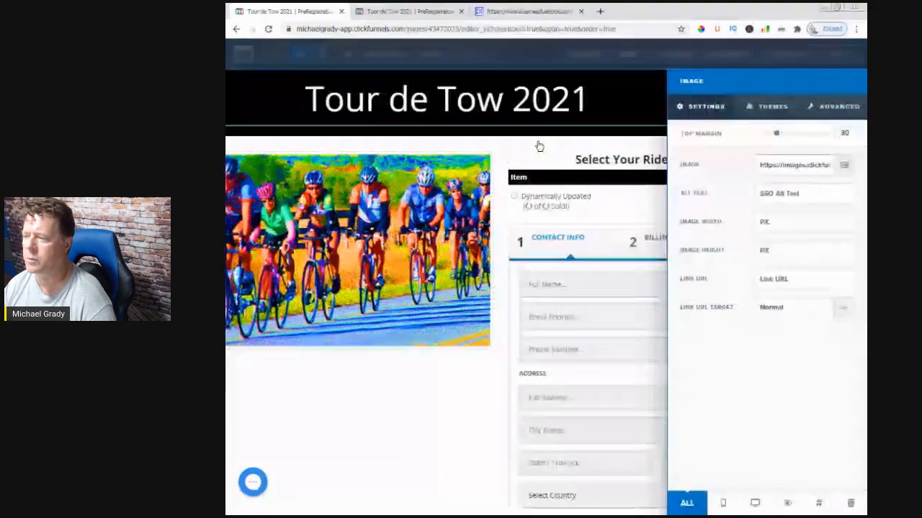
{"action": "left_click", "coordinate": [784, 107]}
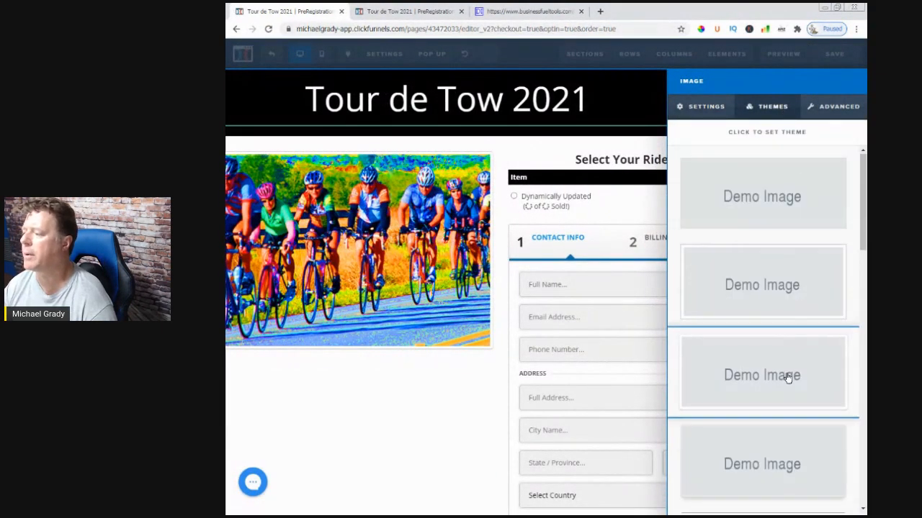
{"action": "scroll", "coordinate": [787, 377], "scroll_direction": "down", "scroll_amount": 5}
{"action": "scroll", "coordinate": [787, 380], "scroll_direction": "down", "scroll_amount": 4}
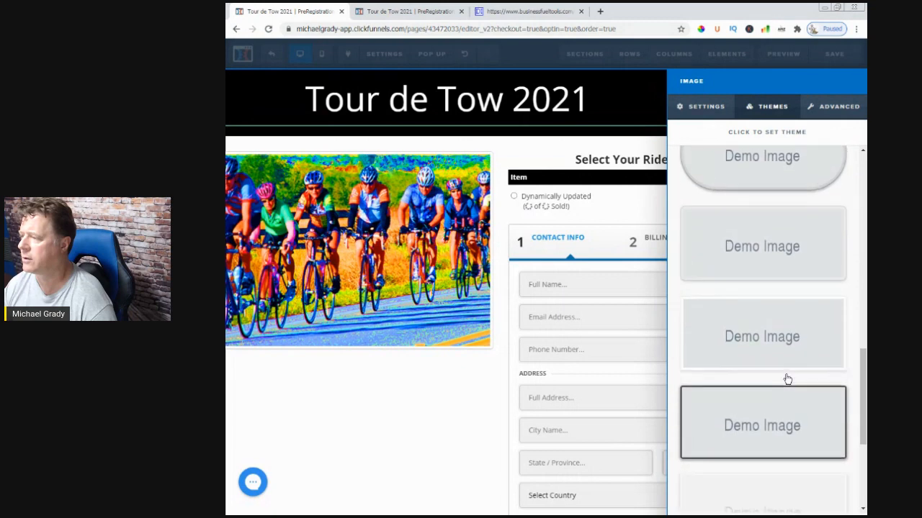
{"action": "scroll", "coordinate": [784, 378], "scroll_direction": "up", "scroll_amount": 2}
{"action": "left_click", "coordinate": [770, 326]}
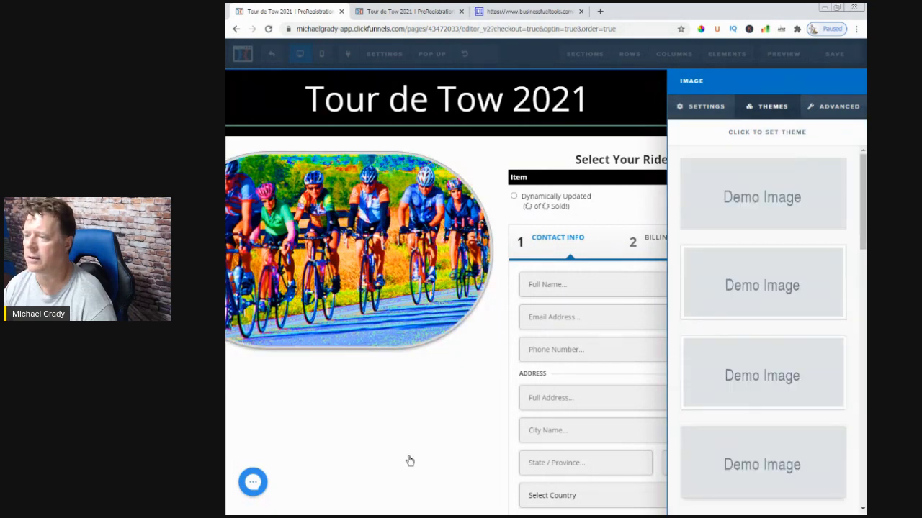
{"action": "left_click", "coordinate": [401, 459]}
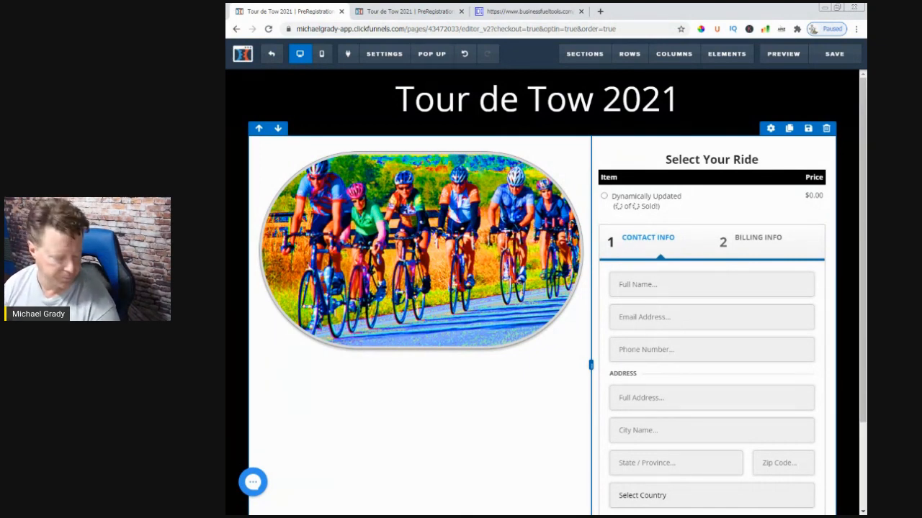
Add a sub-headline element below the cyclists image
{"action": "scroll", "coordinate": [438, 426], "scroll_direction": "down", "scroll_amount": 2}
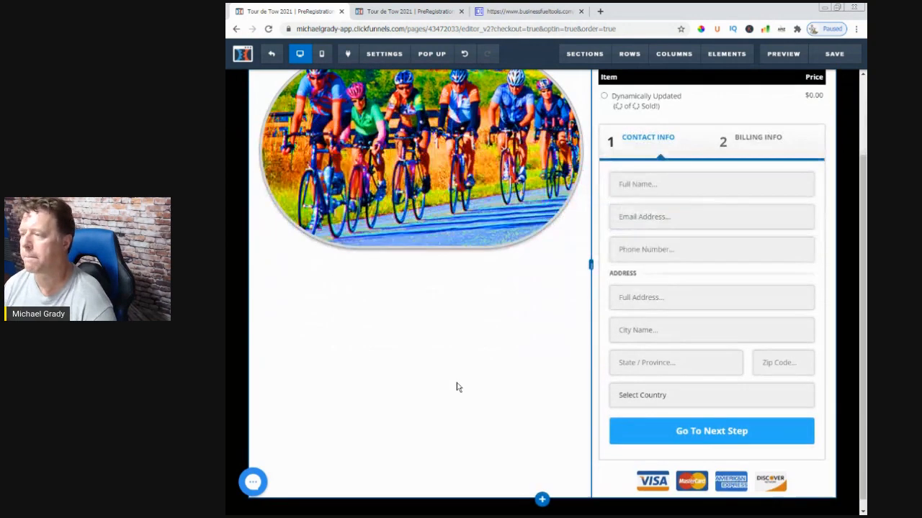
{"action": "left_click", "coordinate": [433, 406]}
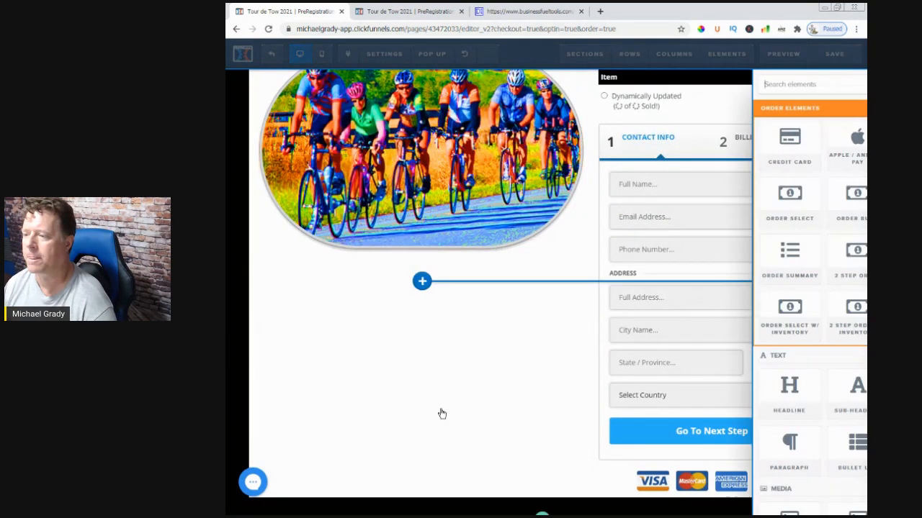
{"action": "left_click", "coordinate": [822, 95]}
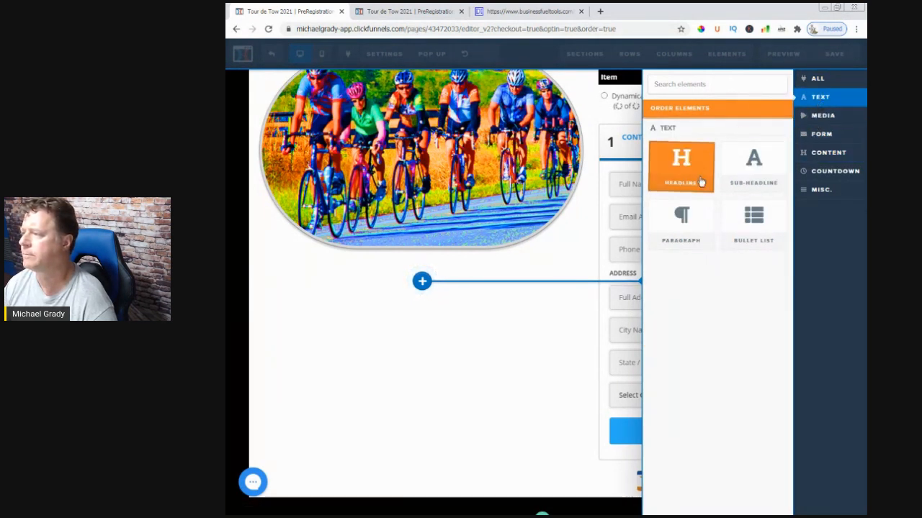
{"action": "left_click", "coordinate": [755, 166]}
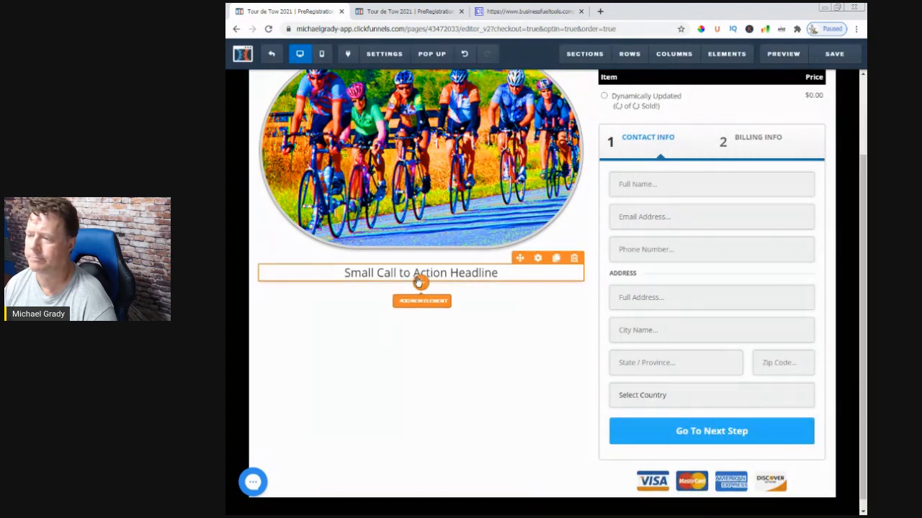
Replace the new sub-headline's placeholder text with "Register Today"
{"action": "left_click", "coordinate": [421, 301]}
{"action": "left_click", "coordinate": [464, 276]}
{"action": "left_click", "coordinate": [466, 276]}
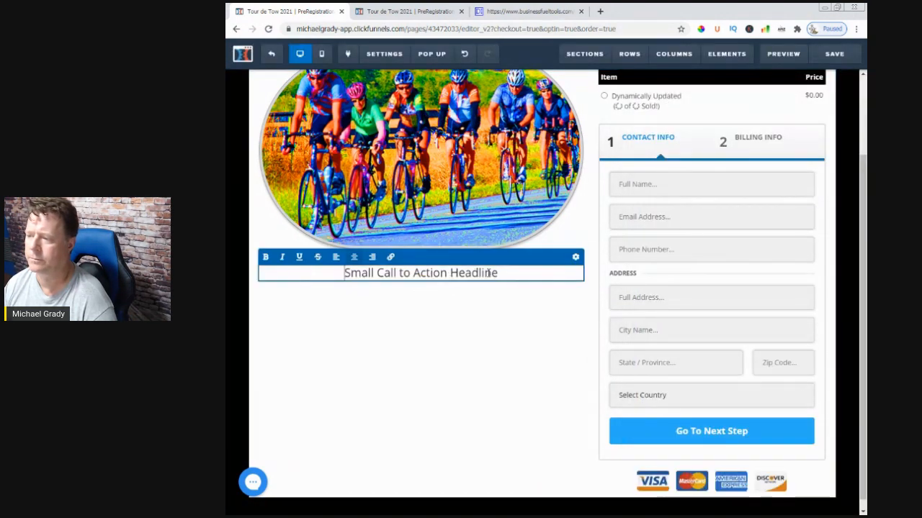
{"action": "key", "text": "BackSpace"}
{"action": "key", "text": "BackSpace"}
{"action": "key", "text": "BackSpace"}
{"action": "key", "text": "BackSpace"}
{"action": "key", "text": "BackSpace"}
{"action": "key", "text": "BackSpace"}
{"action": "key", "text": "BackSpace"}
{"action": "key", "text": "BackSpace"}
{"action": "key", "text": "BackSpace"}
{"action": "key", "text": "BackSpace"}
{"action": "key", "text": "BackSpace"}
{"action": "key", "text": "BackSpace"}
{"action": "key", "text": "BackSpace"}
{"action": "key", "text": "BackSpace"}
{"action": "key", "text": "BackSpace"}
{"action": "key", "text": "BackSpace"}
{"action": "key", "text": "BackSpace"}
{"action": "key", "text": "BackSpace"}
{"action": "key", "text": "BackSpace"}
{"action": "key", "text": "BackSpace"}
{"action": "key", "text": "BackSpace"}
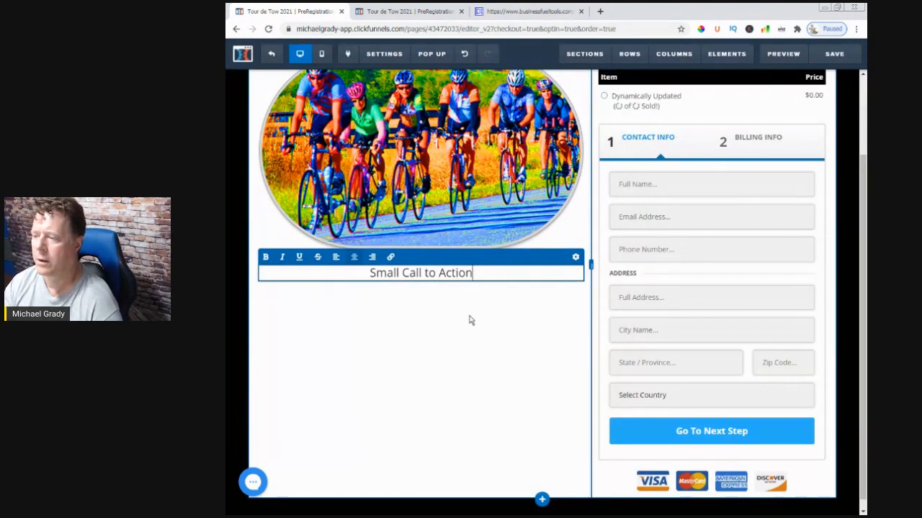
{"action": "type", "text": "R"}
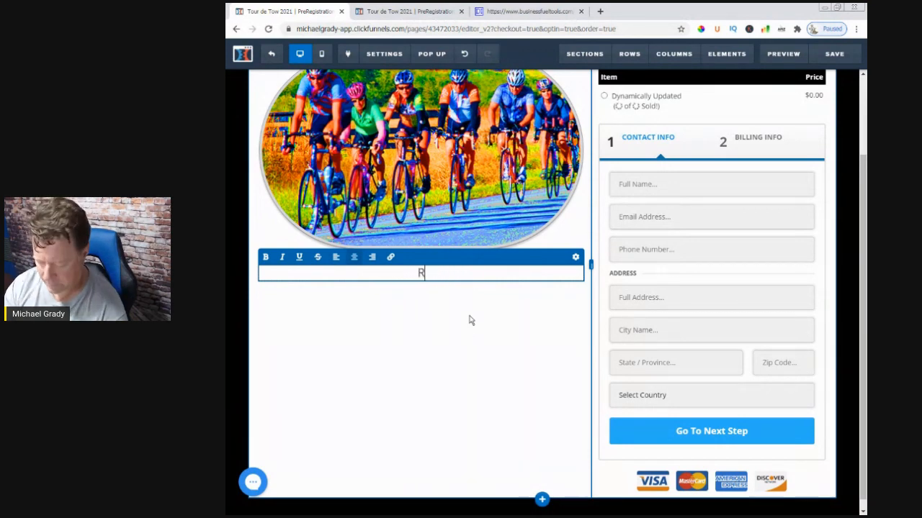
{"action": "type", "text": "egister "}
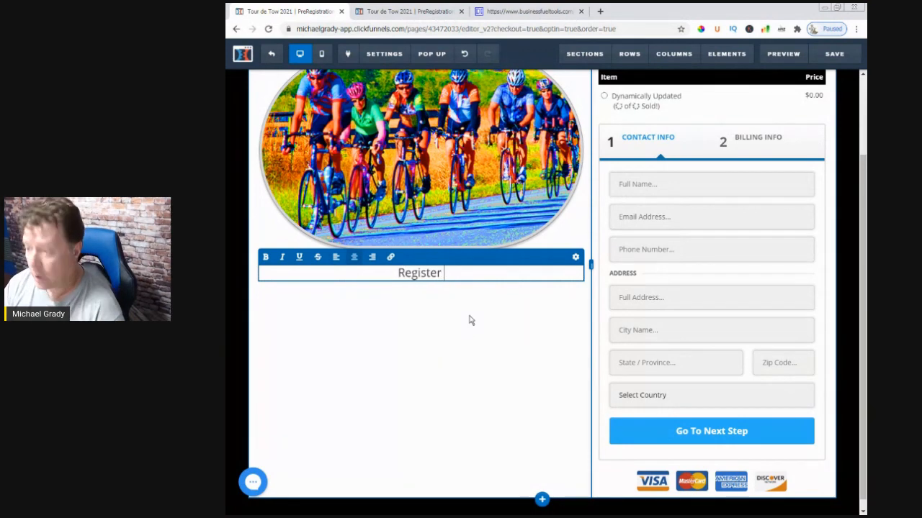
{"action": "type", "text": "Today"}
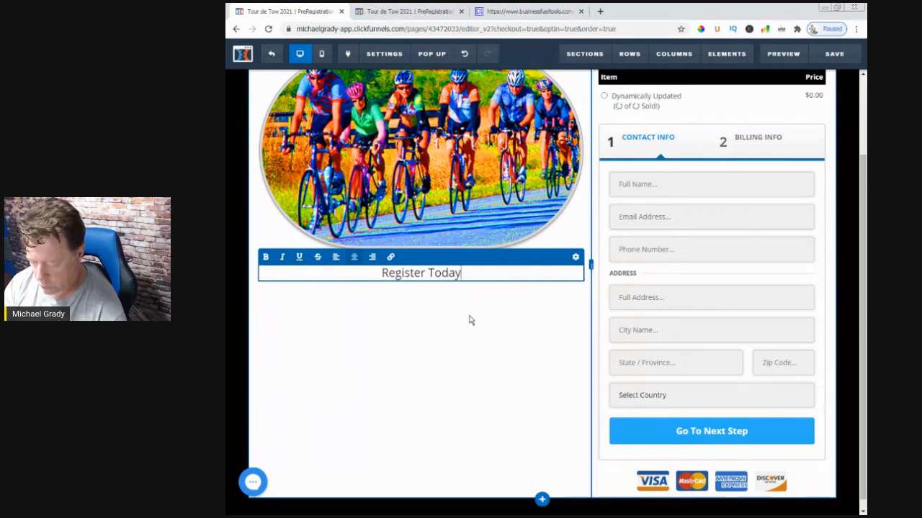
{"action": "left_click", "coordinate": [389, 321]}
Add a second sub-headline element directly below "Register Today"
{"action": "left_click", "coordinate": [421, 288]}
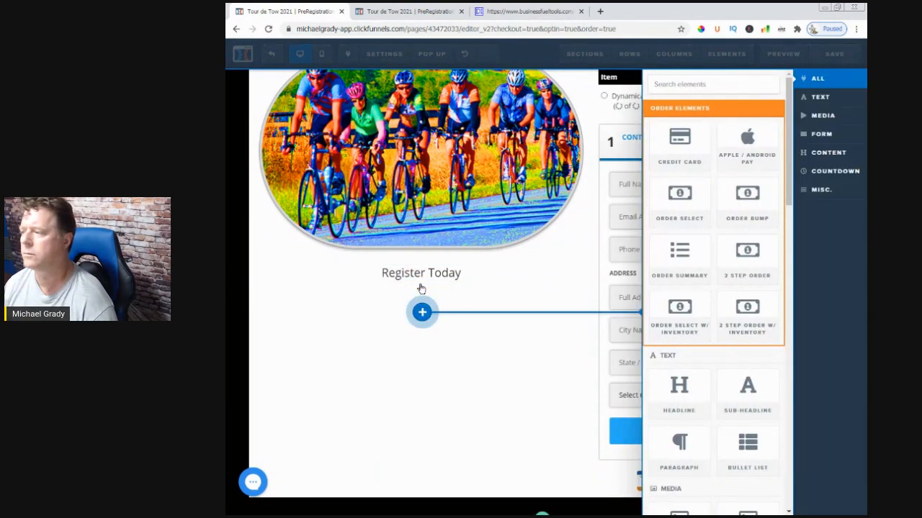
{"action": "left_click", "coordinate": [821, 98]}
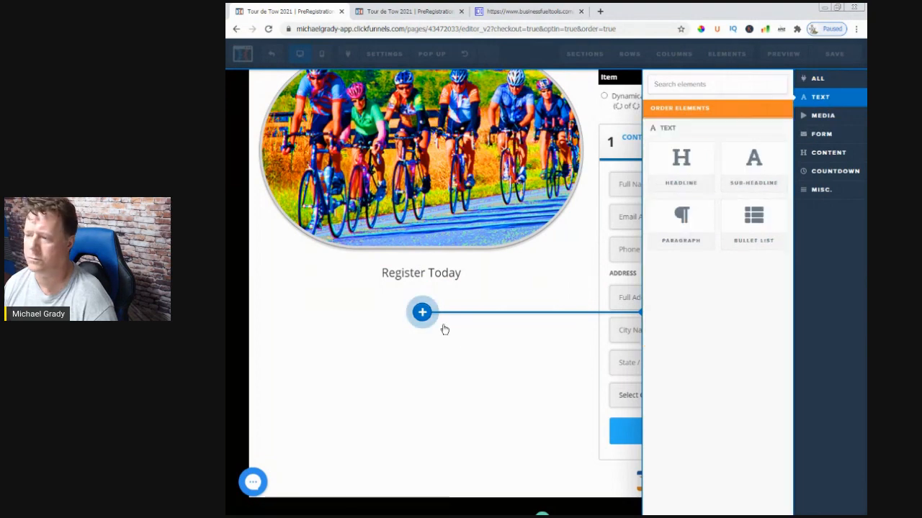
{"action": "left_click", "coordinate": [753, 169]}
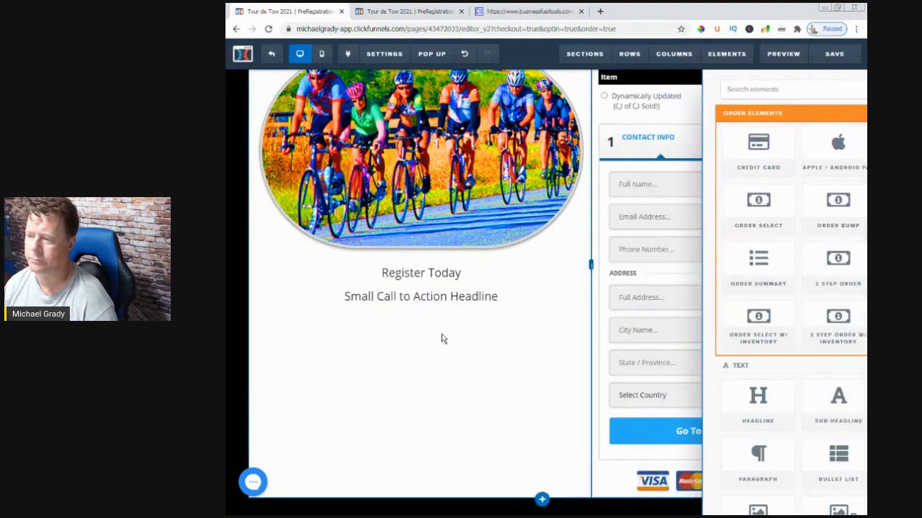
Replace the second sub-headline's placeholder text with "Ride Is Limited To 200 Riders"
{"action": "left_click", "coordinate": [431, 298]}
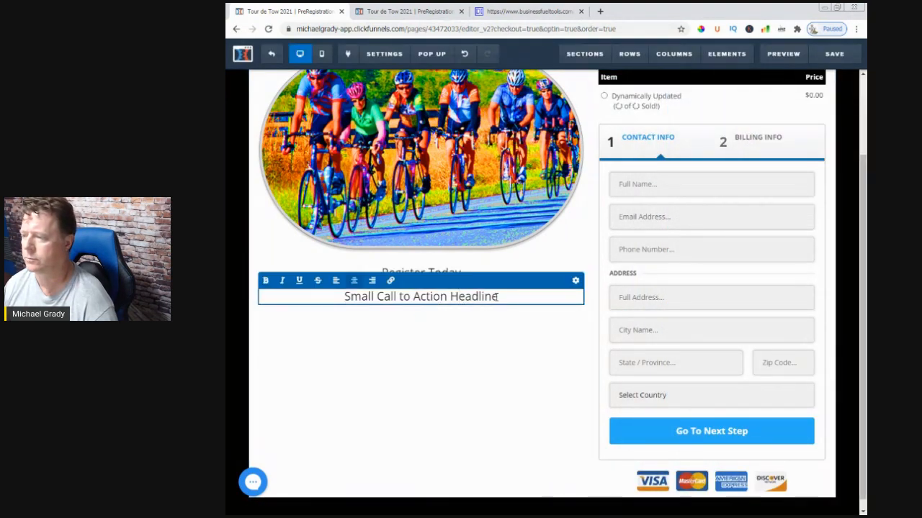
{"action": "key", "text": "BackSpace"}
{"action": "key", "text": "BackSpace"}
{"action": "key", "text": "BackSpace"}
{"action": "key", "text": "BackSpace"}
{"action": "key", "text": "BackSpace"}
{"action": "key", "text": "BackSpace"}
{"action": "key", "text": "BackSpace"}
{"action": "key", "text": "BackSpace"}
{"action": "key", "text": "BackSpace"}
{"action": "key", "text": "BackSpace"}
{"action": "key", "text": "BackSpace"}
{"action": "key", "text": "BackSpace"}
{"action": "key", "text": "BackSpace"}
{"action": "key", "text": "BackSpace"}
{"action": "key", "text": "BackSpace"}
{"action": "key", "text": "BackSpace"}
{"action": "key", "text": "BackSpace"}
{"action": "key", "text": "BackSpace"}
{"action": "key", "text": "BackSpace"}
{"action": "key", "text": "BackSpace"}
{"action": "key", "text": "BackSpace"}
{"action": "key", "text": "BackSpace"}
{"action": "key", "text": "BackSpace"}
{"action": "key", "text": "BackSpace"}
{"action": "key", "text": "BackSpace"}
{"action": "key", "text": "BackSpace"}
{"action": "key", "text": "BackSpace"}
{"action": "key", "text": "BackSpace"}
{"action": "key", "text": "BackSpace"}
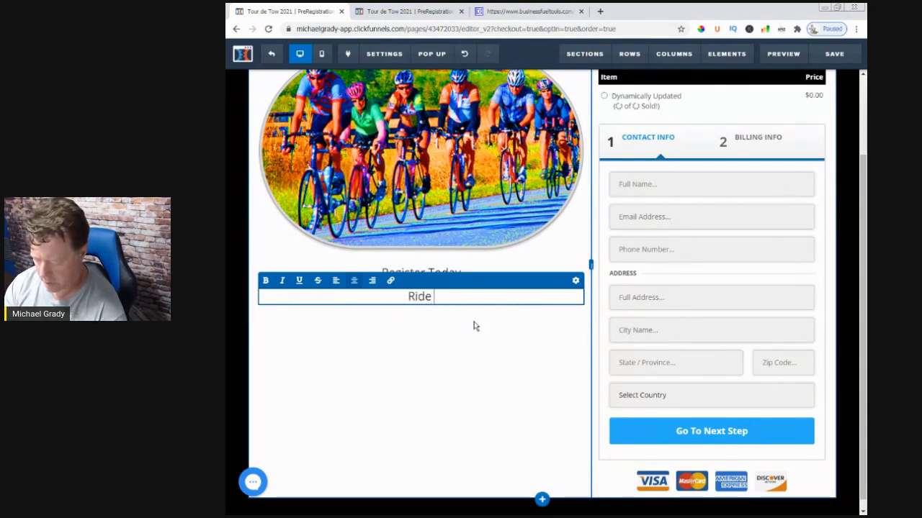
{"action": "type", "text": "Ride Is Limited To 2000"}
{"action": "key", "text": "BackSpace"}
{"action": "type", "text": "R"}
{"action": "key", "text": "BackSpace"}
{"action": "type", "text": "iders"}
{"action": "key", "text": "Left"}
{"action": "key", "text": "Left"}
{"action": "key", "text": "Left"}
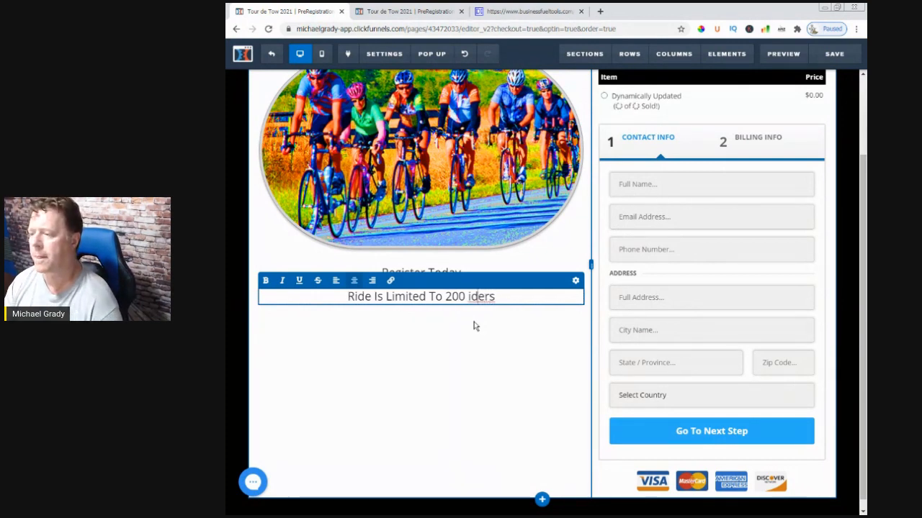
{"action": "type", "text": "R"}
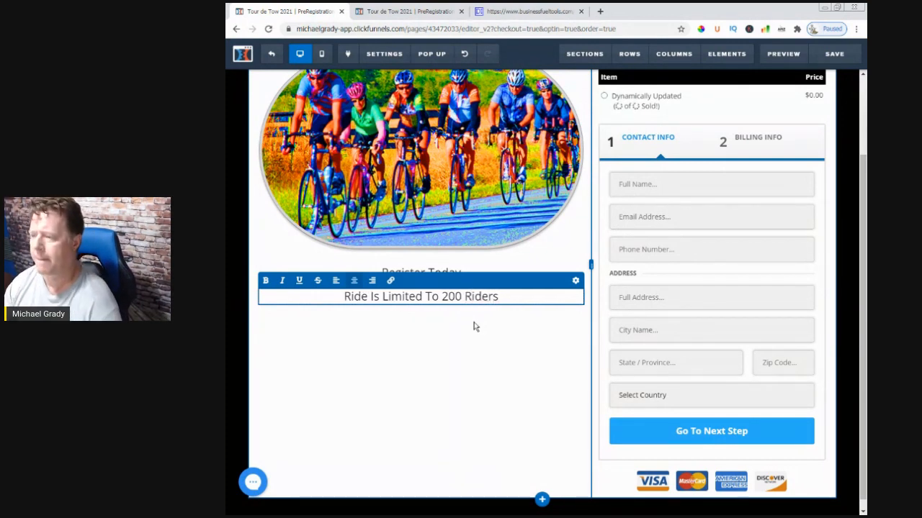
{"action": "left_click", "coordinate": [453, 374]}
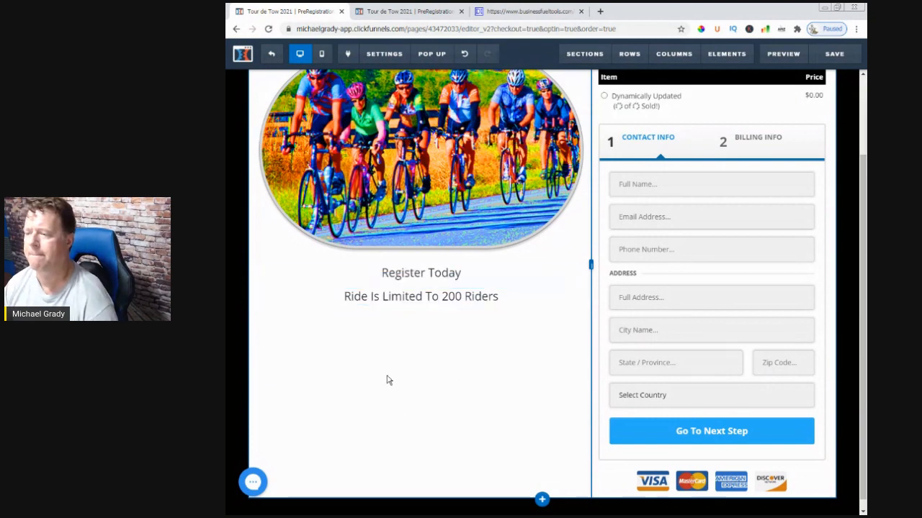
Reduce the top margin of the "Ride Is Limited To 200 Riders" sub-headline to its minimum
{"action": "left_click", "coordinate": [422, 304]}
{"action": "left_click", "coordinate": [528, 327]}
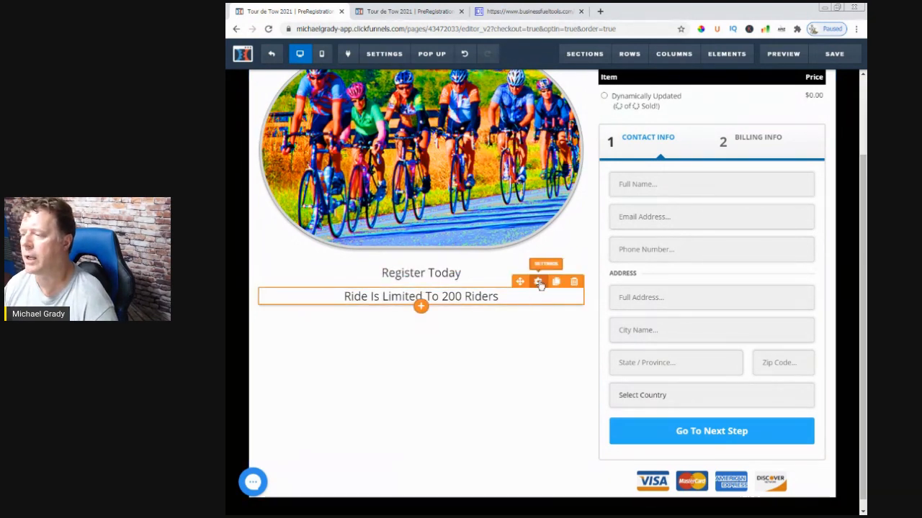
{"action": "left_click", "coordinate": [538, 297]}
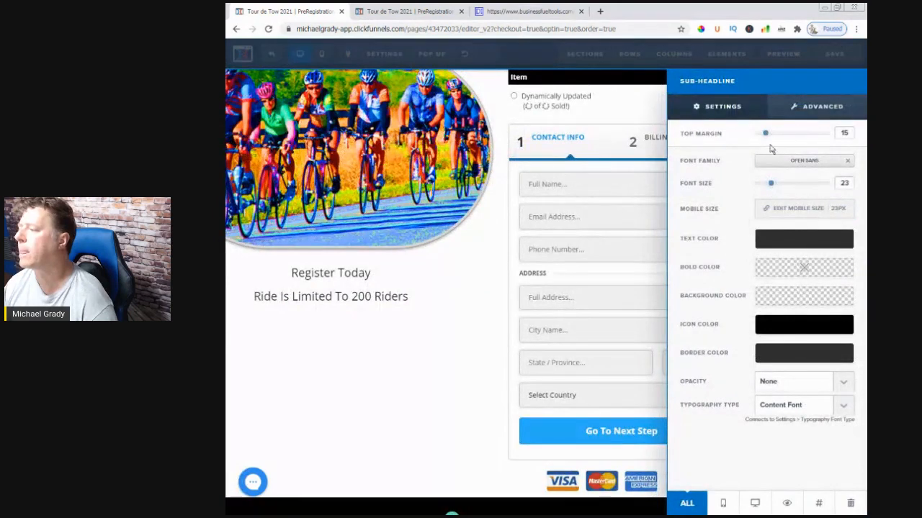
{"action": "left_click_drag", "start_coordinate": [765, 133], "coordinate": [741, 138]}
{"action": "left_click", "coordinate": [479, 362]}
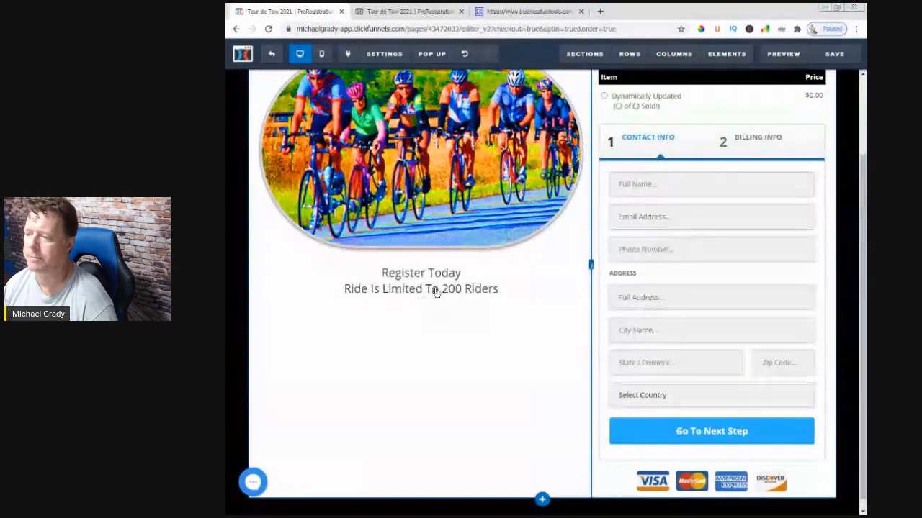
Set the "Register Today" sub-headline's font size to 60 and its text color to black (#000000)
{"action": "left_click", "coordinate": [537, 258]}
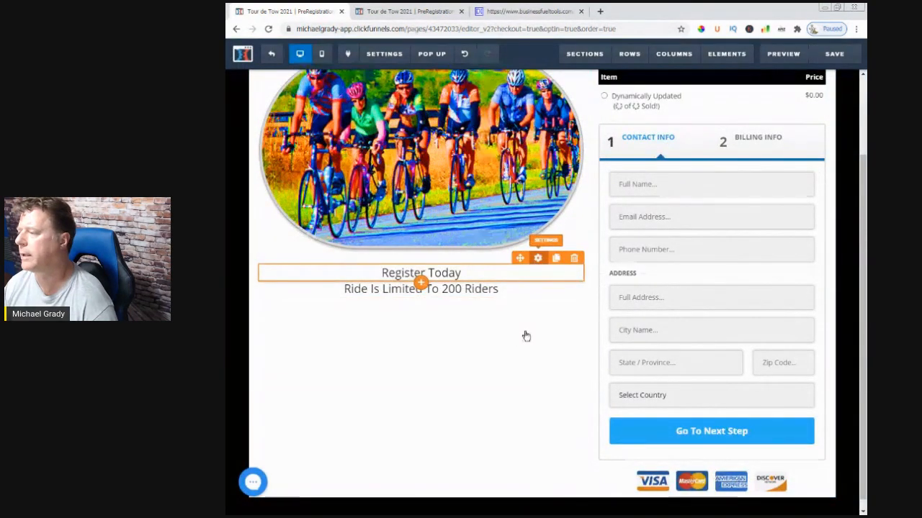
{"action": "left_click_drag", "start_coordinate": [771, 183], "coordinate": [814, 185]}
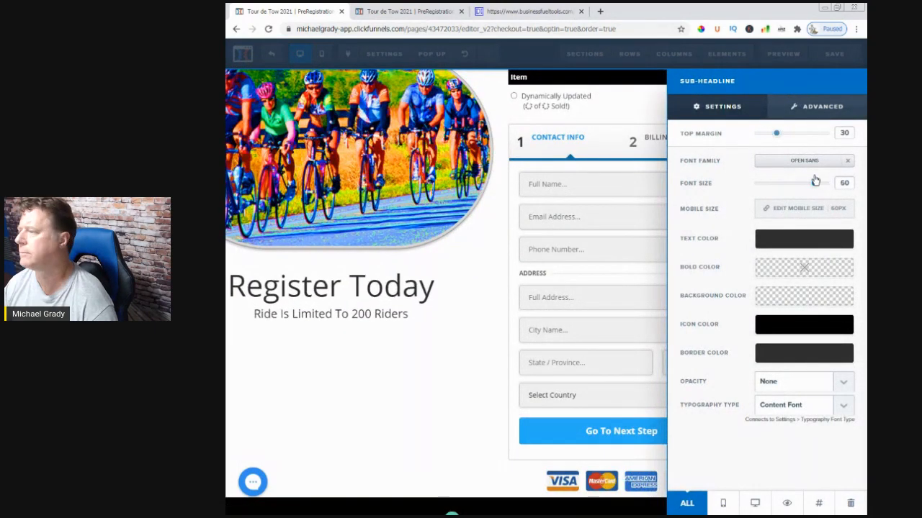
{"action": "left_click", "coordinate": [795, 243]}
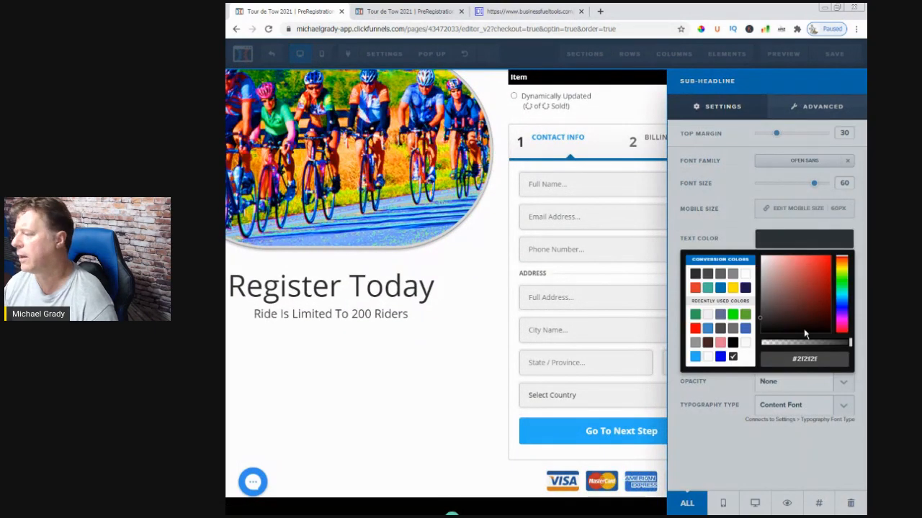
{"action": "left_click", "coordinate": [731, 344]}
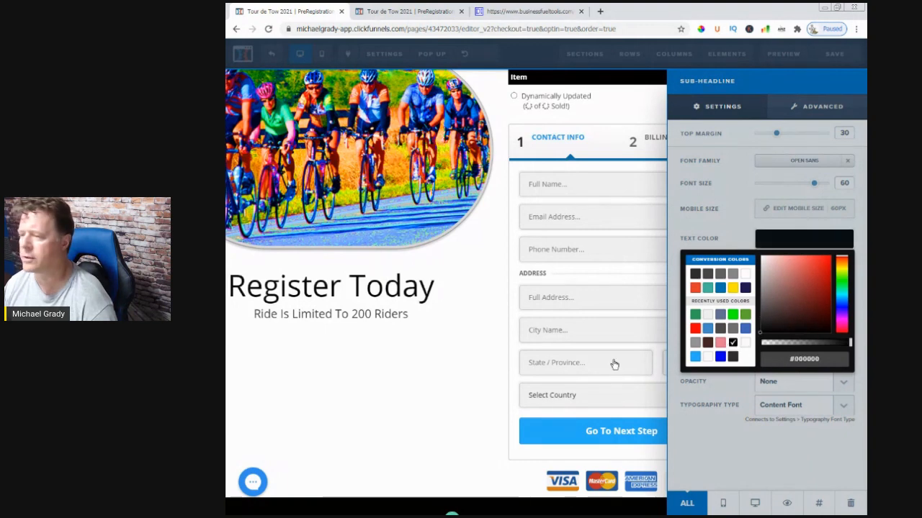
{"action": "left_click", "coordinate": [468, 358]}
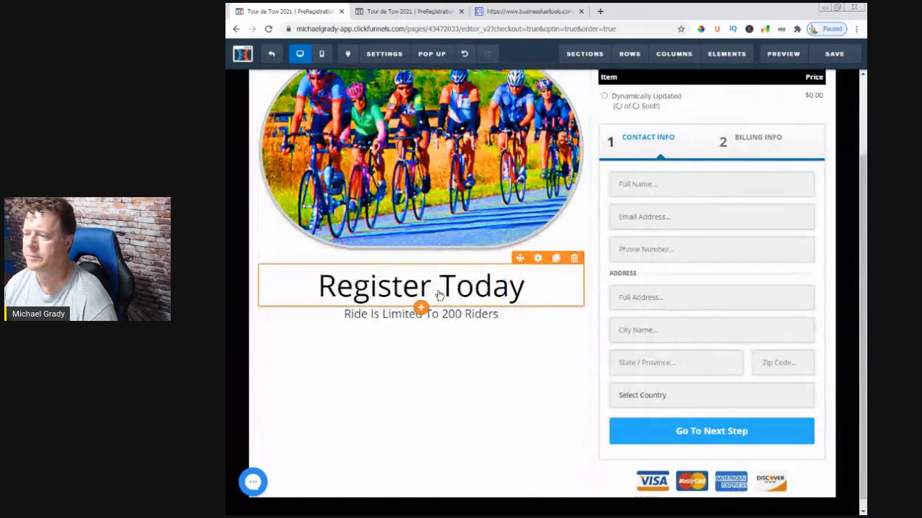
Make the "Register Today" sub-headline text bold and italic
{"action": "left_click", "coordinate": [440, 295]}
{"action": "triple_click", "coordinate": [381, 284]}
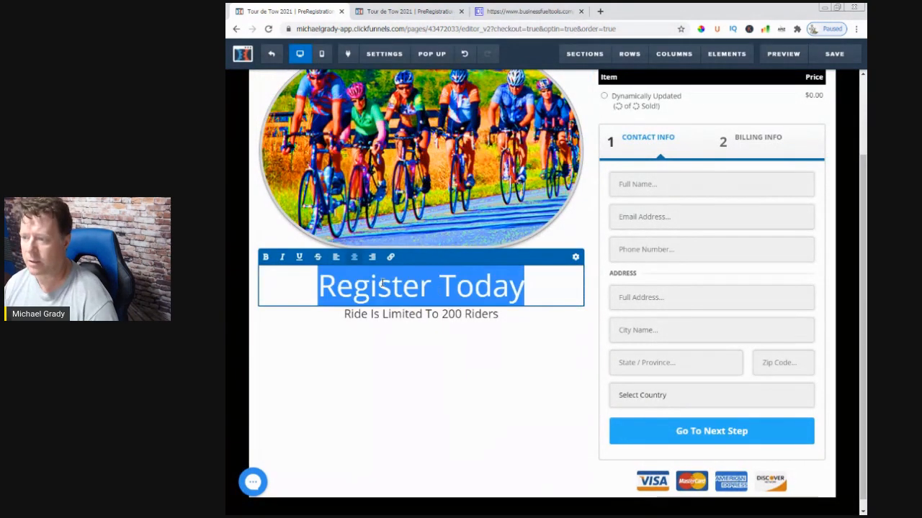
{"action": "left_click", "coordinate": [266, 257]}
{"action": "left_click", "coordinate": [281, 258]}
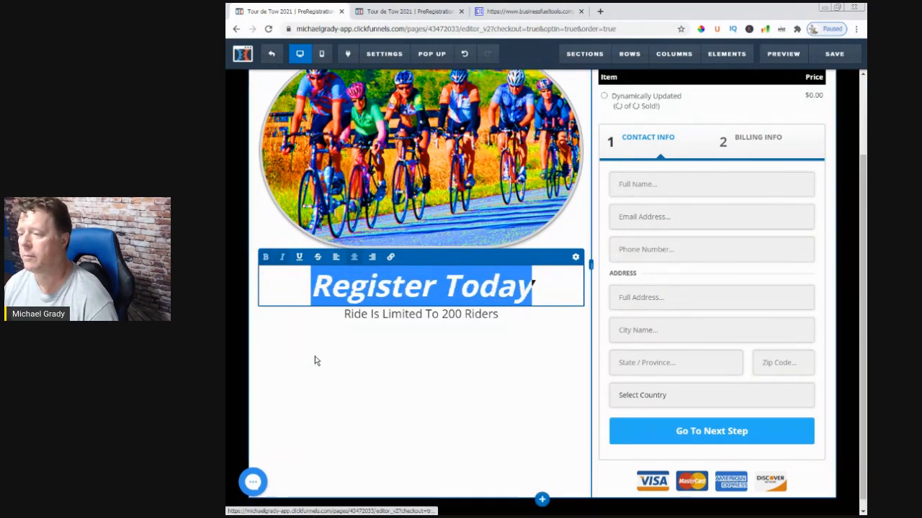
{"action": "left_click", "coordinate": [513, 380]}
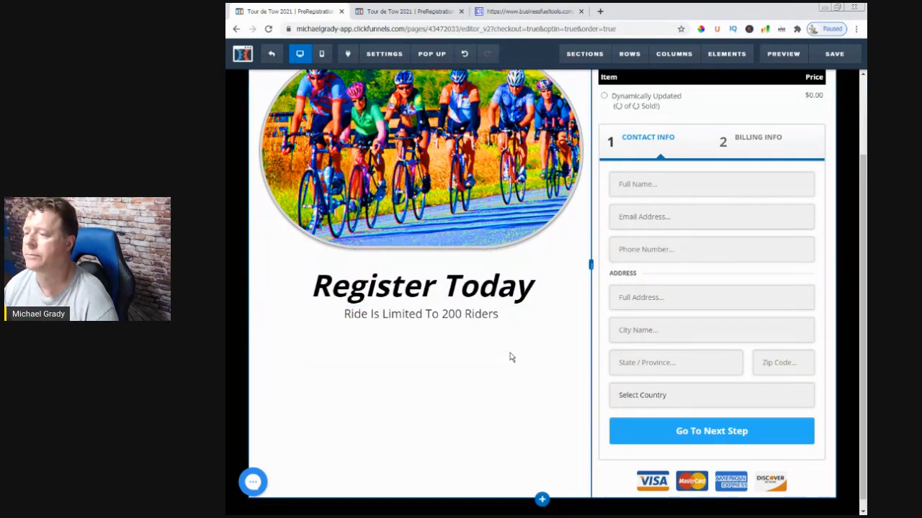
Set the top and bottom padding of the "Tour de Tow 2021" title row to 0
{"action": "scroll", "coordinate": [481, 374], "scroll_direction": "down", "scroll_amount": 1}
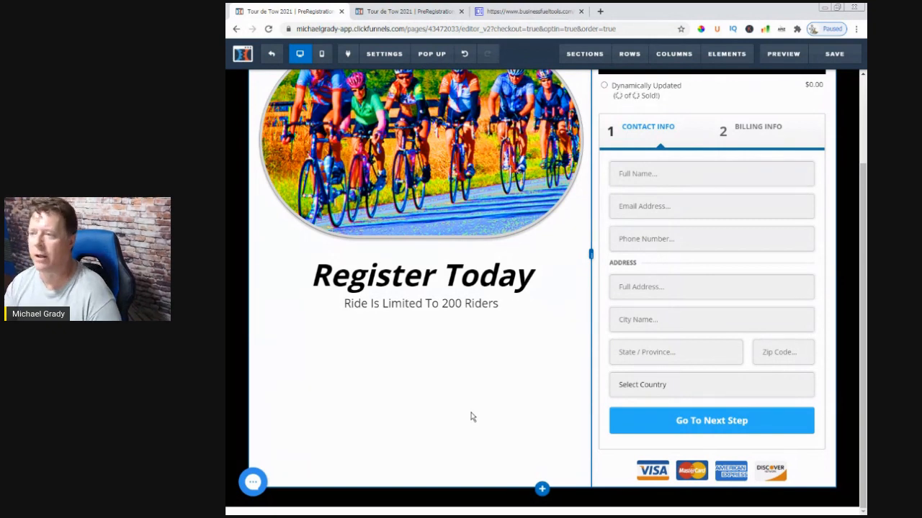
{"action": "scroll", "coordinate": [471, 417], "scroll_direction": "up", "scroll_amount": 2}
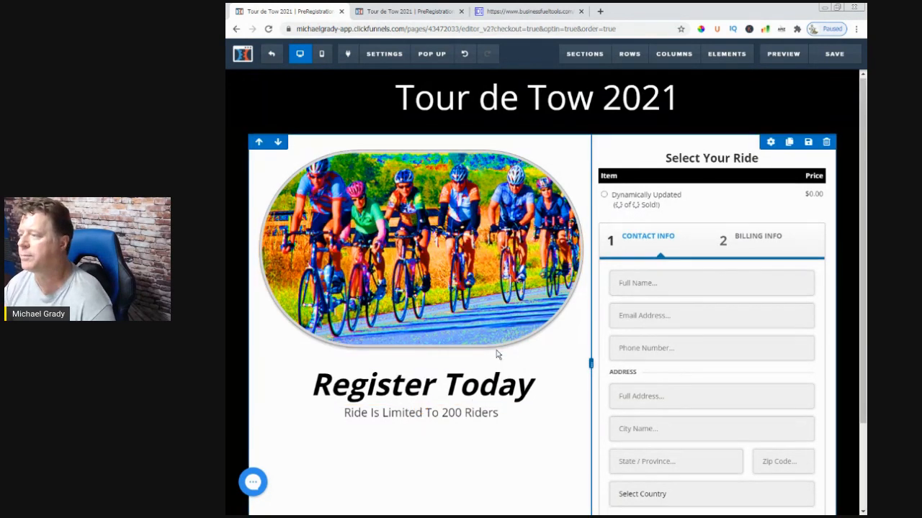
{"action": "scroll", "coordinate": [496, 368], "scroll_direction": "down", "scroll_amount": 2}
{"action": "scroll", "coordinate": [496, 381], "scroll_direction": "up", "scroll_amount": 2}
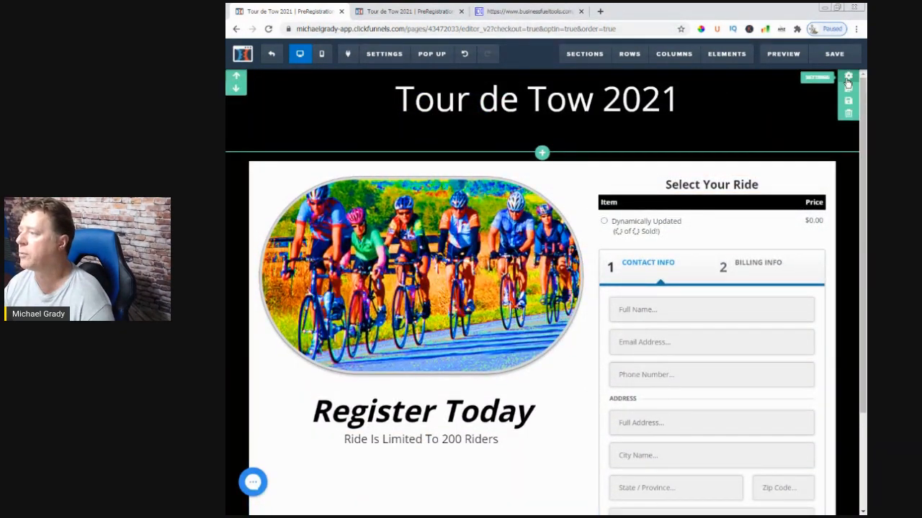
{"action": "left_click", "coordinate": [844, 82]}
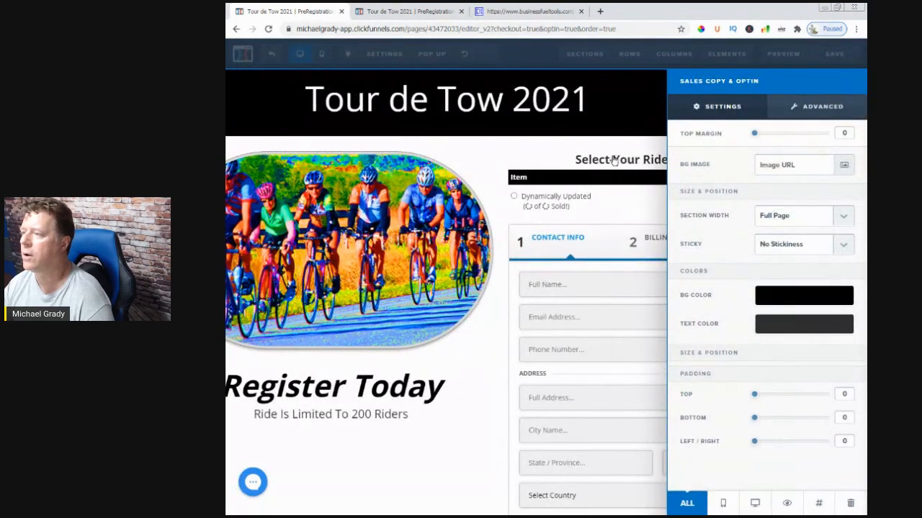
{"action": "left_click", "coordinate": [617, 130]}
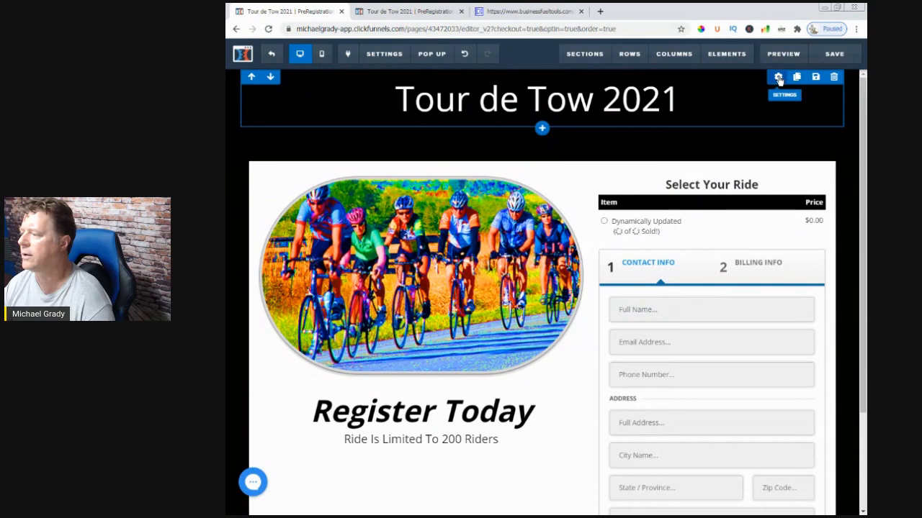
{"action": "left_click", "coordinate": [778, 78]}
{"action": "left_click_drag", "start_coordinate": [763, 365], "coordinate": [710, 413]}
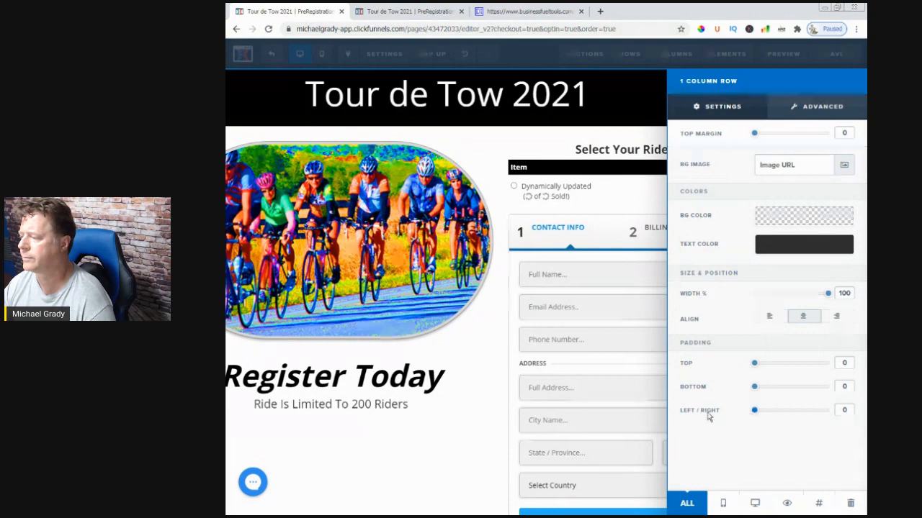
{"action": "left_click", "coordinate": [525, 456]}
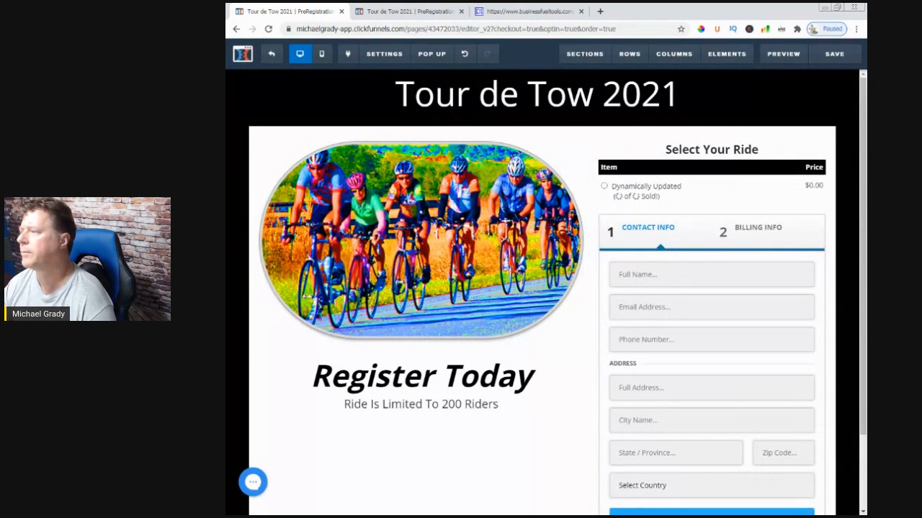
Save the Payment page and return to its funnel step overview
{"action": "left_click", "coordinate": [834, 55]}
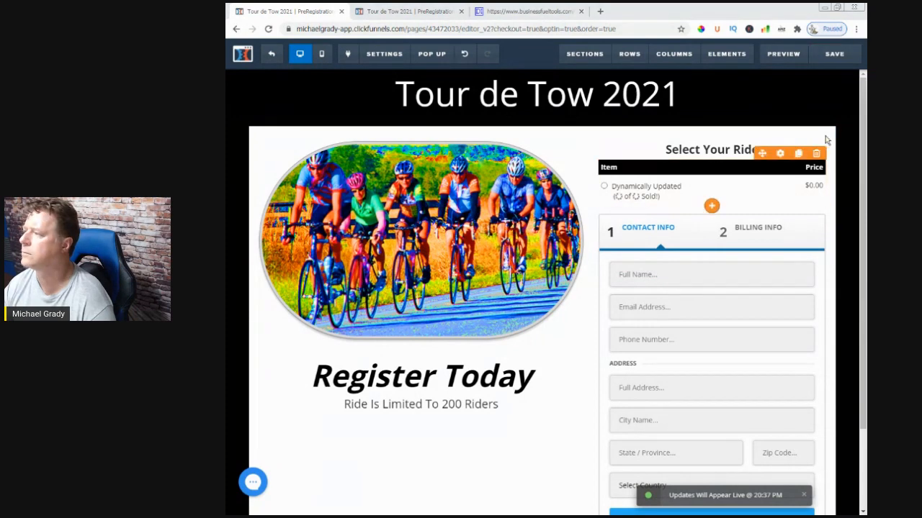
{"action": "left_click", "coordinate": [834, 54]}
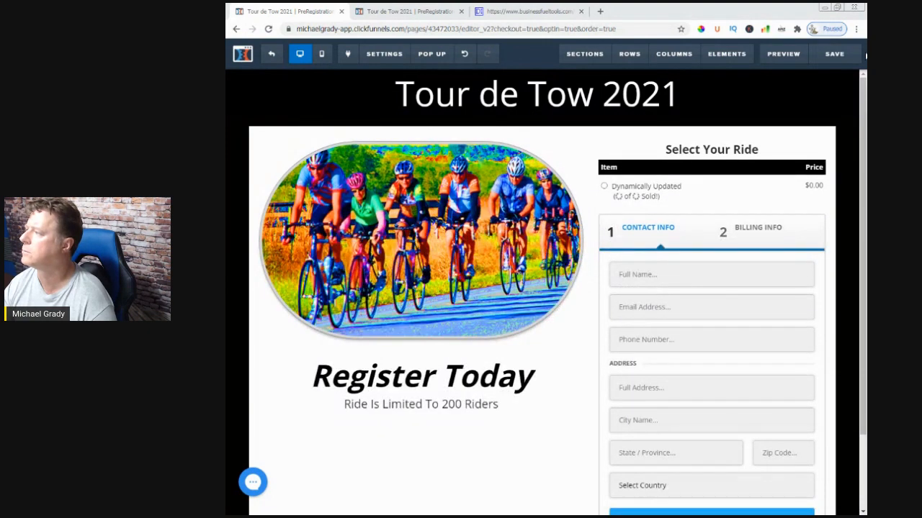
{"action": "mouse_move", "coordinate": [845, 89]}
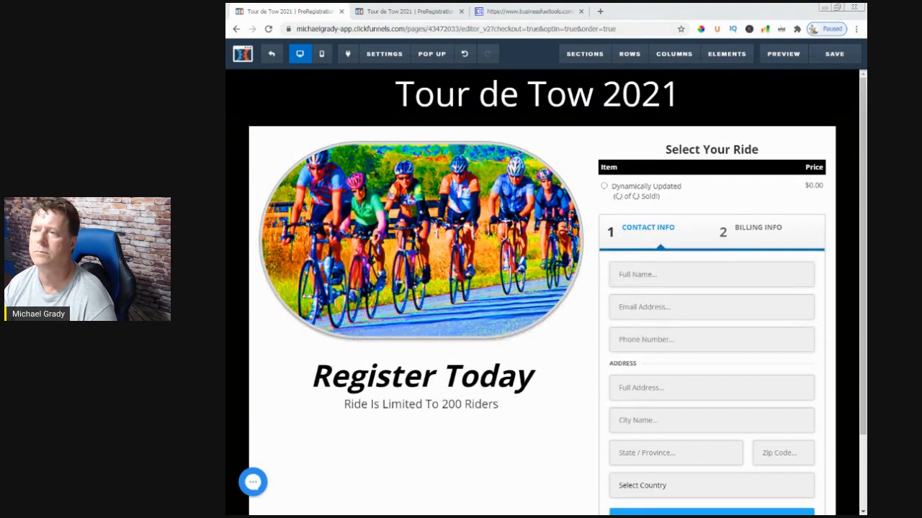
{"action": "left_click", "coordinate": [262, 59]}
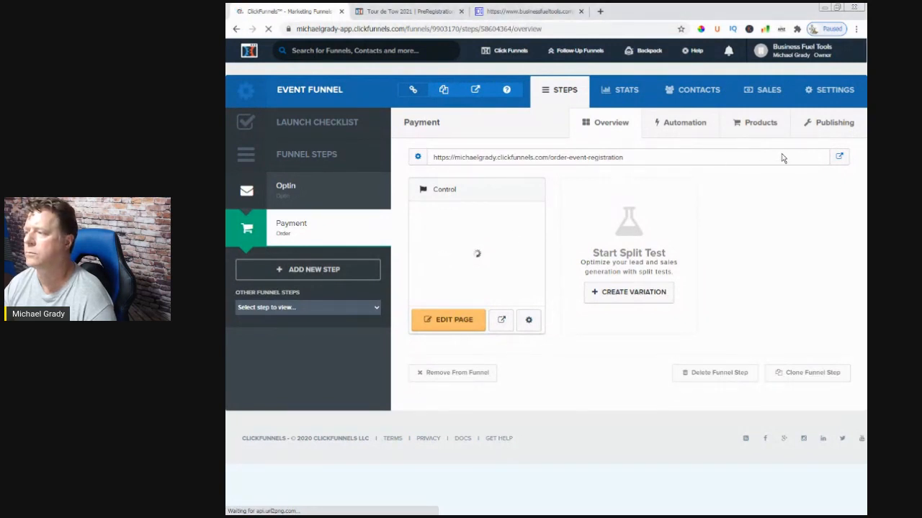
Review the Payment step's page URL and its list of products
{"action": "left_click_drag", "start_coordinate": [652, 160], "coordinate": [436, 170]}
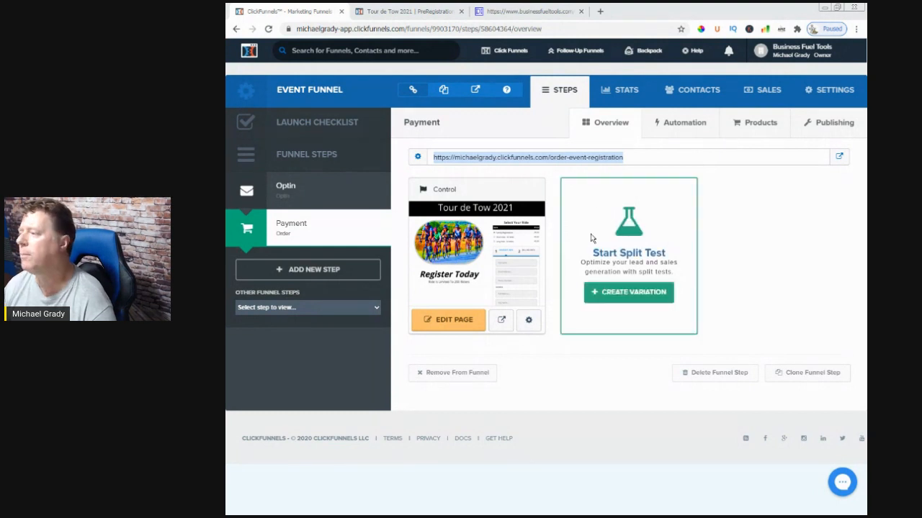
{"action": "left_click", "coordinate": [745, 129]}
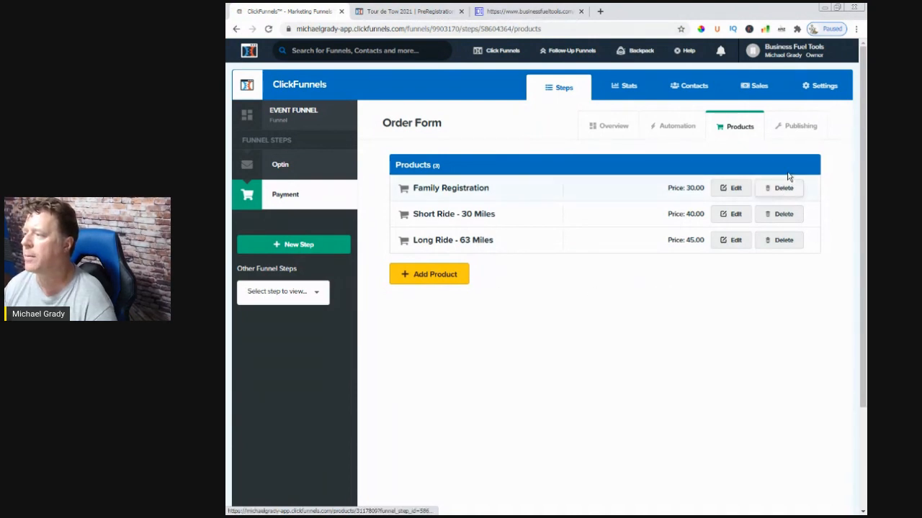
{"action": "left_click", "coordinate": [596, 132]}
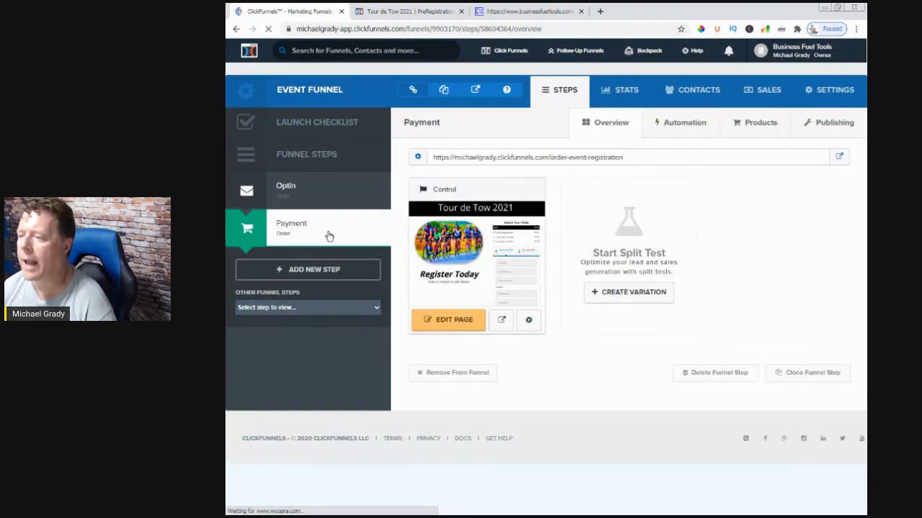
Start a new automation action for the Payment step named "PURCHASED PRODUCT" with the condition "everyone"
{"action": "left_click", "coordinate": [685, 127]}
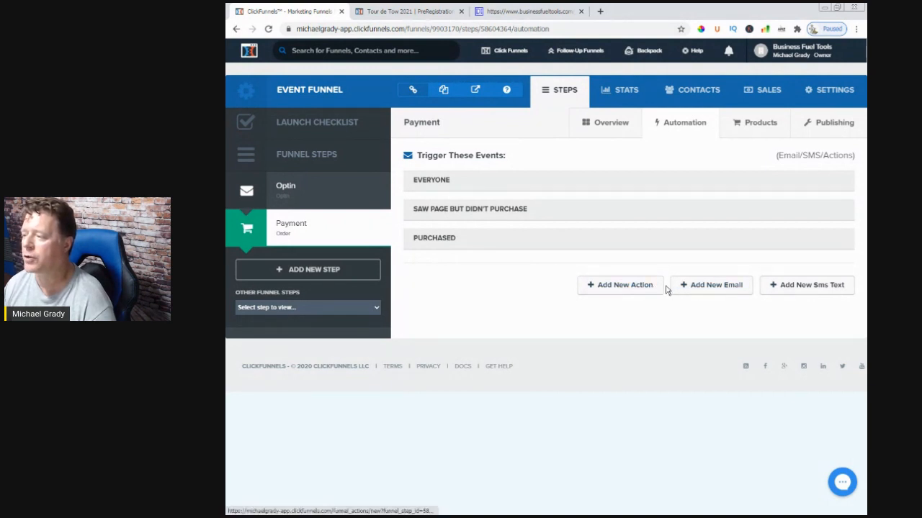
{"action": "left_click", "coordinate": [634, 288]}
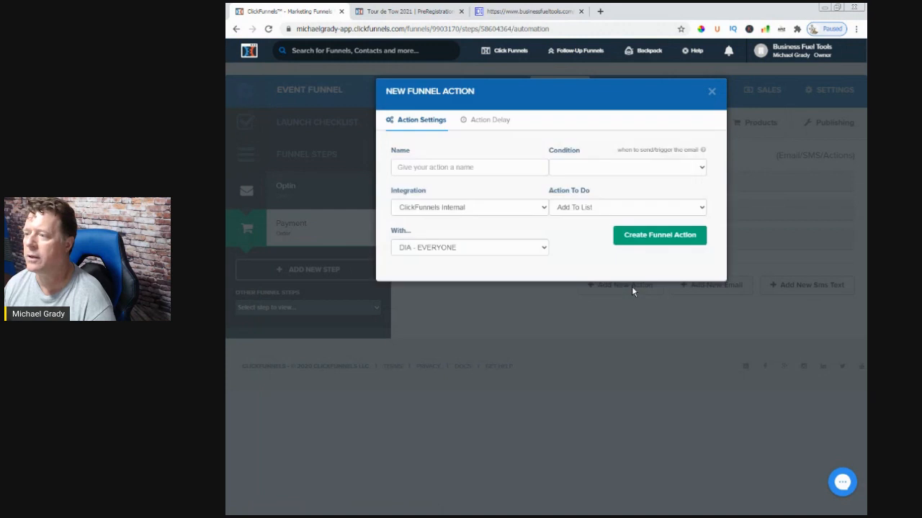
{"action": "left_click", "coordinate": [447, 167]}
{"action": "type", "text": "Purc"}
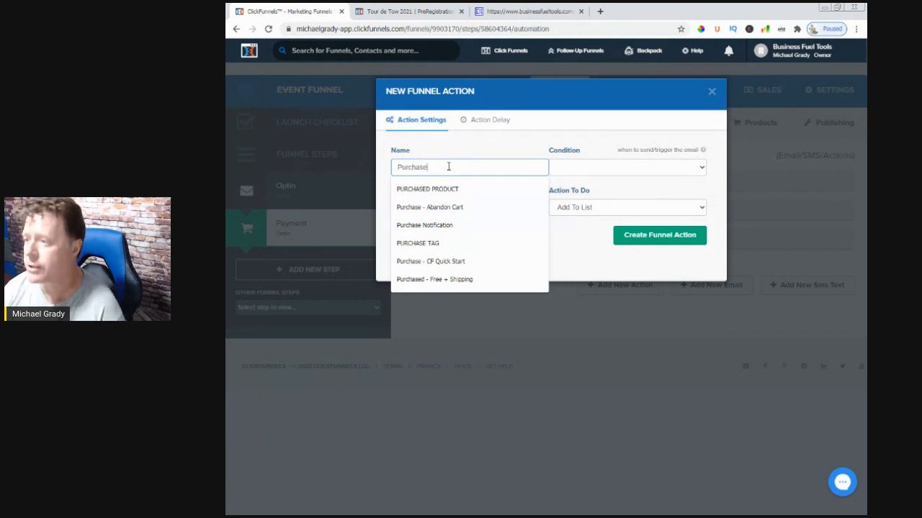
{"action": "type", "text": "hase"}
{"action": "left_click", "coordinate": [439, 188]}
{"action": "left_click", "coordinate": [569, 167]}
{"action": "left_click", "coordinate": [568, 185]}
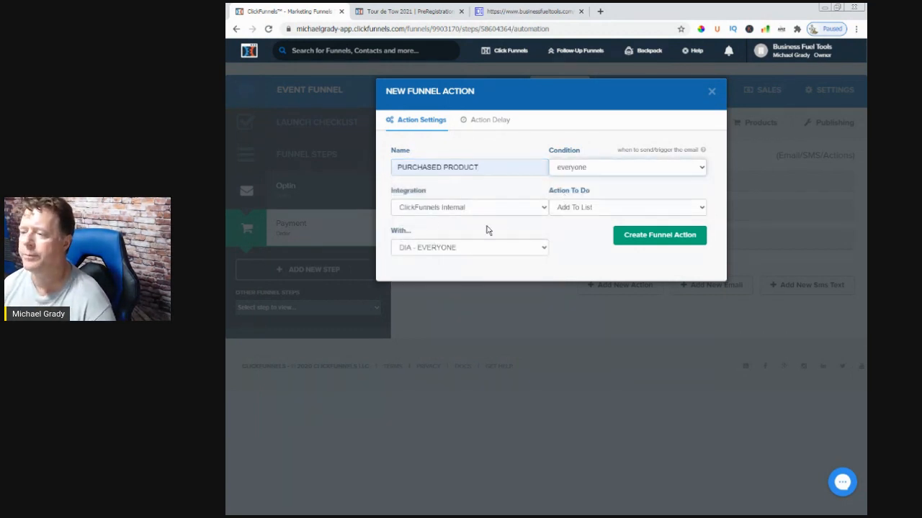
Make the action an Email Notification, enter the business's notification email address, and create the funnel action
{"action": "left_click", "coordinate": [584, 209]}
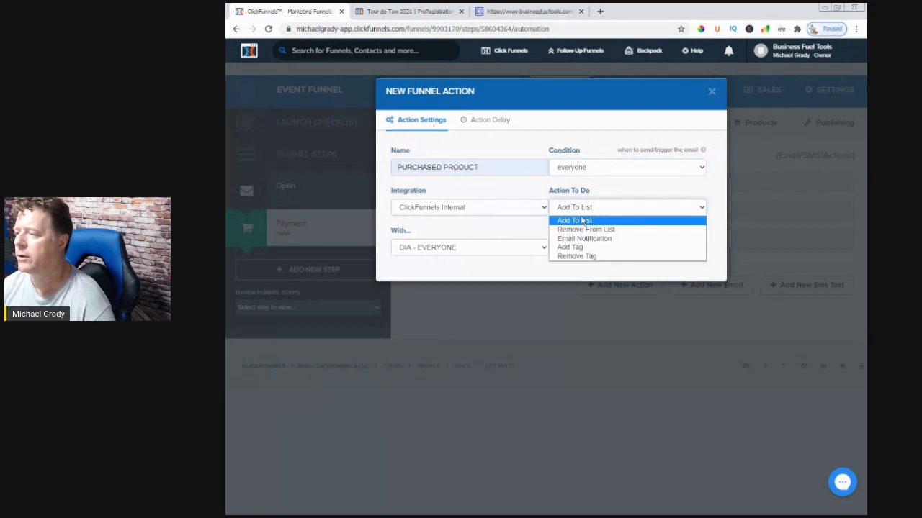
{"action": "left_click", "coordinate": [584, 238]}
{"action": "left_click", "coordinate": [448, 255]}
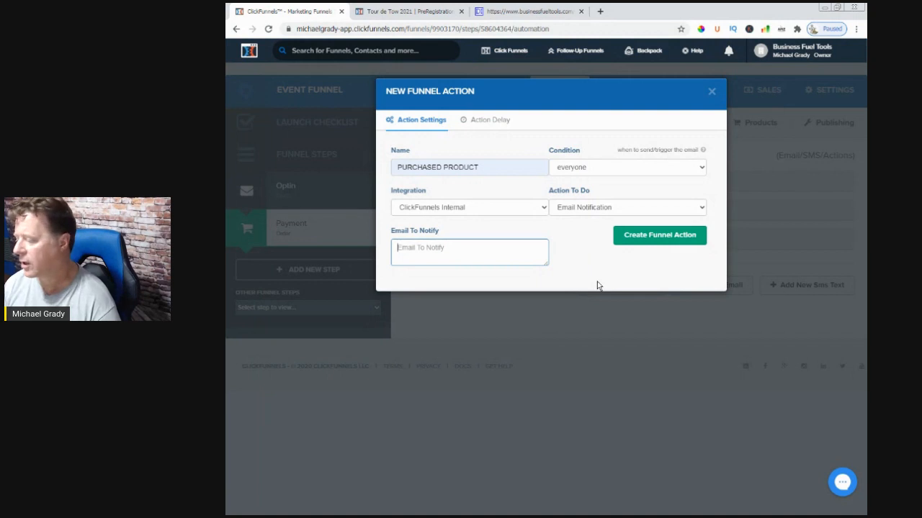
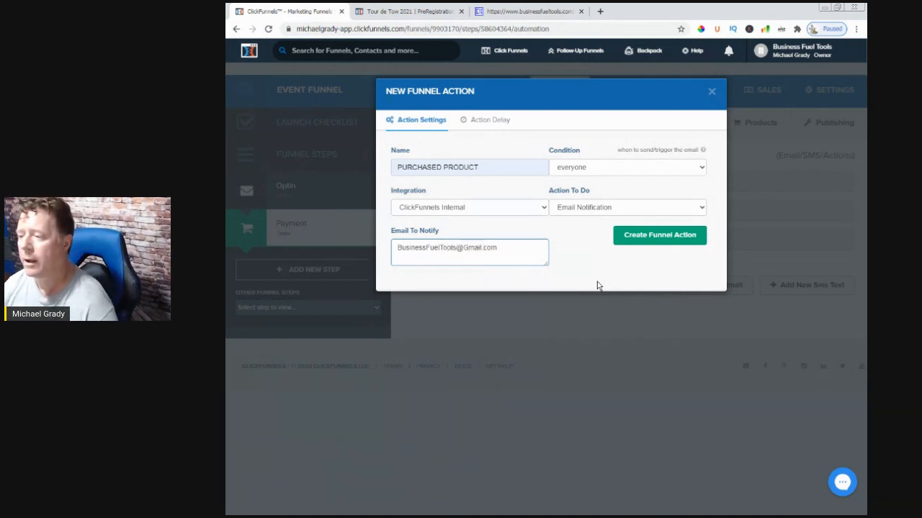
{"action": "left_click", "coordinate": [649, 242]}
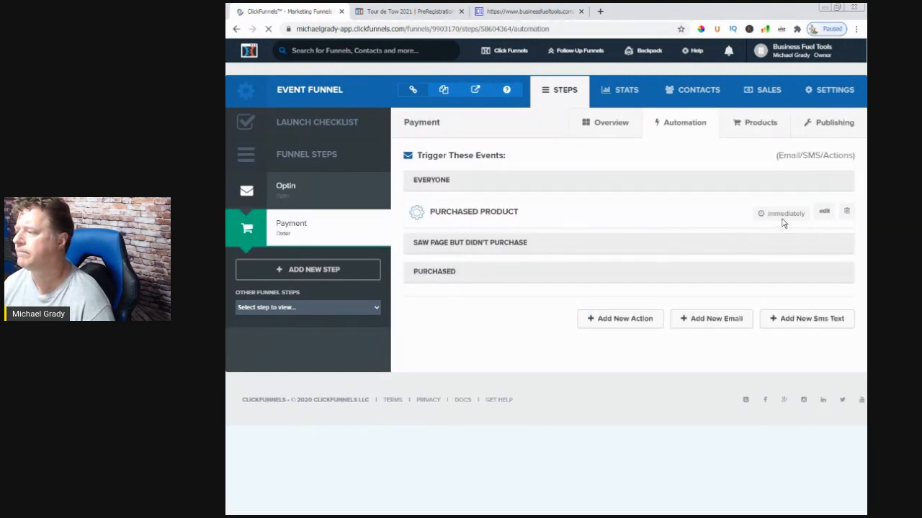
Change the "PURCHASED PRODUCT" action's condition to "purchased", update it, and reload the automation page
{"action": "left_click", "coordinate": [826, 211]}
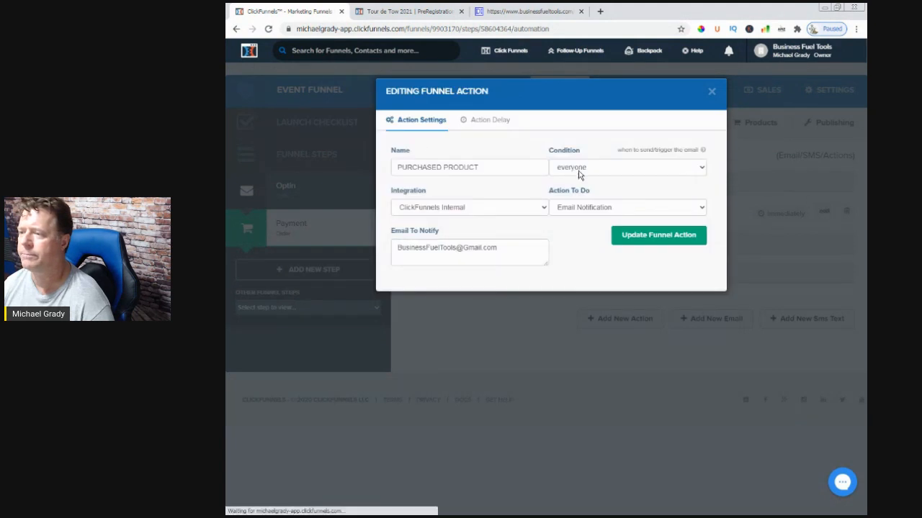
{"action": "left_click", "coordinate": [562, 167]}
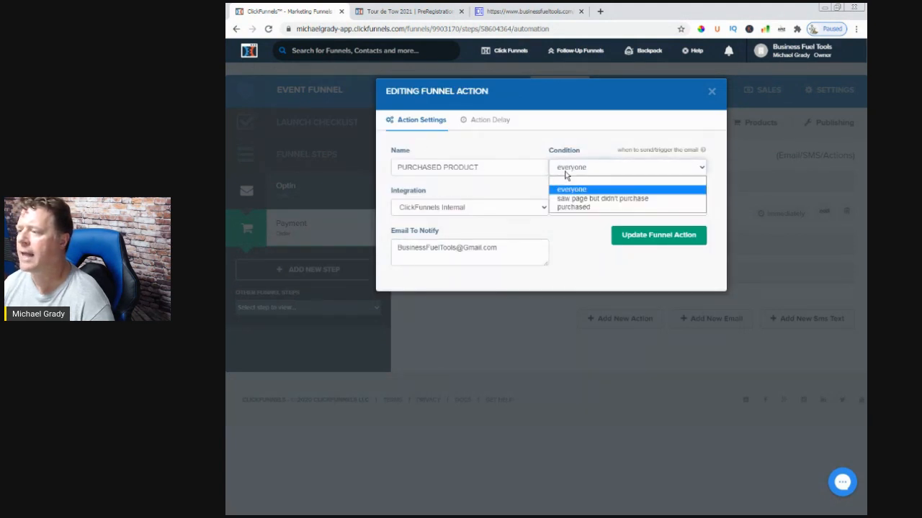
{"action": "left_click", "coordinate": [566, 208]}
{"action": "left_click", "coordinate": [653, 242]}
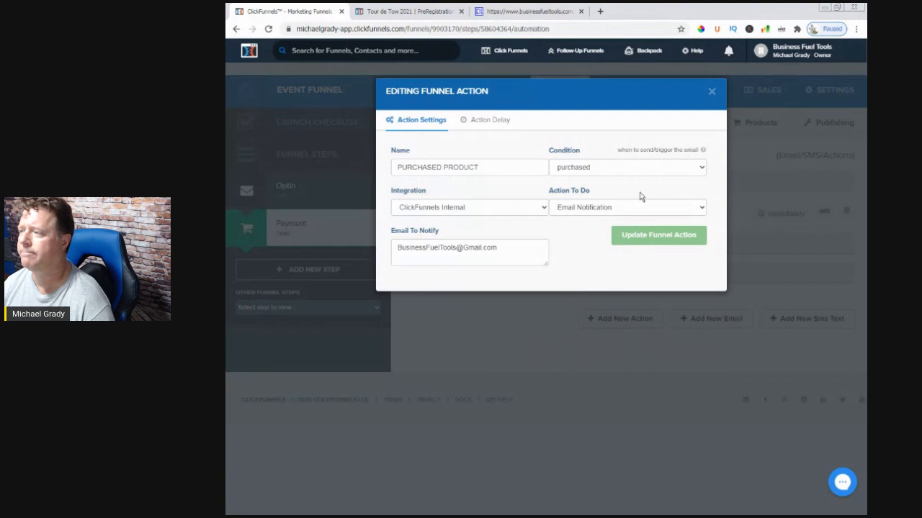
{"action": "left_click", "coordinate": [268, 29]}
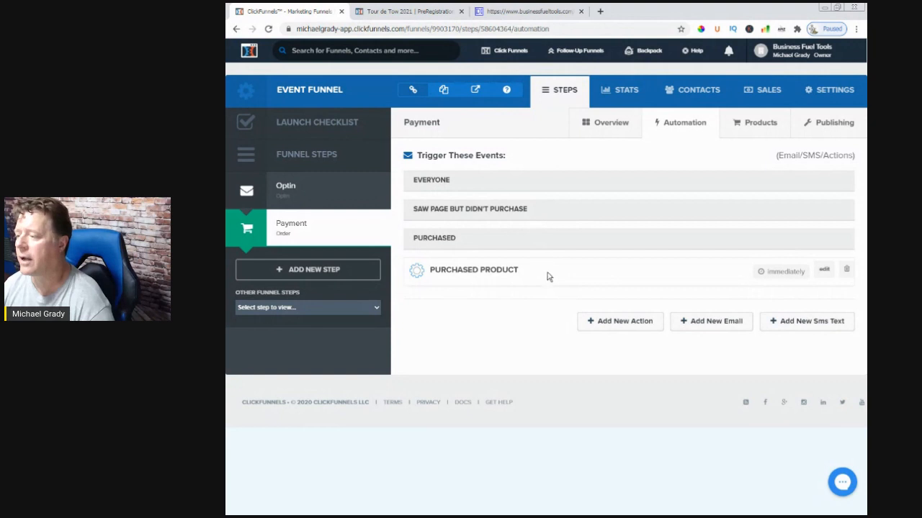
Start a new automation action for the Payment step named "Abandoned Purchase" with the condition "saw page but didn't purchase"
{"action": "left_click", "coordinate": [610, 320]}
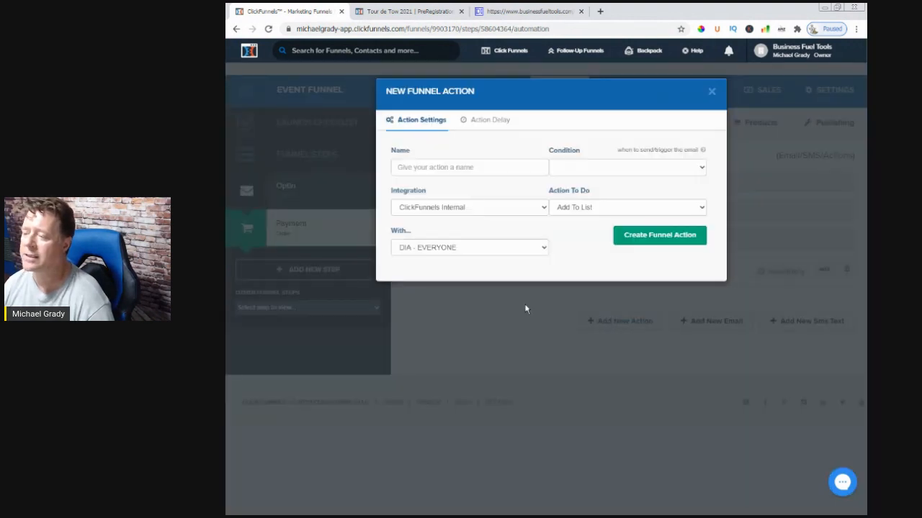
{"action": "left_click", "coordinate": [415, 168]}
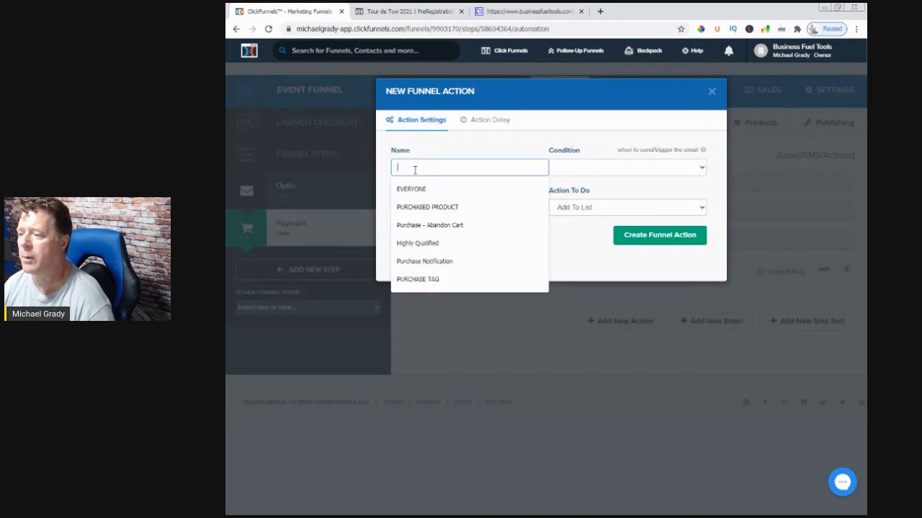
{"action": "type", "text": "Aba"}
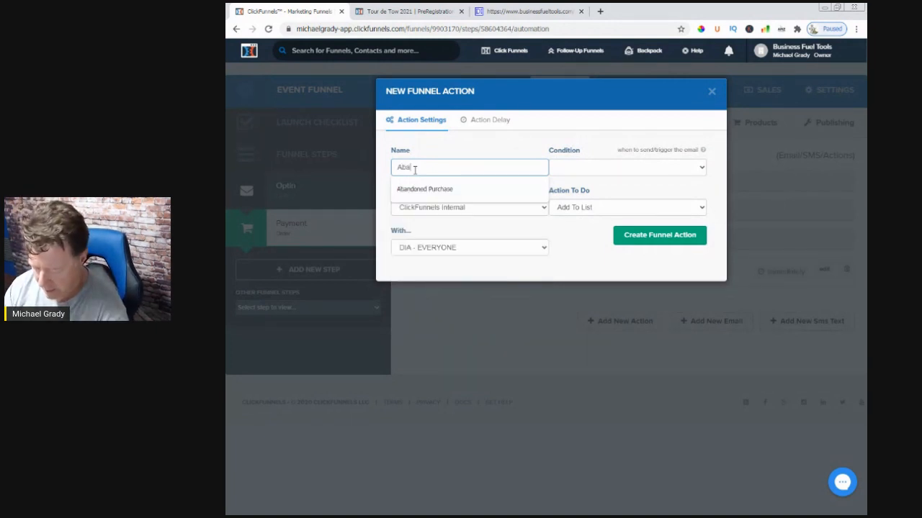
{"action": "type", "text": "ndoned Purchase"}
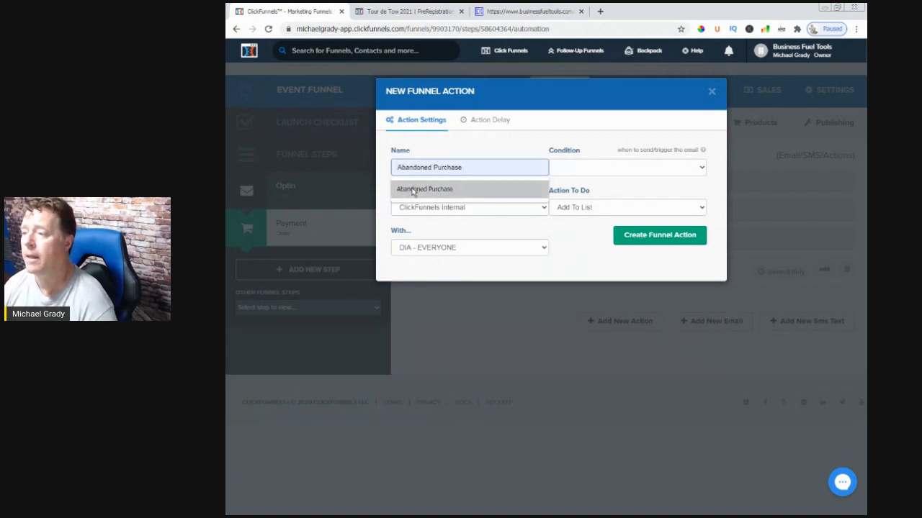
{"action": "left_click", "coordinate": [424, 189]}
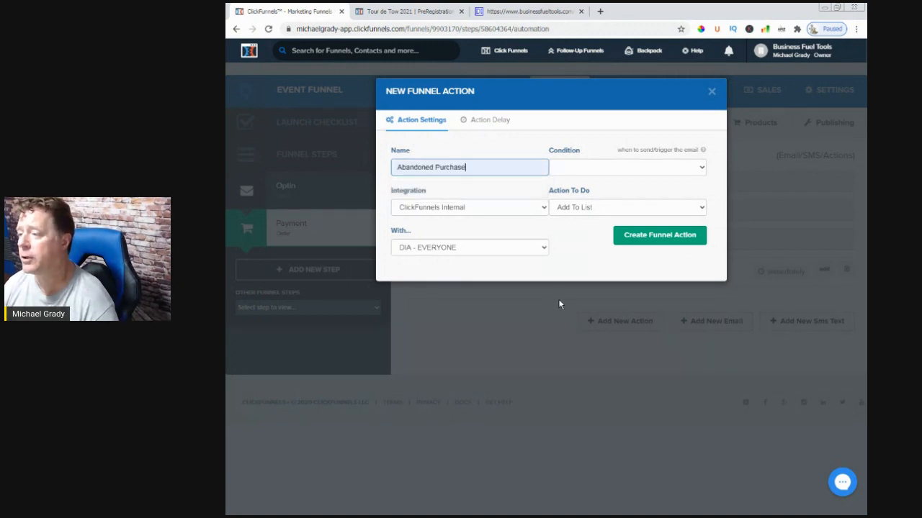
{"action": "left_click", "coordinate": [575, 171]}
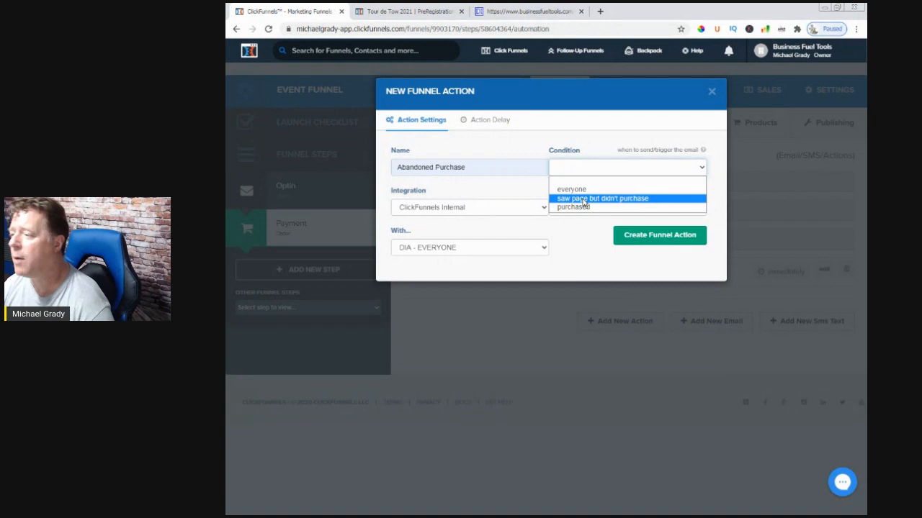
{"action": "left_click", "coordinate": [584, 198]}
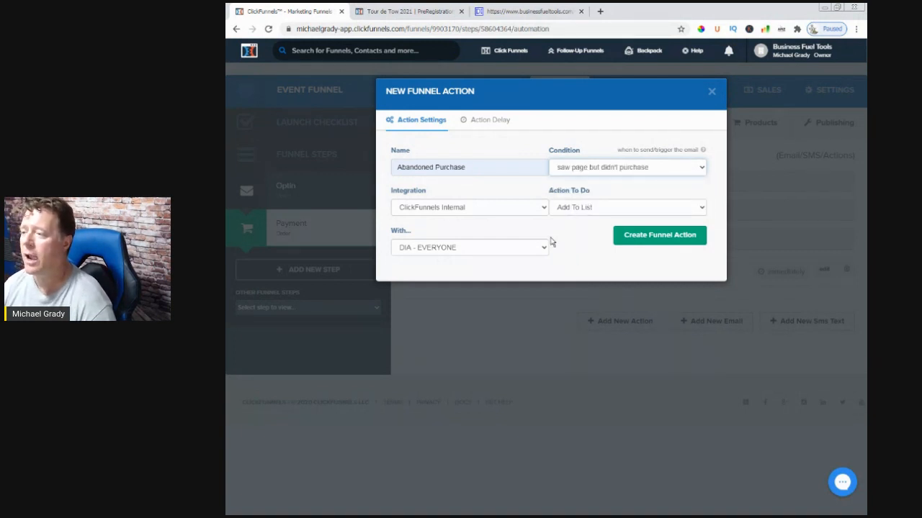
Set the "Abandoned Purchase" action to Add To List with the DIA - EVERYONE list and create the funnel action
{"action": "left_click", "coordinate": [590, 209]}
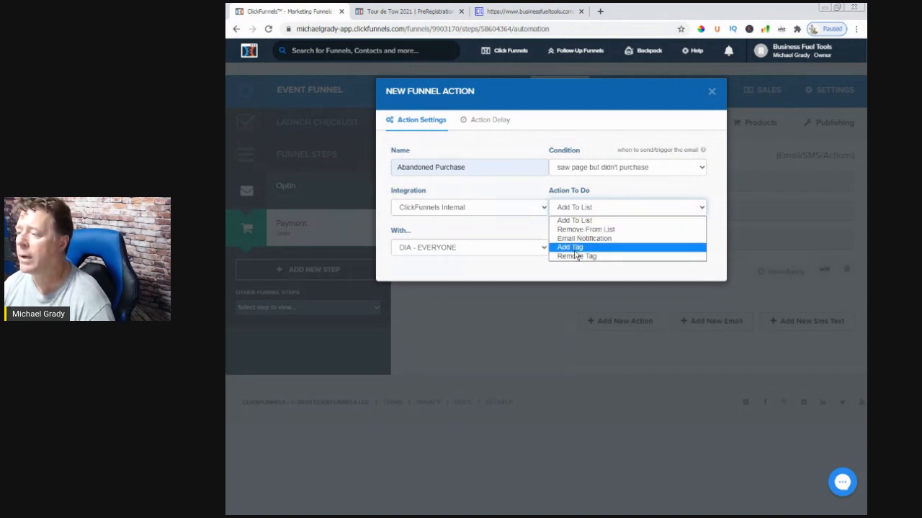
{"action": "left_click", "coordinate": [579, 221]}
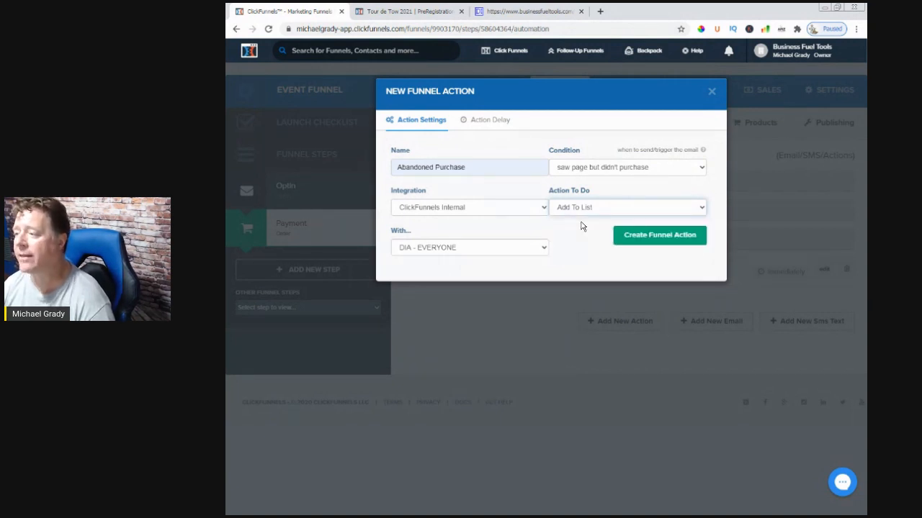
{"action": "left_click", "coordinate": [441, 248]}
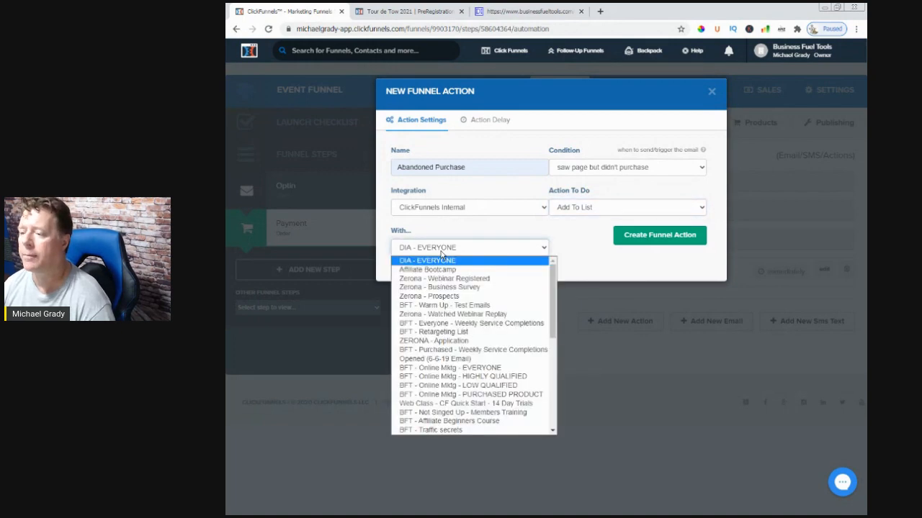
{"action": "scroll", "coordinate": [526, 376], "scroll_direction": "down", "scroll_amount": 5}
{"action": "scroll", "coordinate": [504, 360], "scroll_direction": "down", "scroll_amount": 1}
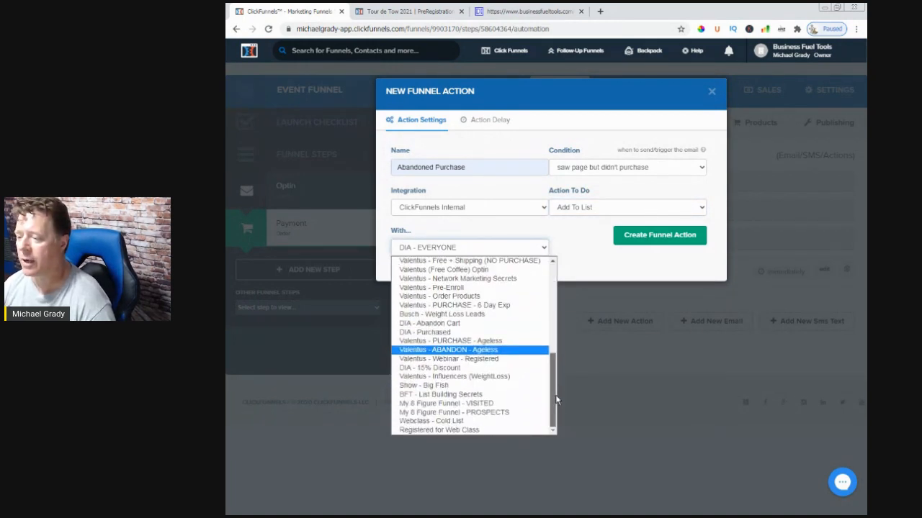
{"action": "scroll", "coordinate": [446, 430], "scroll_direction": "up", "scroll_amount": 10}
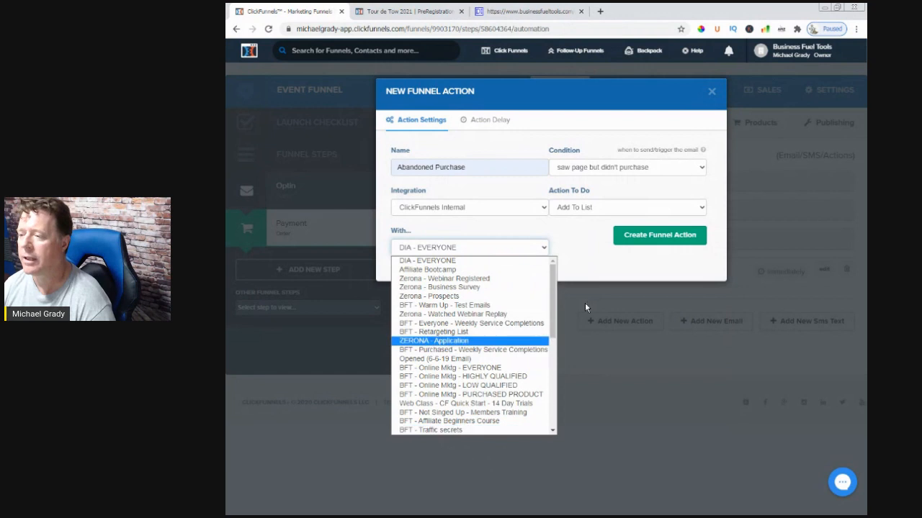
{"action": "left_click", "coordinate": [581, 261]}
{"action": "left_click", "coordinate": [634, 242]}
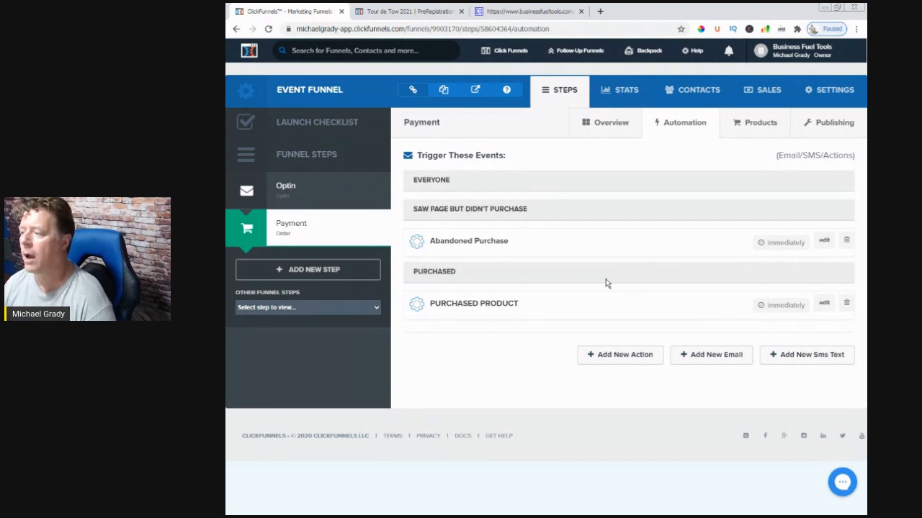
Start a second action also named "Abandoned Purchase" with the condition "saw page but didn't purchase"
{"action": "left_click", "coordinate": [635, 356]}
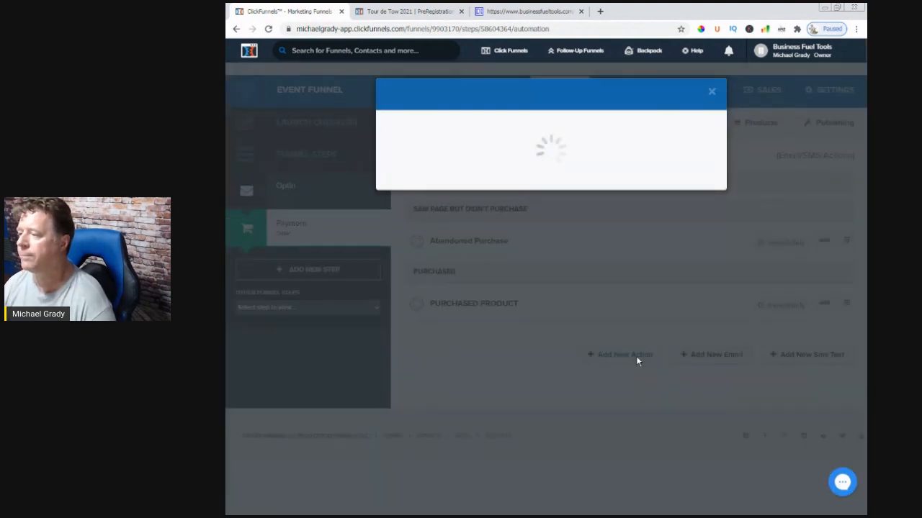
{"action": "left_click", "coordinate": [472, 168]}
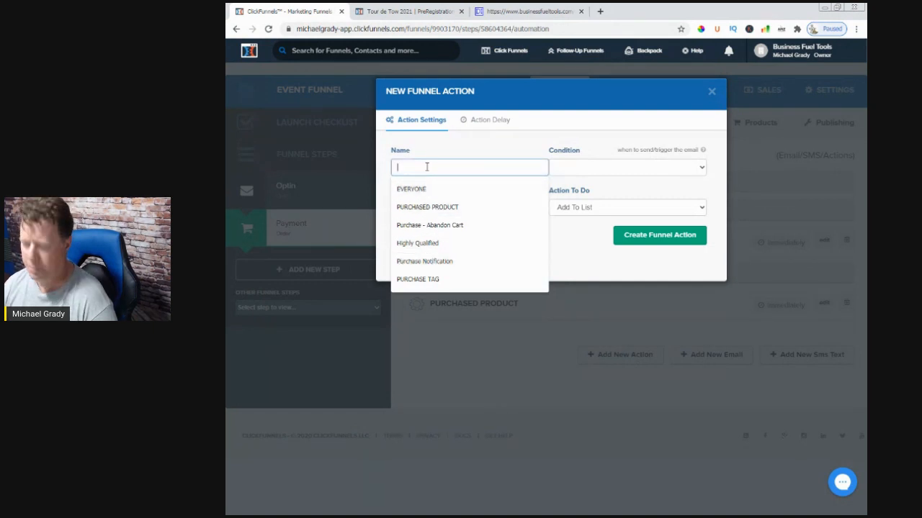
{"action": "type", "text": "ab"}
{"action": "left_click", "coordinate": [430, 188]}
{"action": "left_click", "coordinate": [555, 168]}
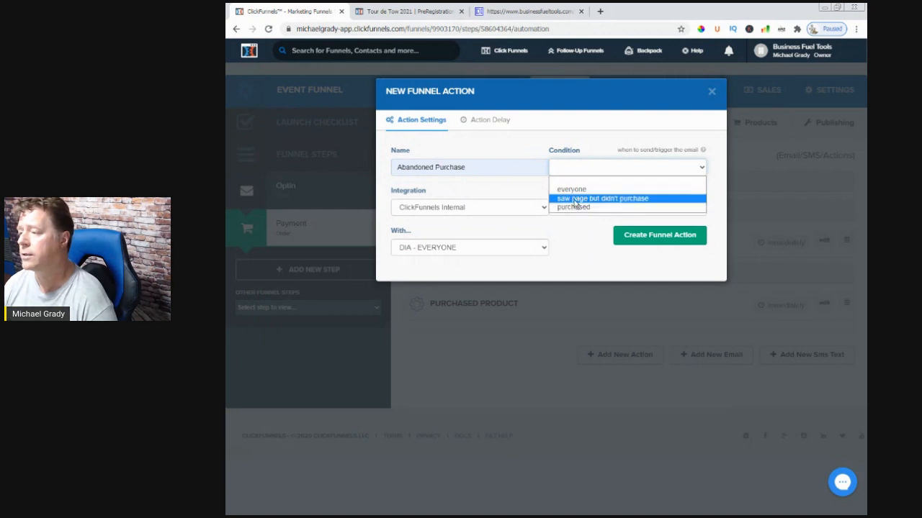
{"action": "left_click", "coordinate": [572, 199]}
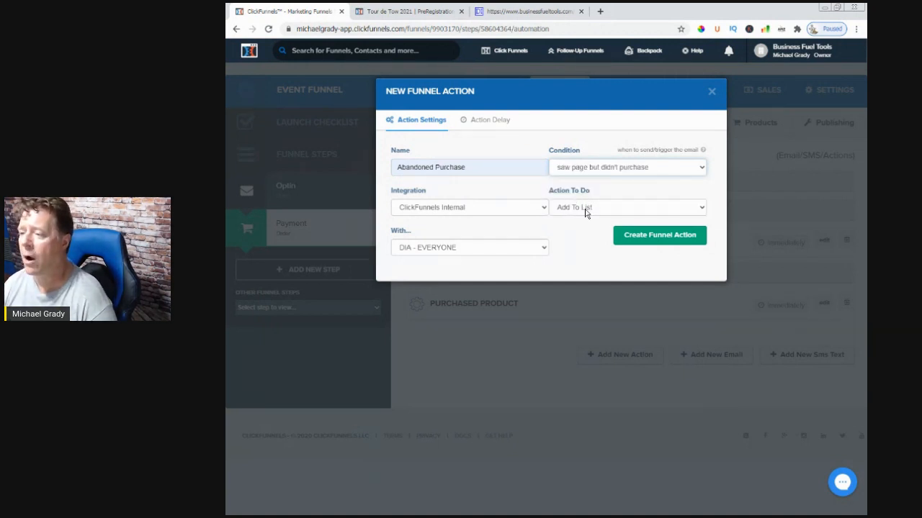
Make the second action an Add Tag action, enter a tag beginning "Interested but Didn't Purc", and create the funnel action
{"action": "left_click", "coordinate": [587, 210]}
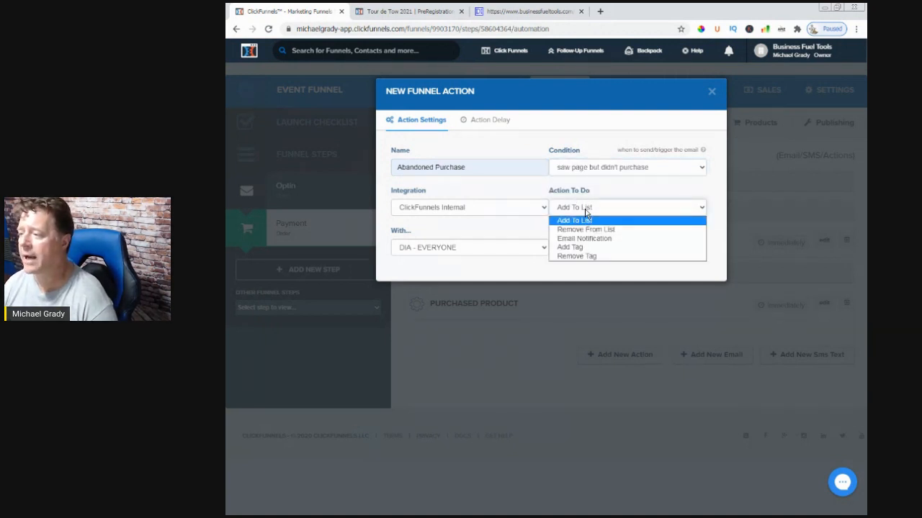
{"action": "left_click", "coordinate": [576, 247]}
{"action": "left_click", "coordinate": [489, 247]}
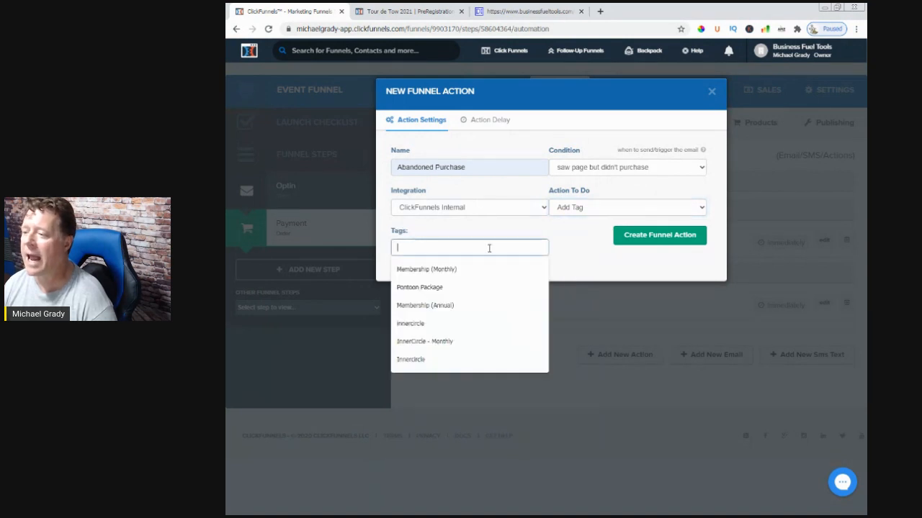
{"action": "type", "text": "I"}
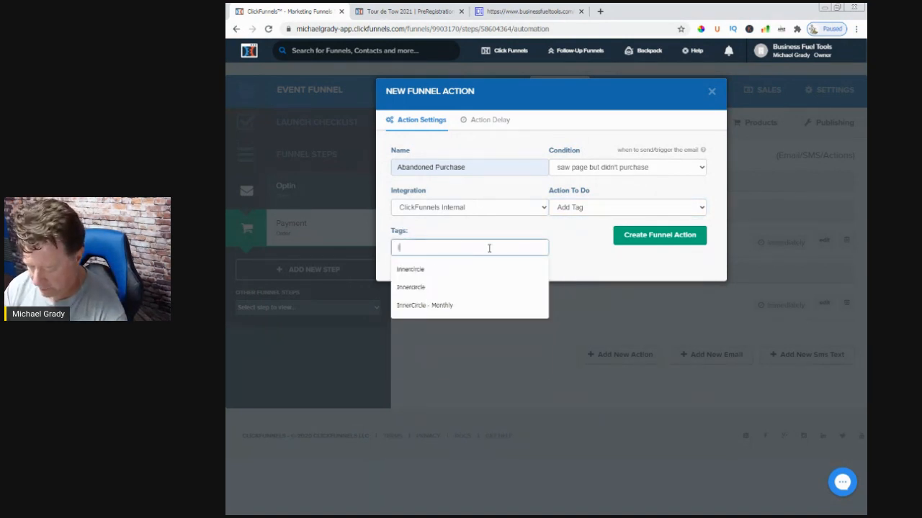
{"action": "type", "text": "nterested"}
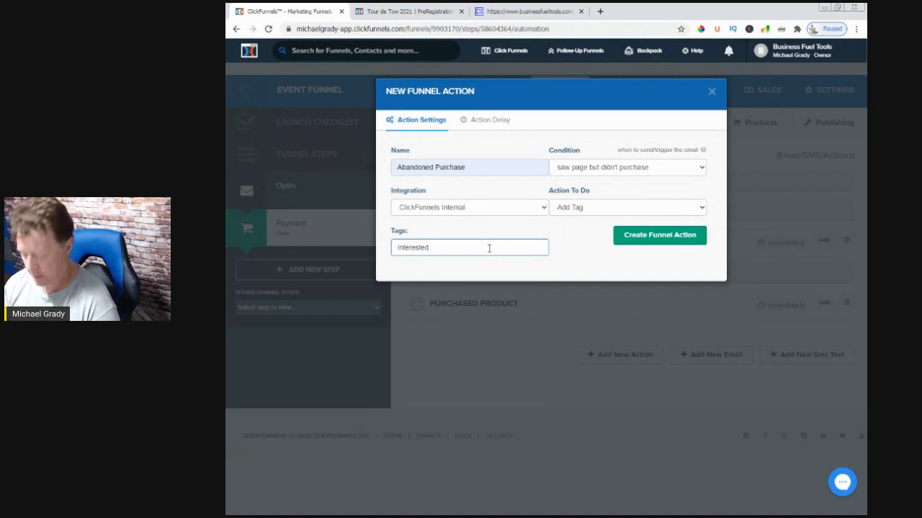
{"action": "type", "text": " but"}
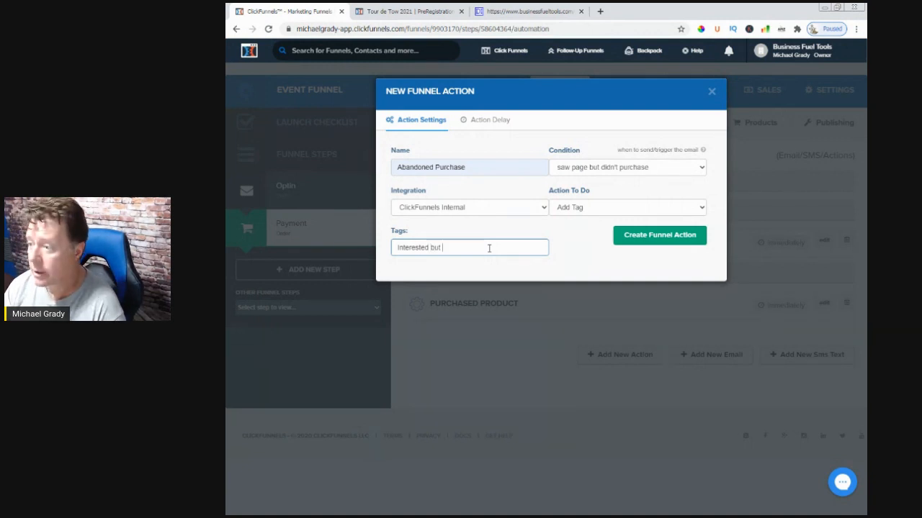
{"action": "type", "text": " Didn't Purchase"}
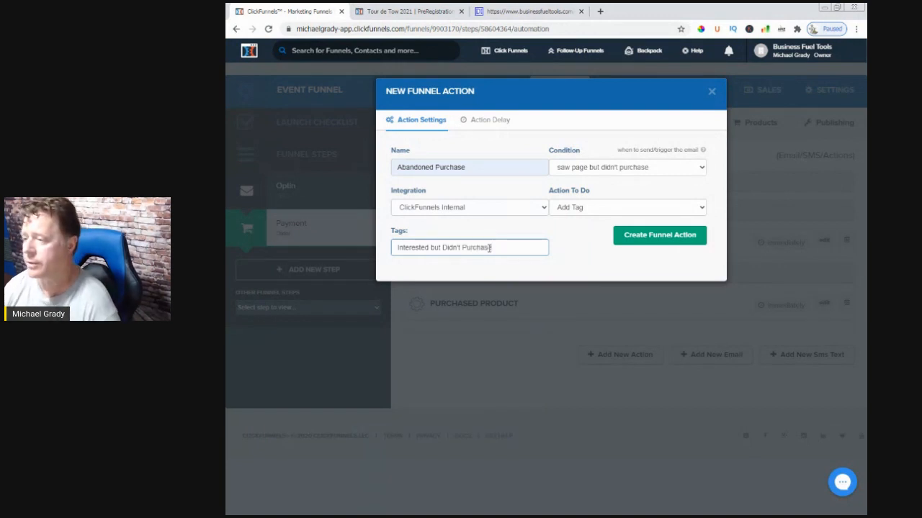
{"action": "left_click", "coordinate": [643, 248]}
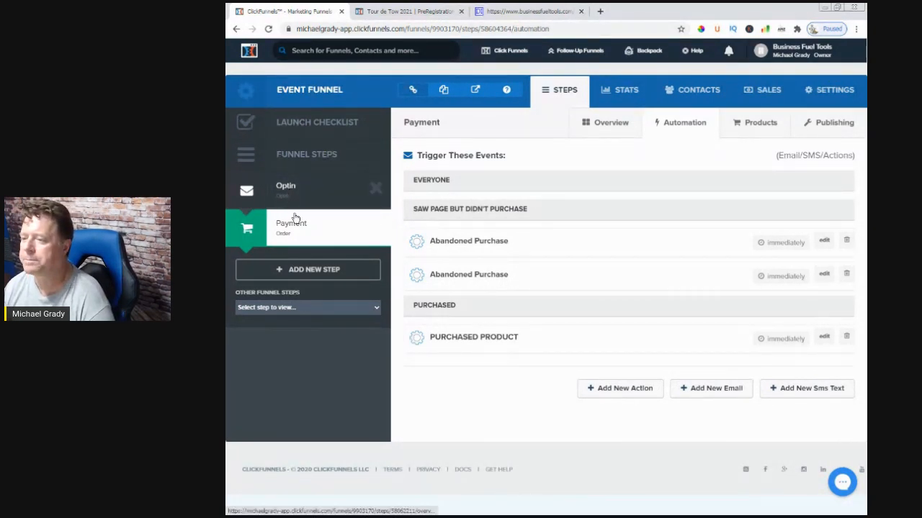
Check the Payment step's page URL in its overview, then open its page in the editor and look over the registration form
{"action": "left_click", "coordinate": [606, 123]}
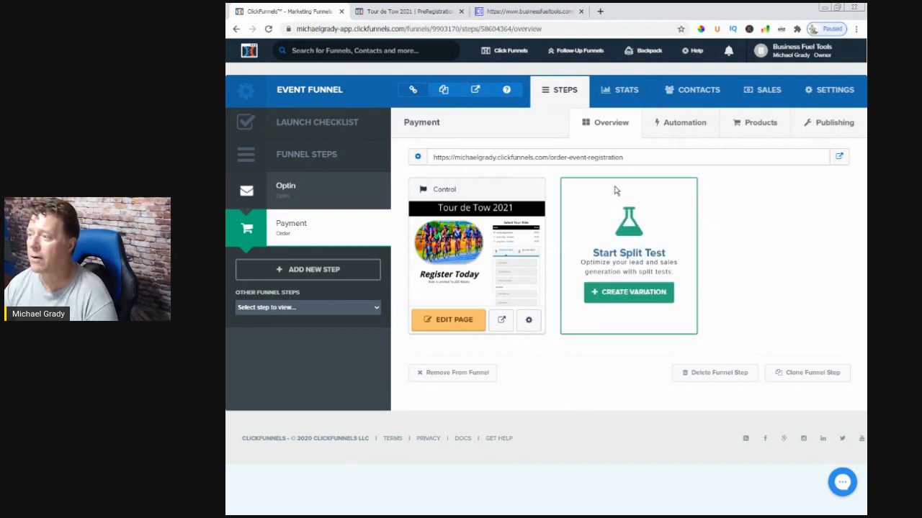
{"action": "left_click_drag", "start_coordinate": [626, 160], "coordinate": [428, 163]}
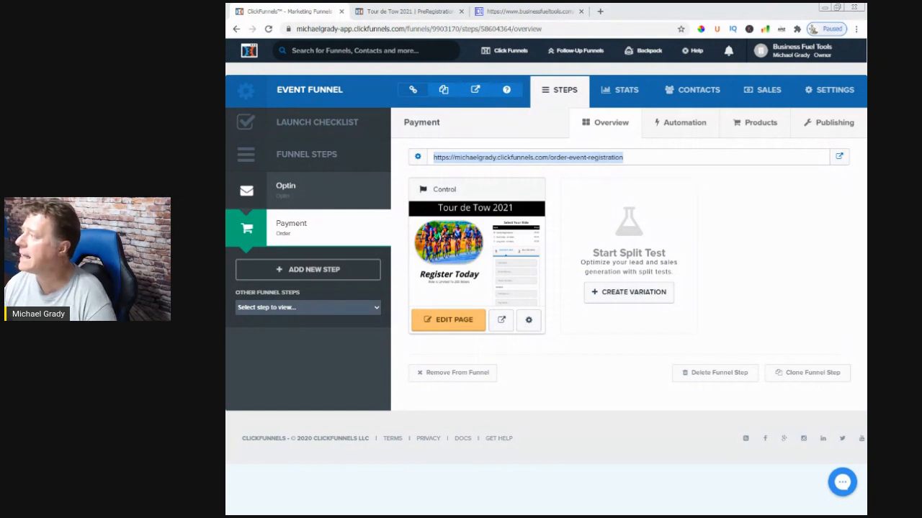
{"action": "left_click", "coordinate": [454, 318]}
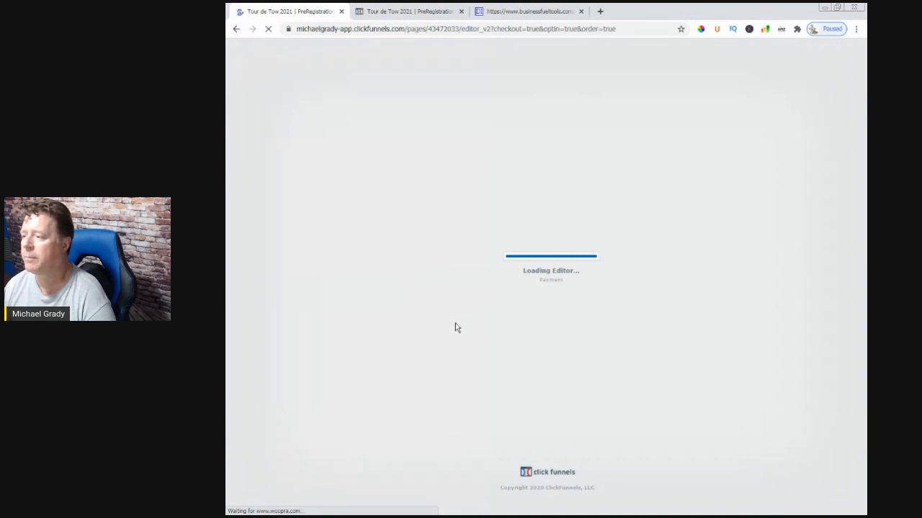
{"action": "scroll", "coordinate": [518, 392], "scroll_direction": "down", "scroll_amount": 2}
{"action": "scroll", "coordinate": [525, 396], "scroll_direction": "up", "scroll_amount": 2}
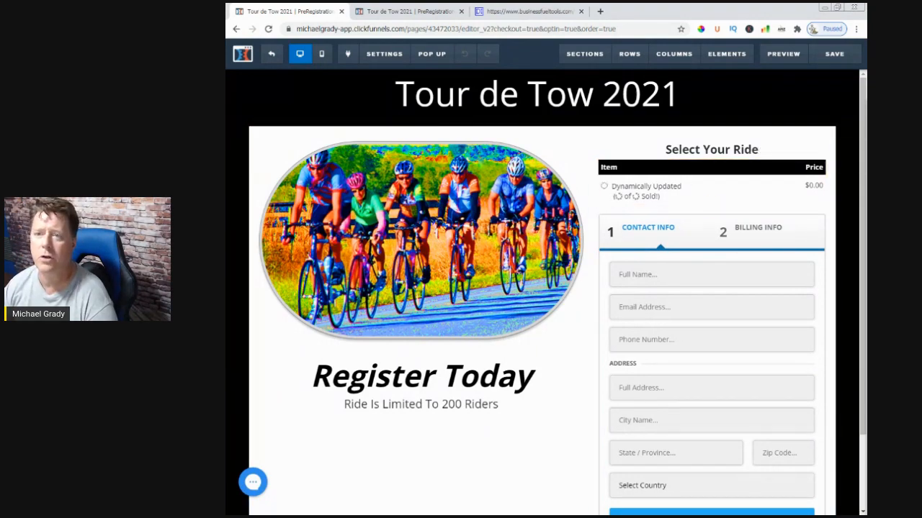
Switch to PowerPoint, view the agenda slide with the student assets address, and return to the browser
{"action": "left_click_drag", "start_coordinate": [226, 99], "coordinate": [605, 53]}
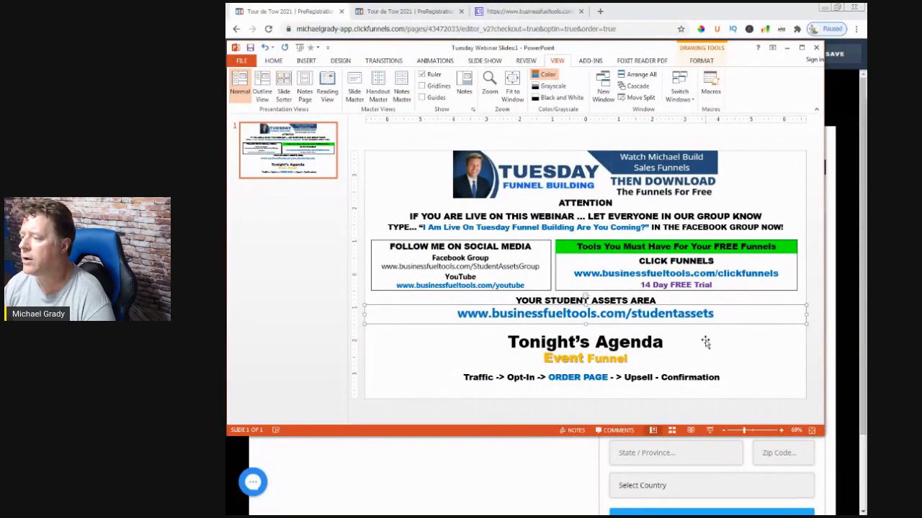
{"action": "mouse_move", "coordinate": [719, 316]}
{"action": "left_mouse_down"}
{"action": "mouse_move", "coordinate": [695, 316]}
{"action": "mouse_move", "coordinate": [715, 320]}
{"action": "left_mouse_up"}
{"action": "left_click", "coordinate": [575, 455]}
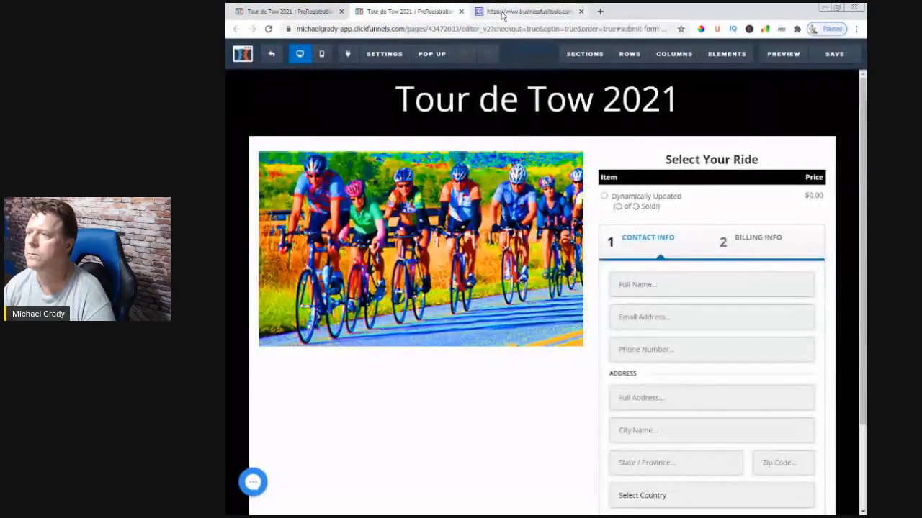
View the student assets login page and look through the importable funnels on the student assets page, including Bike Event and Bridge Funnel
{"action": "left_click", "coordinate": [522, 11]}
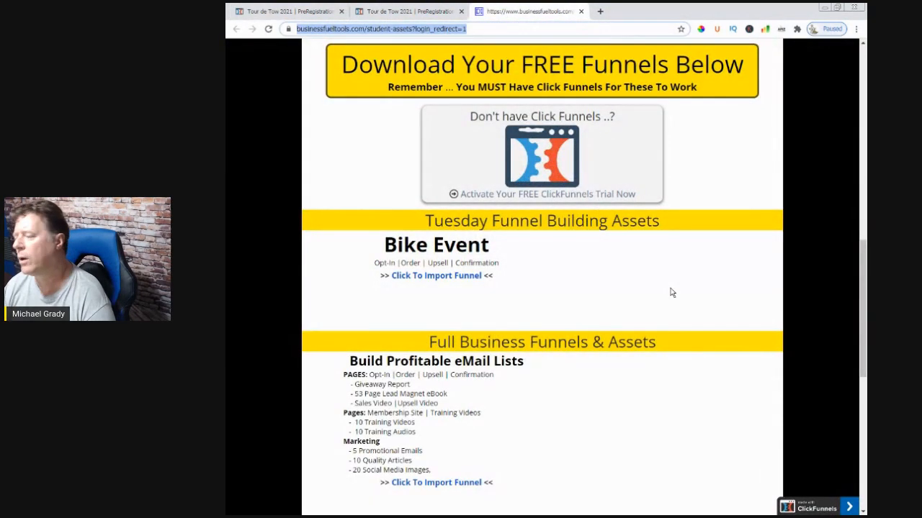
{"action": "left_click_drag", "start_coordinate": [867, 43], "coordinate": [523, 49]}
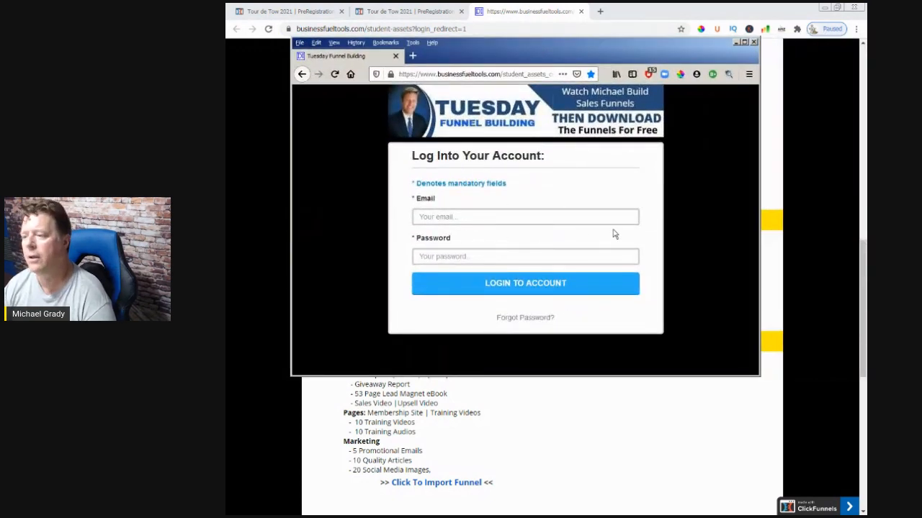
{"action": "left_click", "coordinate": [549, 31]}
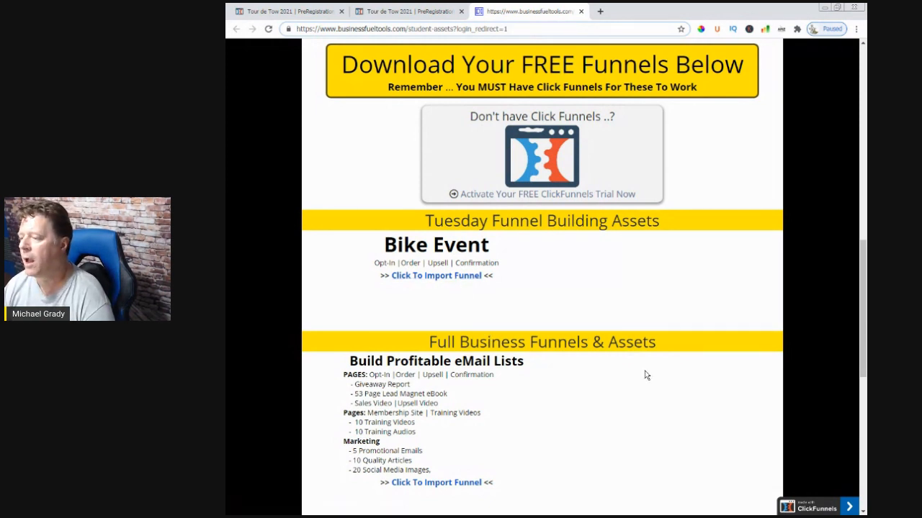
{"action": "scroll", "coordinate": [646, 375], "scroll_direction": "down", "scroll_amount": 3}
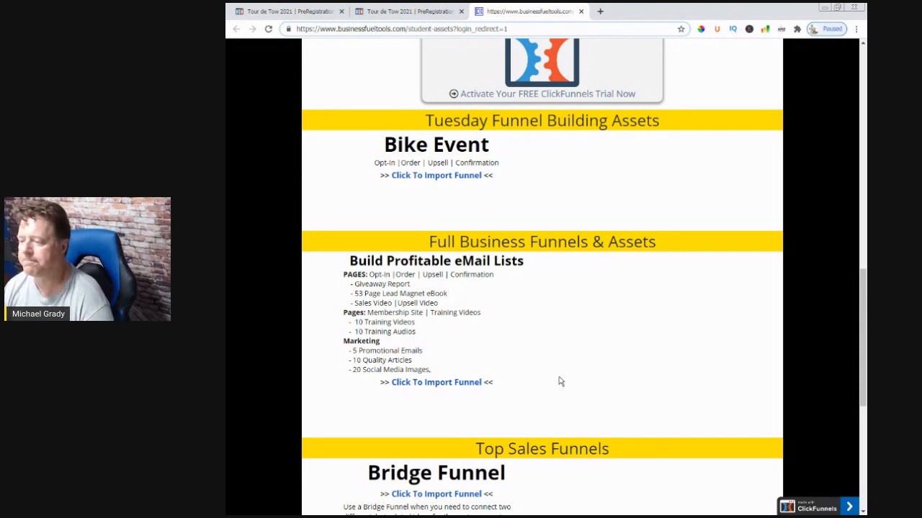
{"action": "scroll", "coordinate": [560, 382], "scroll_direction": "down", "scroll_amount": 3}
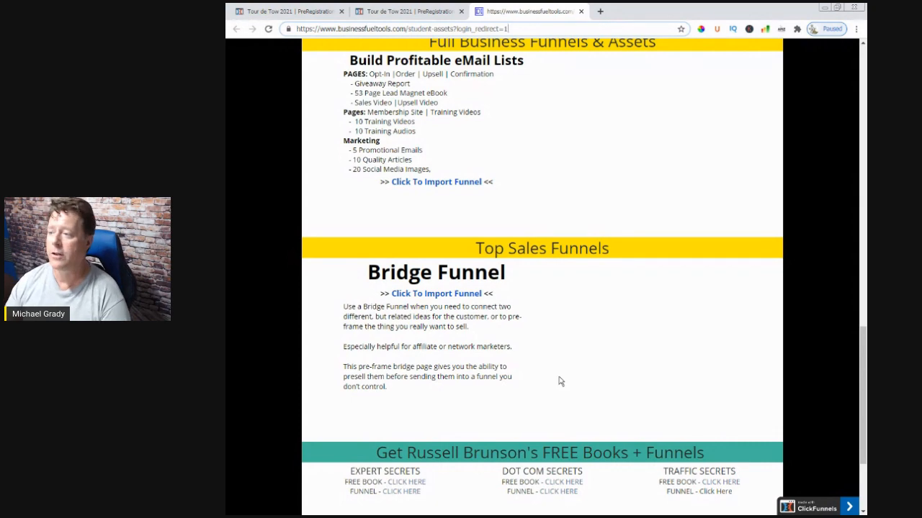
{"action": "scroll", "coordinate": [560, 381], "scroll_direction": "up", "scroll_amount": 2}
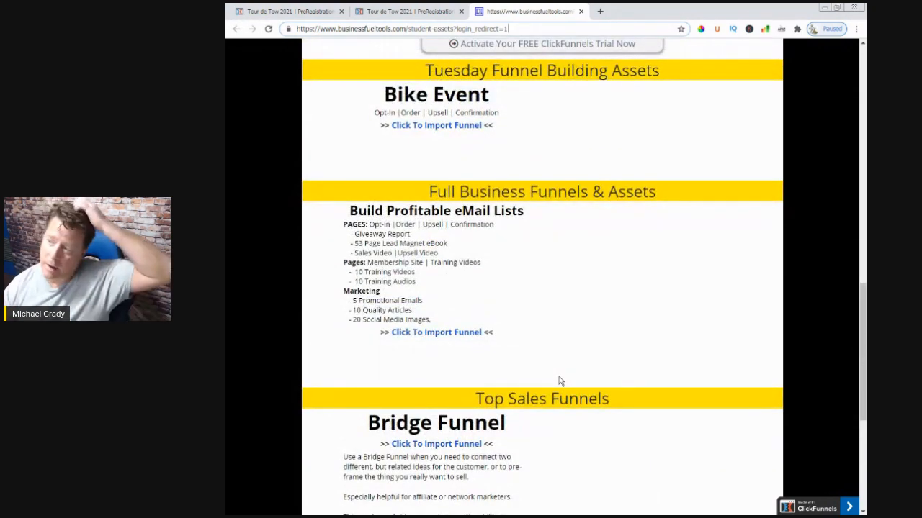
{"action": "scroll", "coordinate": [560, 381], "scroll_direction": "up", "scroll_amount": 2}
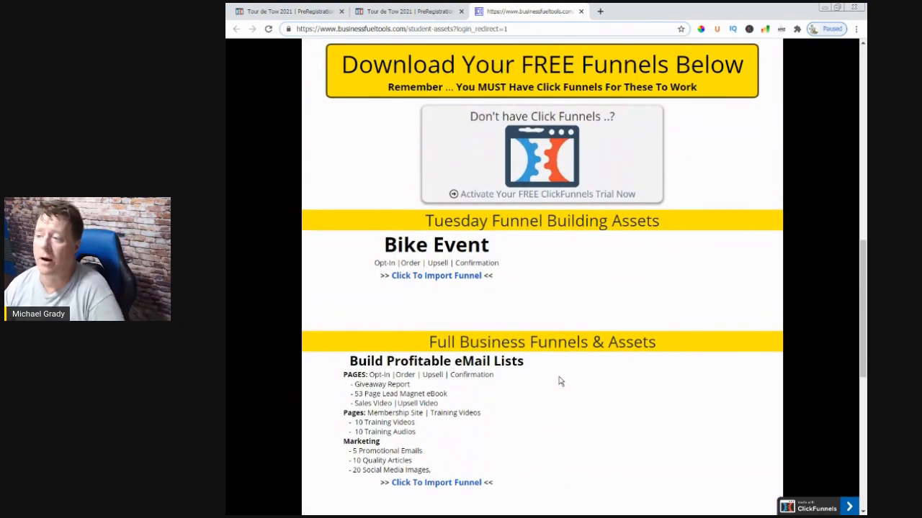